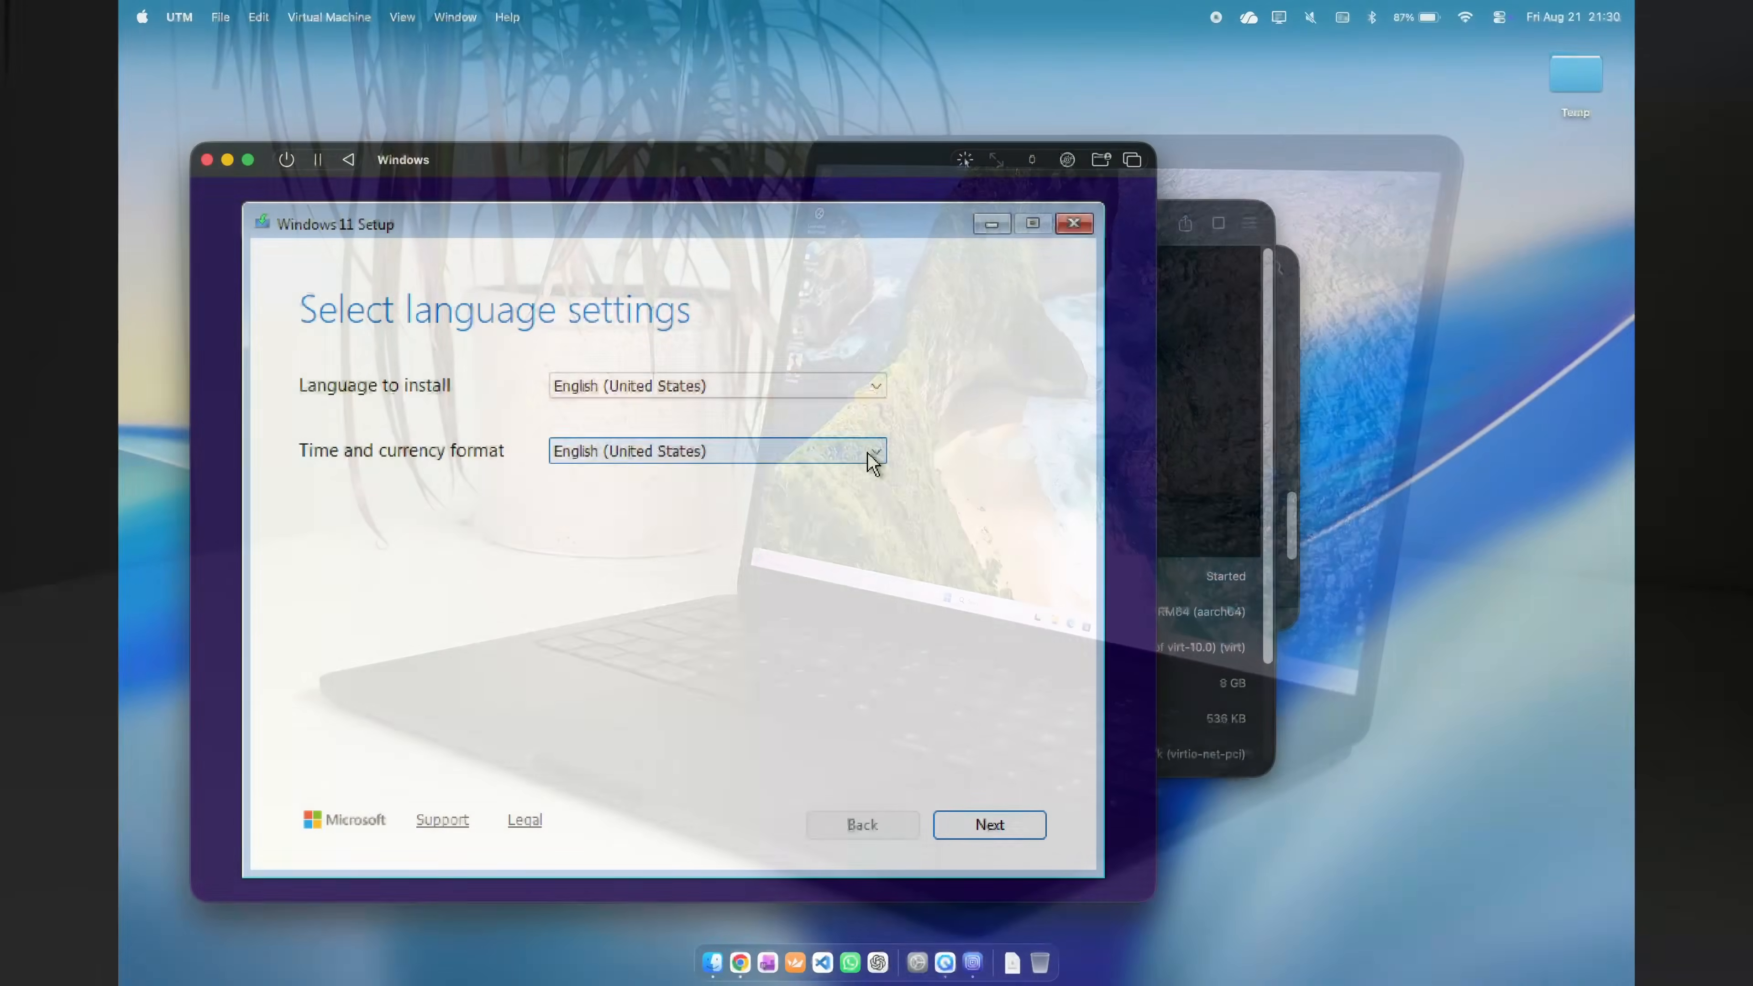
Accept English (United States) for the Windows 11 Setup language and time format and continue through the setup pages.
click(994, 824)
click(313, 740)
click(1021, 827)
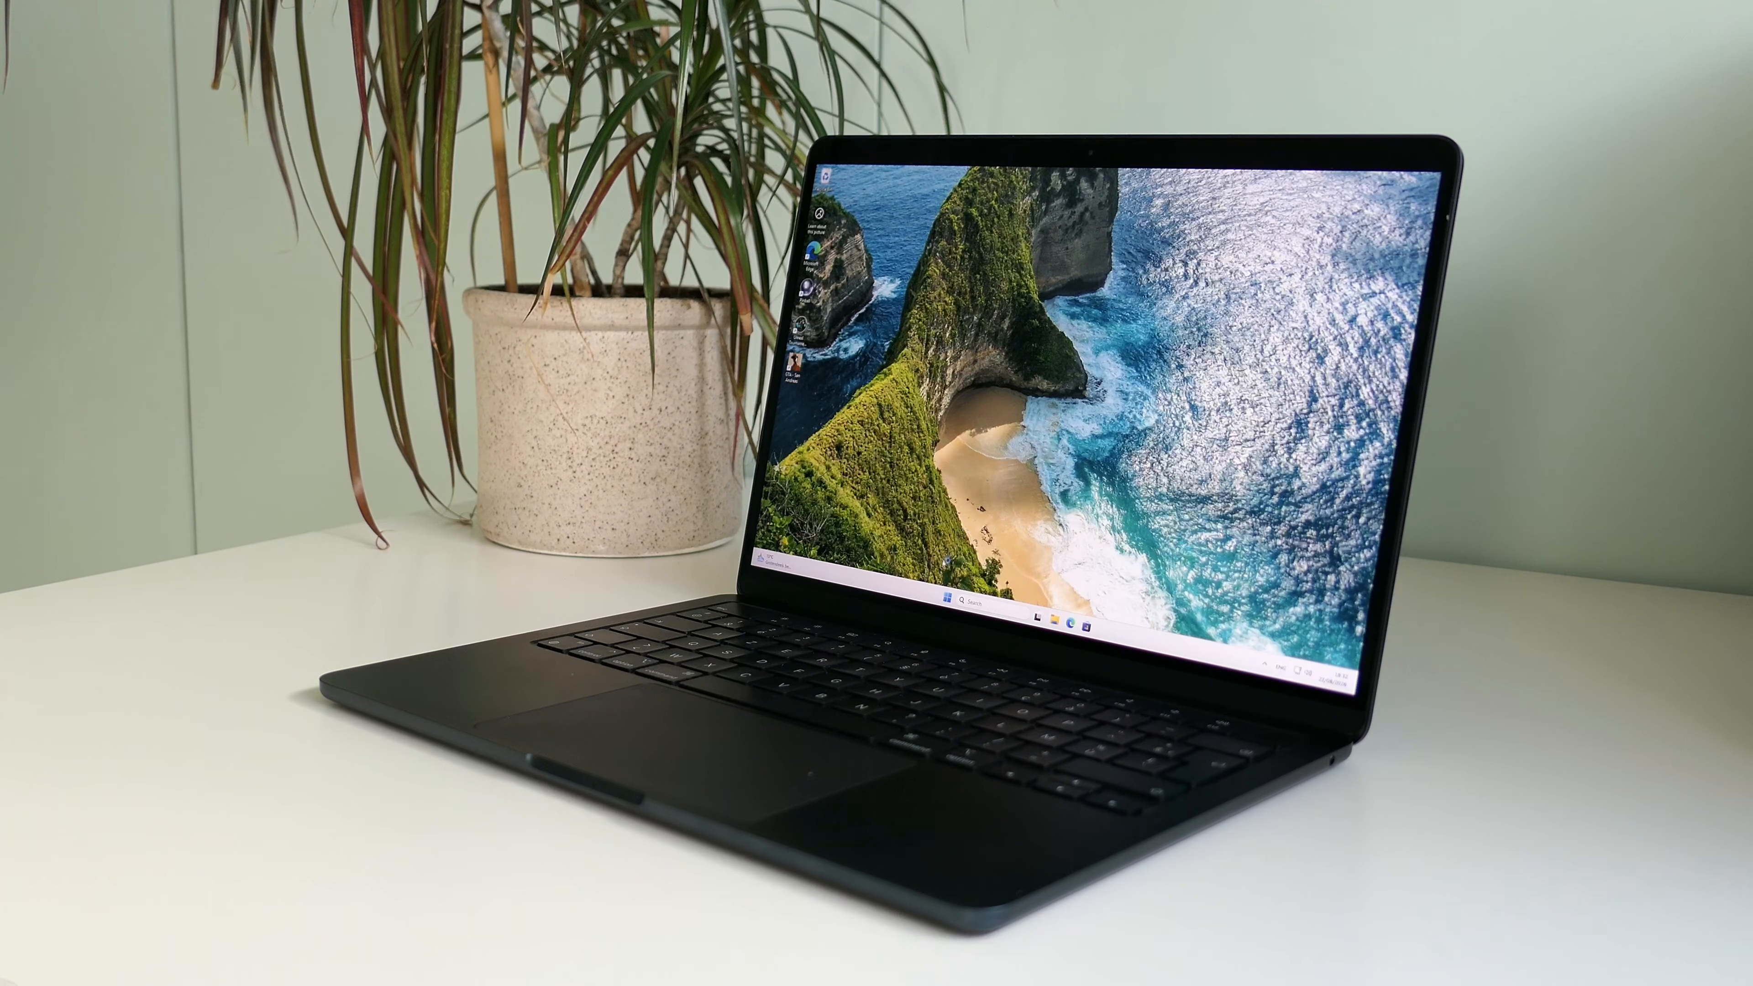
View the About page in the System section of Windows Settings.
key(super)
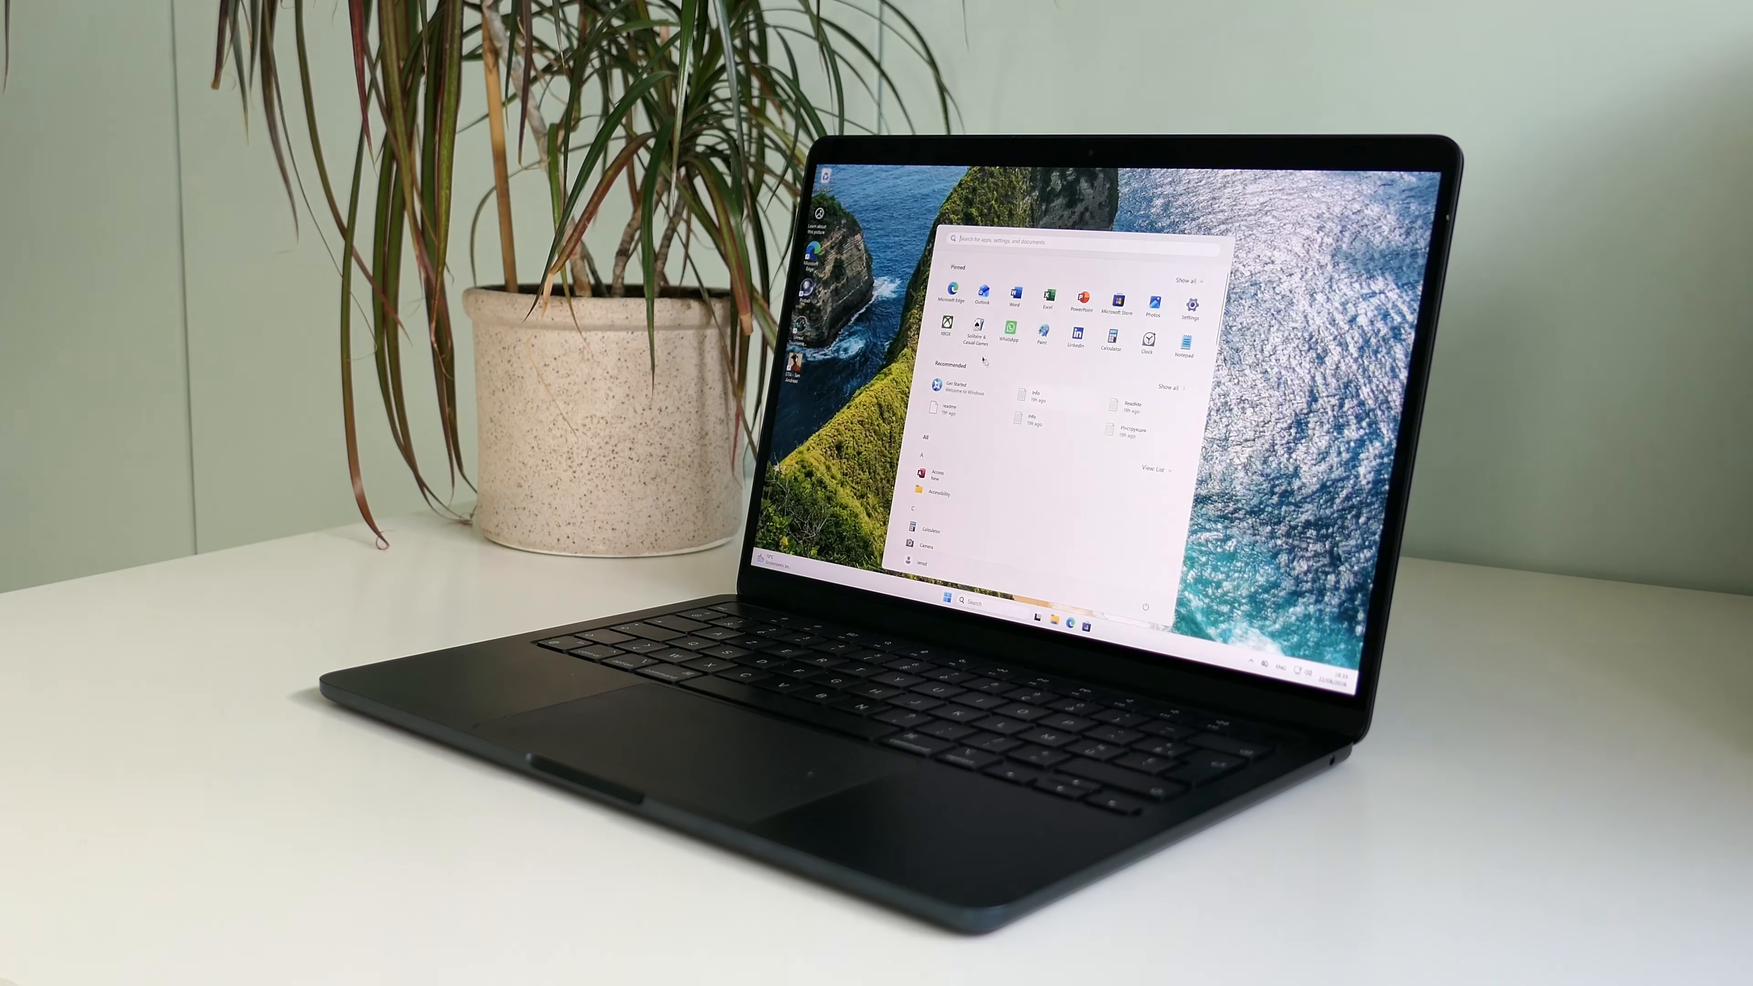
click(1192, 308)
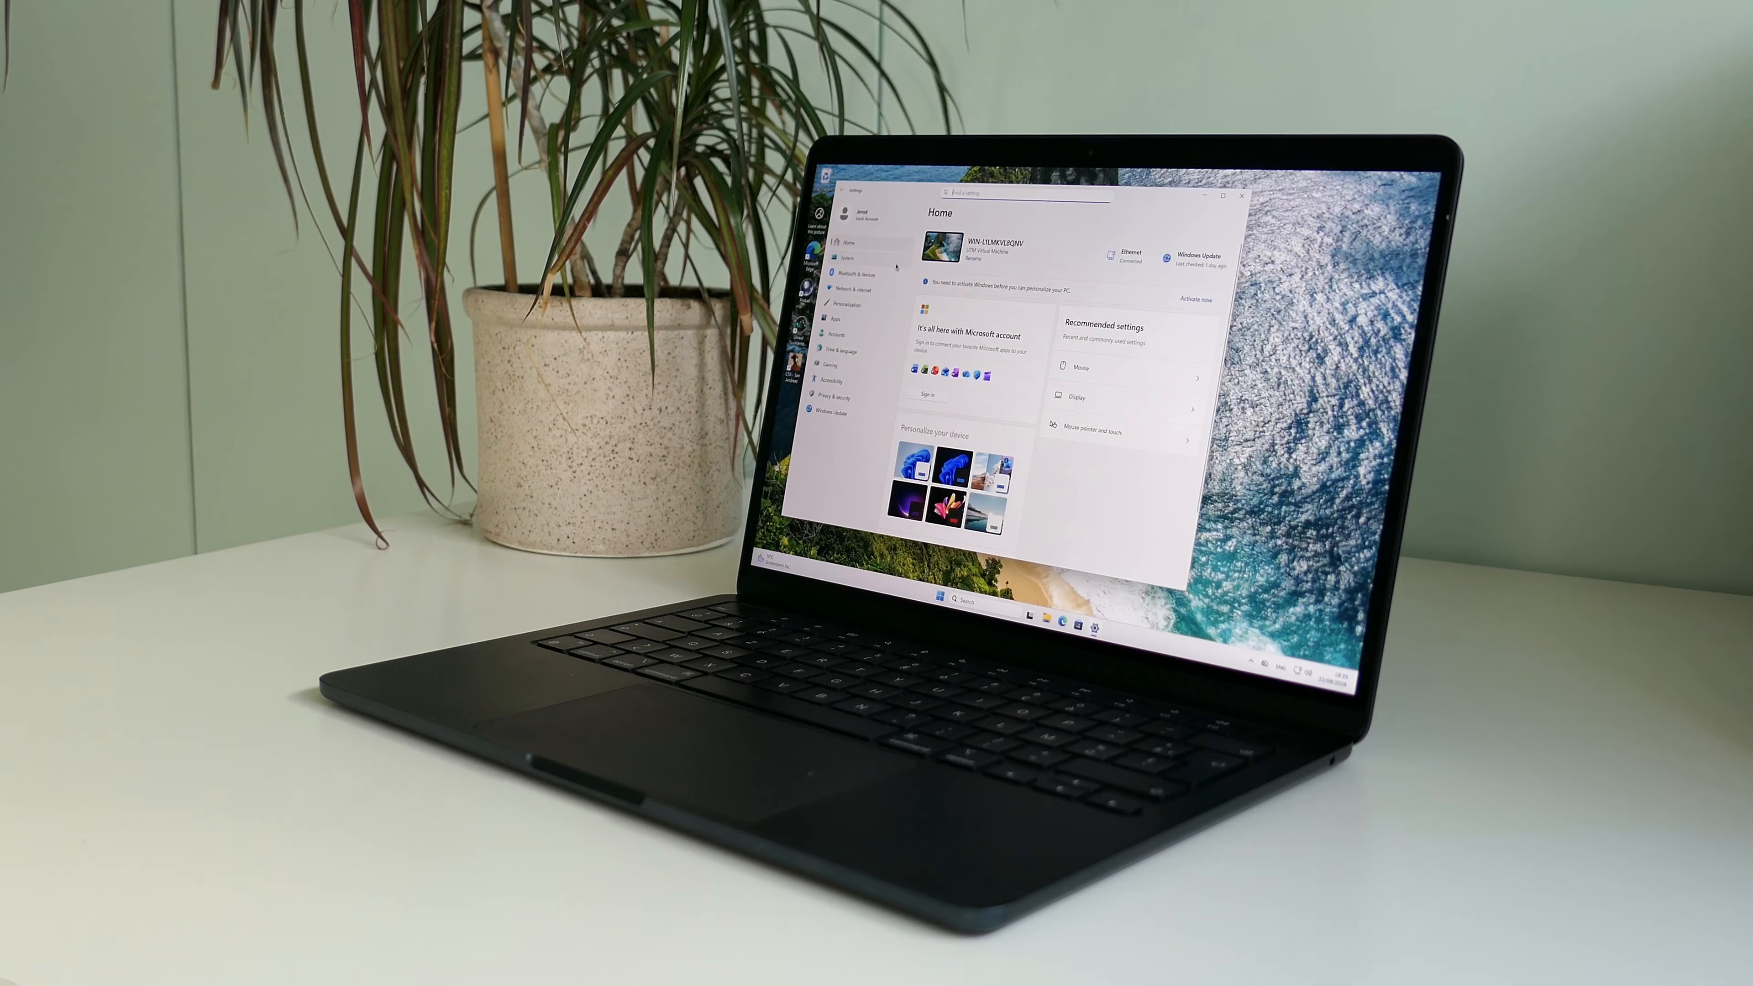
click(895, 262)
scroll(1059, 464, down, 10)
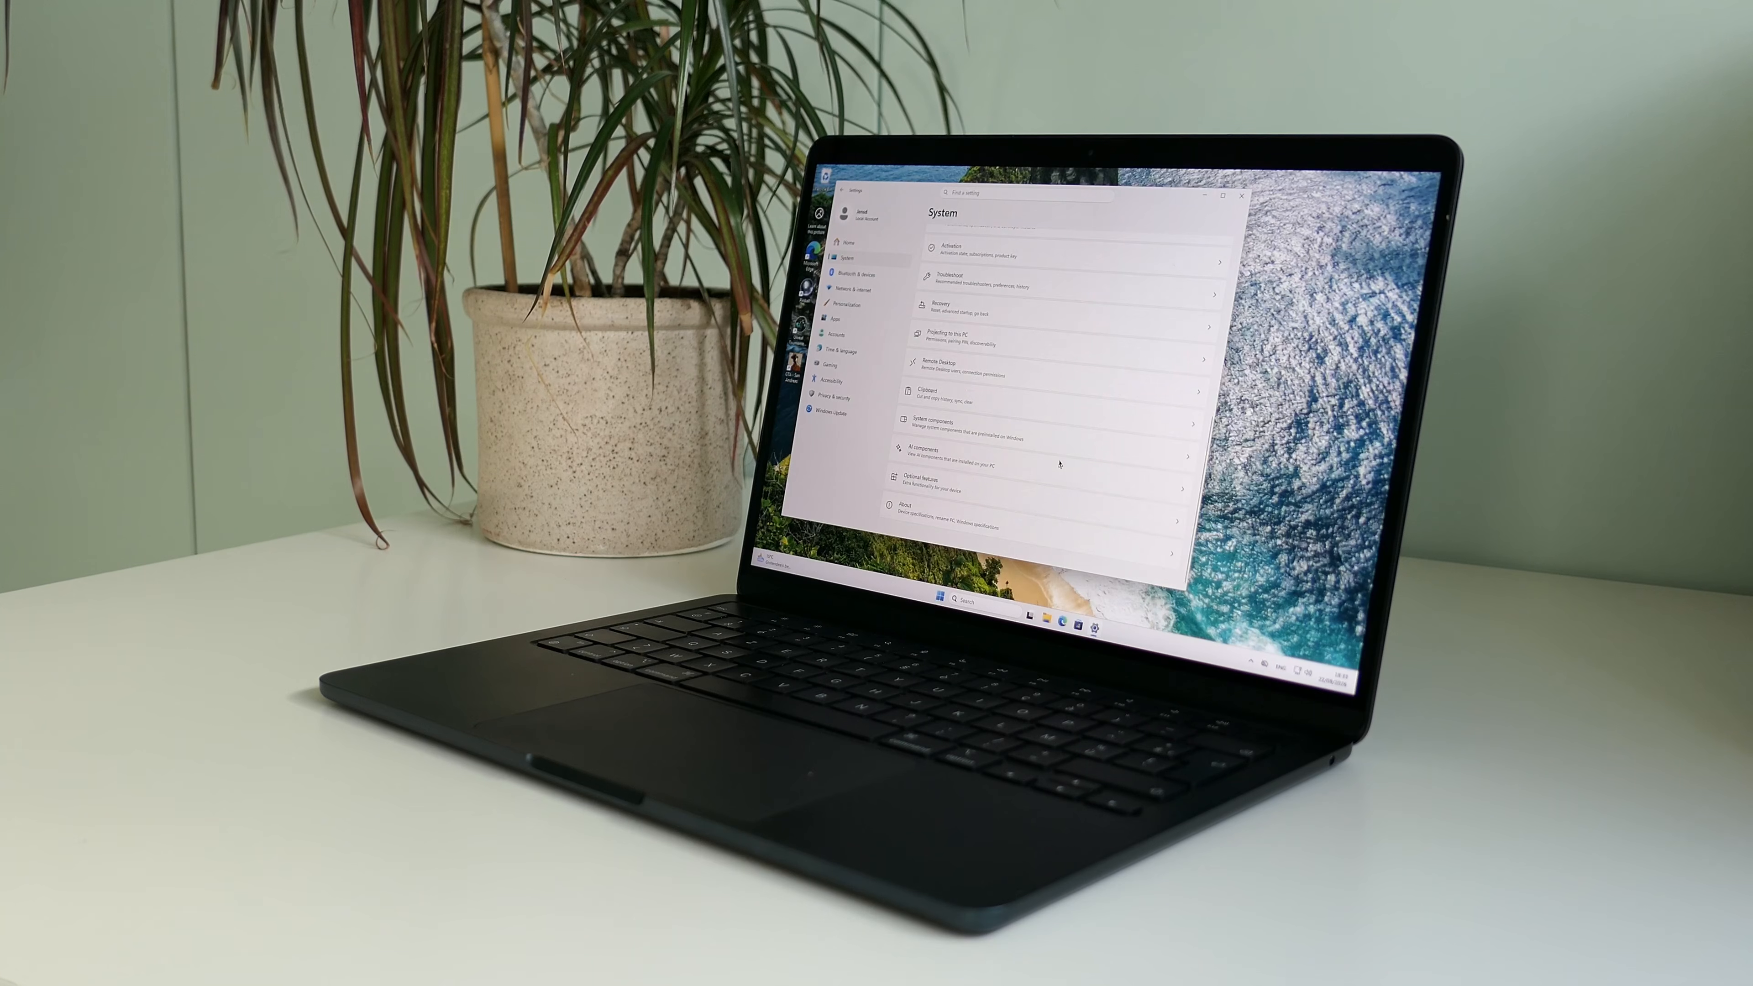
click(918, 509)
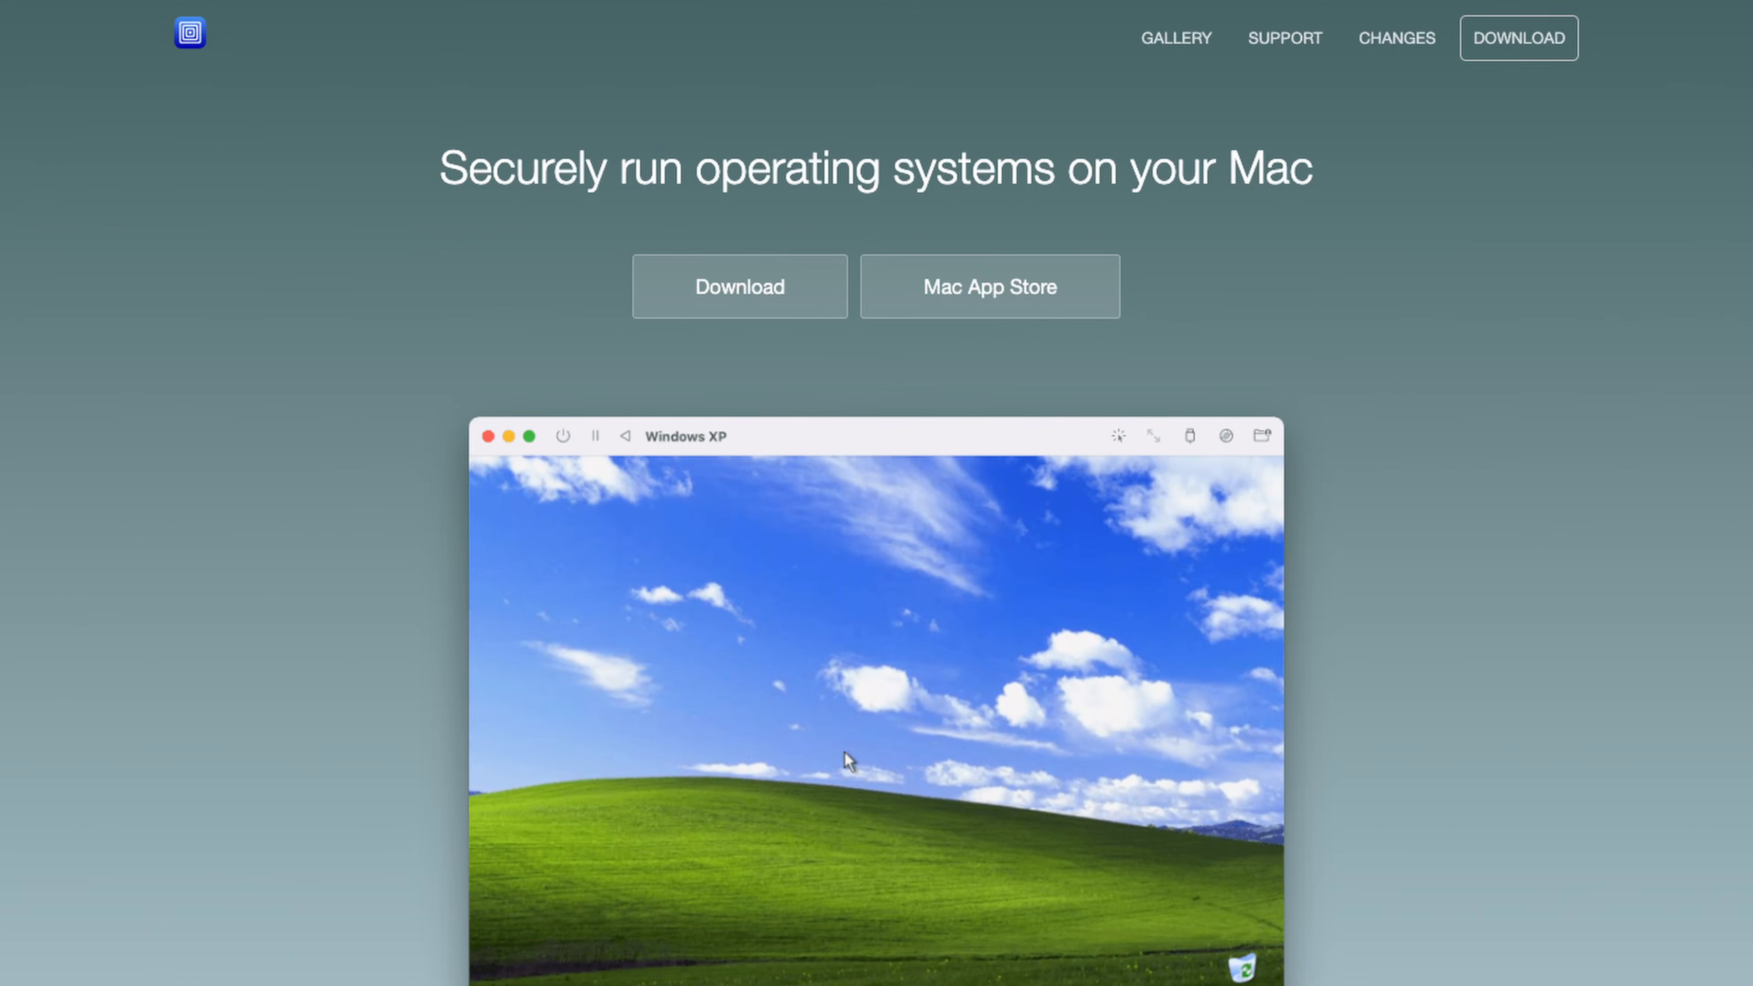
scroll(877, 493, down, 12)
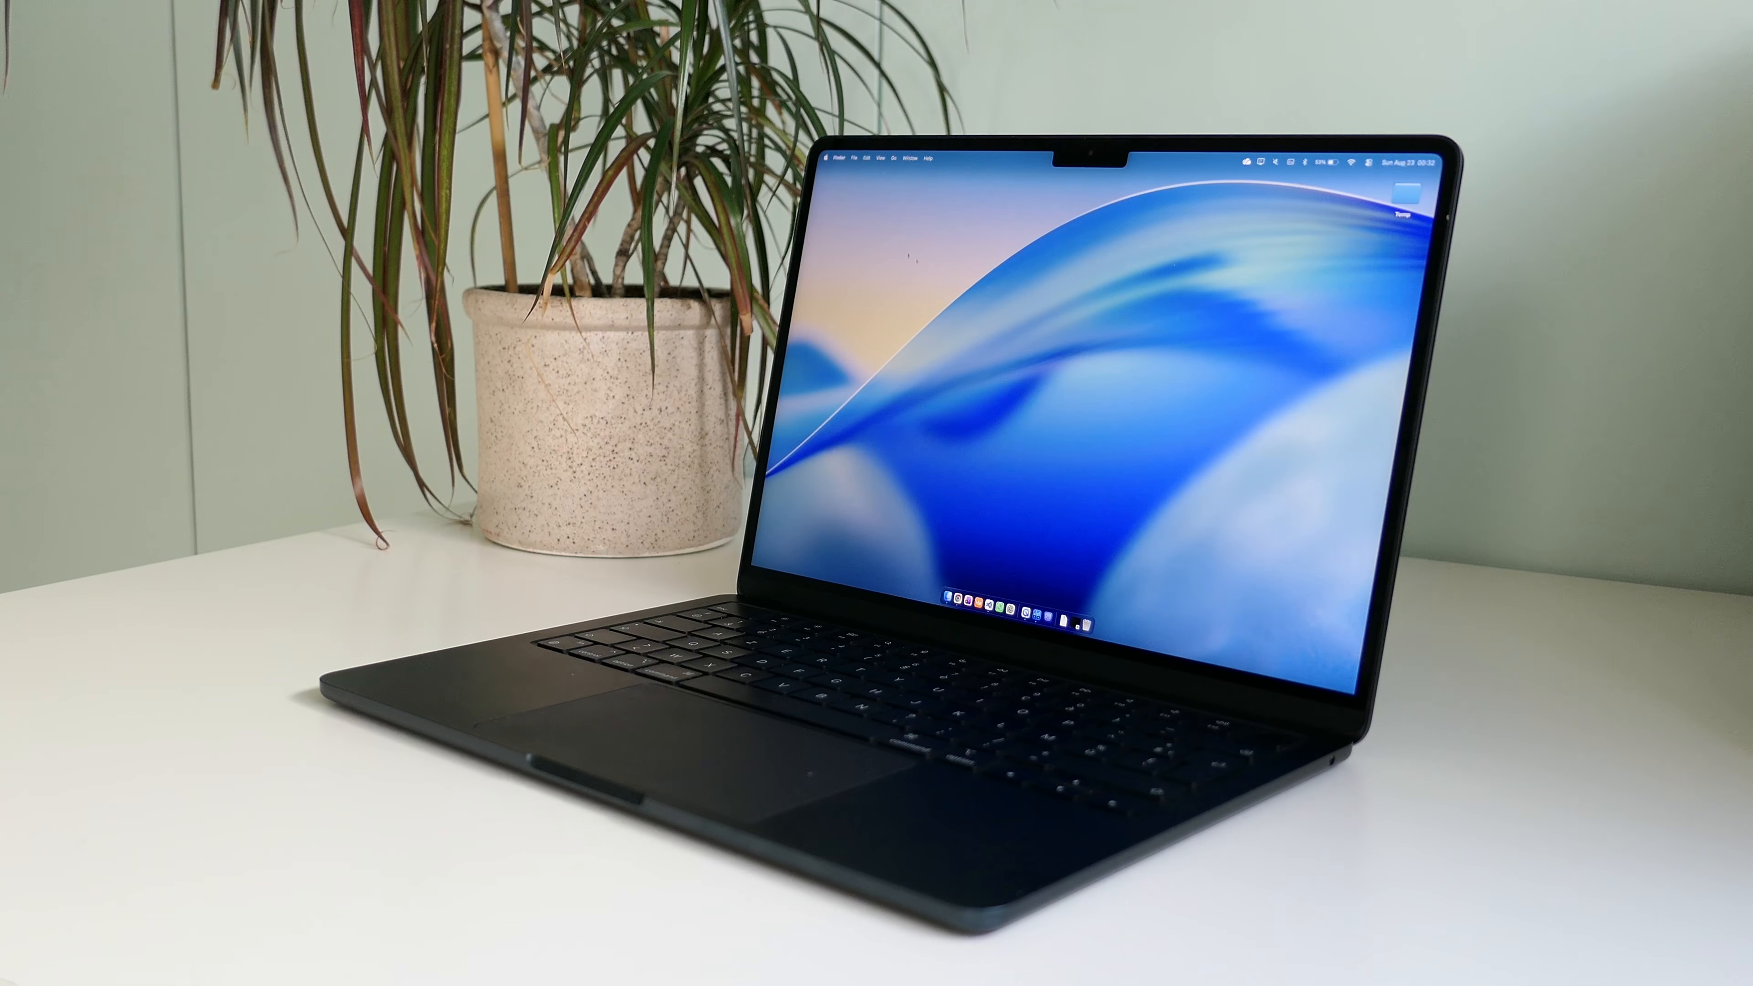
View the Mac's chip, memory and macOS details in About This Mac, and close the window.
click(827, 158)
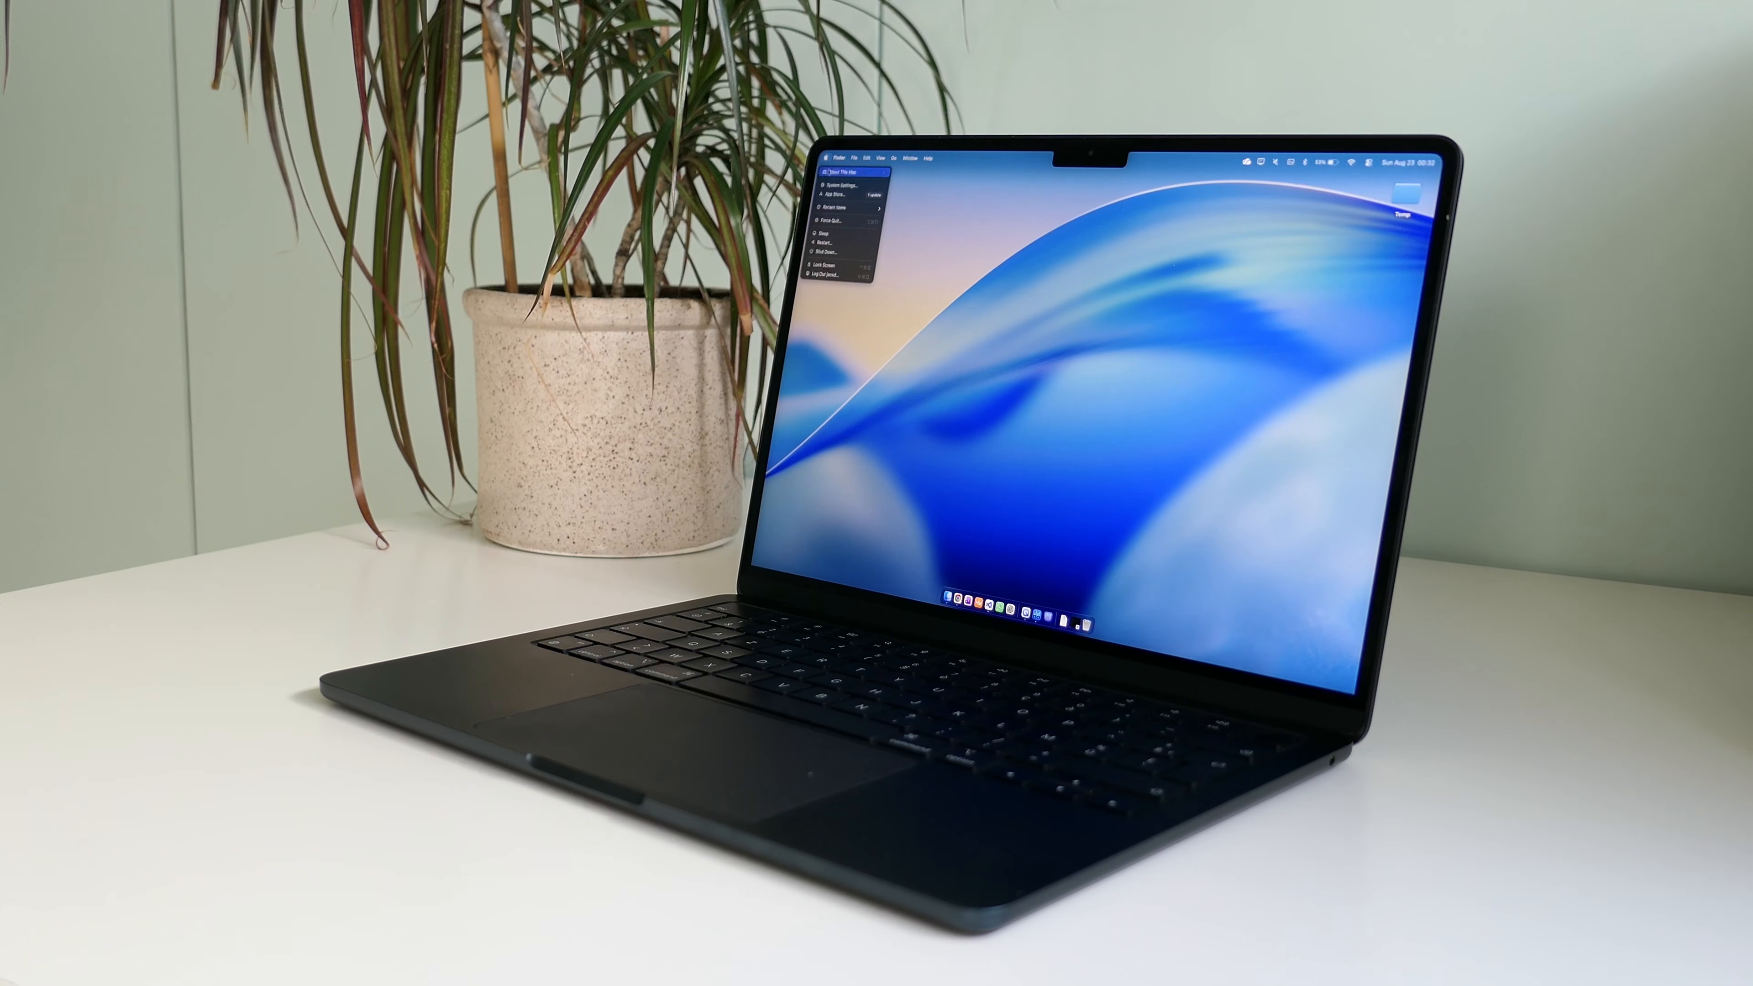
click(846, 171)
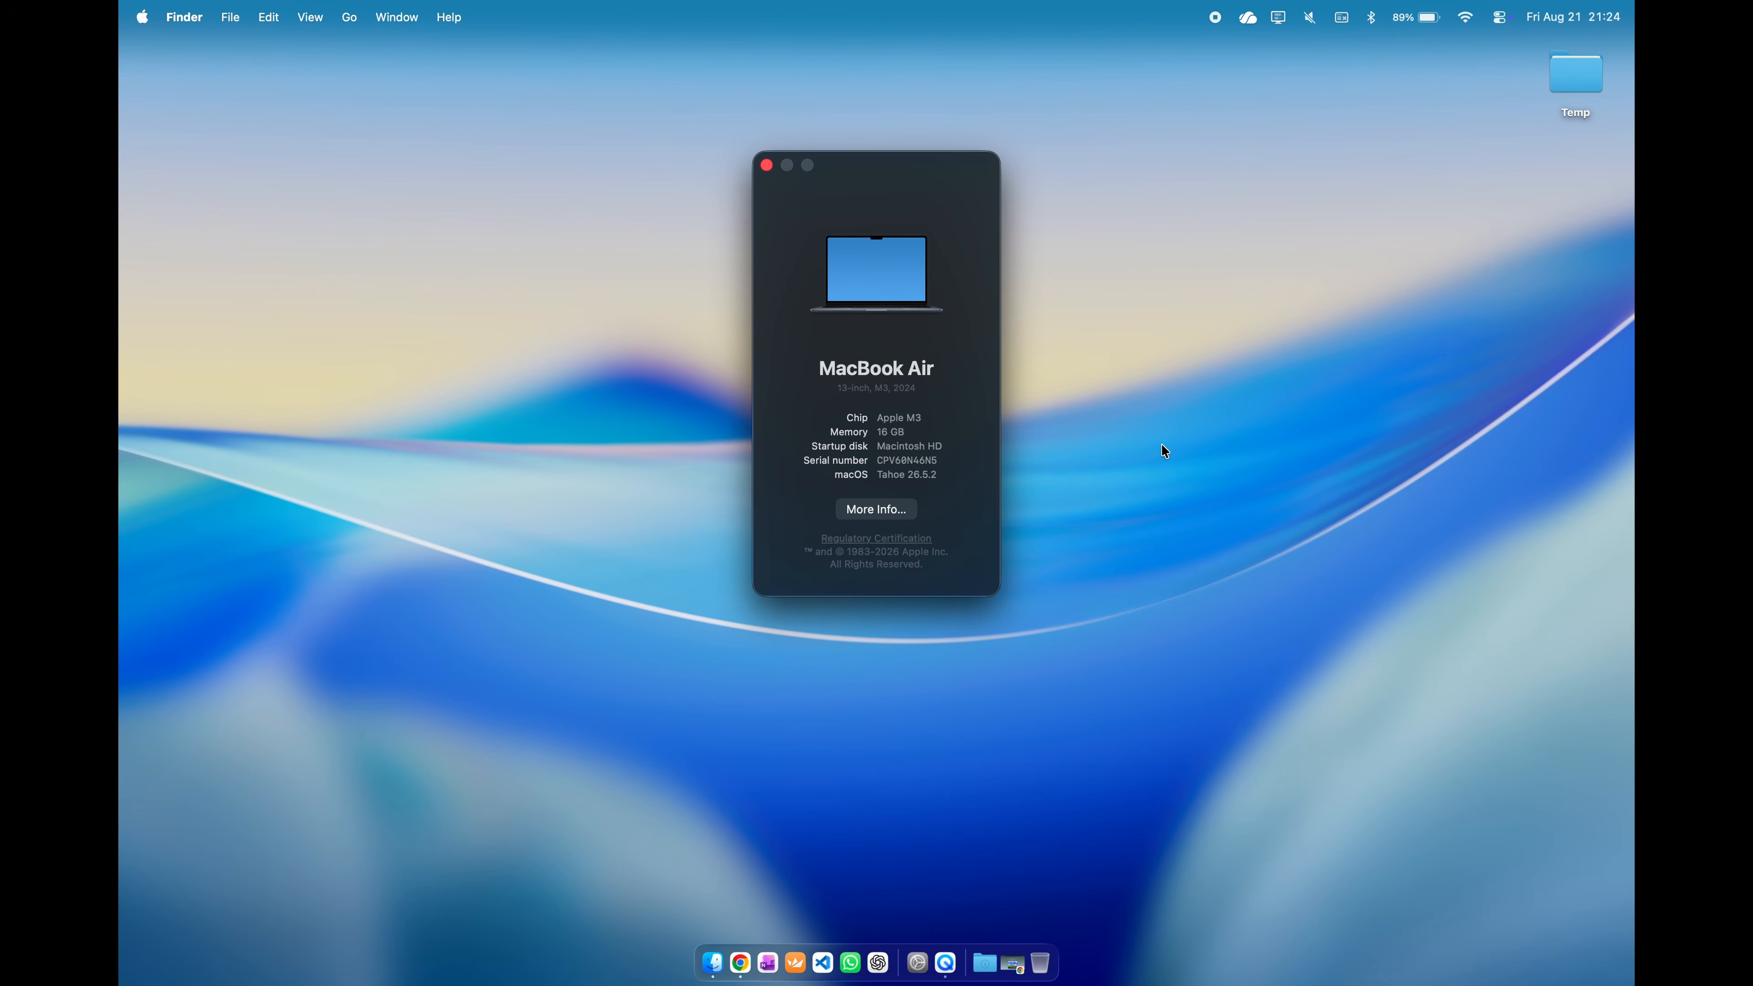
click(767, 165)
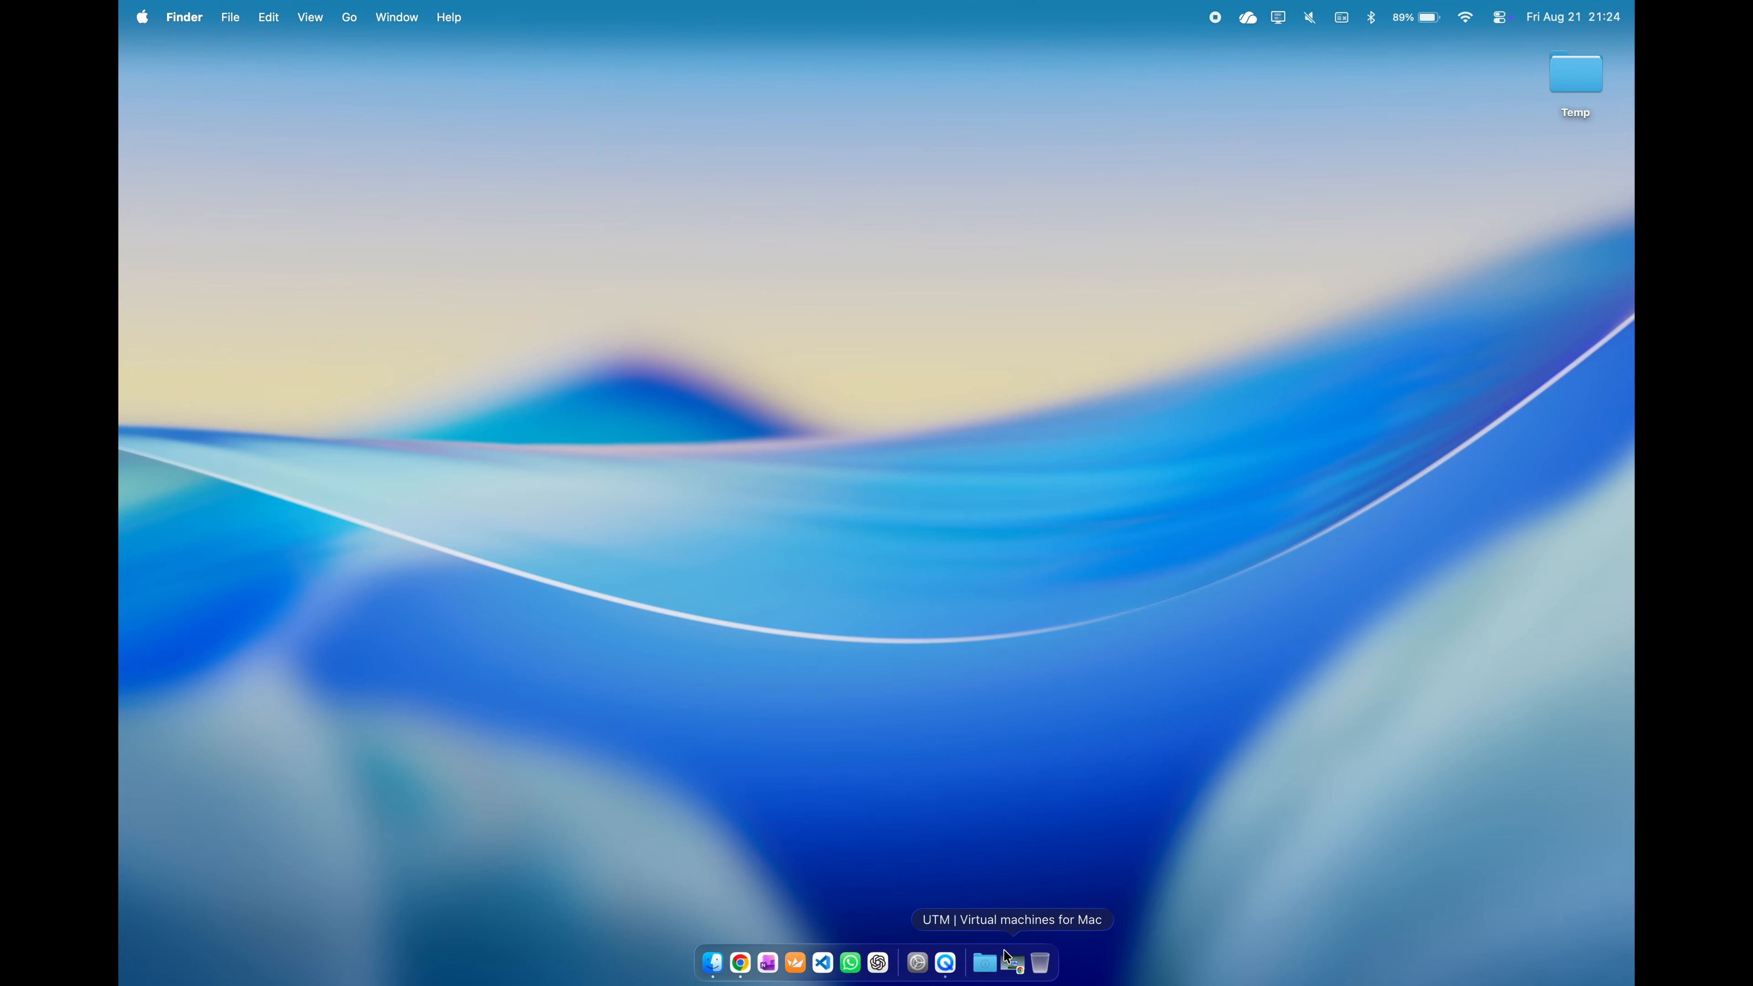
Open the UTM website in Chrome, download UTM.dmg and check the download's progress.
click(1011, 962)
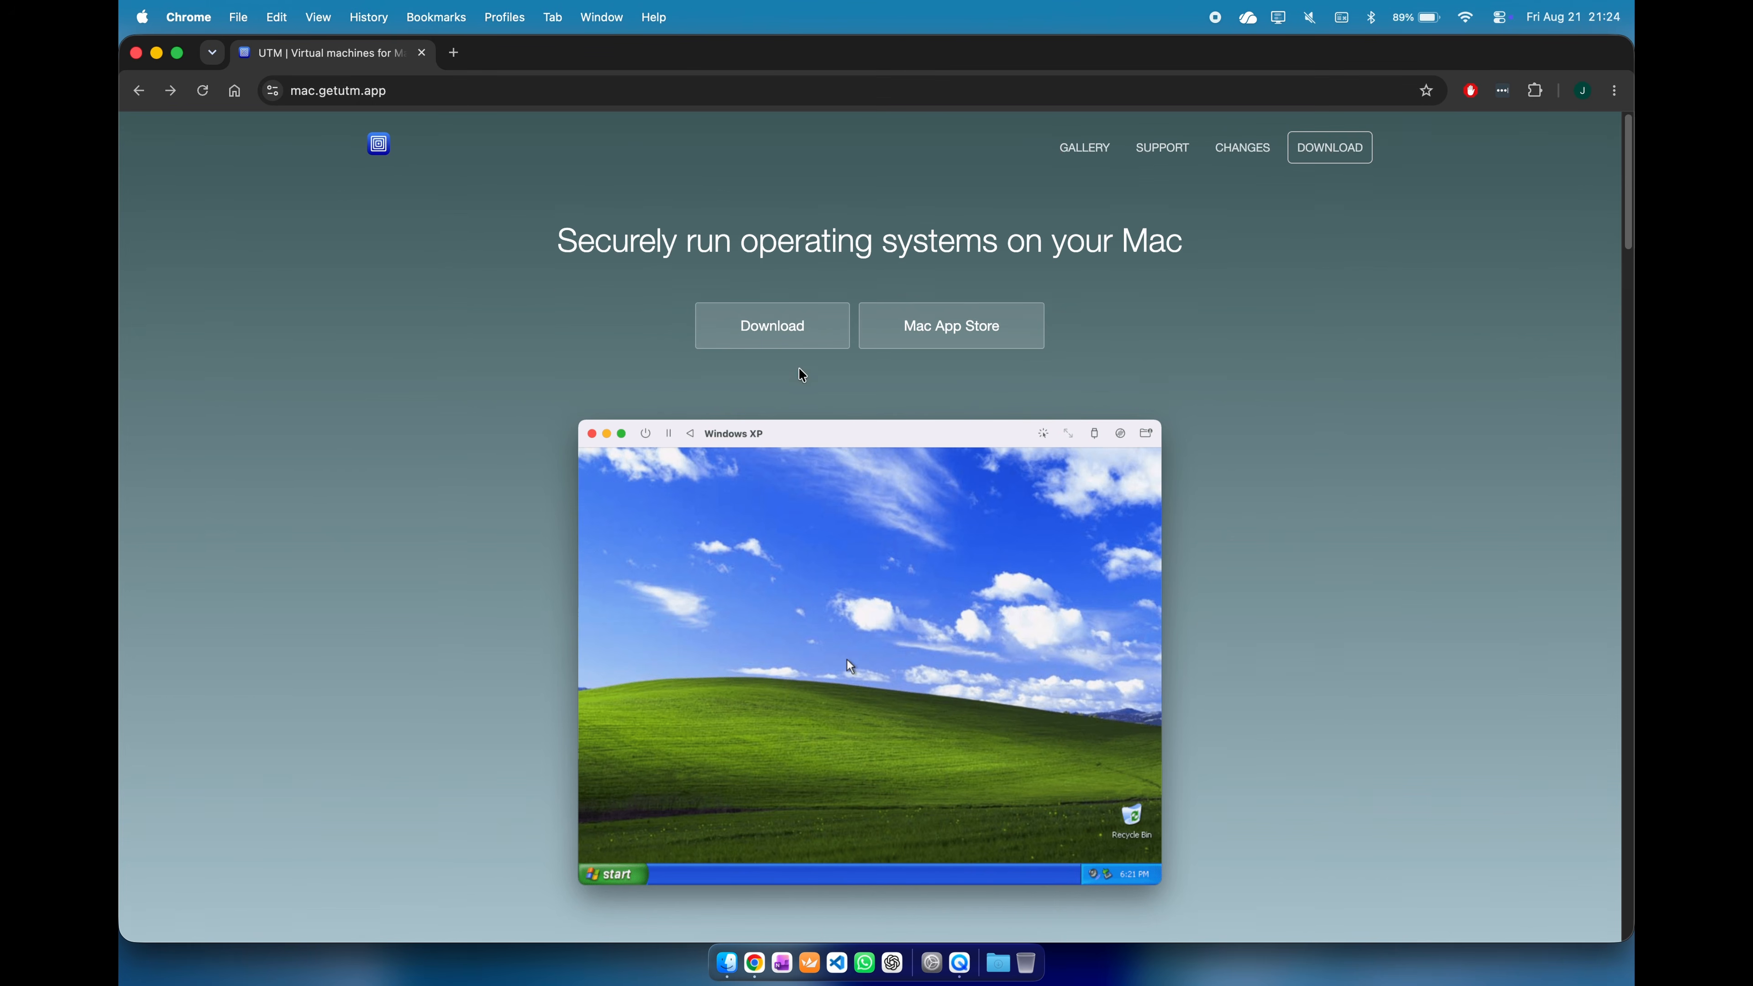
click(807, 344)
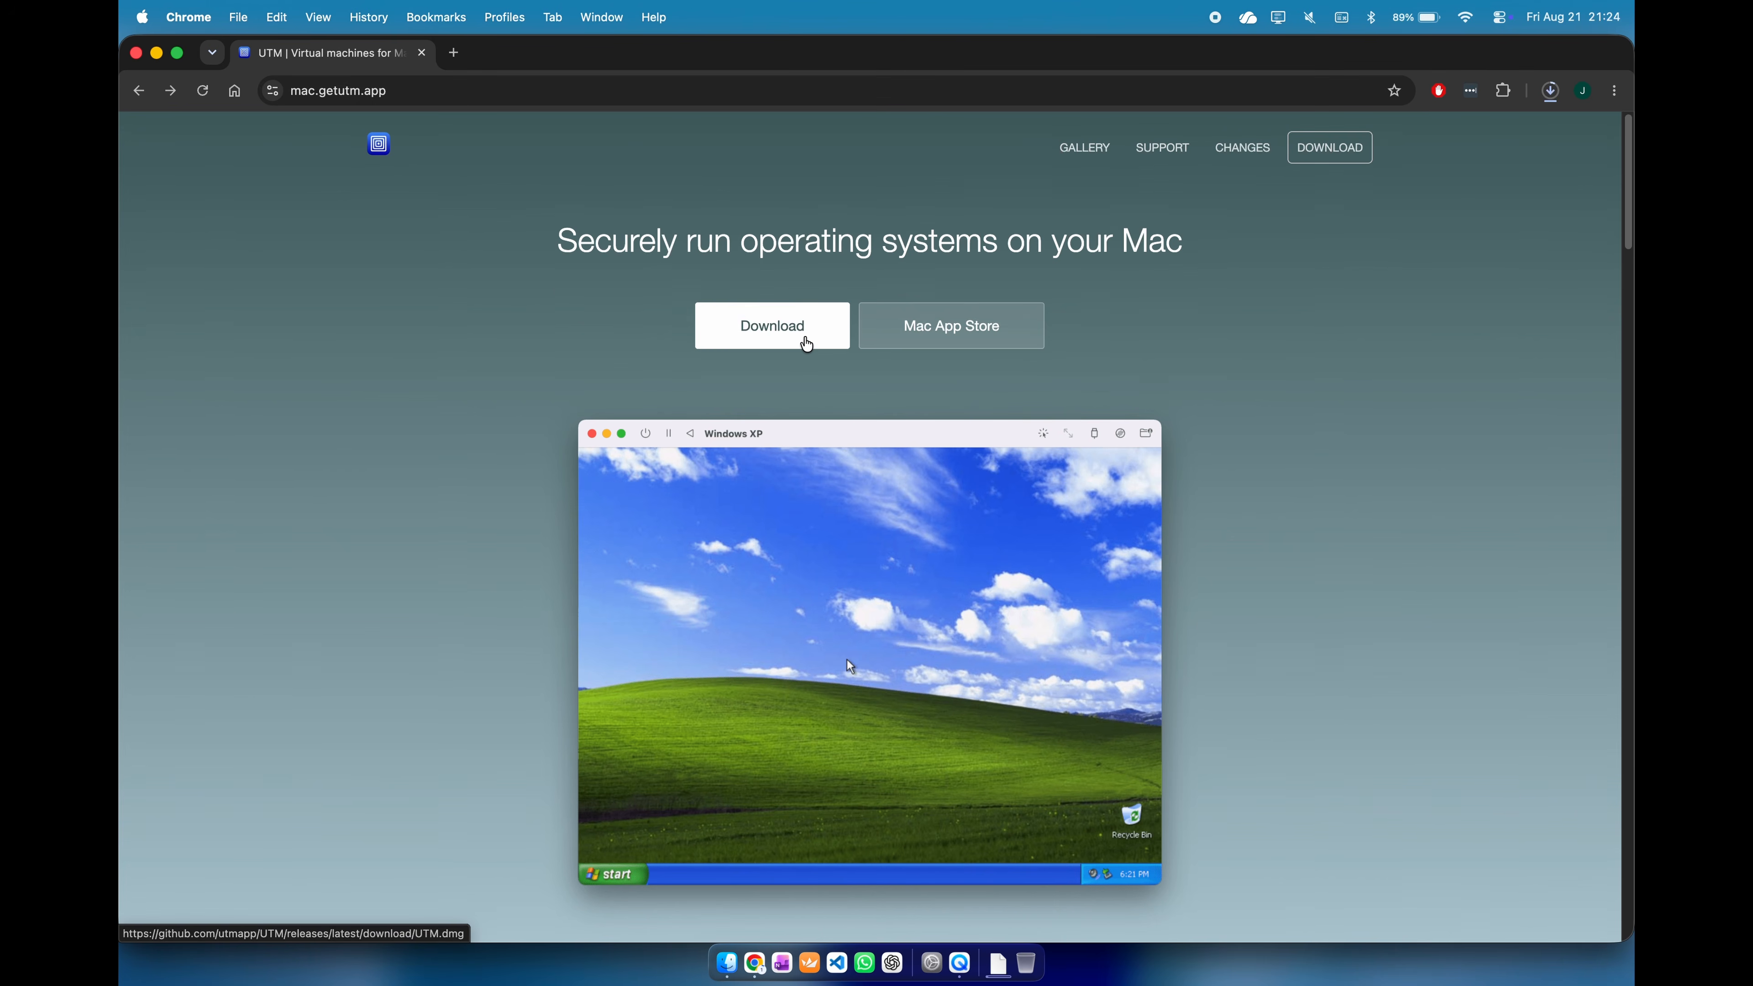
click(1551, 96)
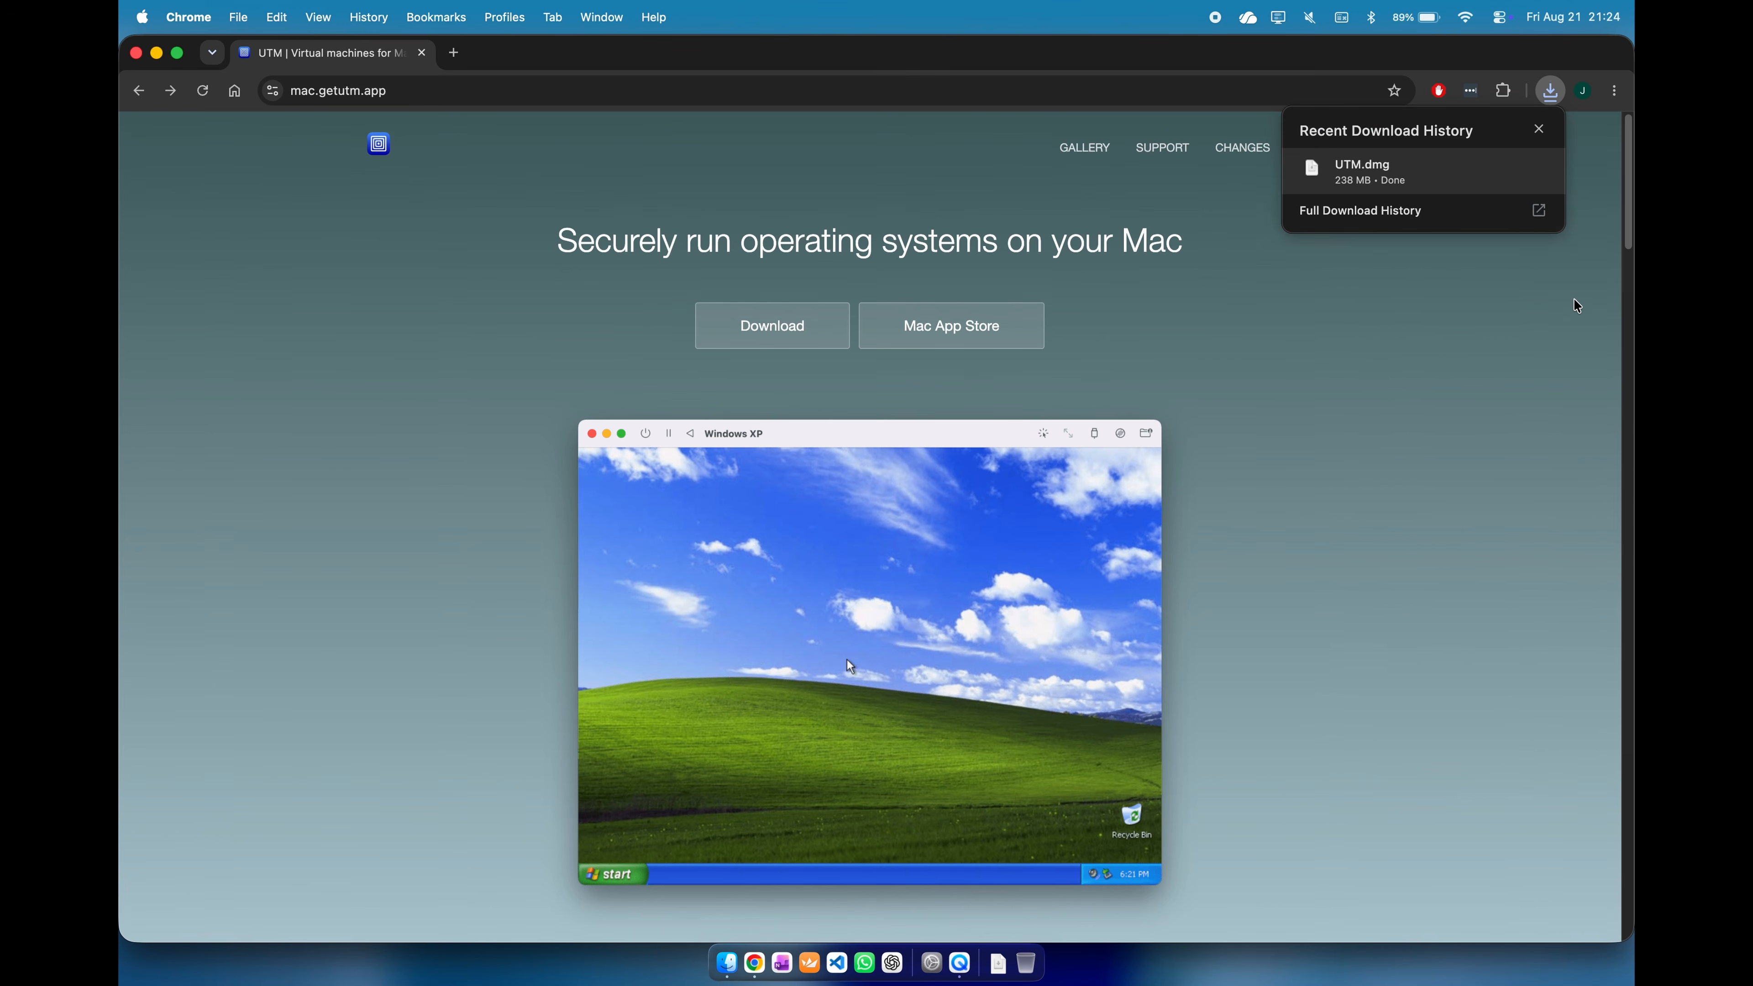
click(1573, 299)
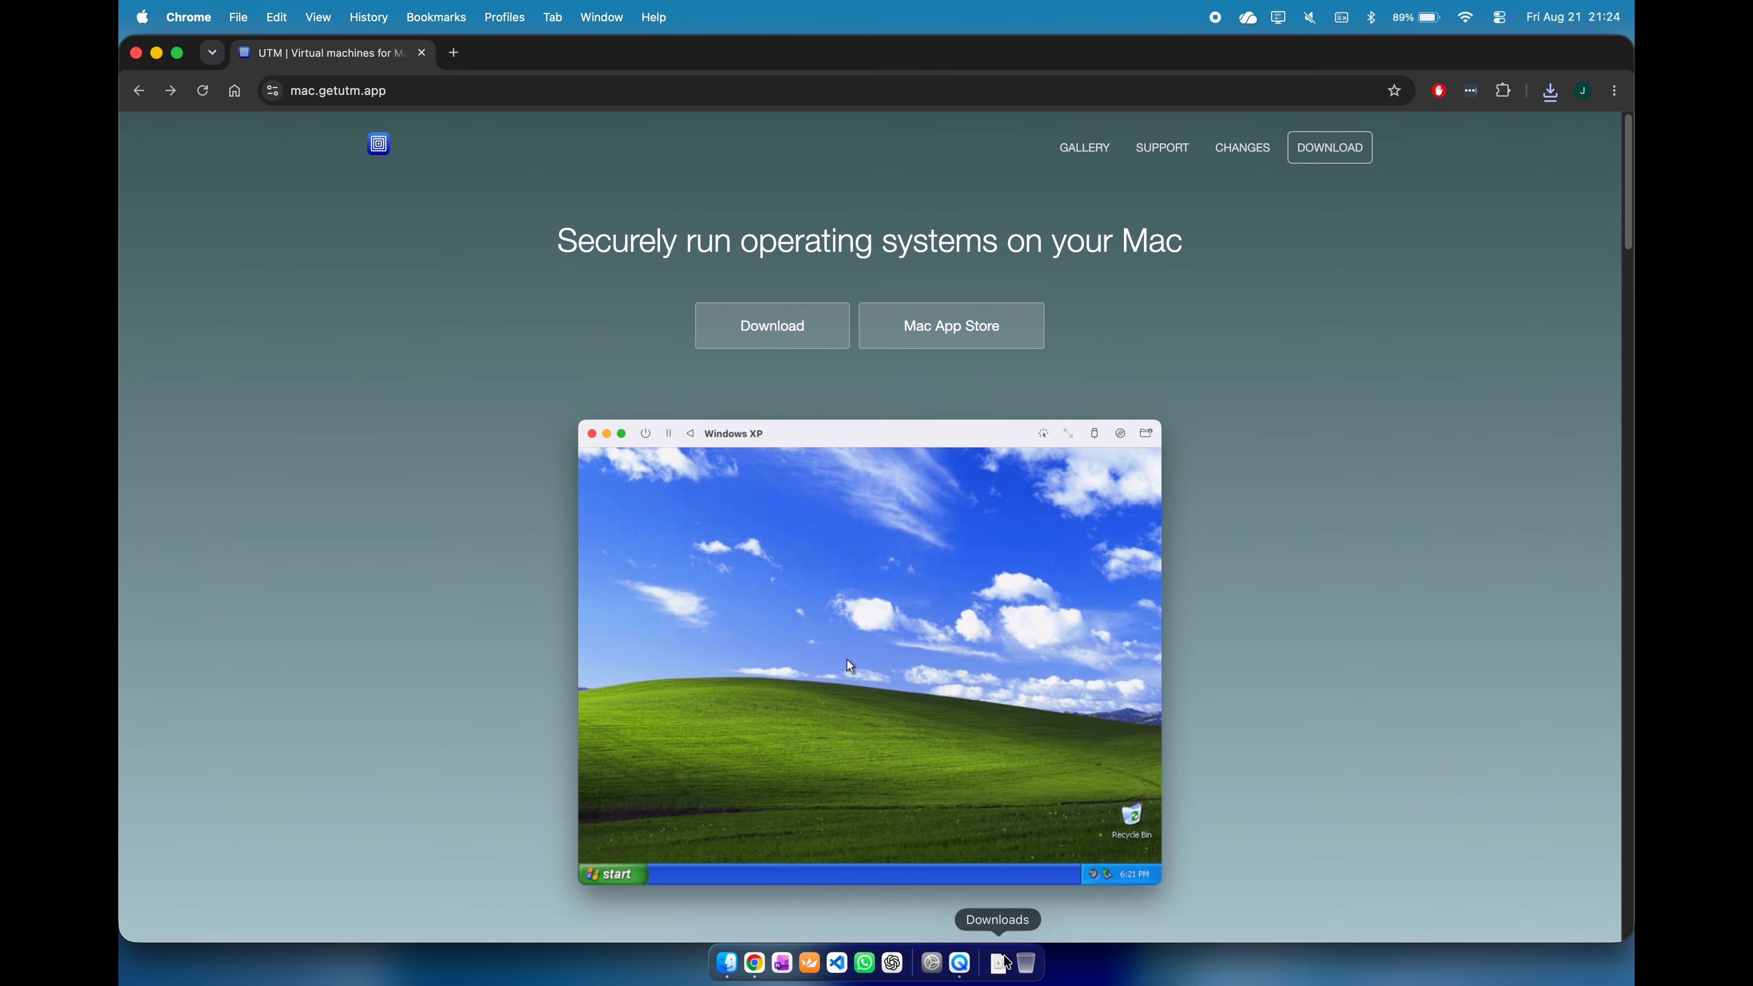
Install UTM.app from the downloaded UTM.dmg into the Applications folder and eject the UTM disk image.
click(1006, 961)
click(1001, 851)
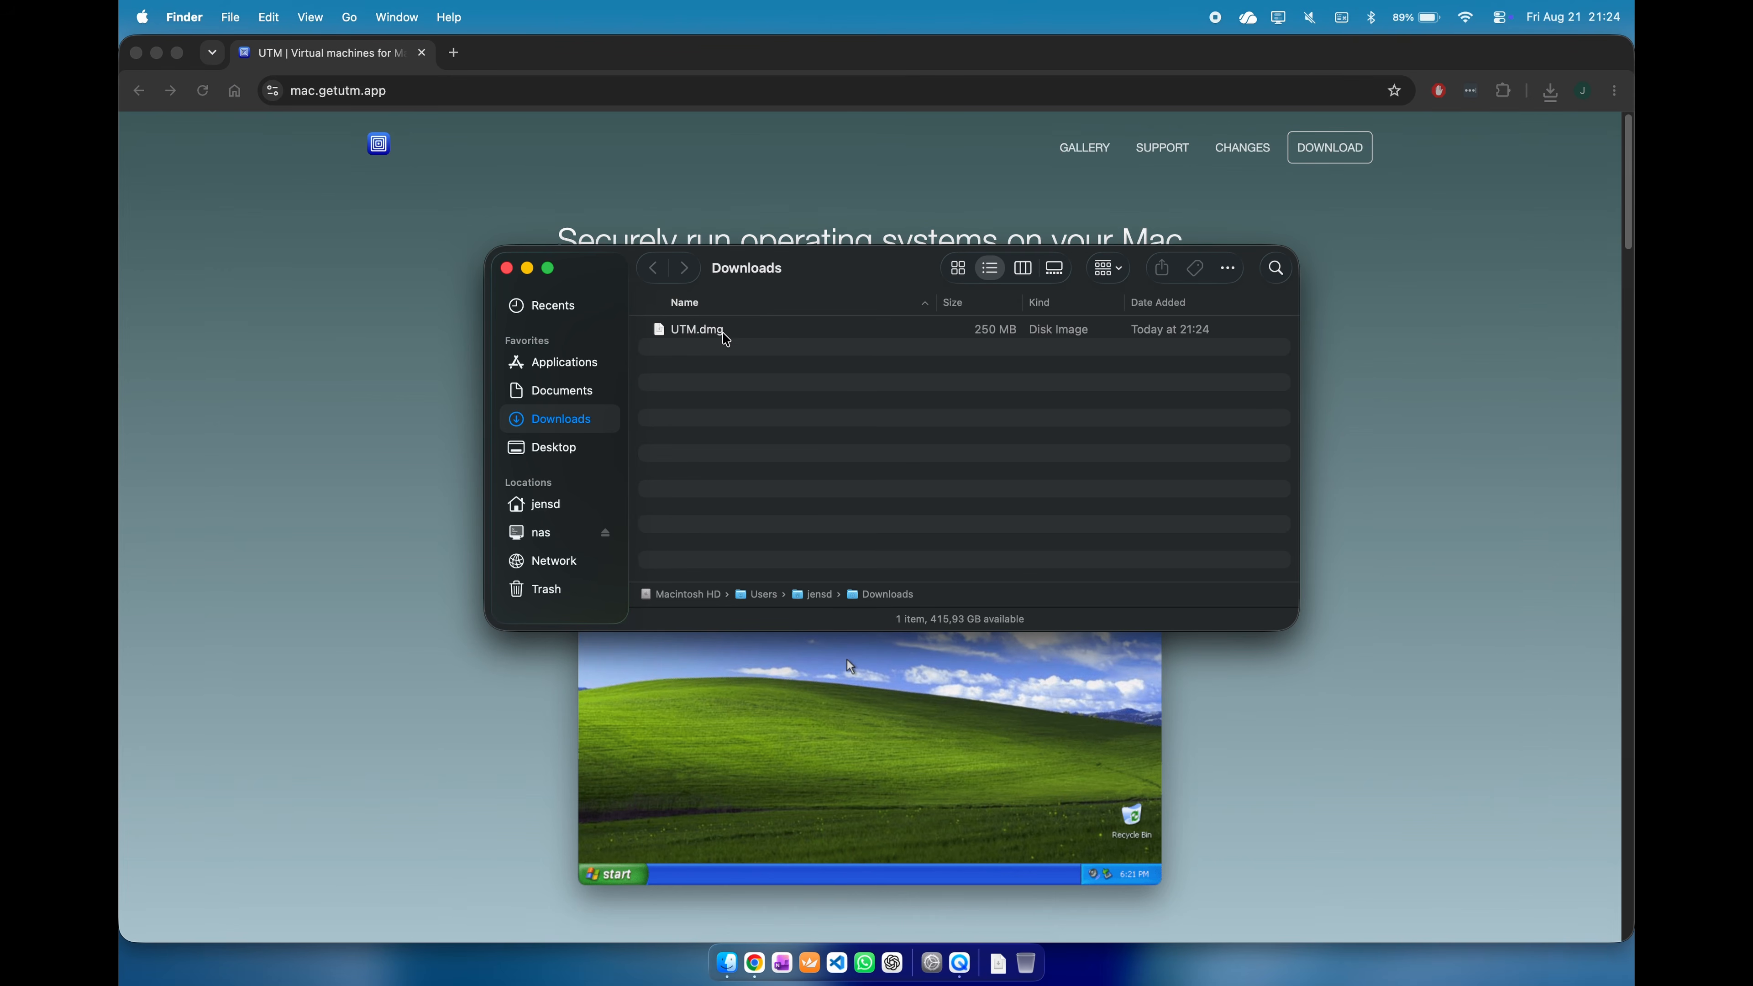
click(725, 335)
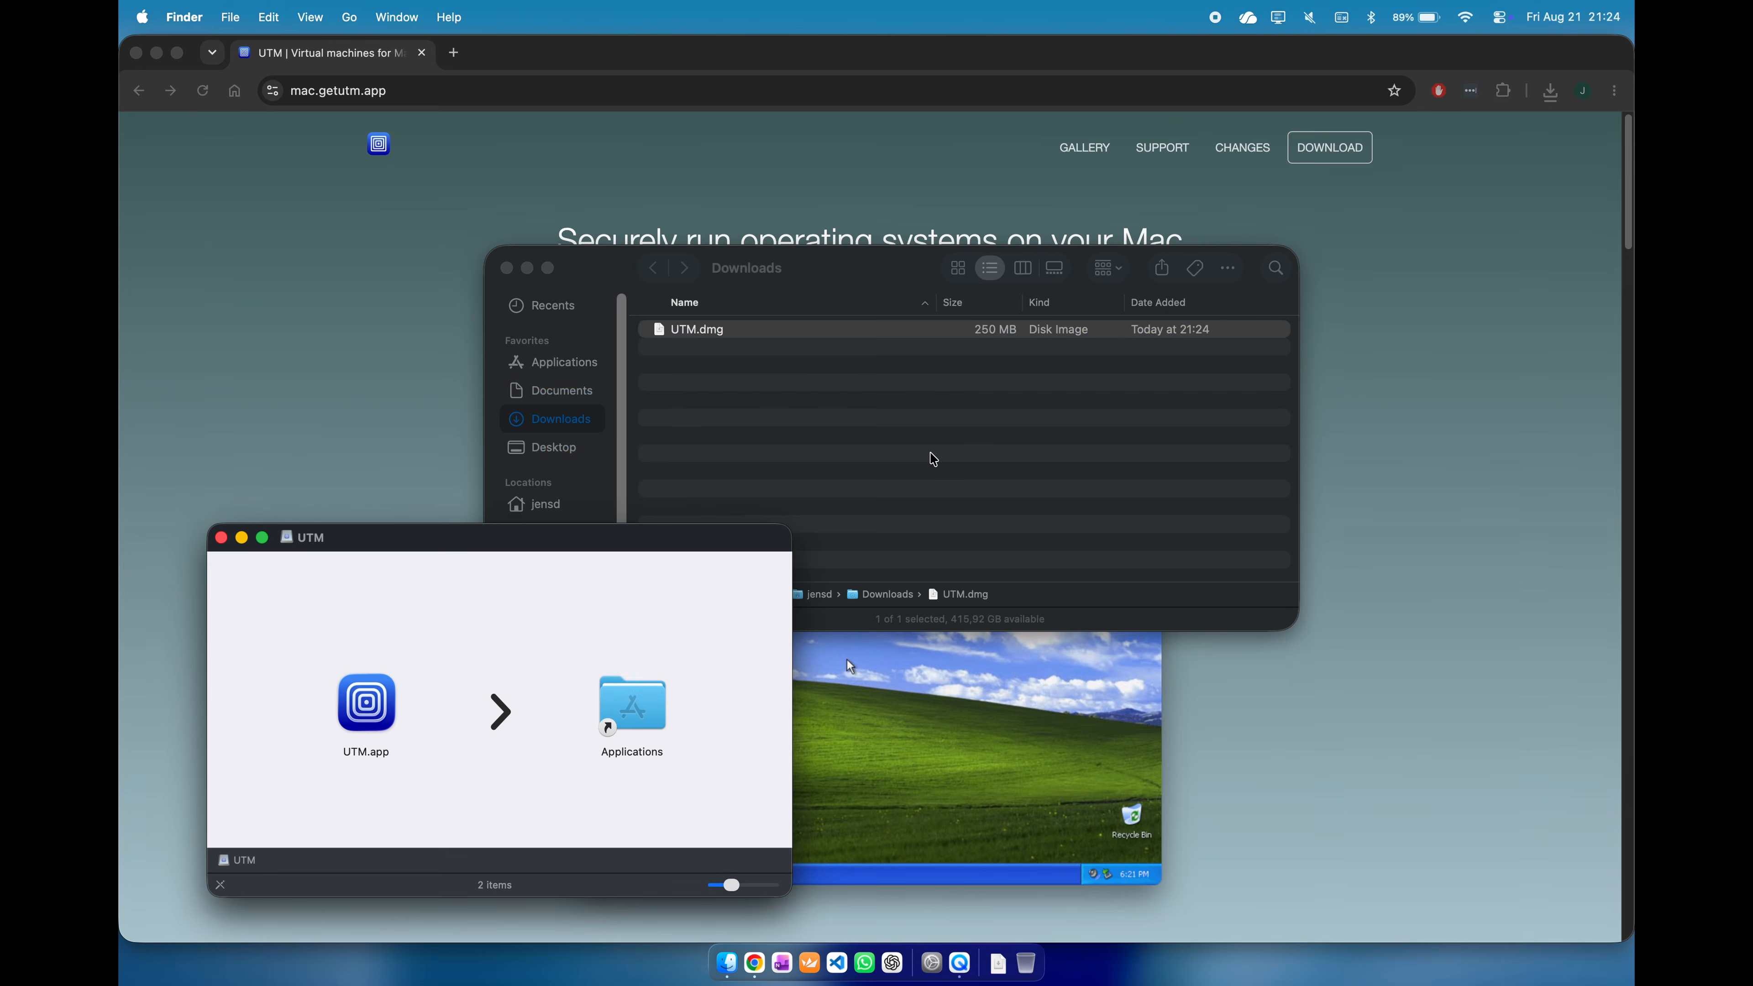
drag(356, 718, 619, 720)
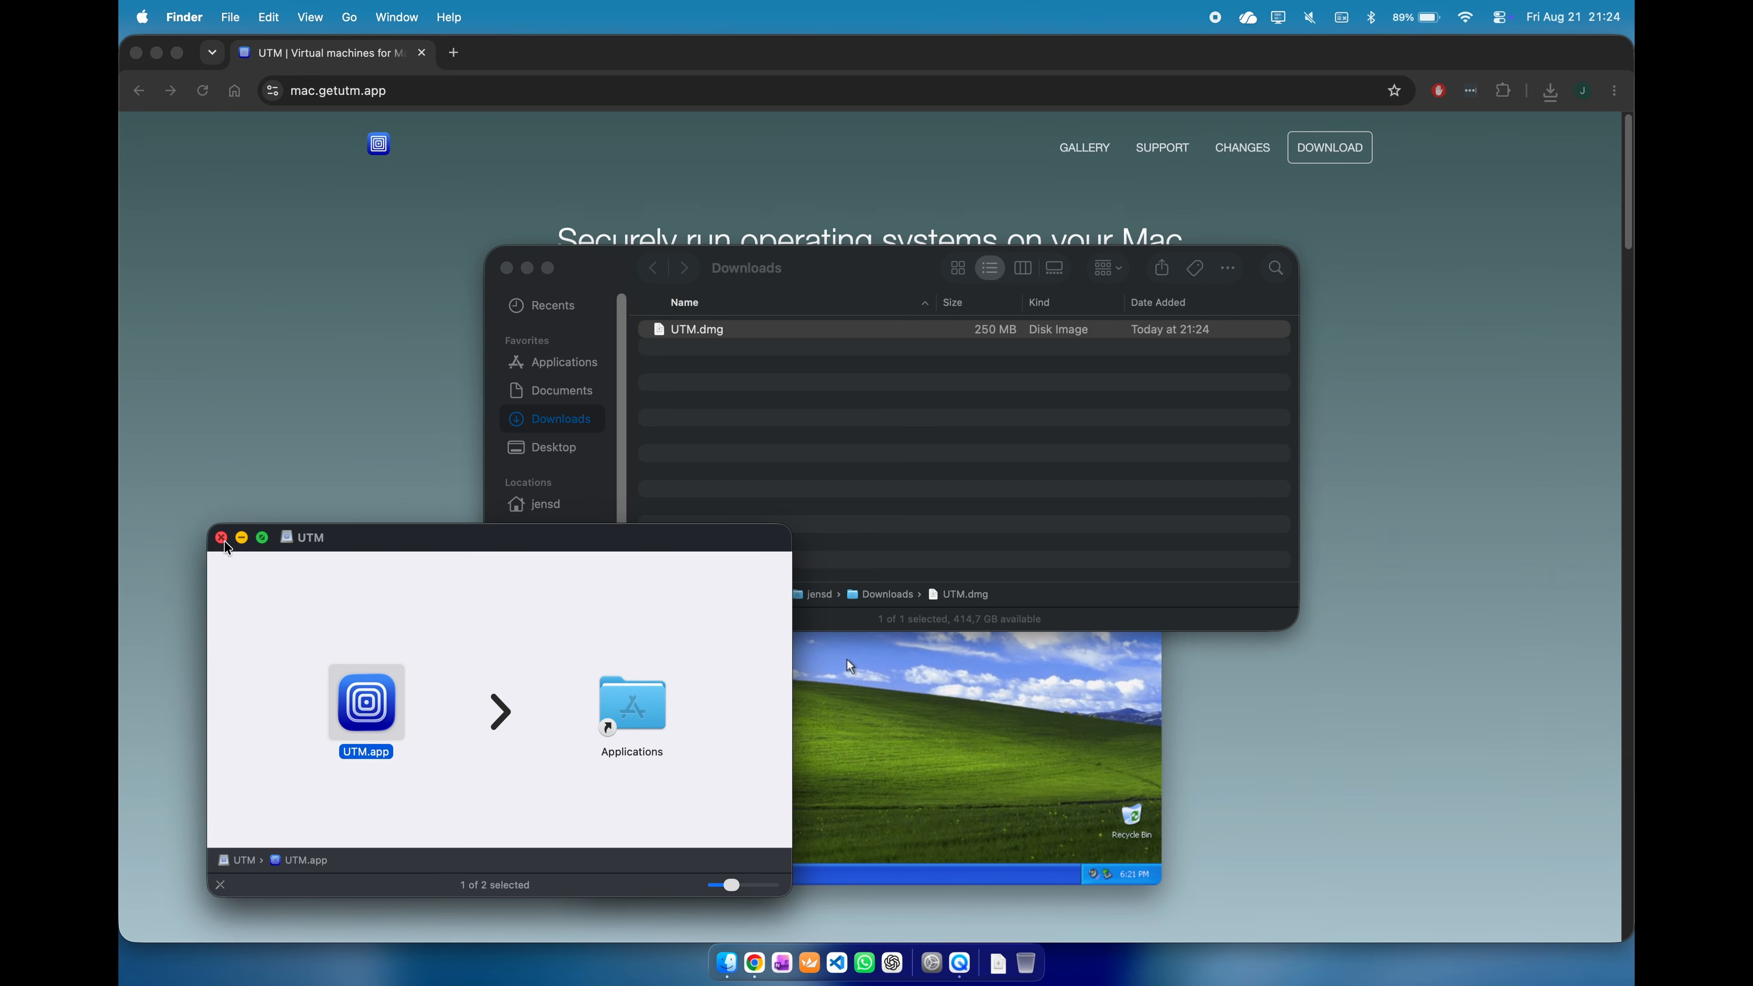
click(221, 538)
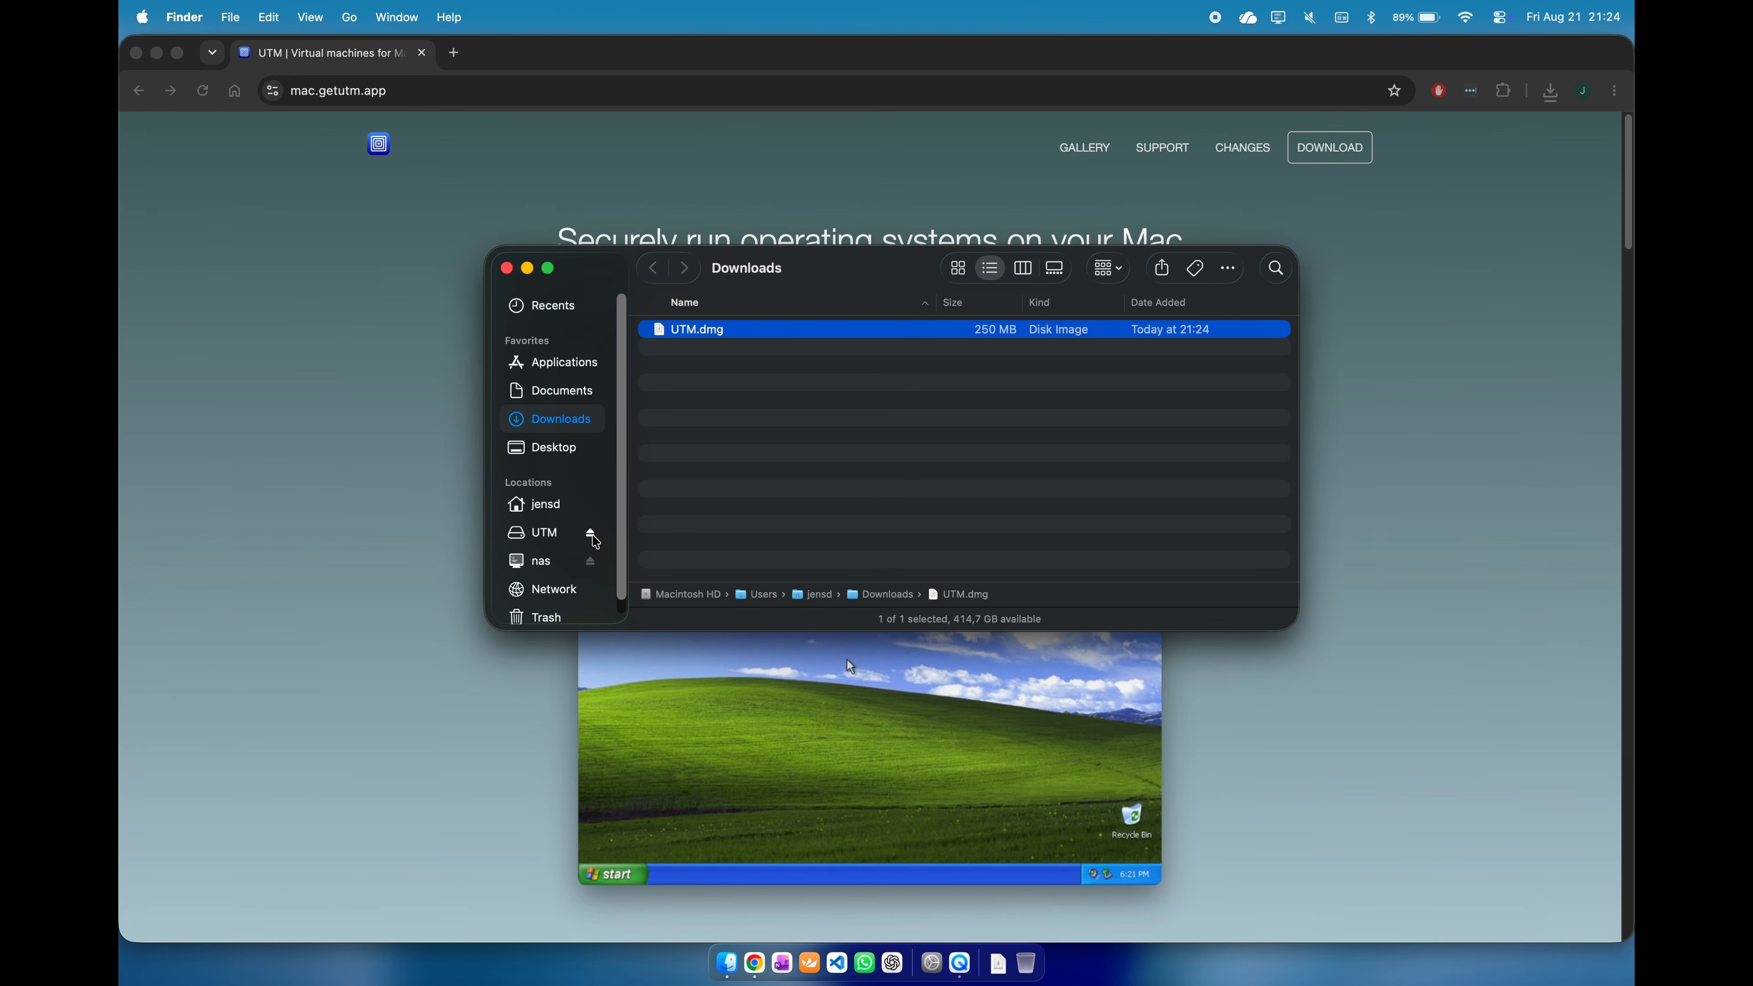
click(591, 534)
Switch back to Chrome, search for "download windows 11 arm" and open Microsoft's Download Windows 11 Arm64 page.
click(403, 460)
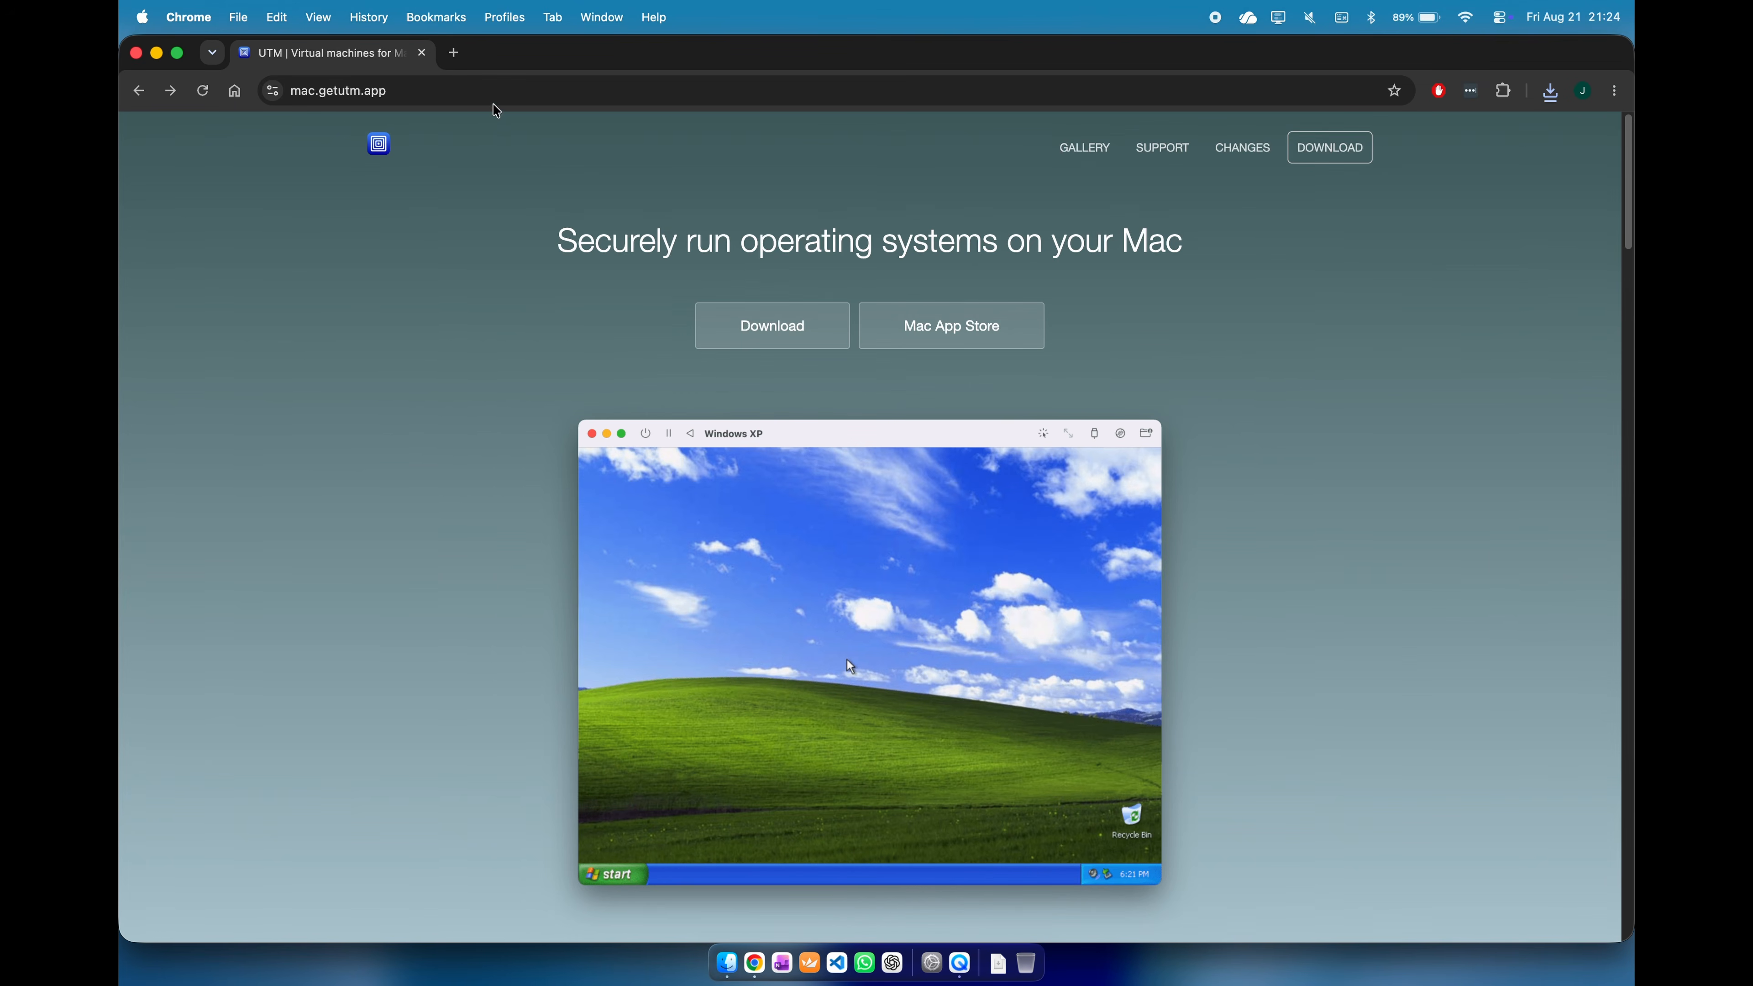
click(494, 90)
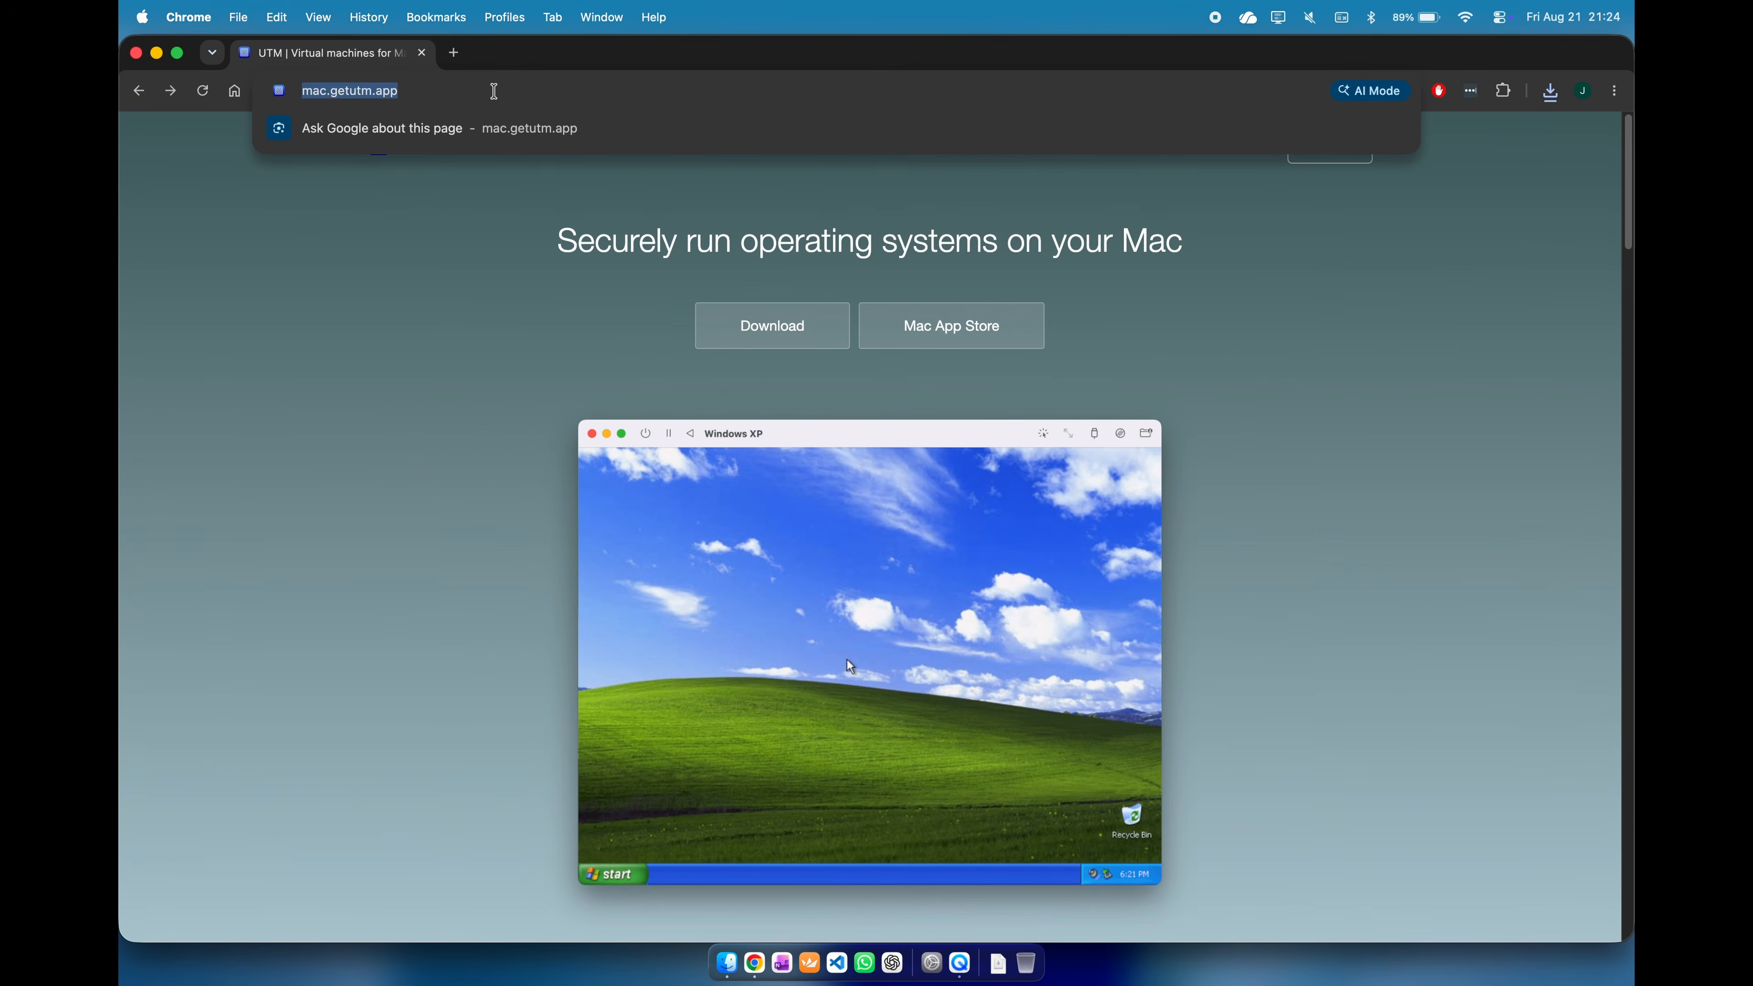
text(download windows 11 arm)
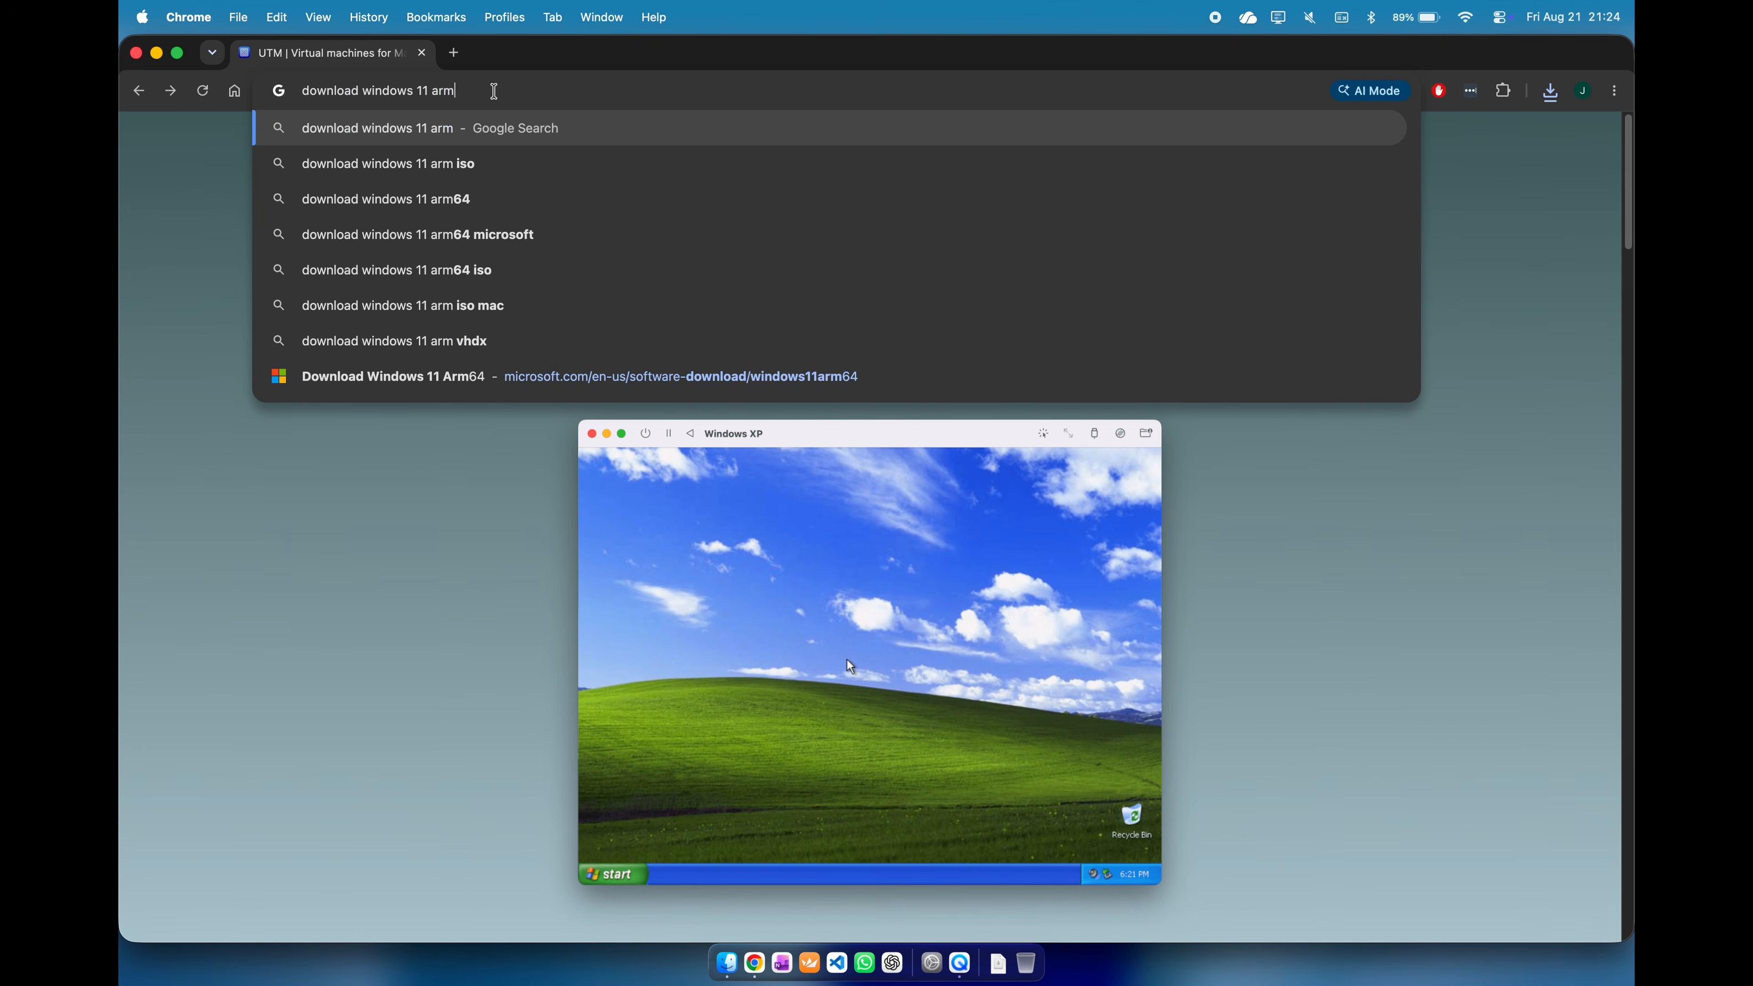
key(Return)
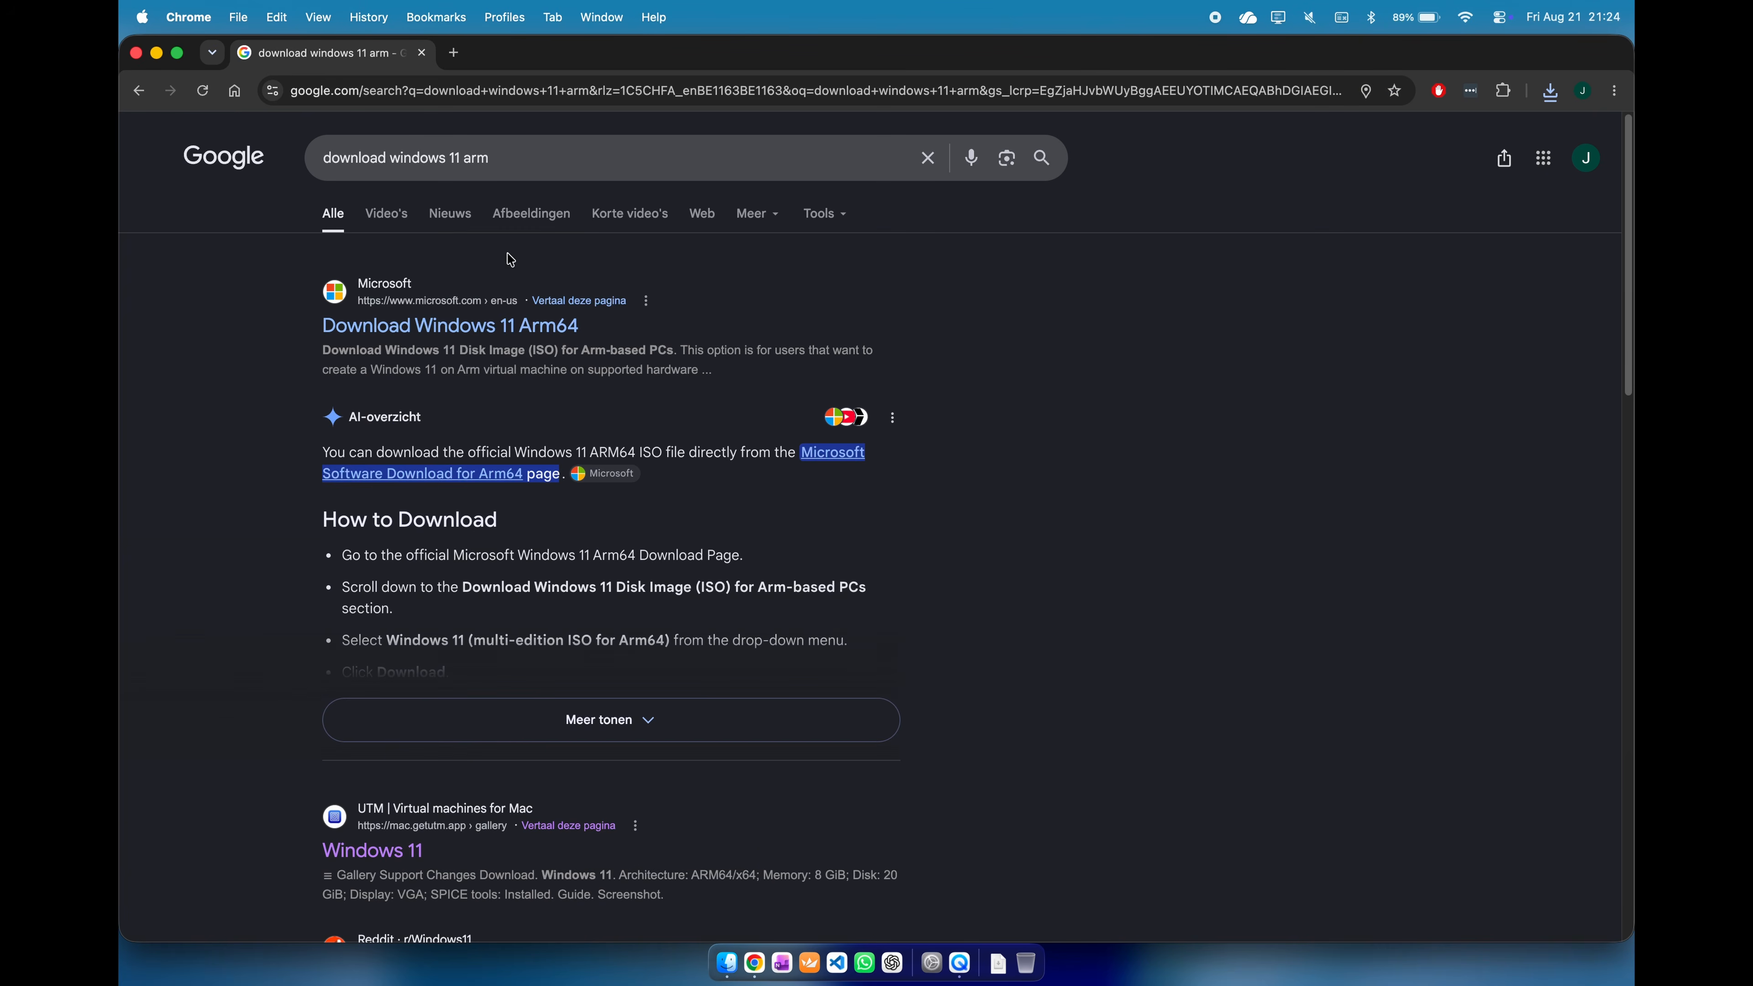
click(514, 326)
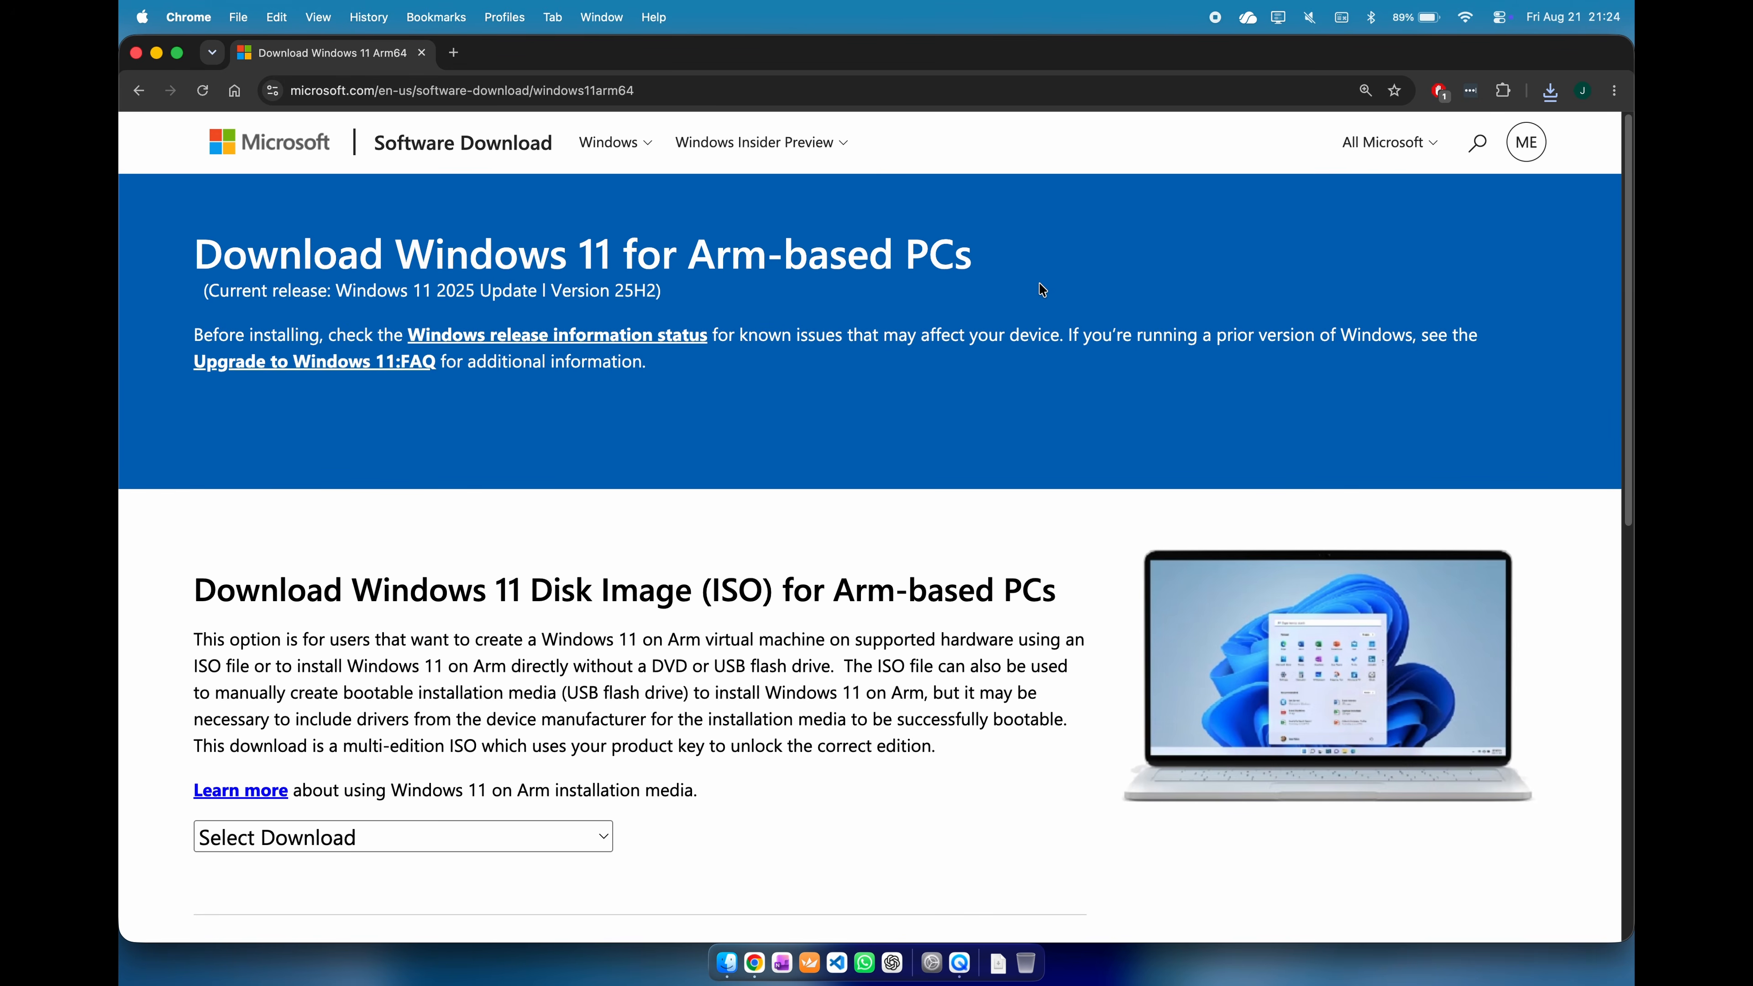
Choose Windows 11 (multi-edition ISO for Arm64) as the disk image and request its download.
scroll(1041, 289, down, 6)
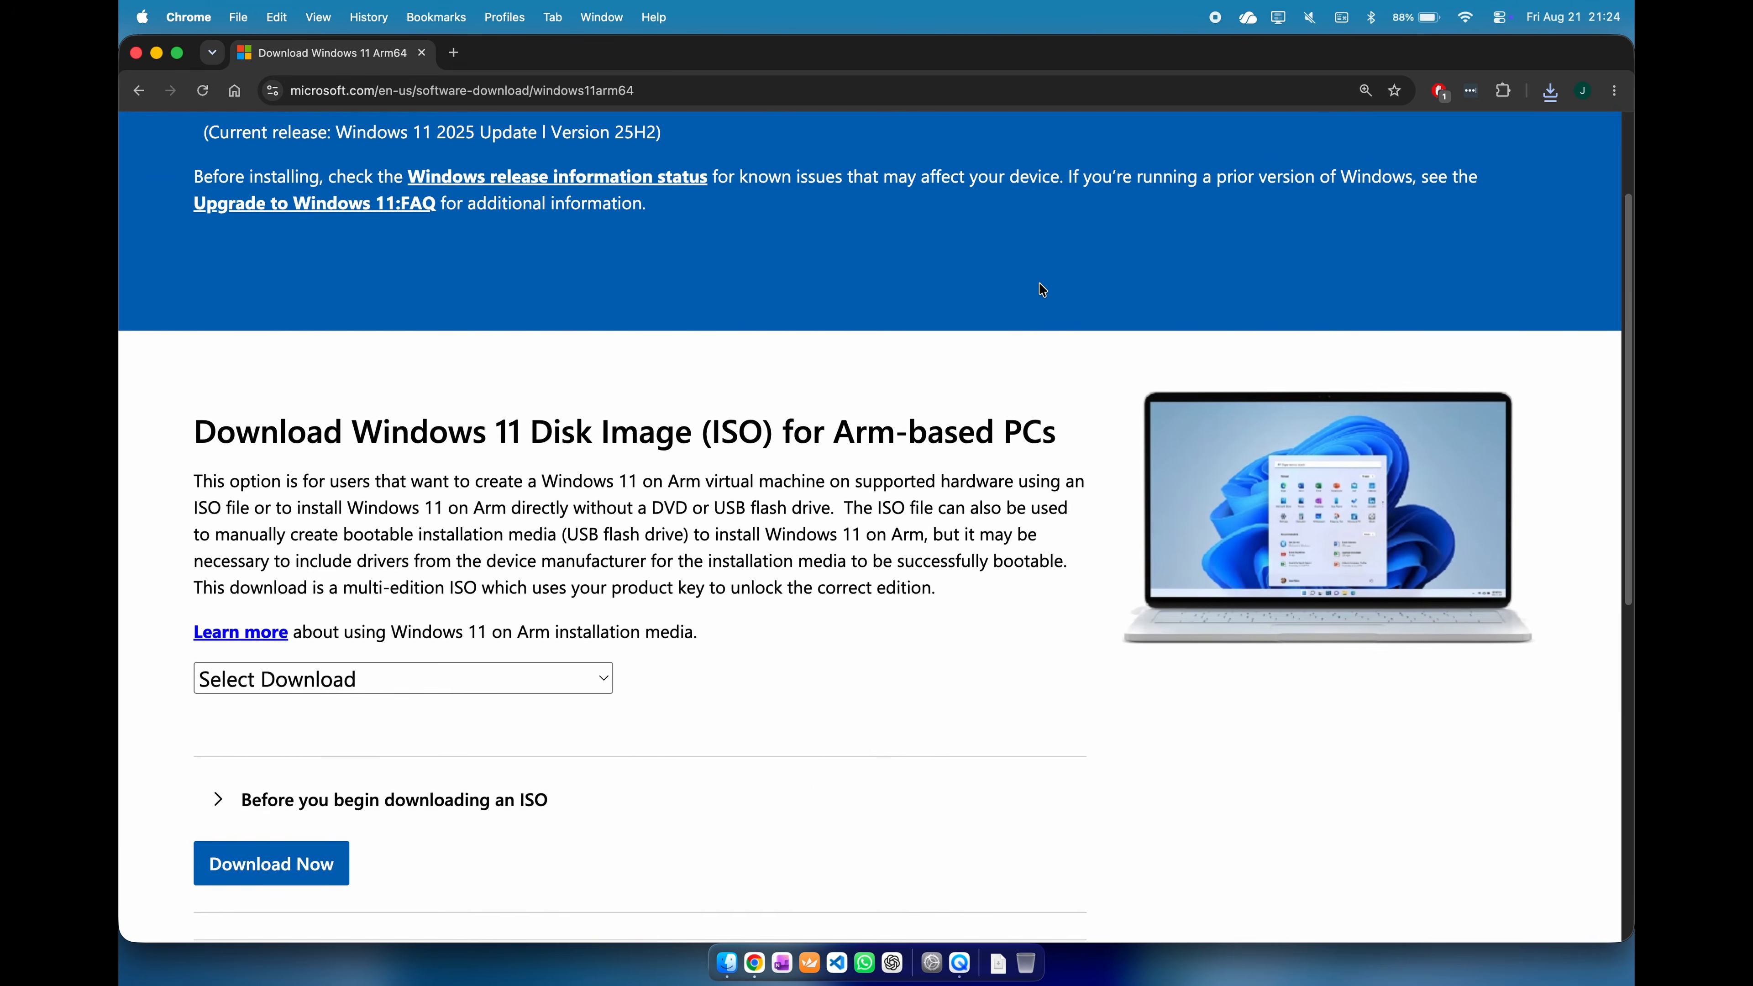
click(598, 395)
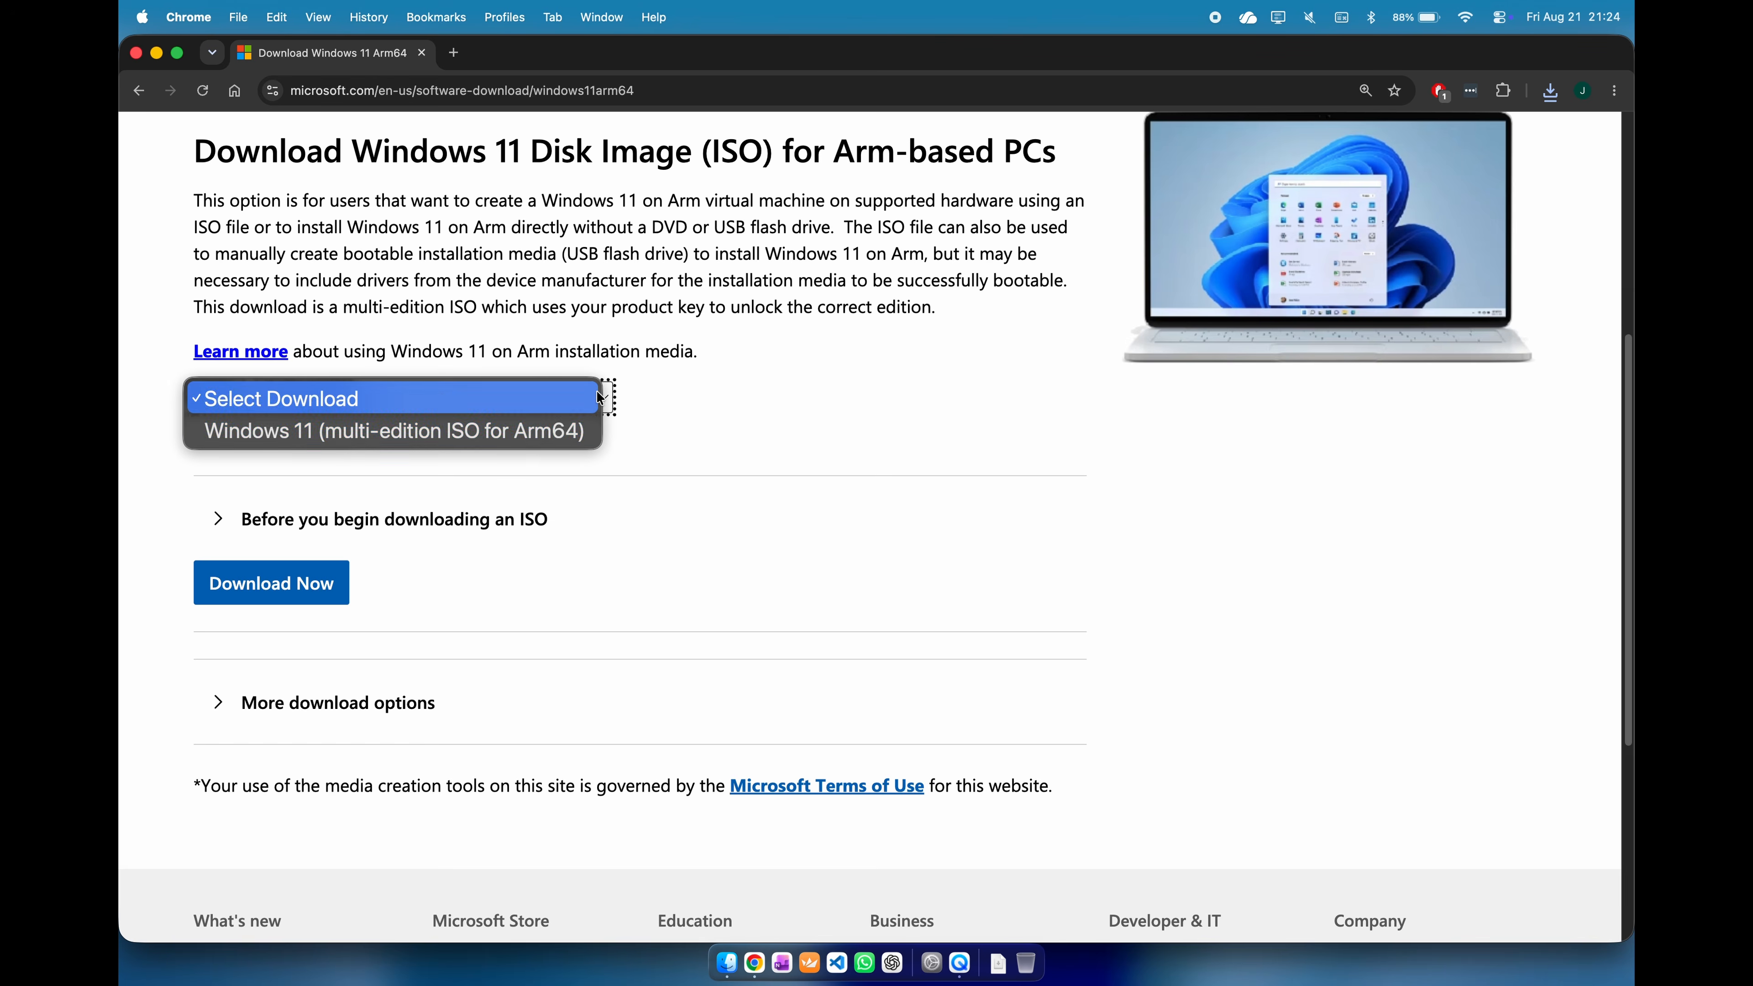
click(560, 431)
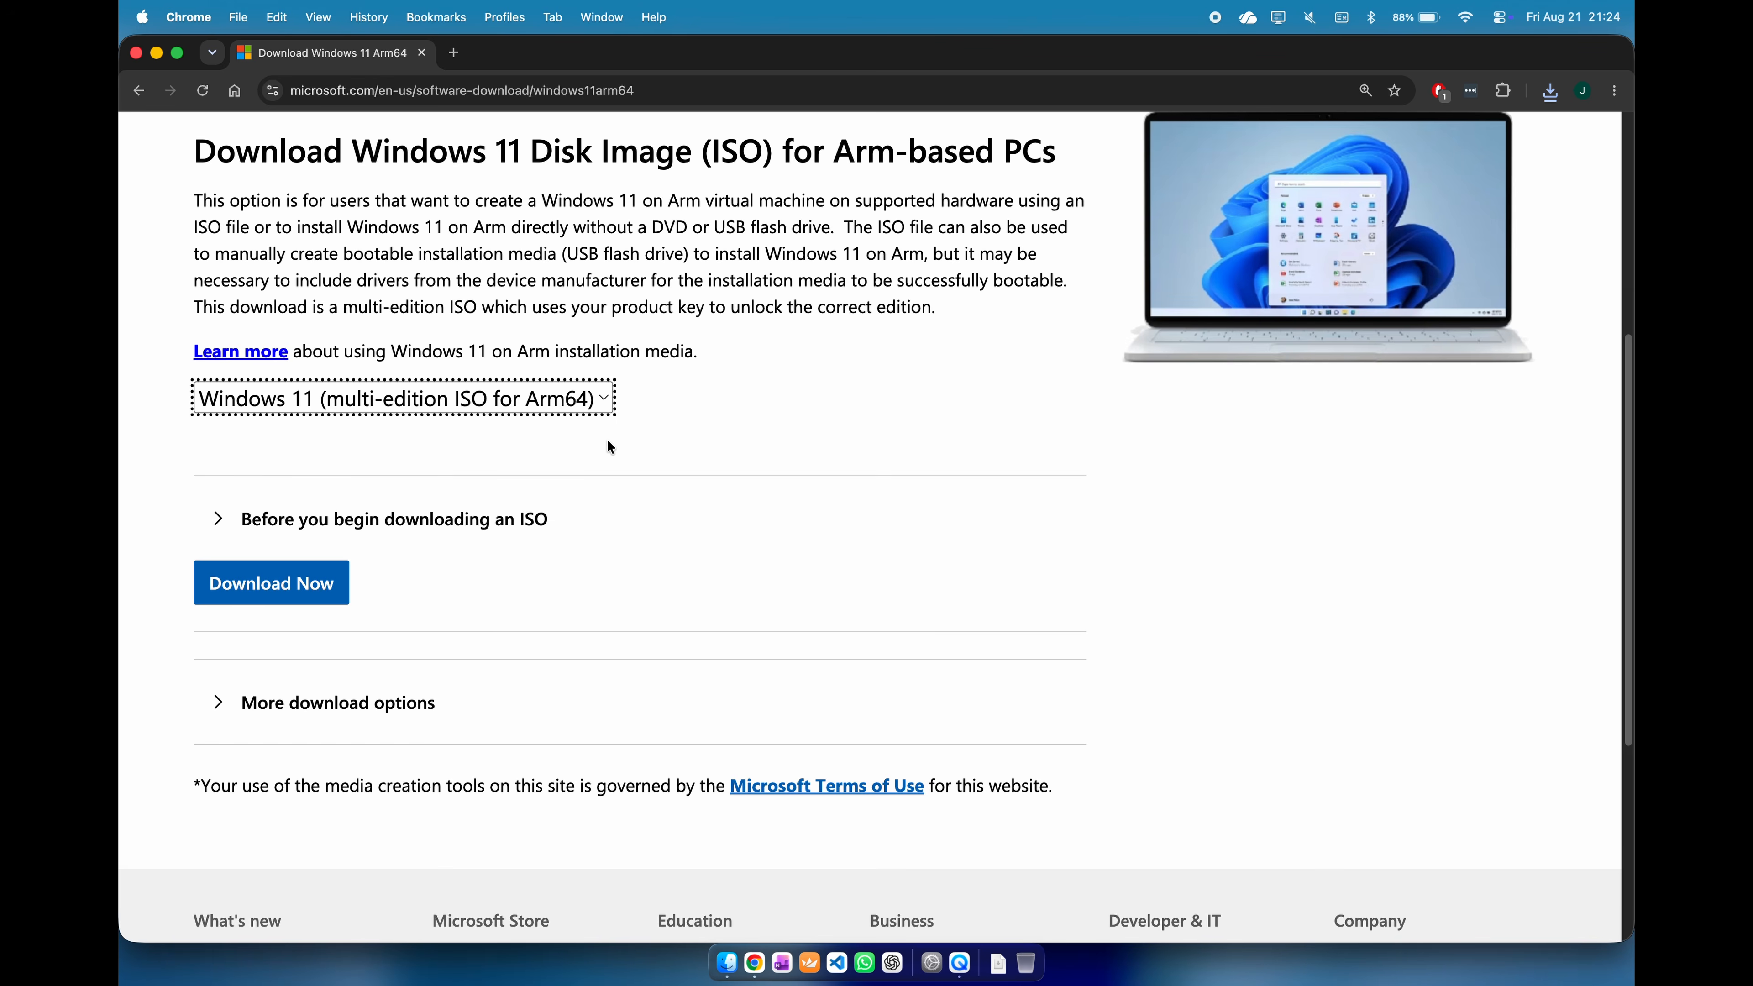
click(271, 583)
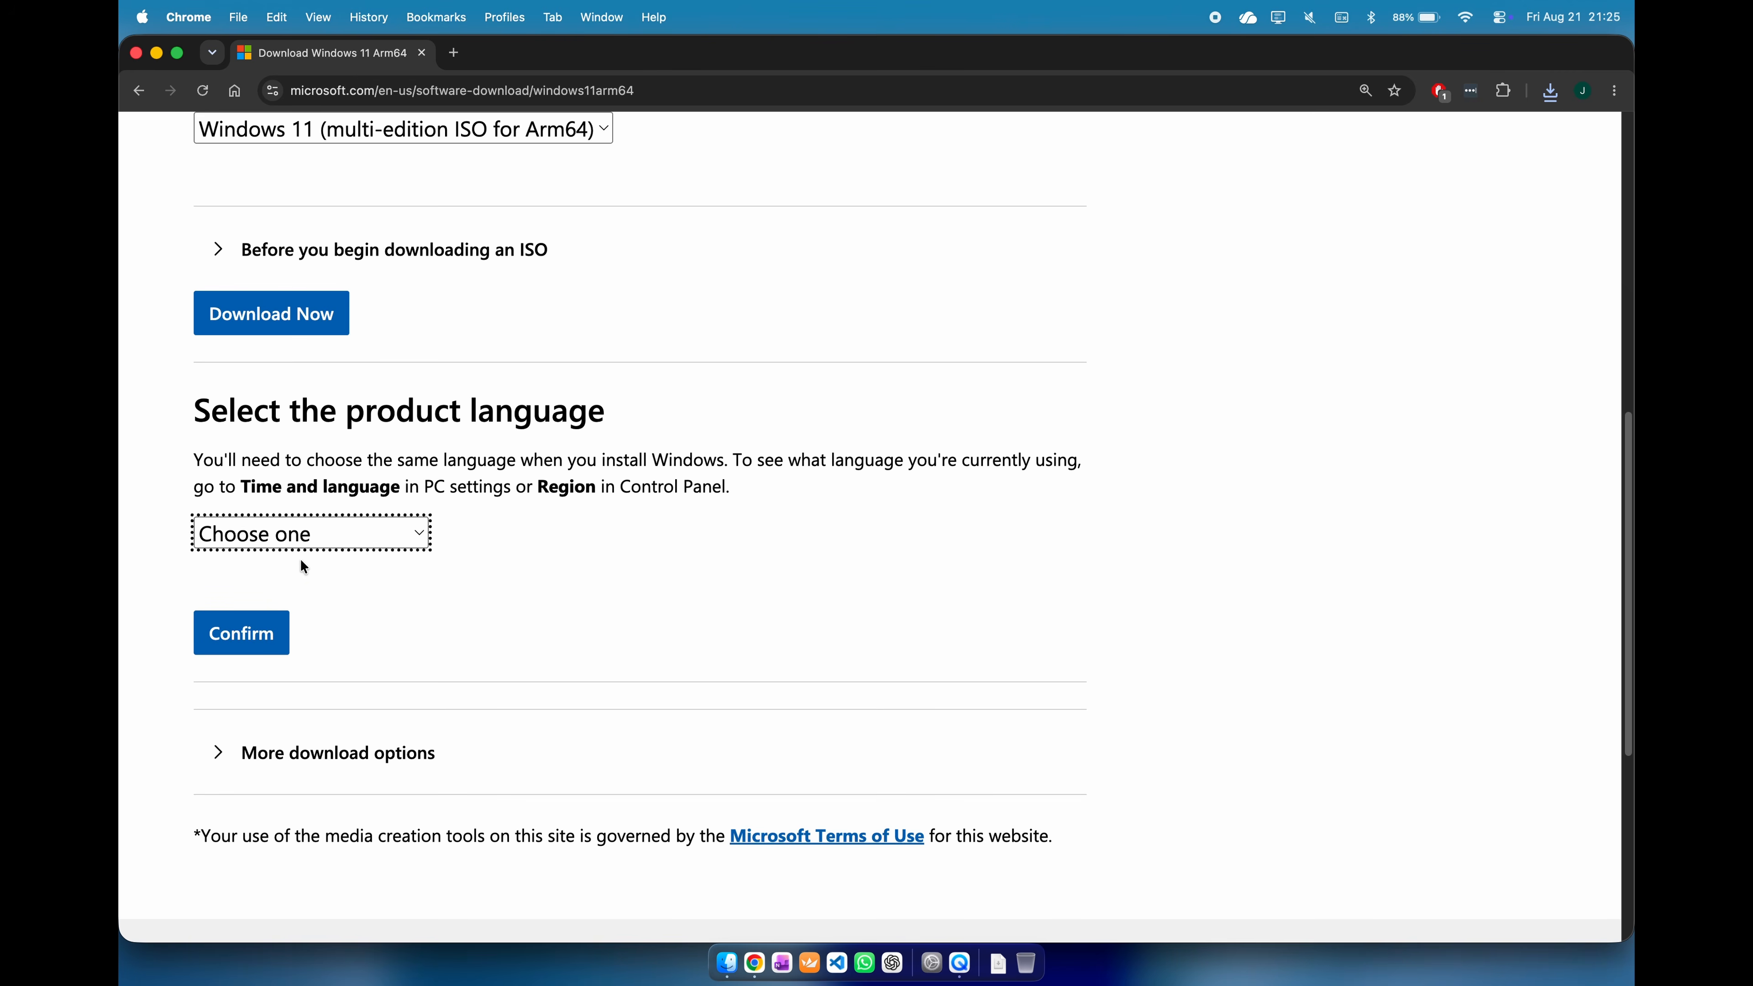
Confirm English (United States) as the product language and start downloading the Windows 11 Arm64 ISO.
click(404, 530)
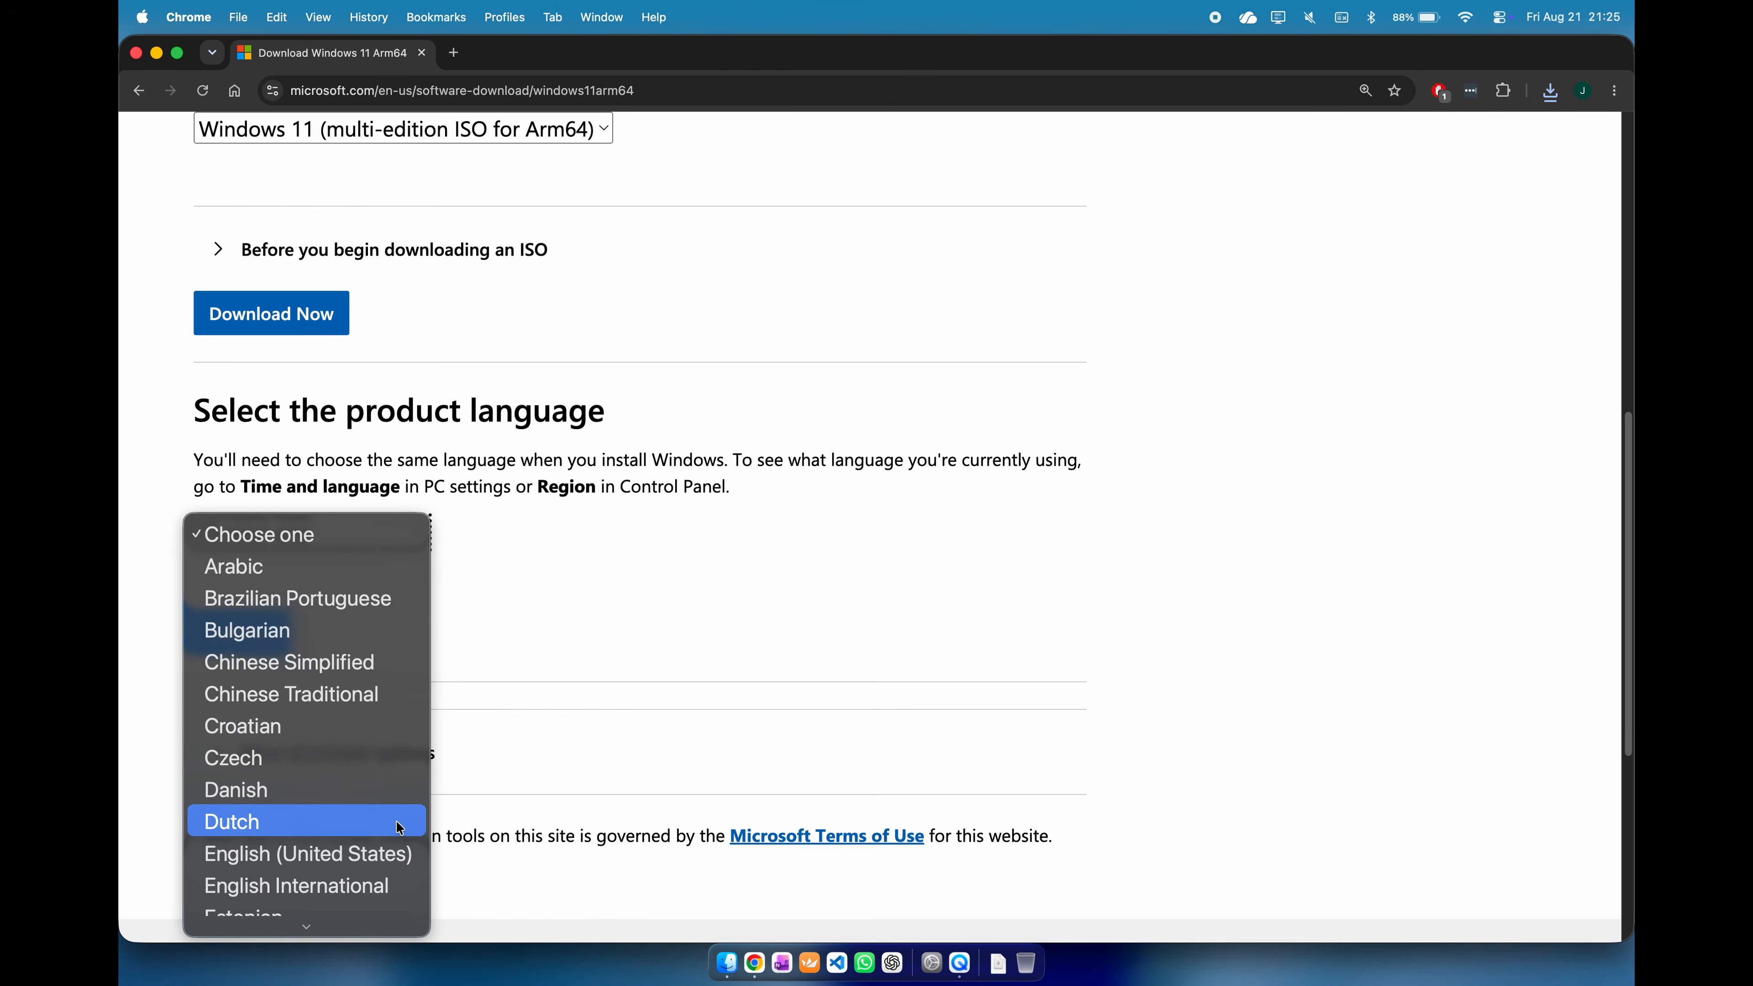
click(452, 716)
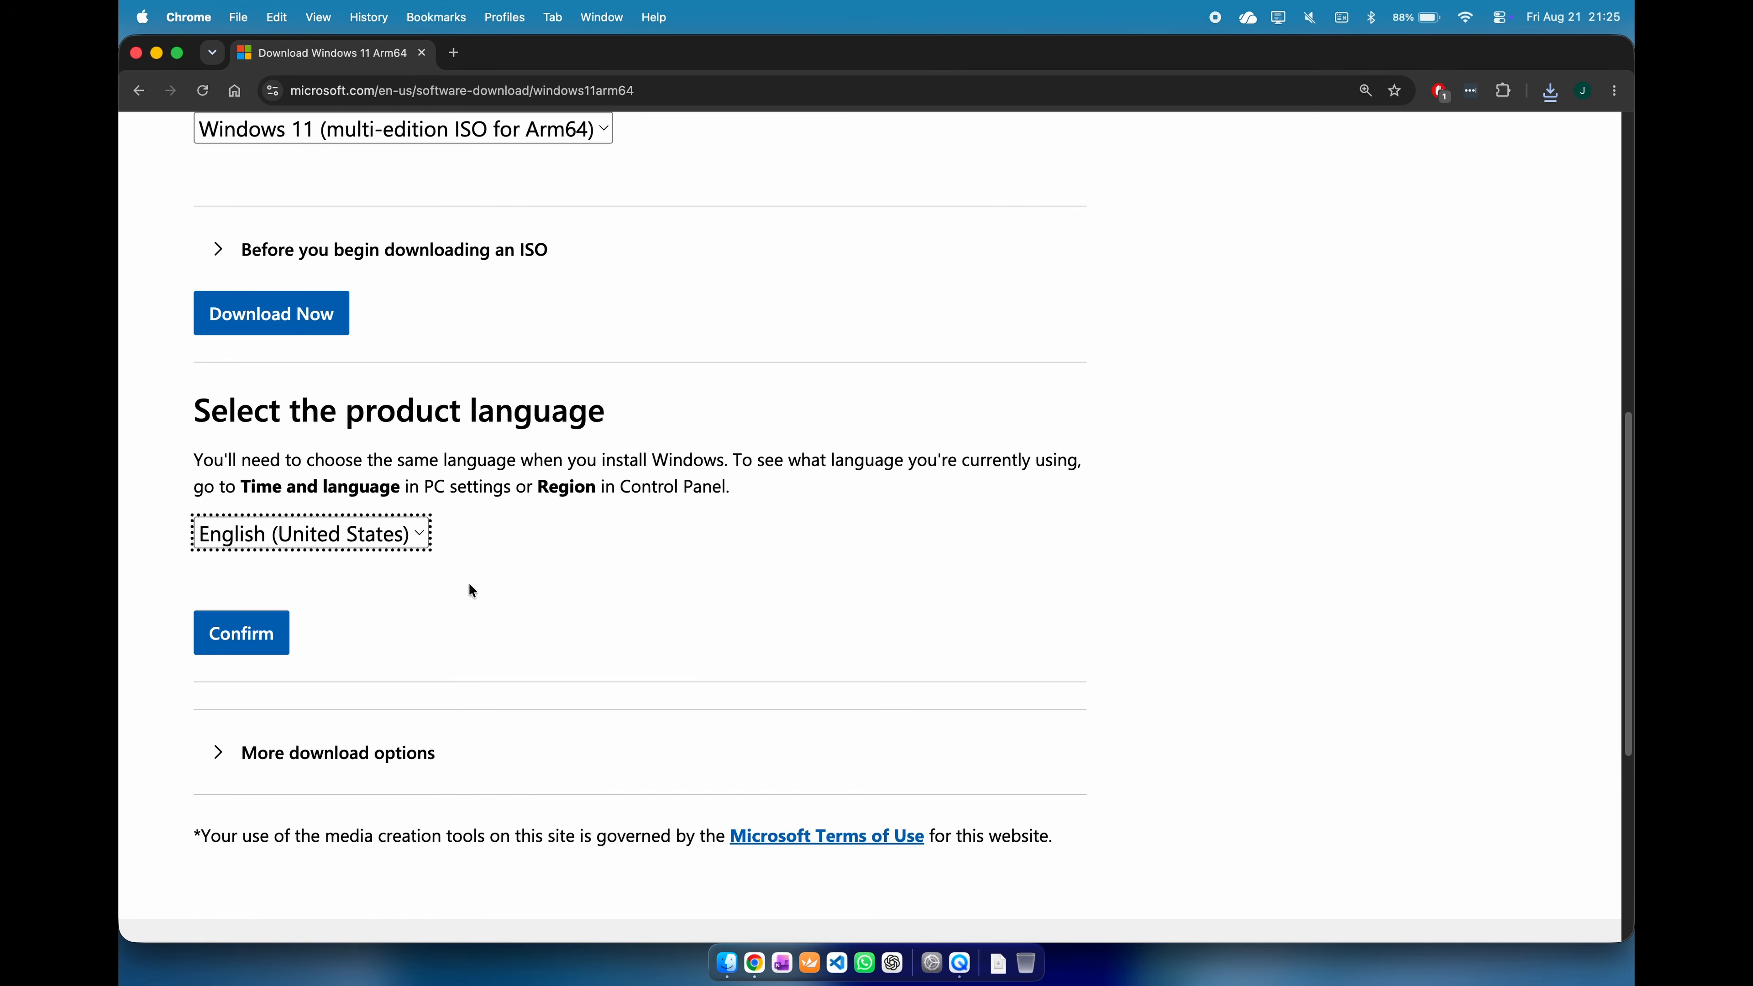
click(283, 640)
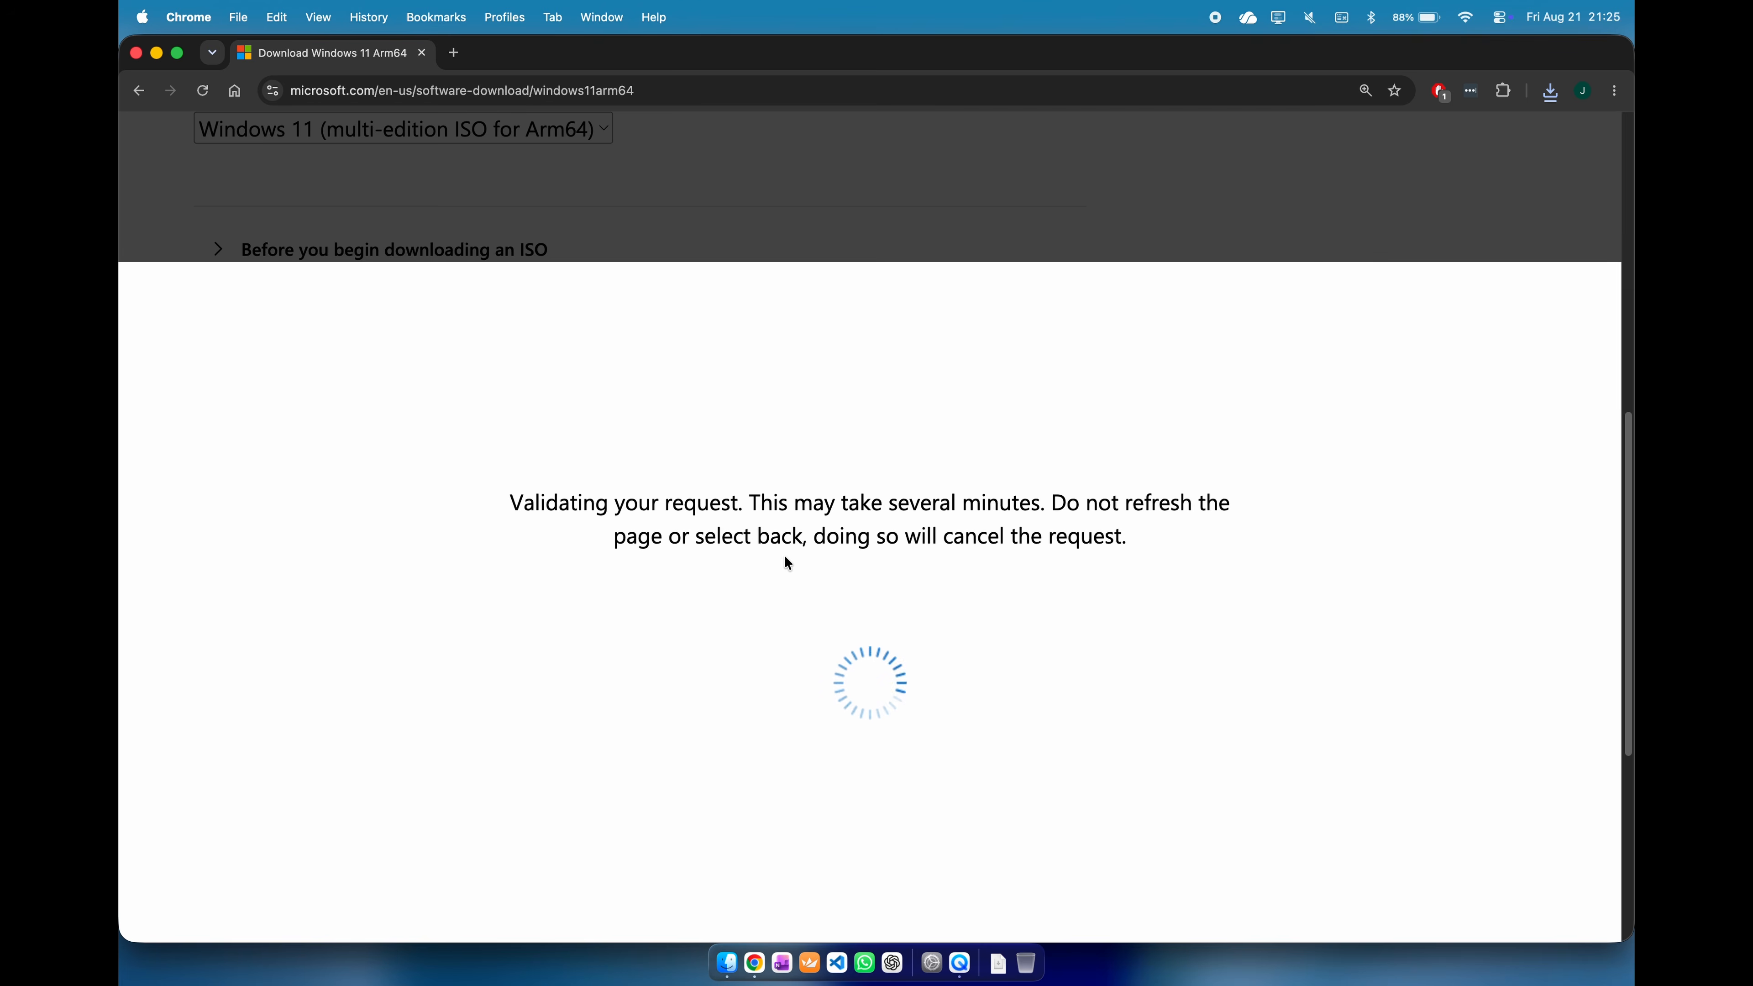
scroll(849, 559, down, 1)
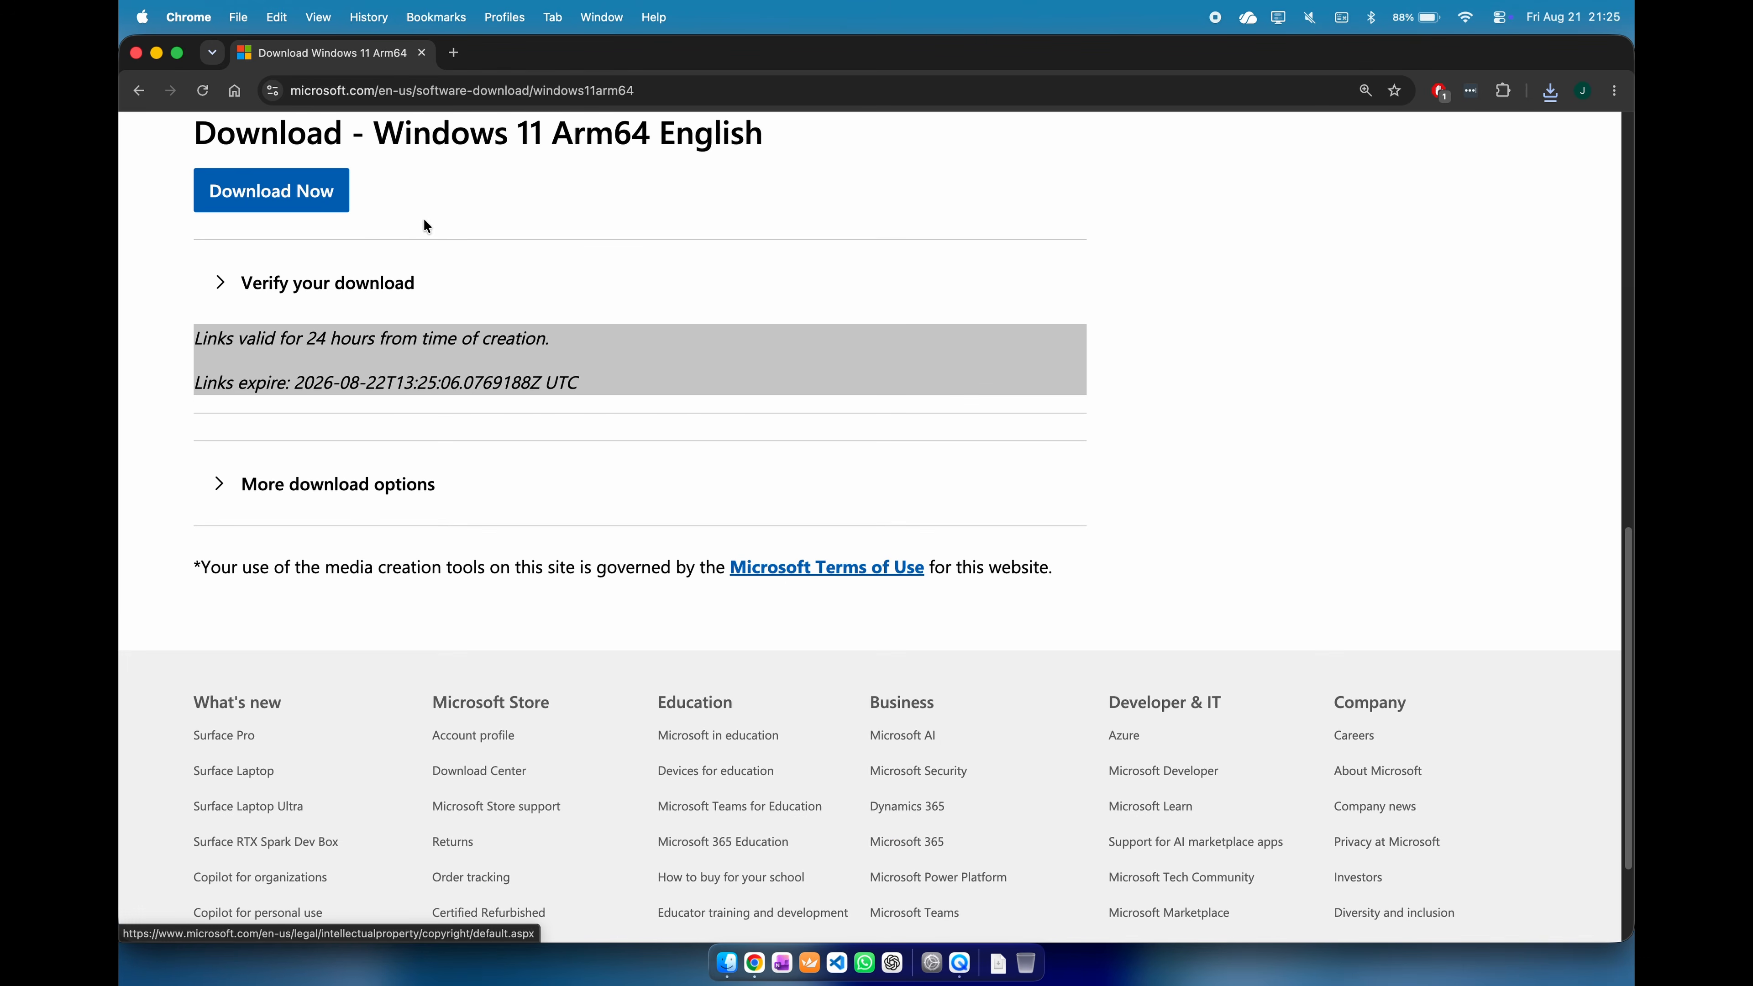
click(332, 196)
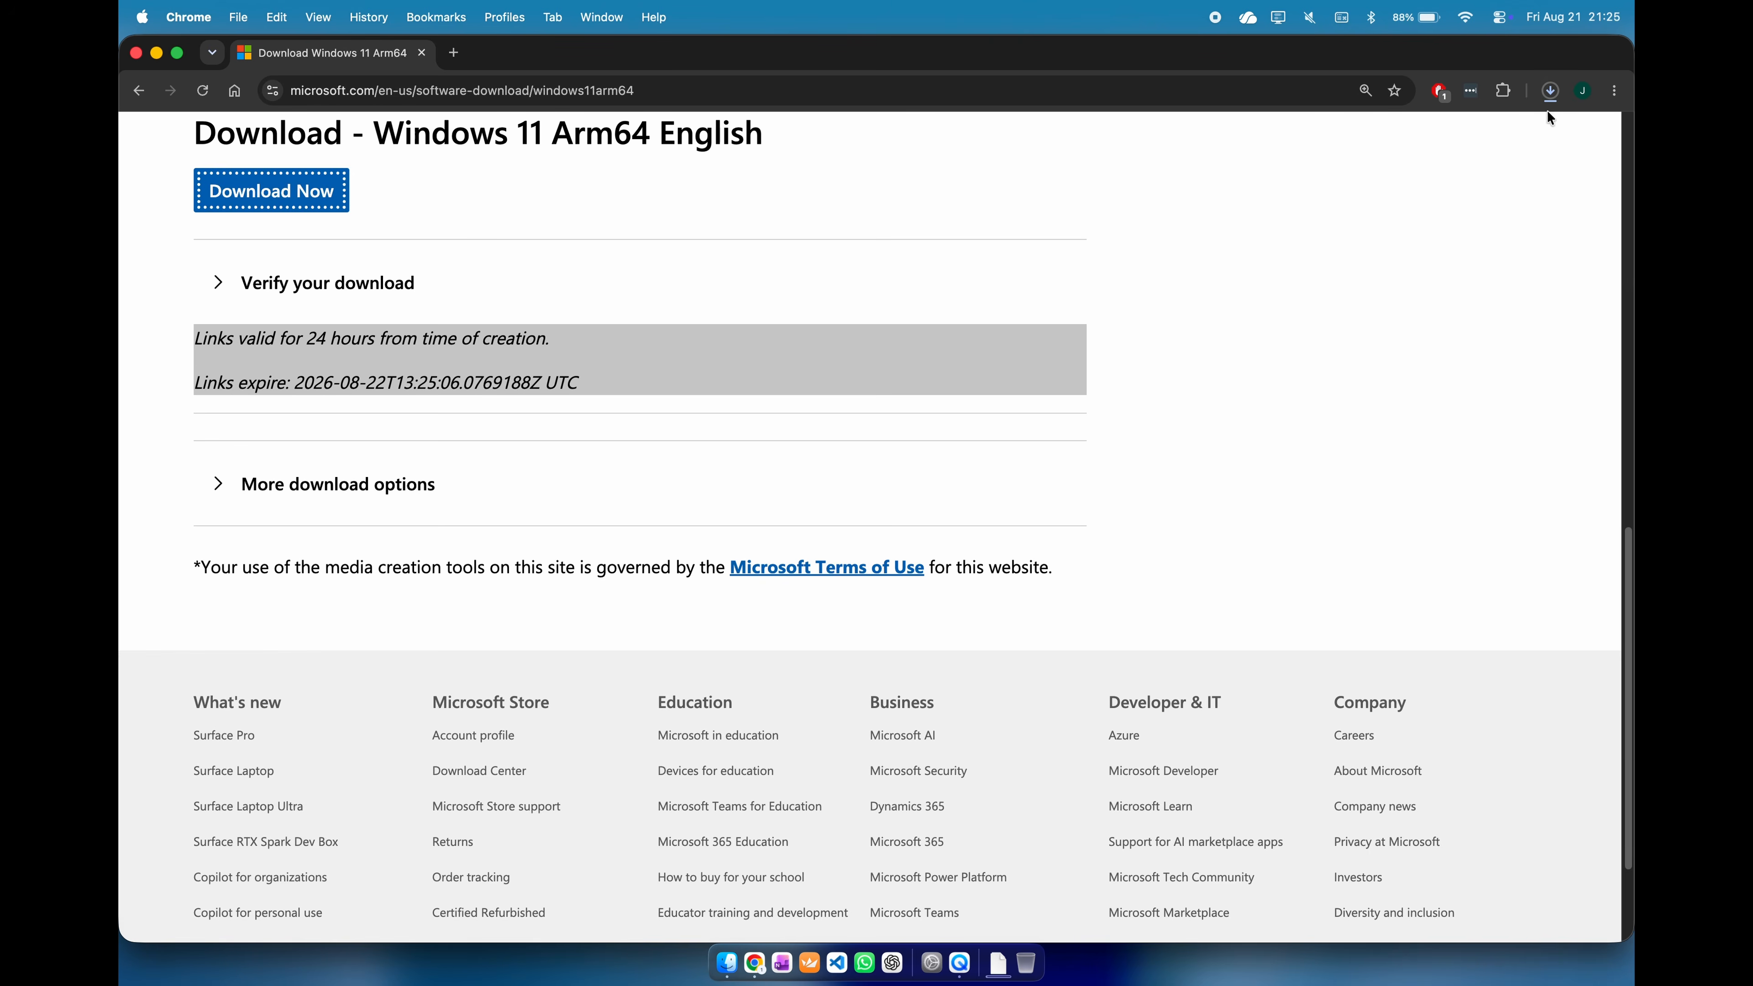
Check for the Windows 11 ISO in the browser's recent downloads and in the Downloads folder.
click(1553, 98)
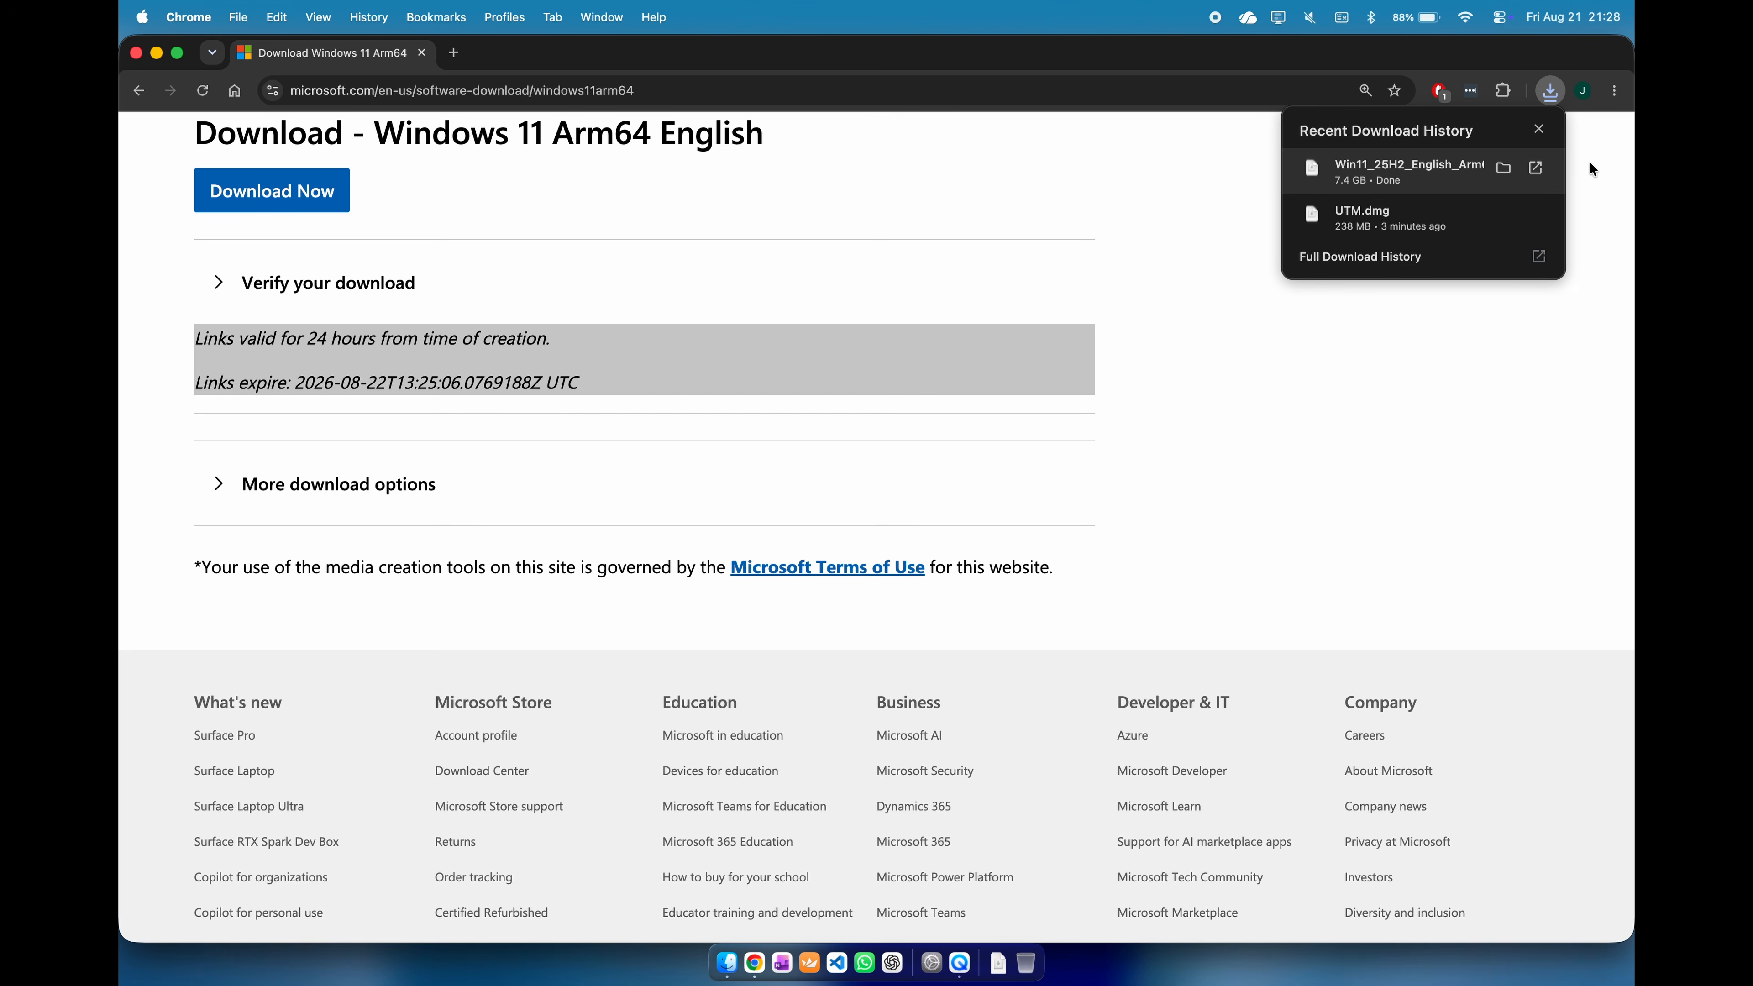
click(1590, 163)
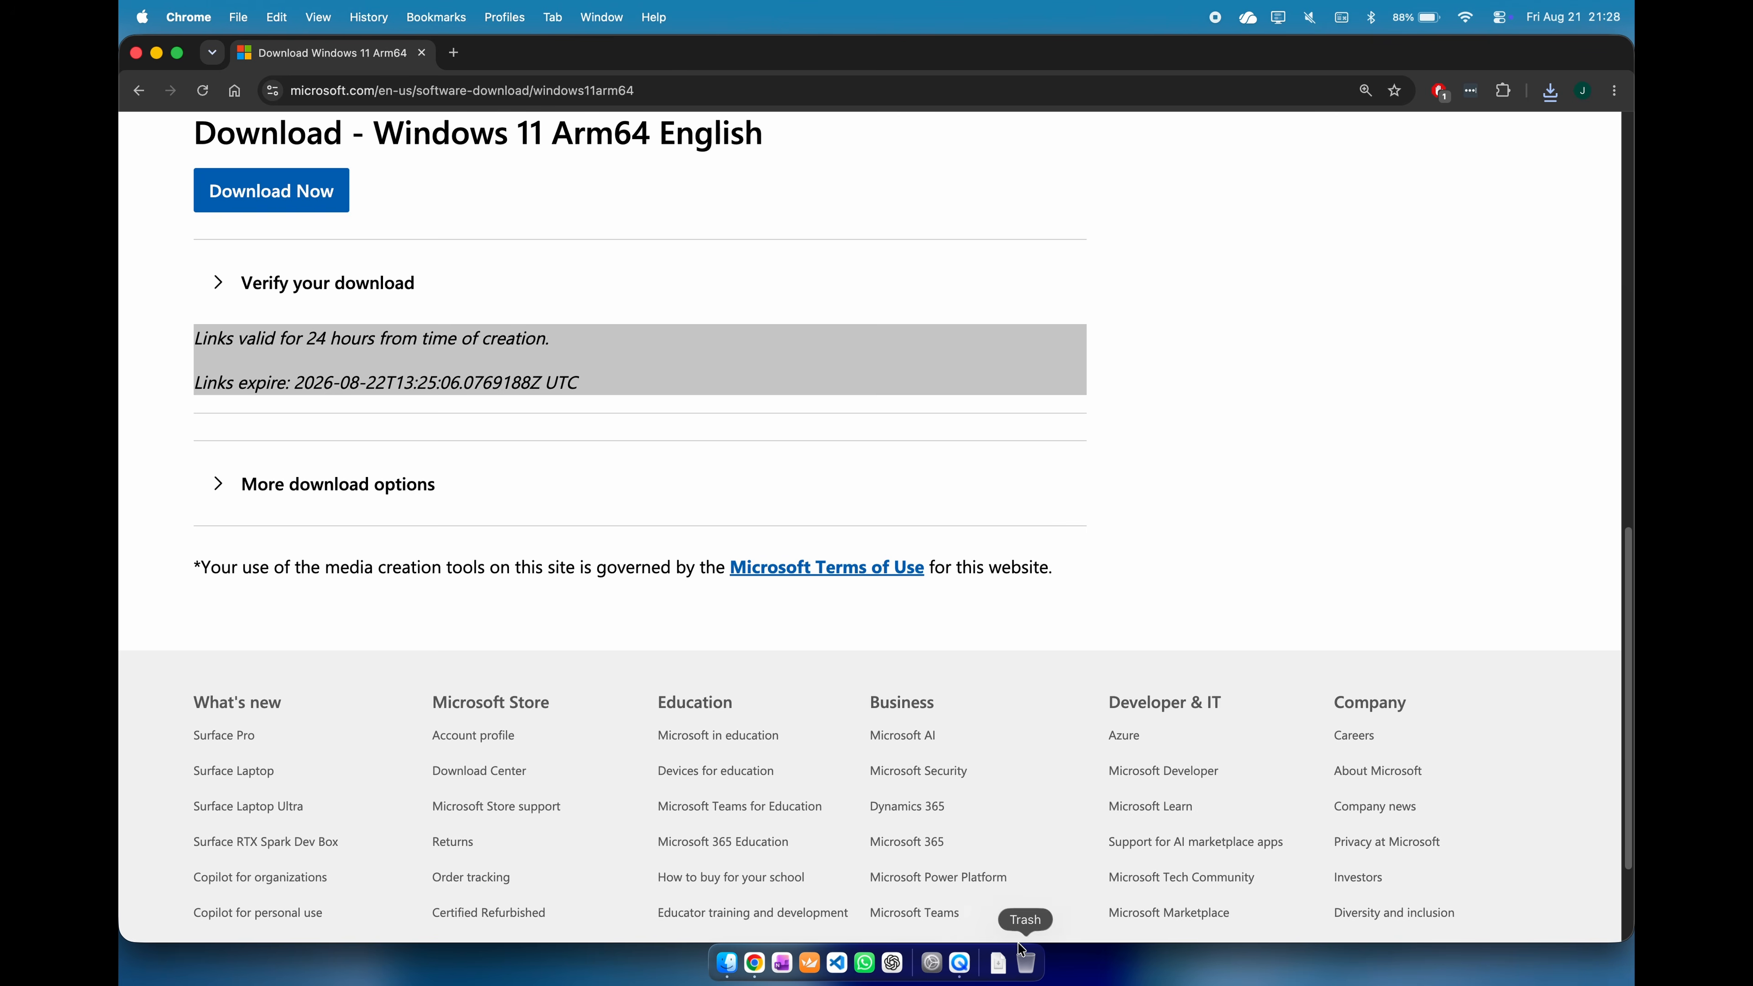
click(998, 962)
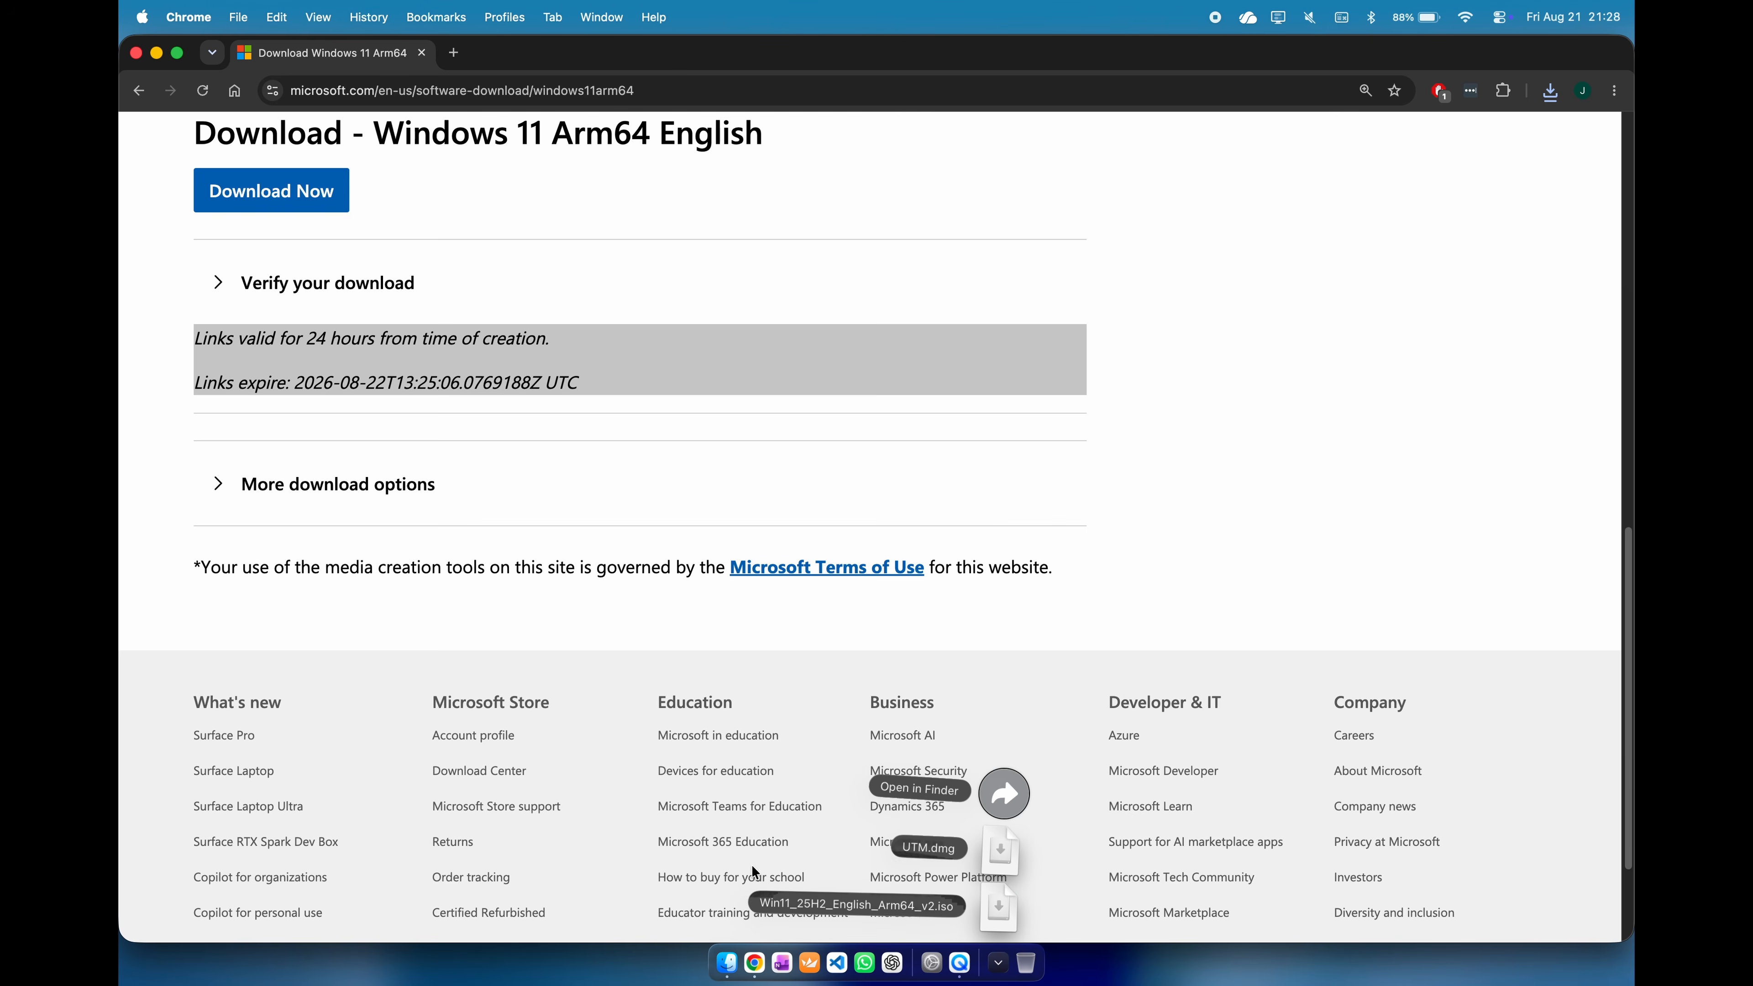
click(1167, 573)
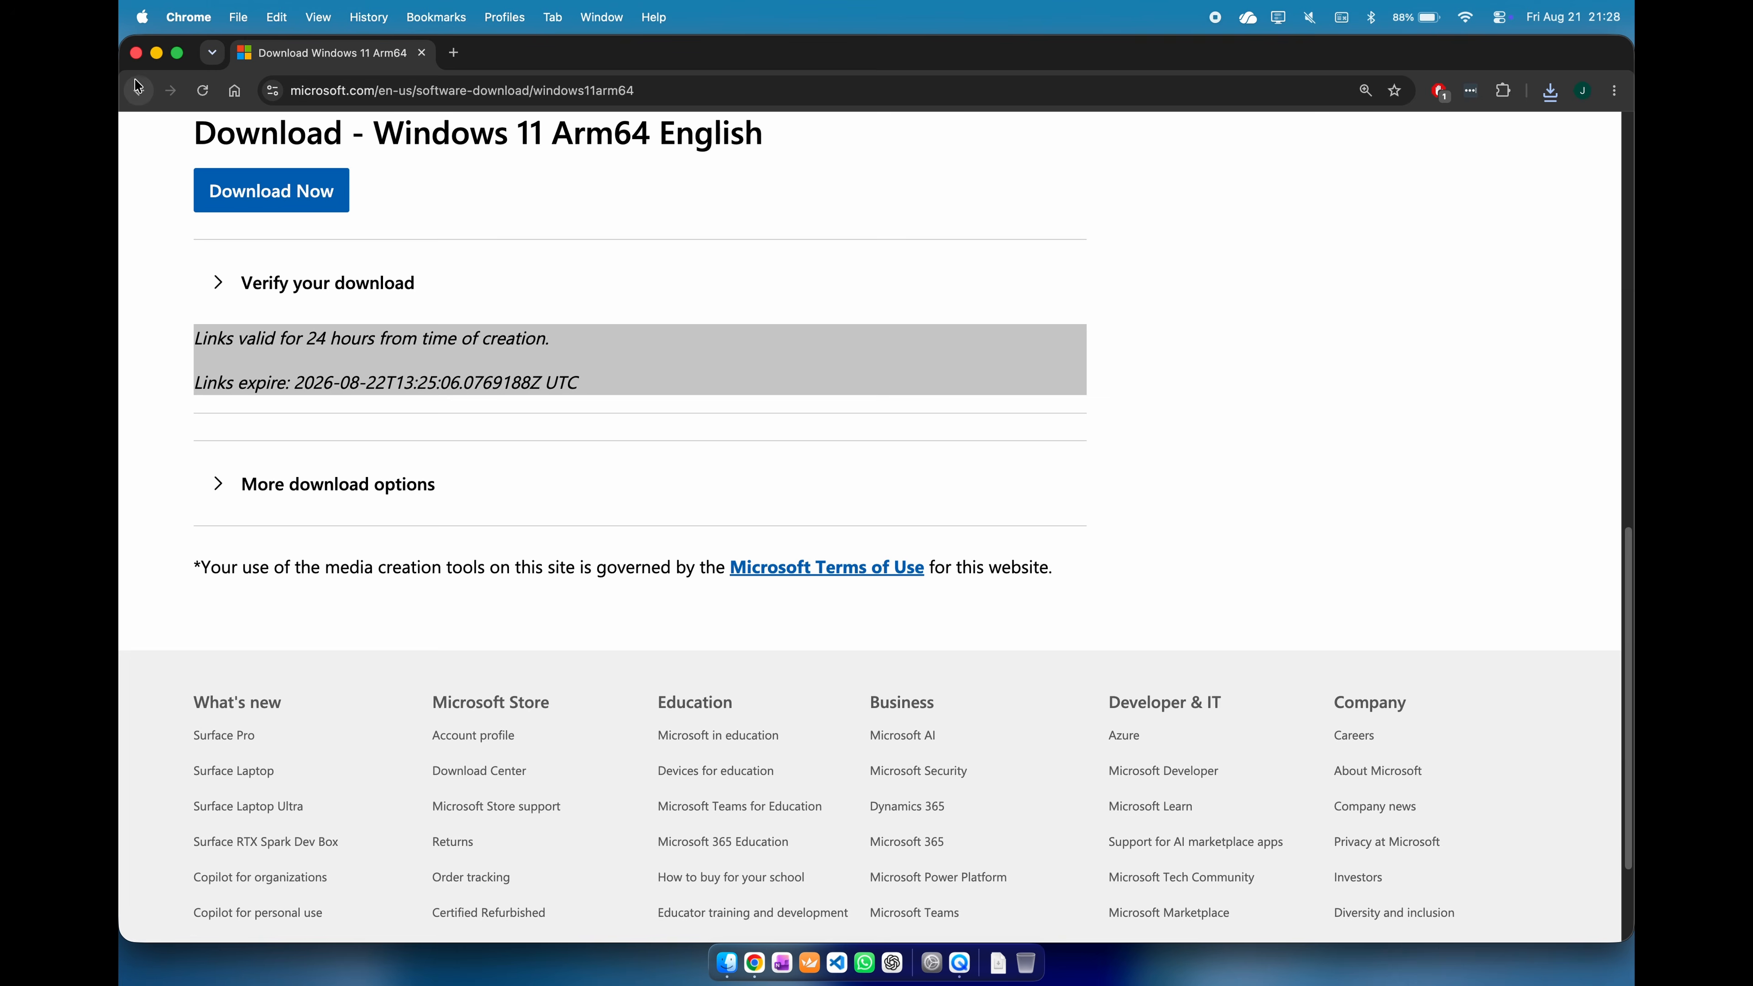
Close the browser window, launch UTM.app from the Applications folder and approve opening the downloaded app.
click(137, 54)
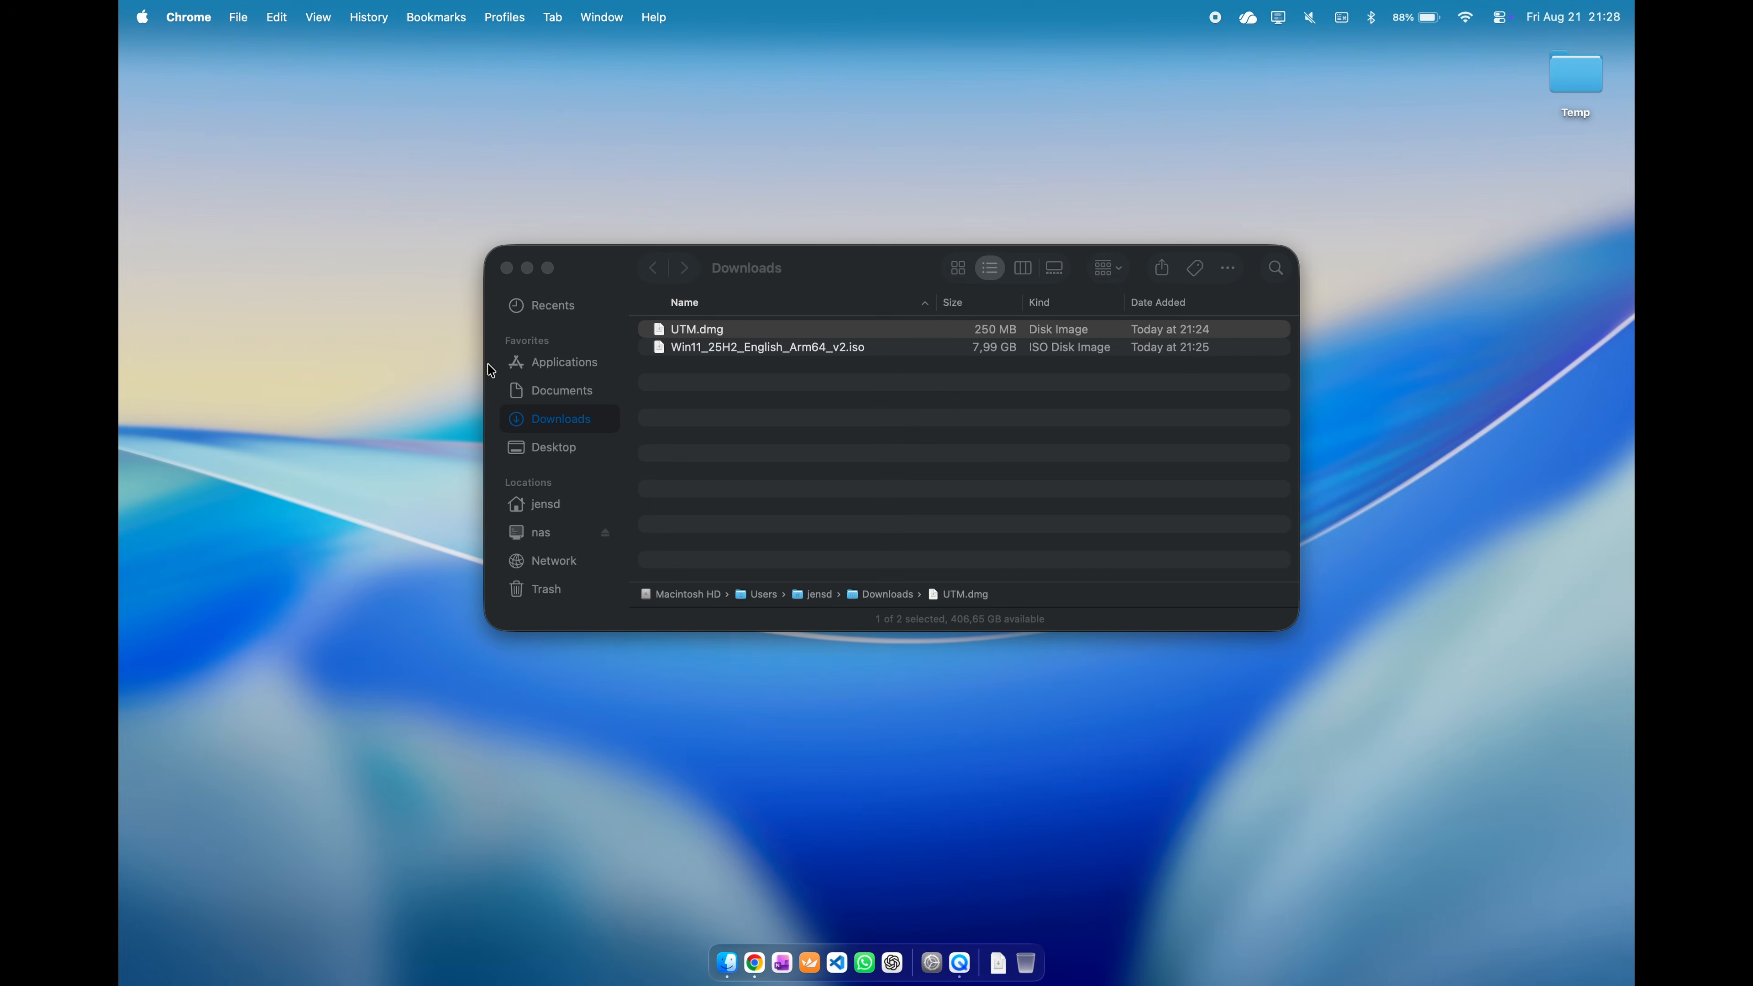
click(541, 373)
click(541, 372)
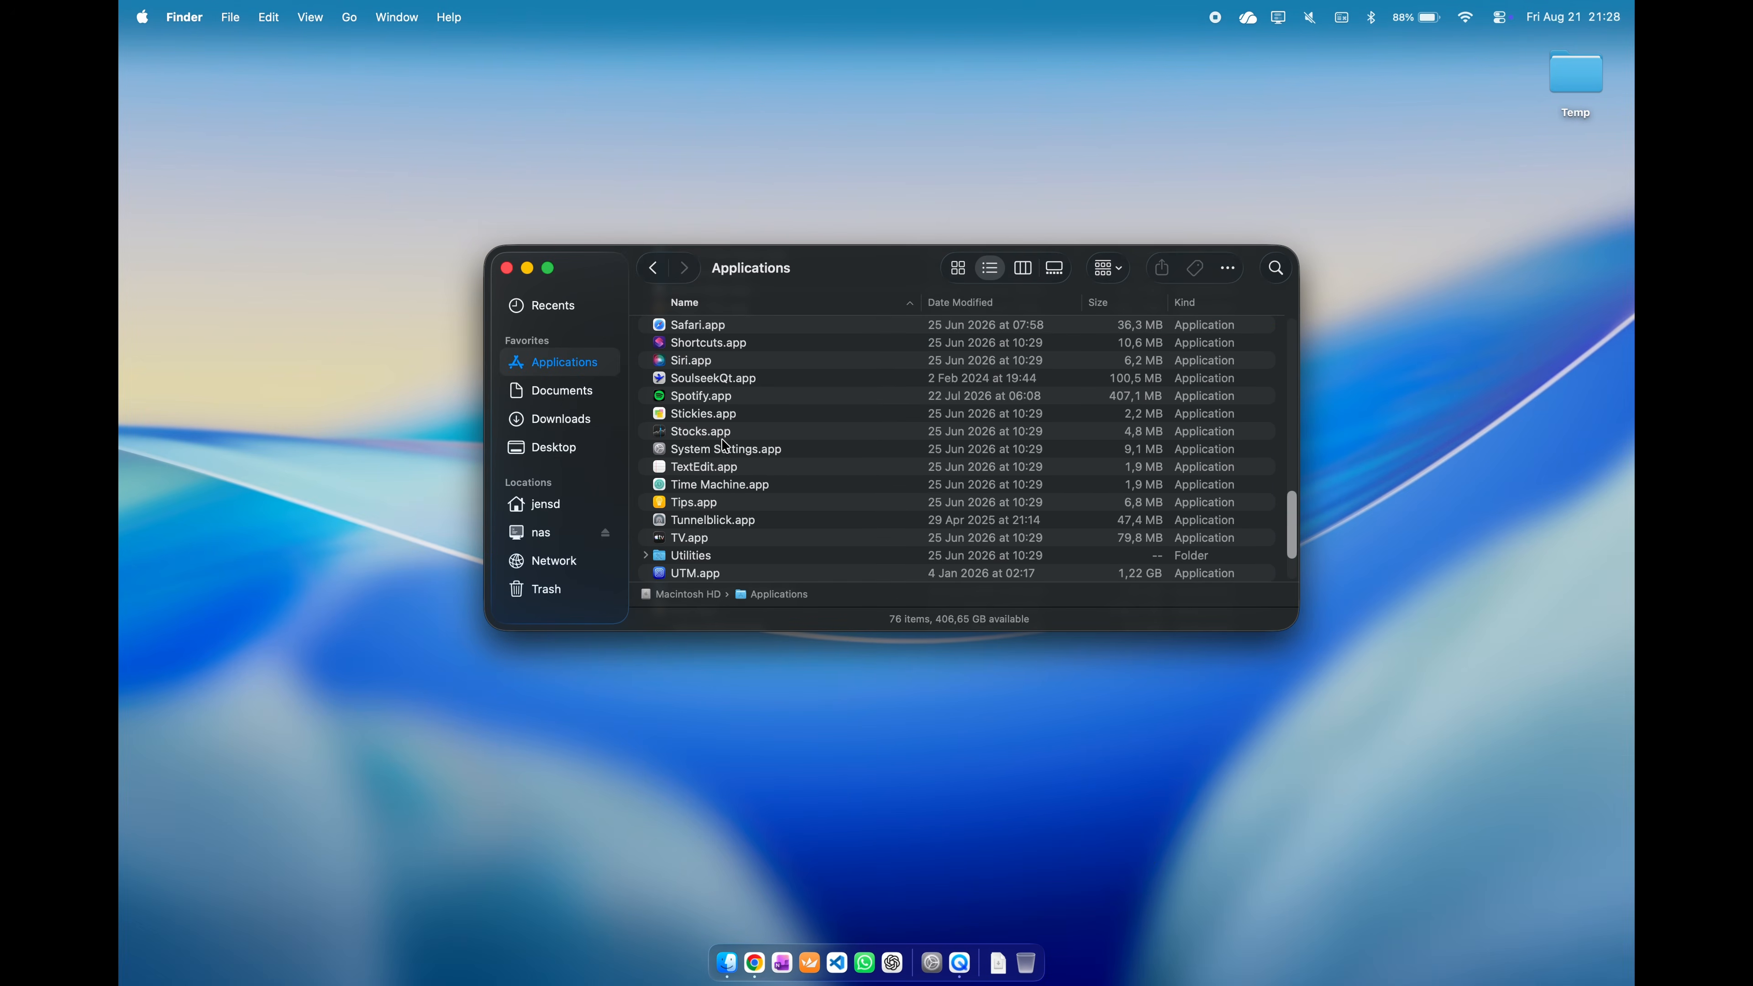
double_click(723, 575)
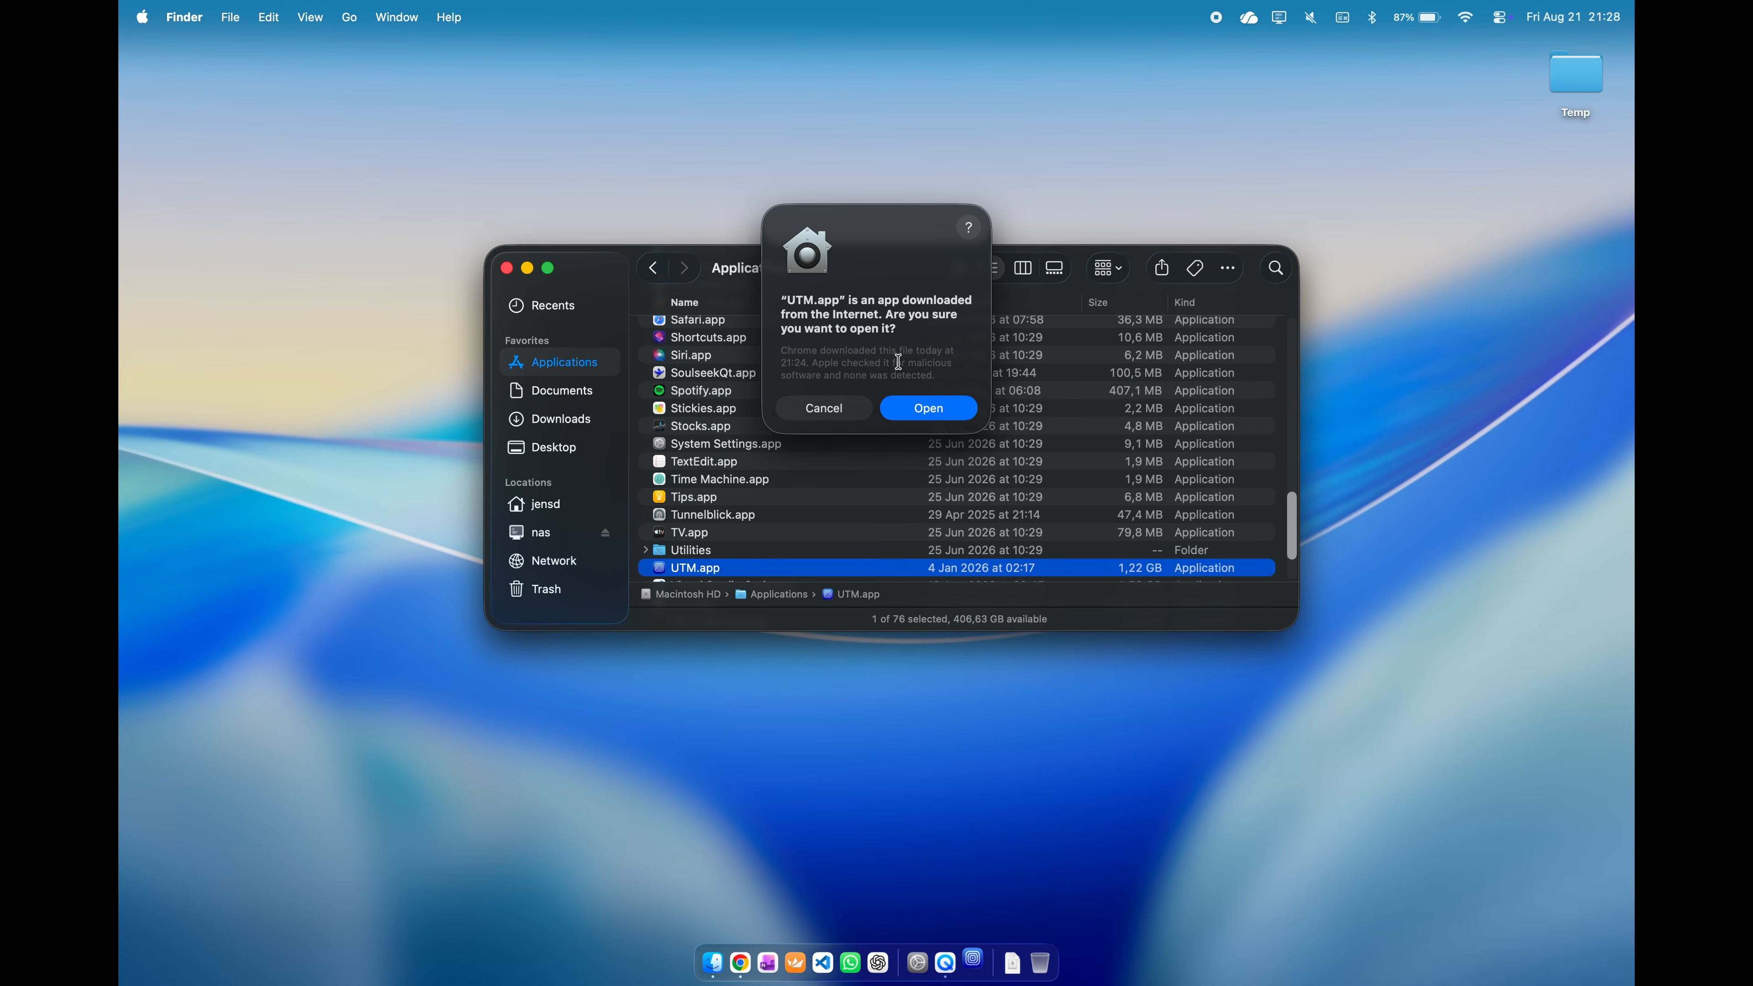
click(954, 413)
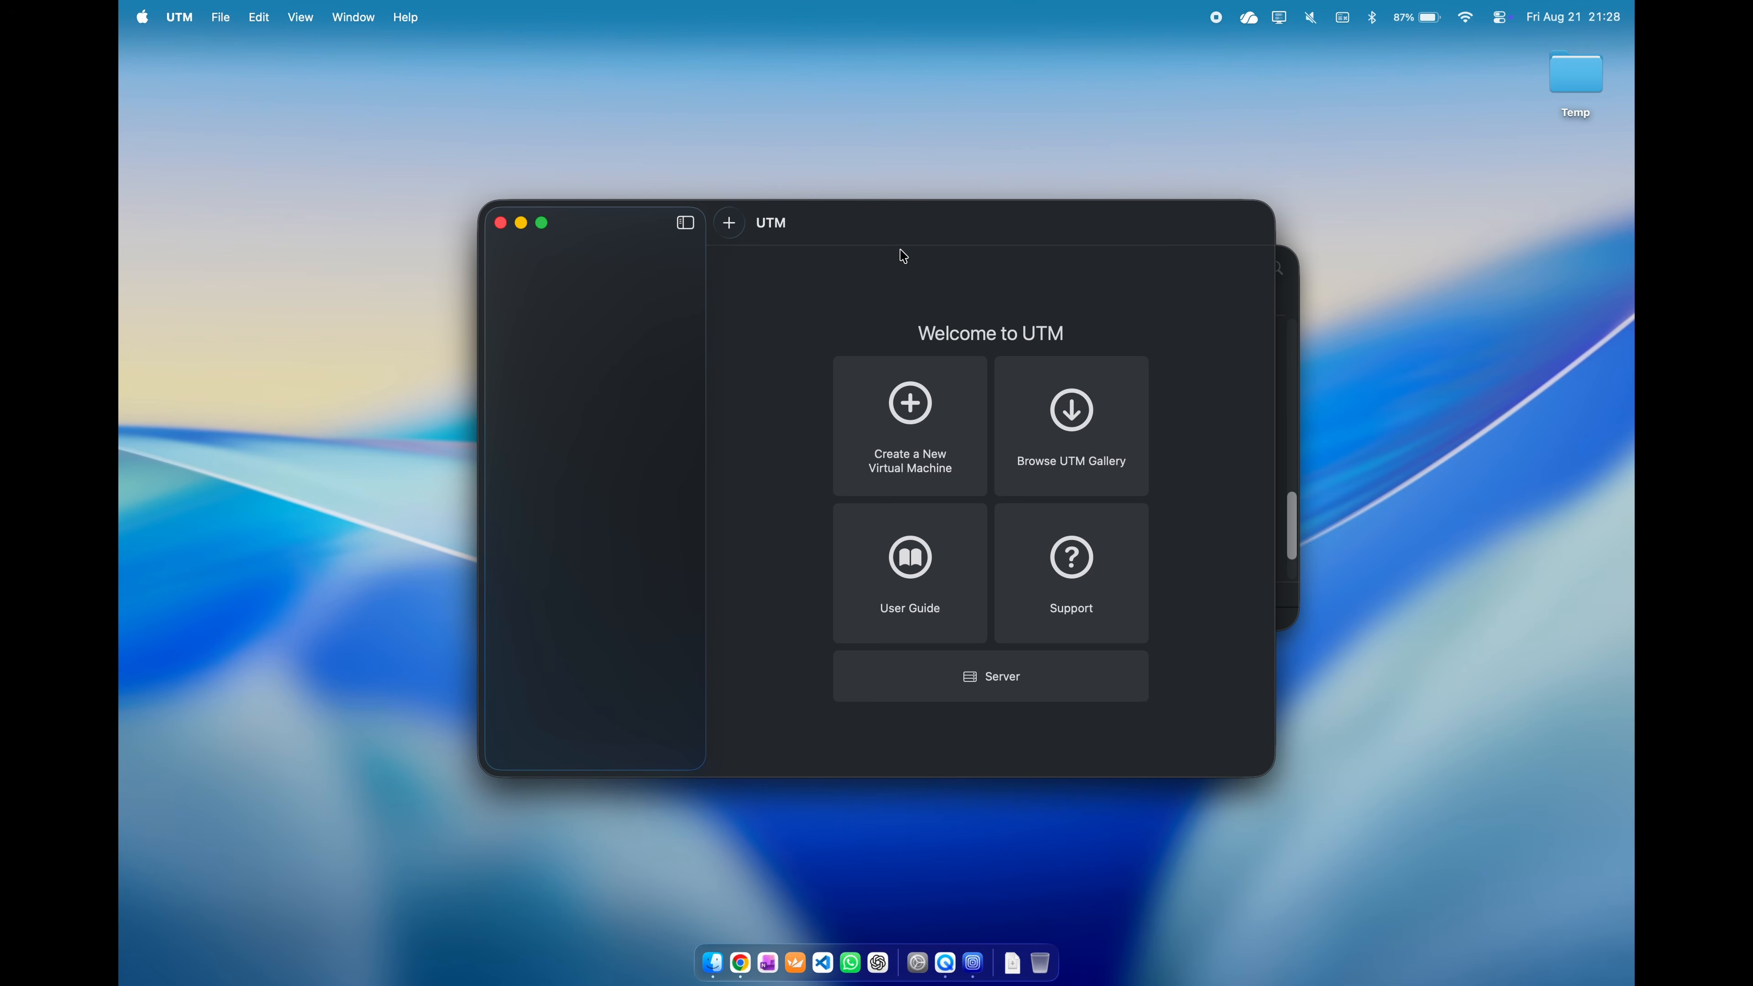
Start creating a new virtual machine in UTM that uses virtualization with Windows as its operating system.
click(914, 397)
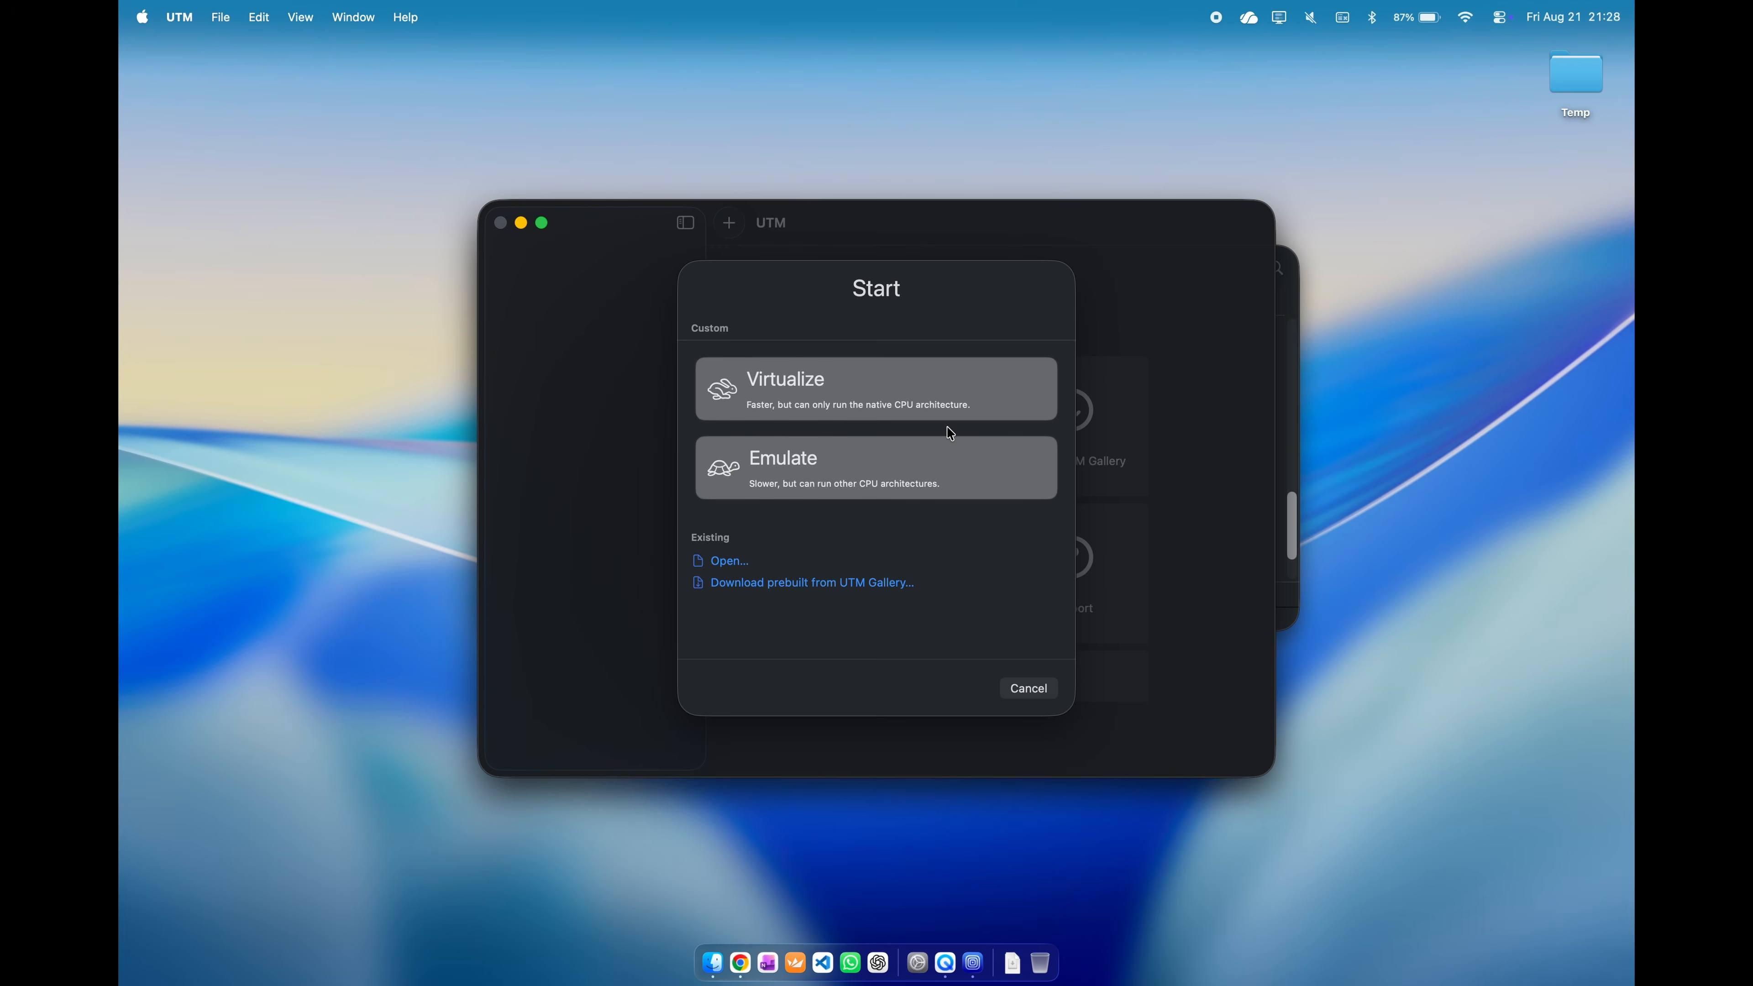
click(982, 414)
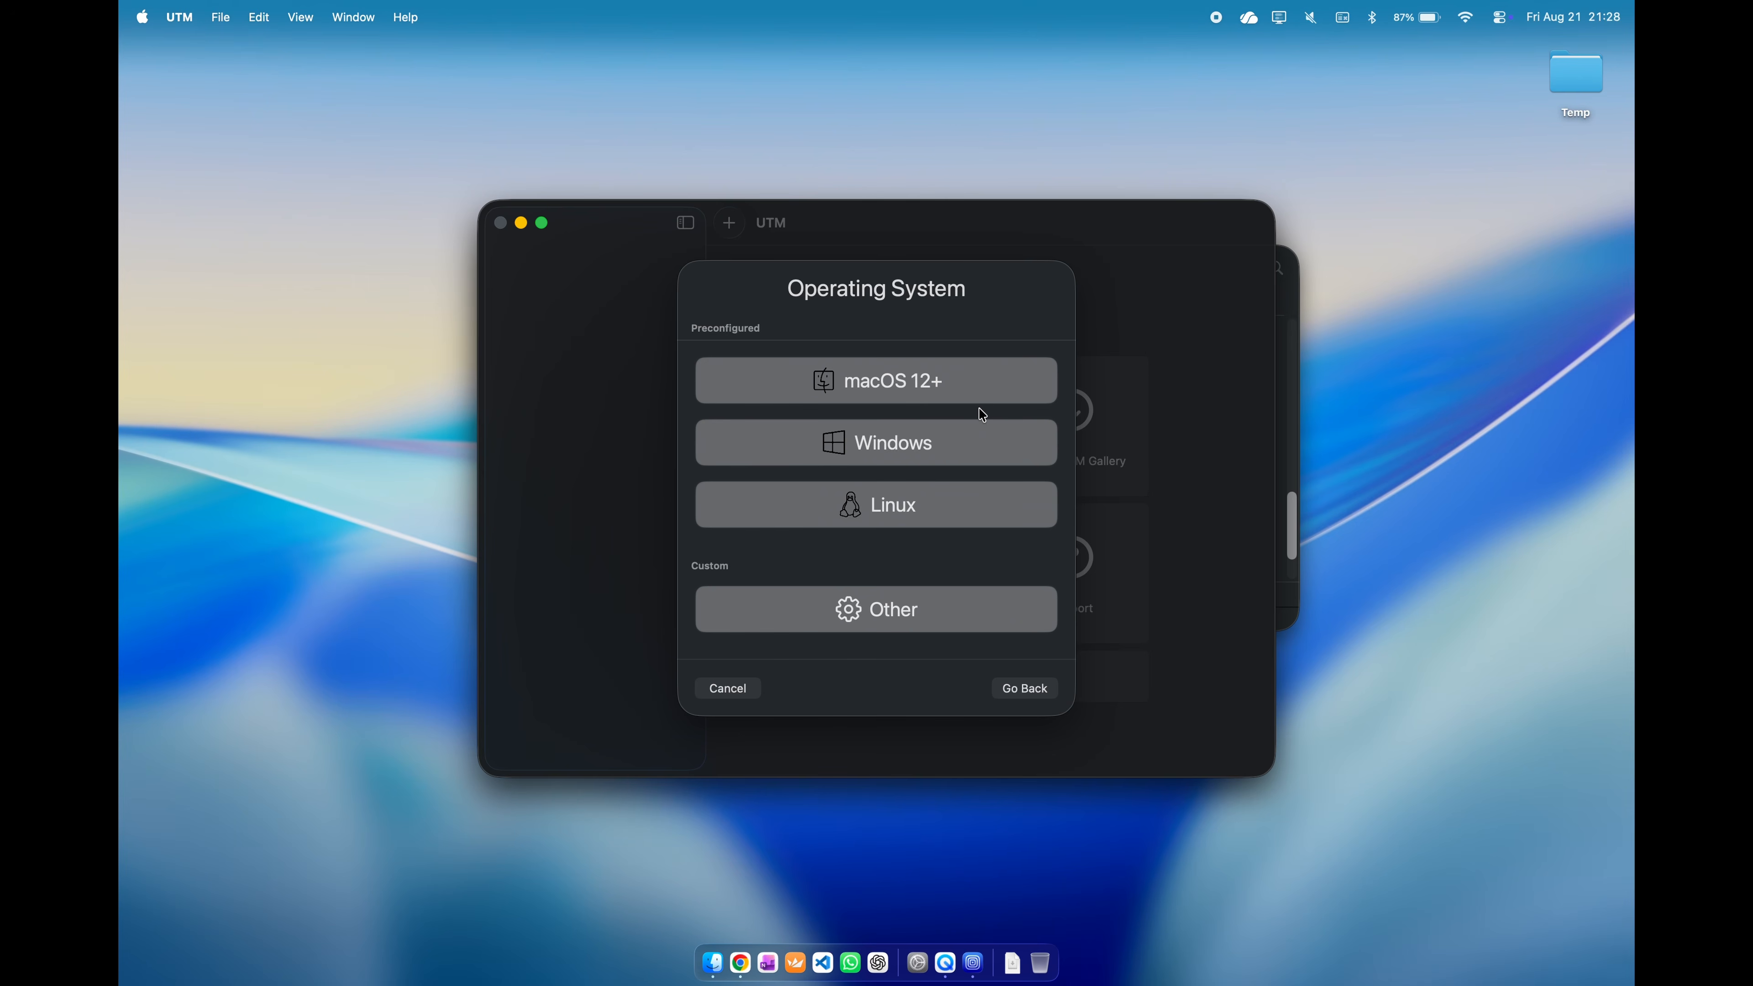
click(992, 453)
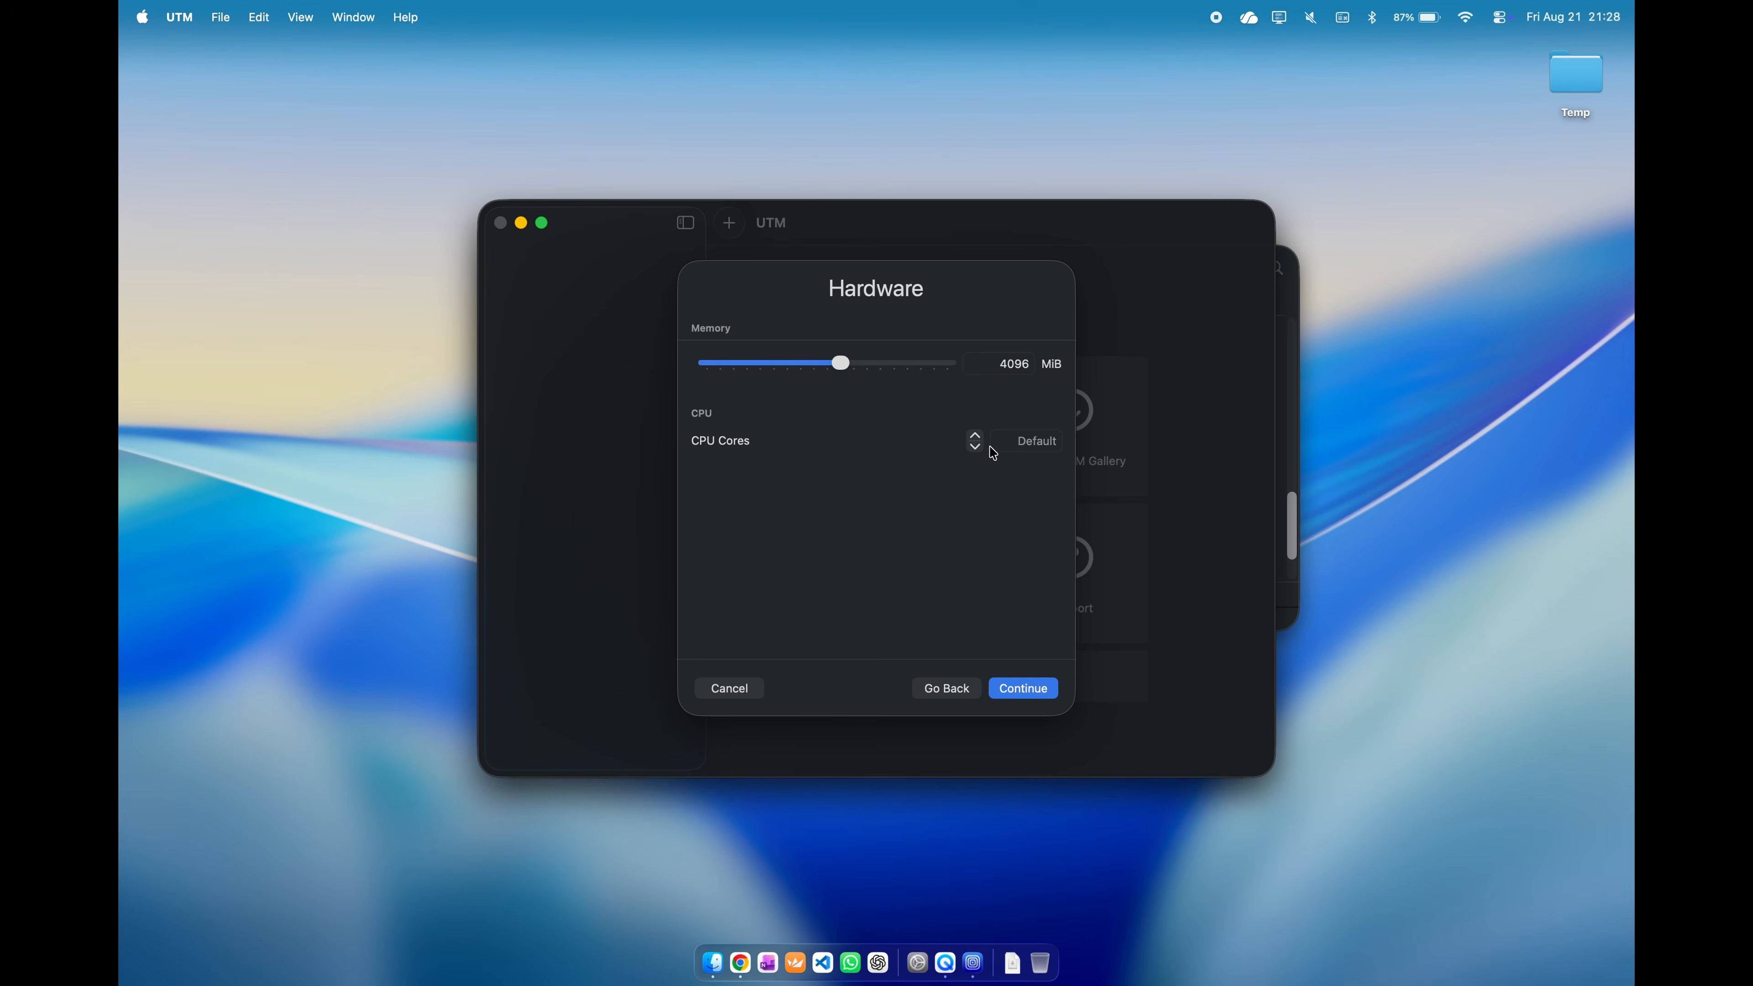
Give the virtual machine 8 GB of memory and 4 CPU cores, and continue past the hardware settings.
drag(855, 364, 877, 372)
click(976, 439)
click(976, 435)
click(976, 435)
click(1046, 691)
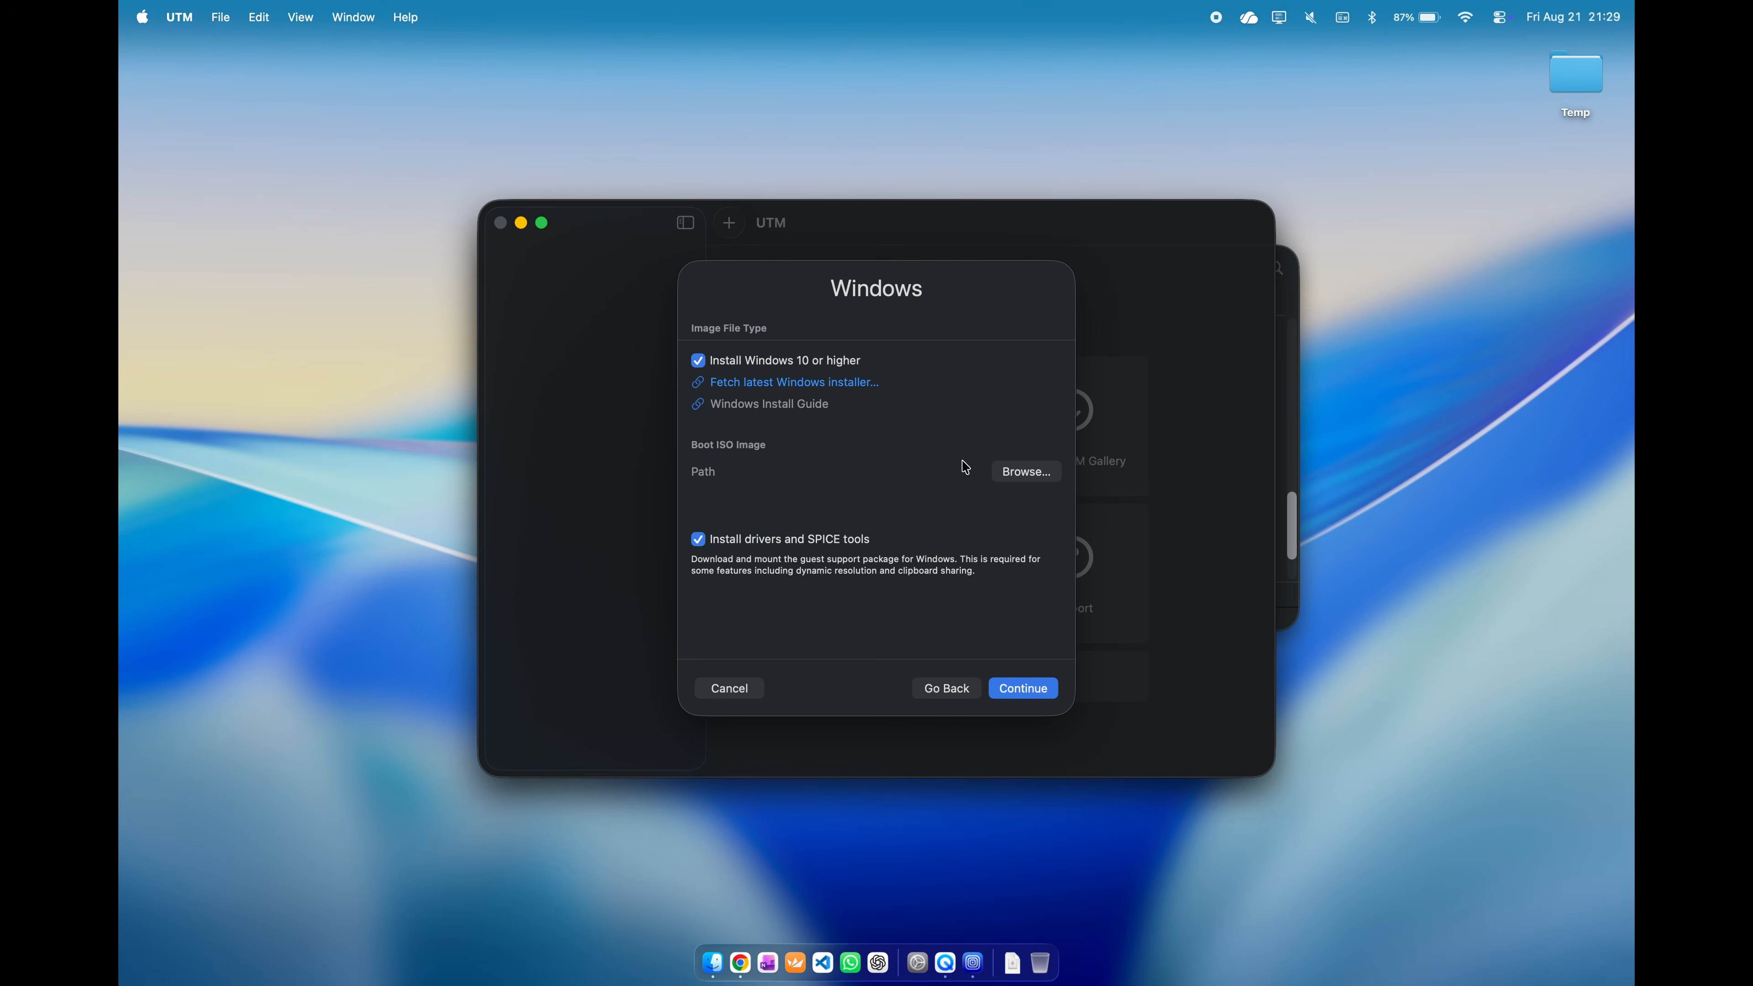
Choose Win11_25H2_English_Arm64_v2.iso from Downloads as the boot ISO image, keeping the drivers and SPICE tools option enabled.
click(1009, 473)
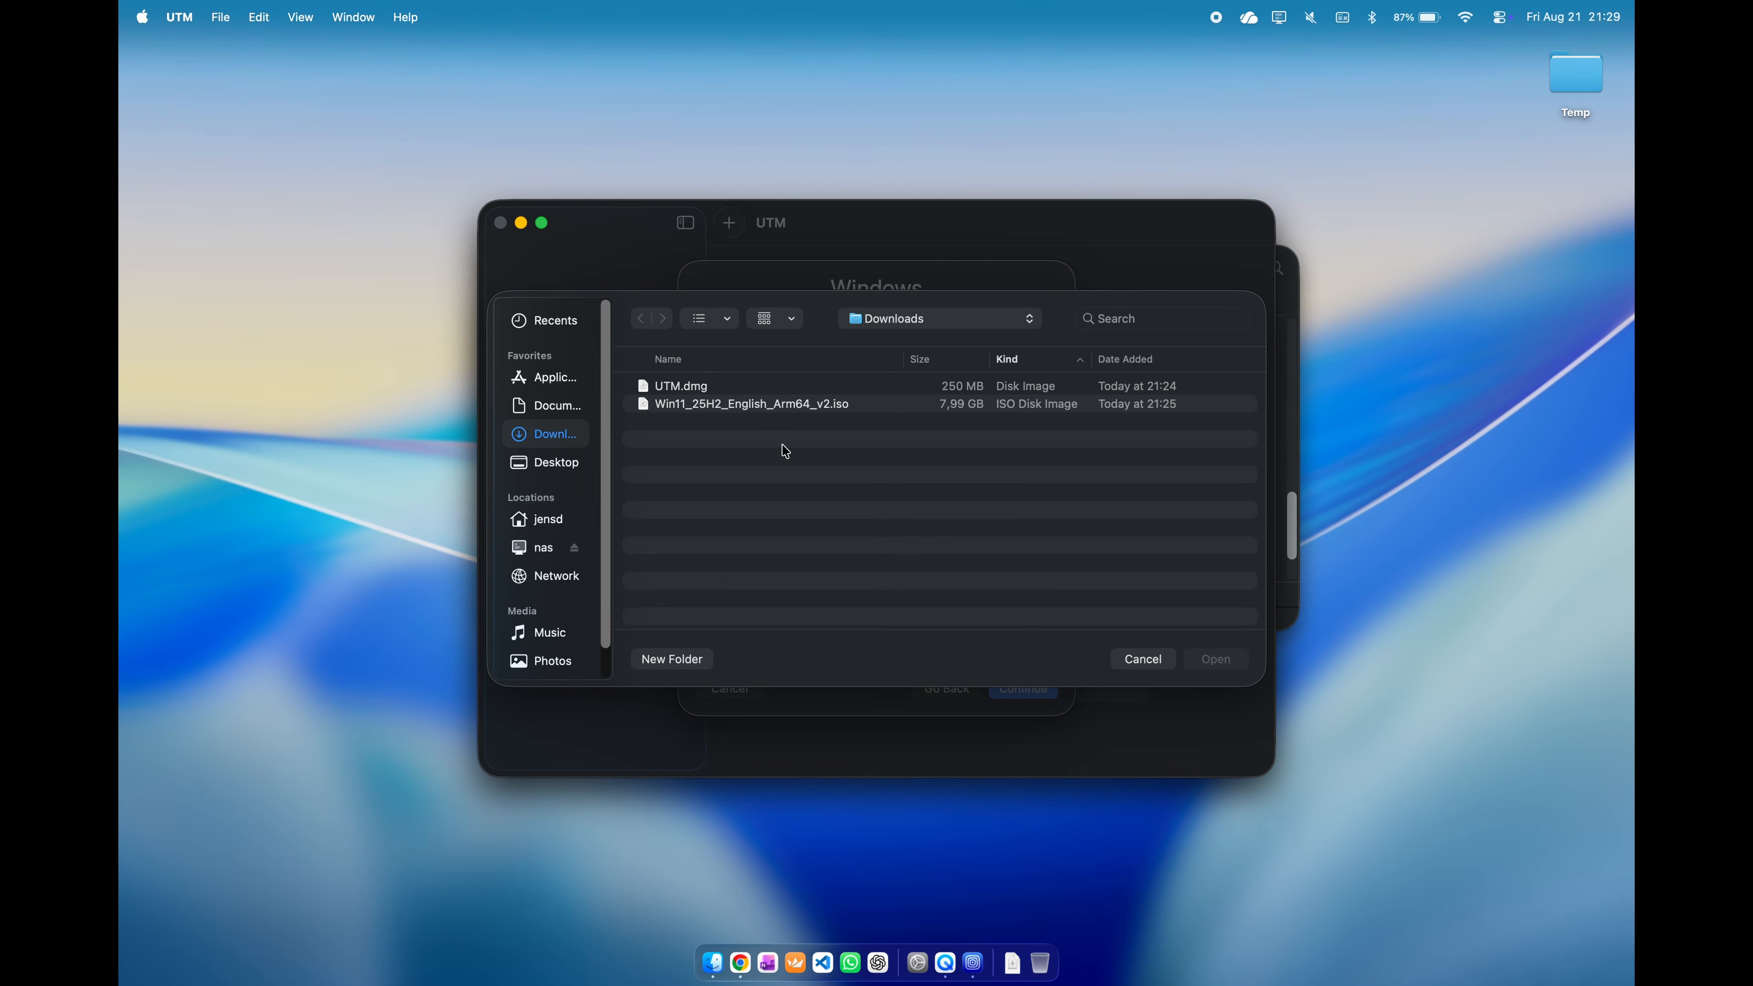
click(751, 409)
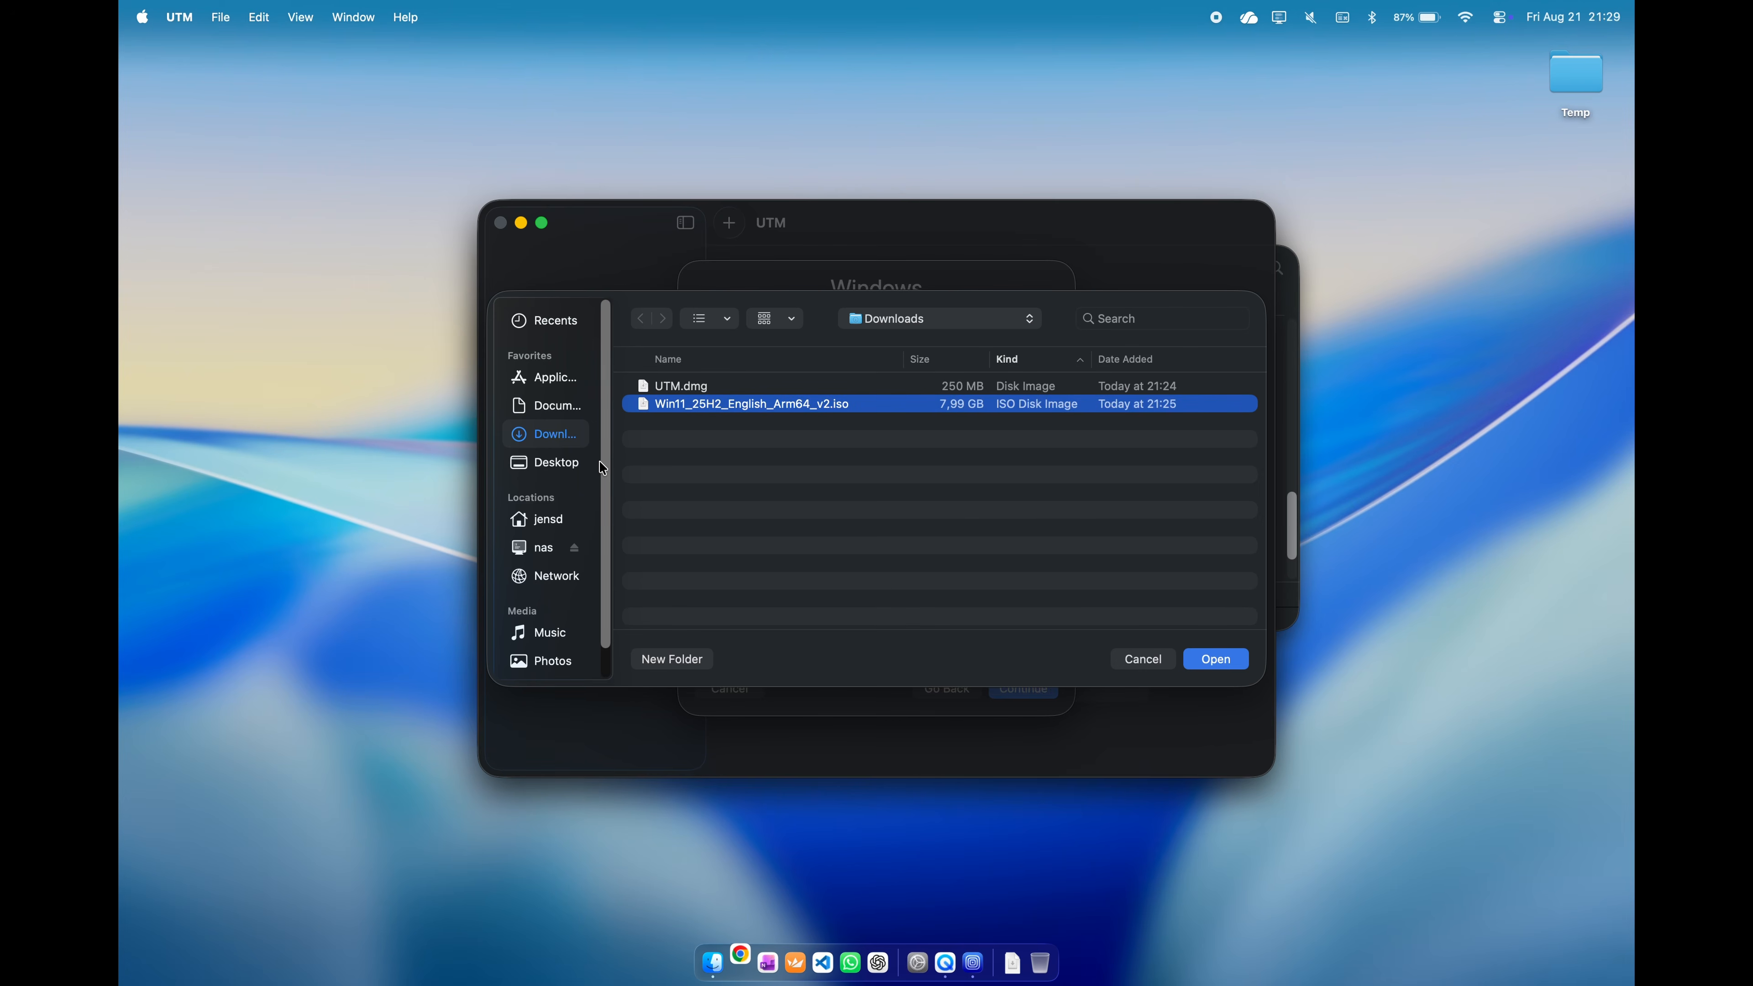
click(1197, 658)
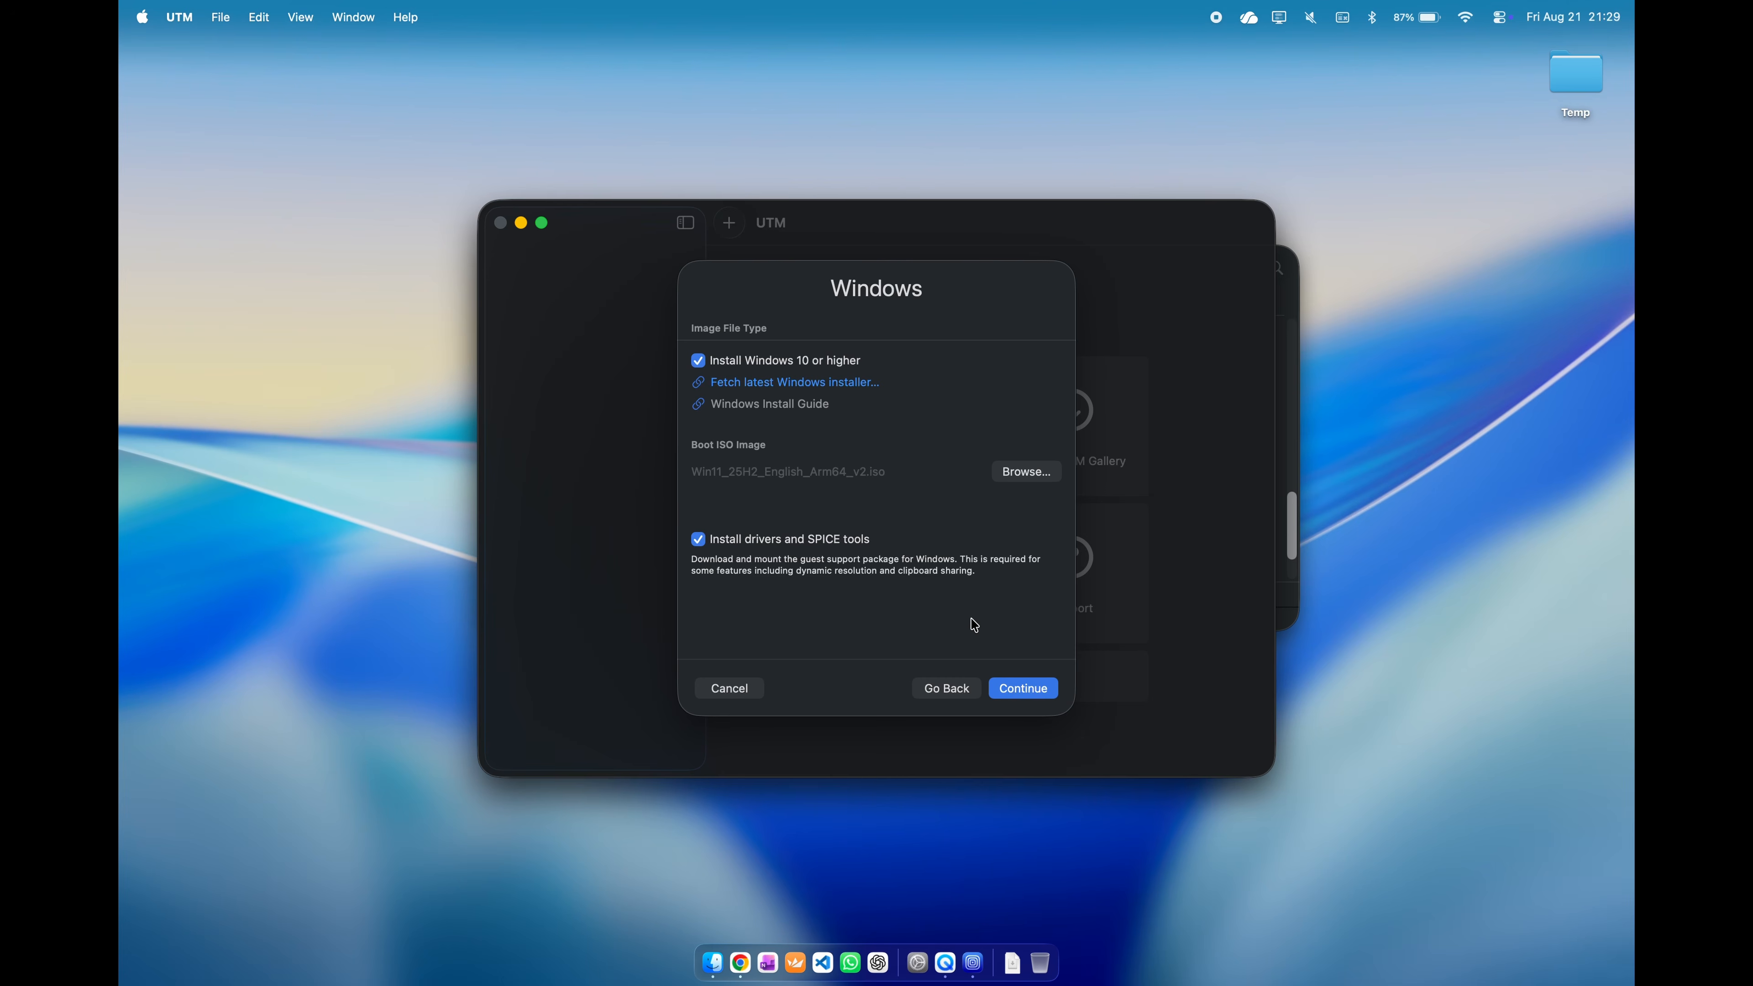
click(1041, 686)
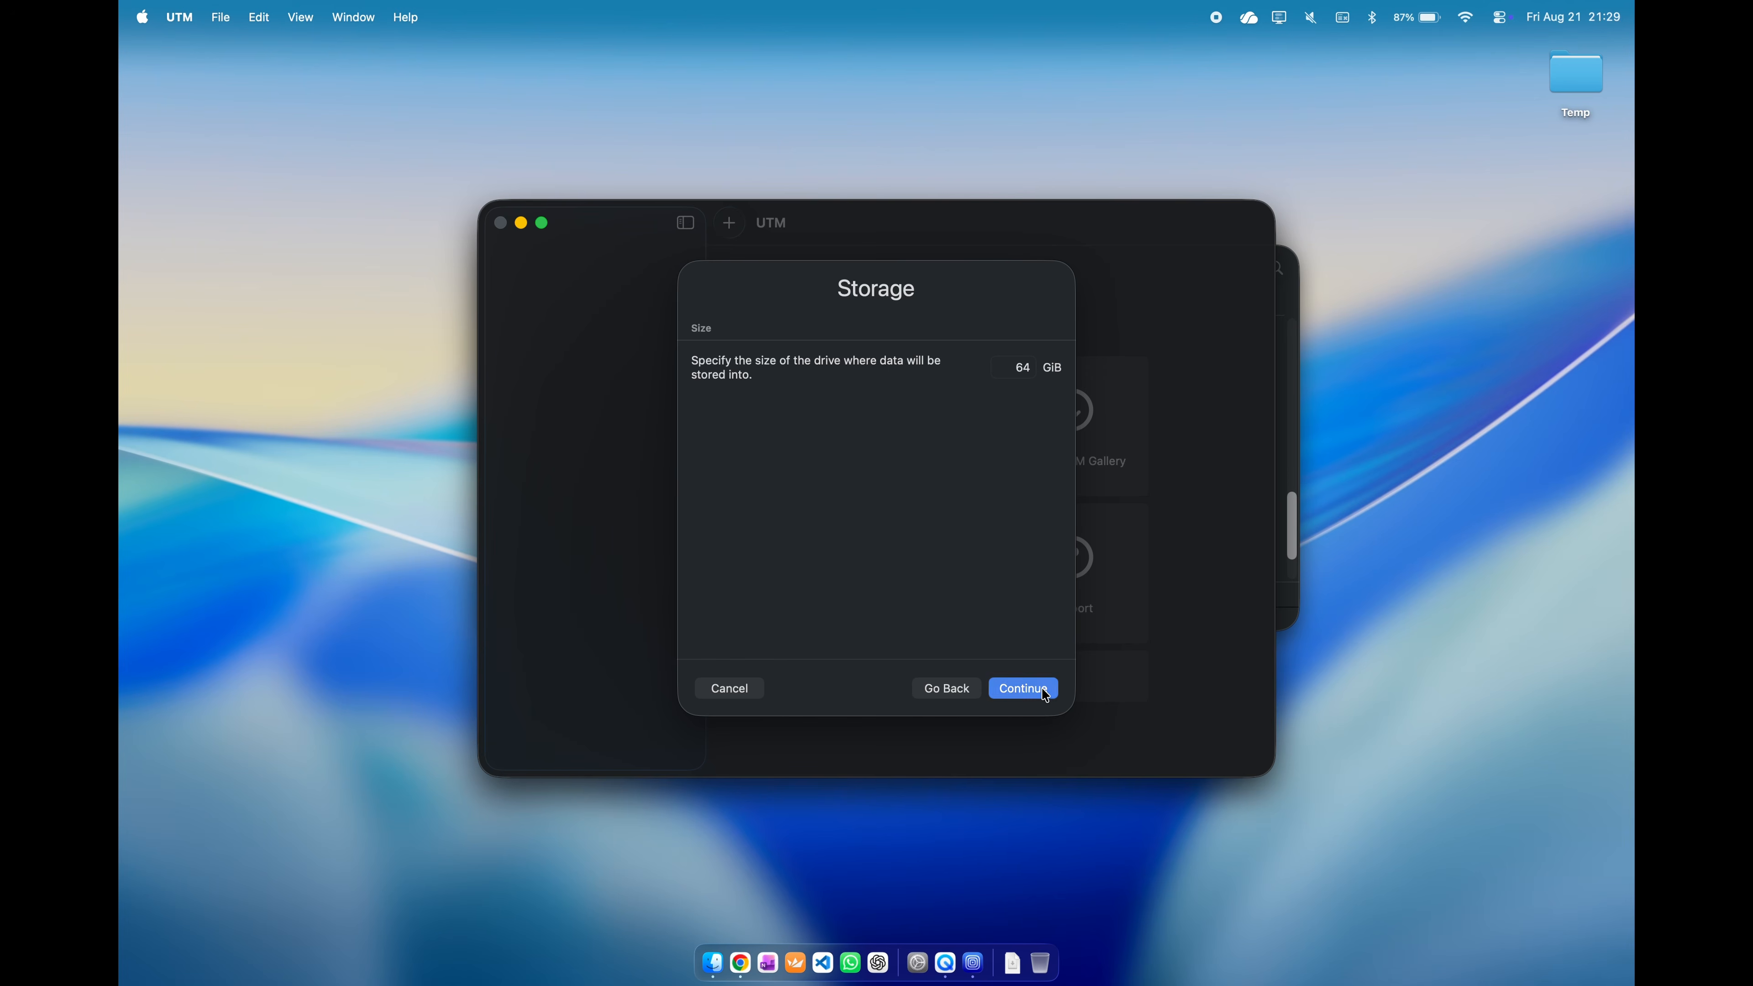
Accept the 64 GiB drive size without a shared directory and save the virtual machine with the name Windows.
click(1043, 688)
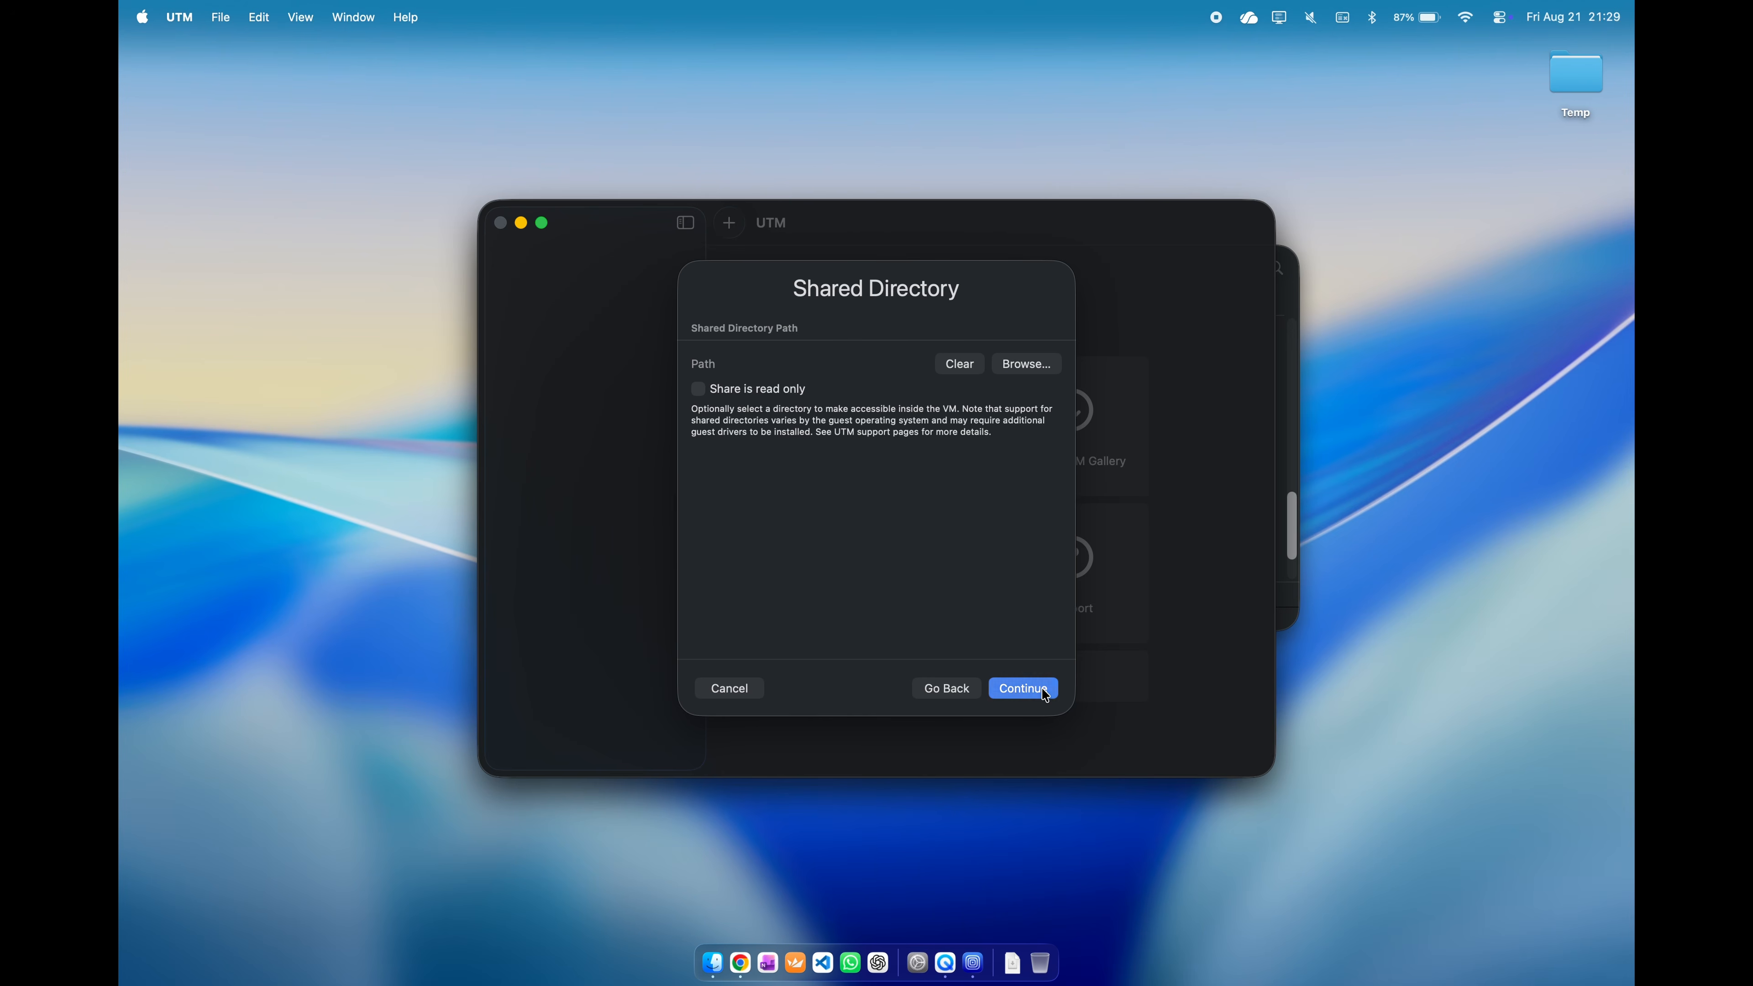
click(1042, 687)
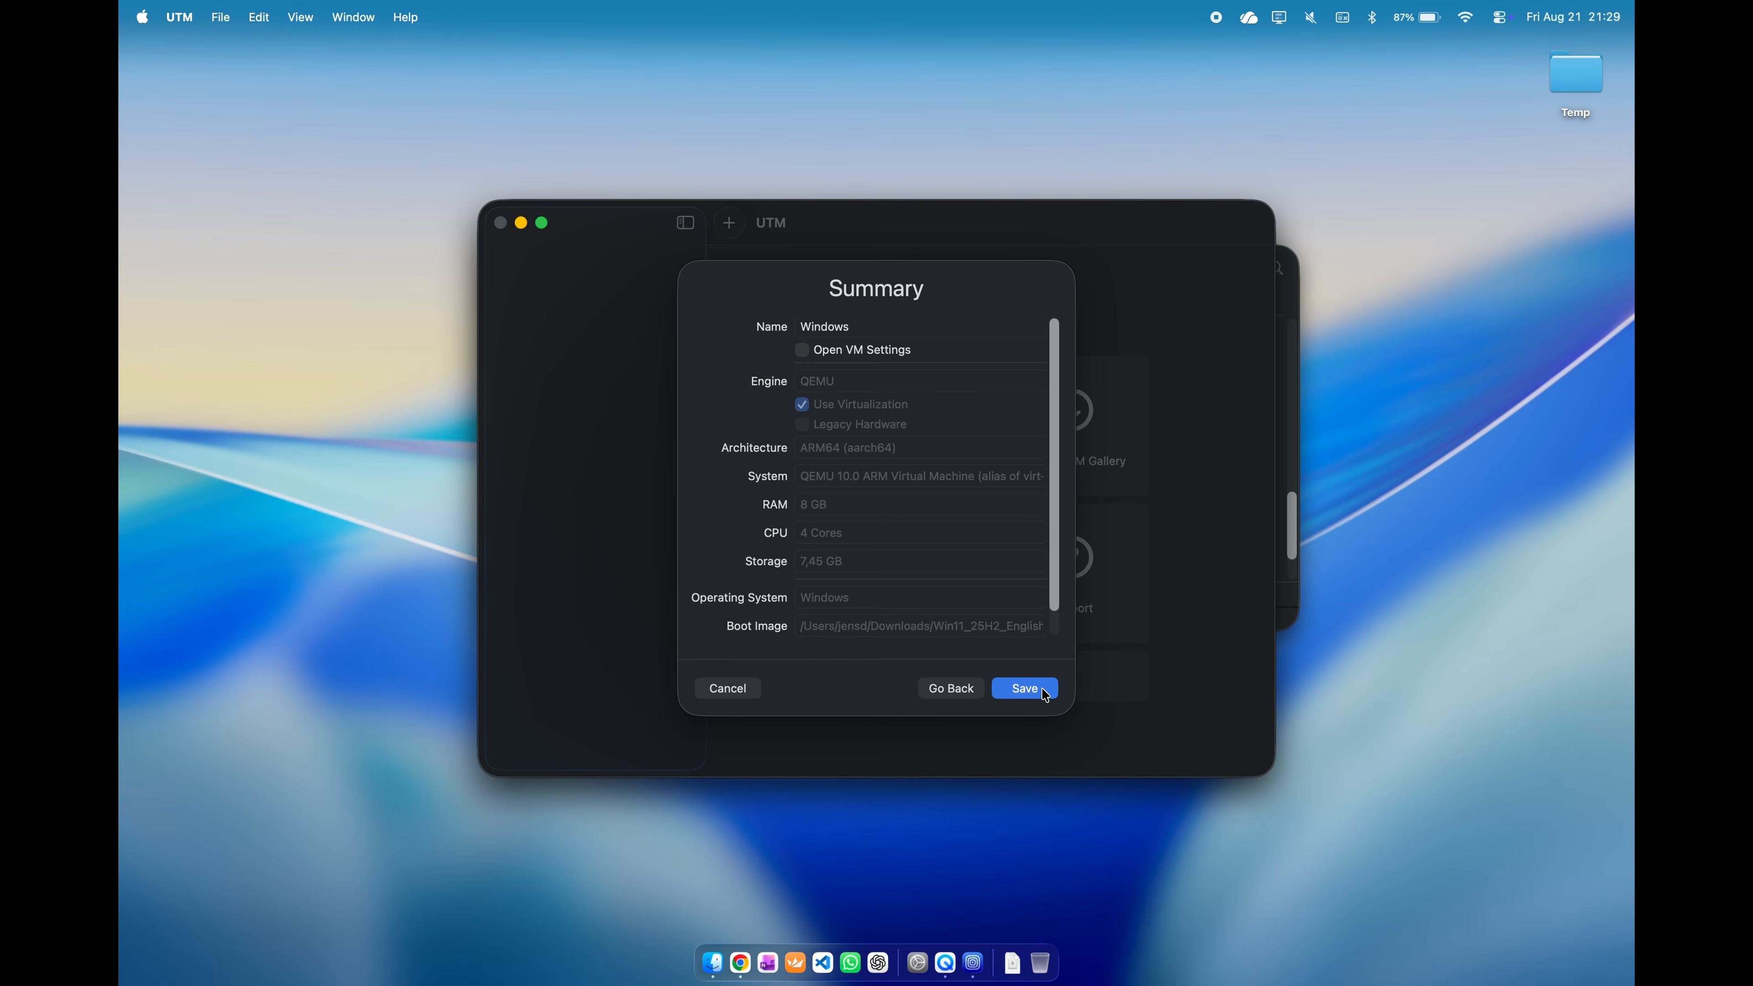
click(1025, 688)
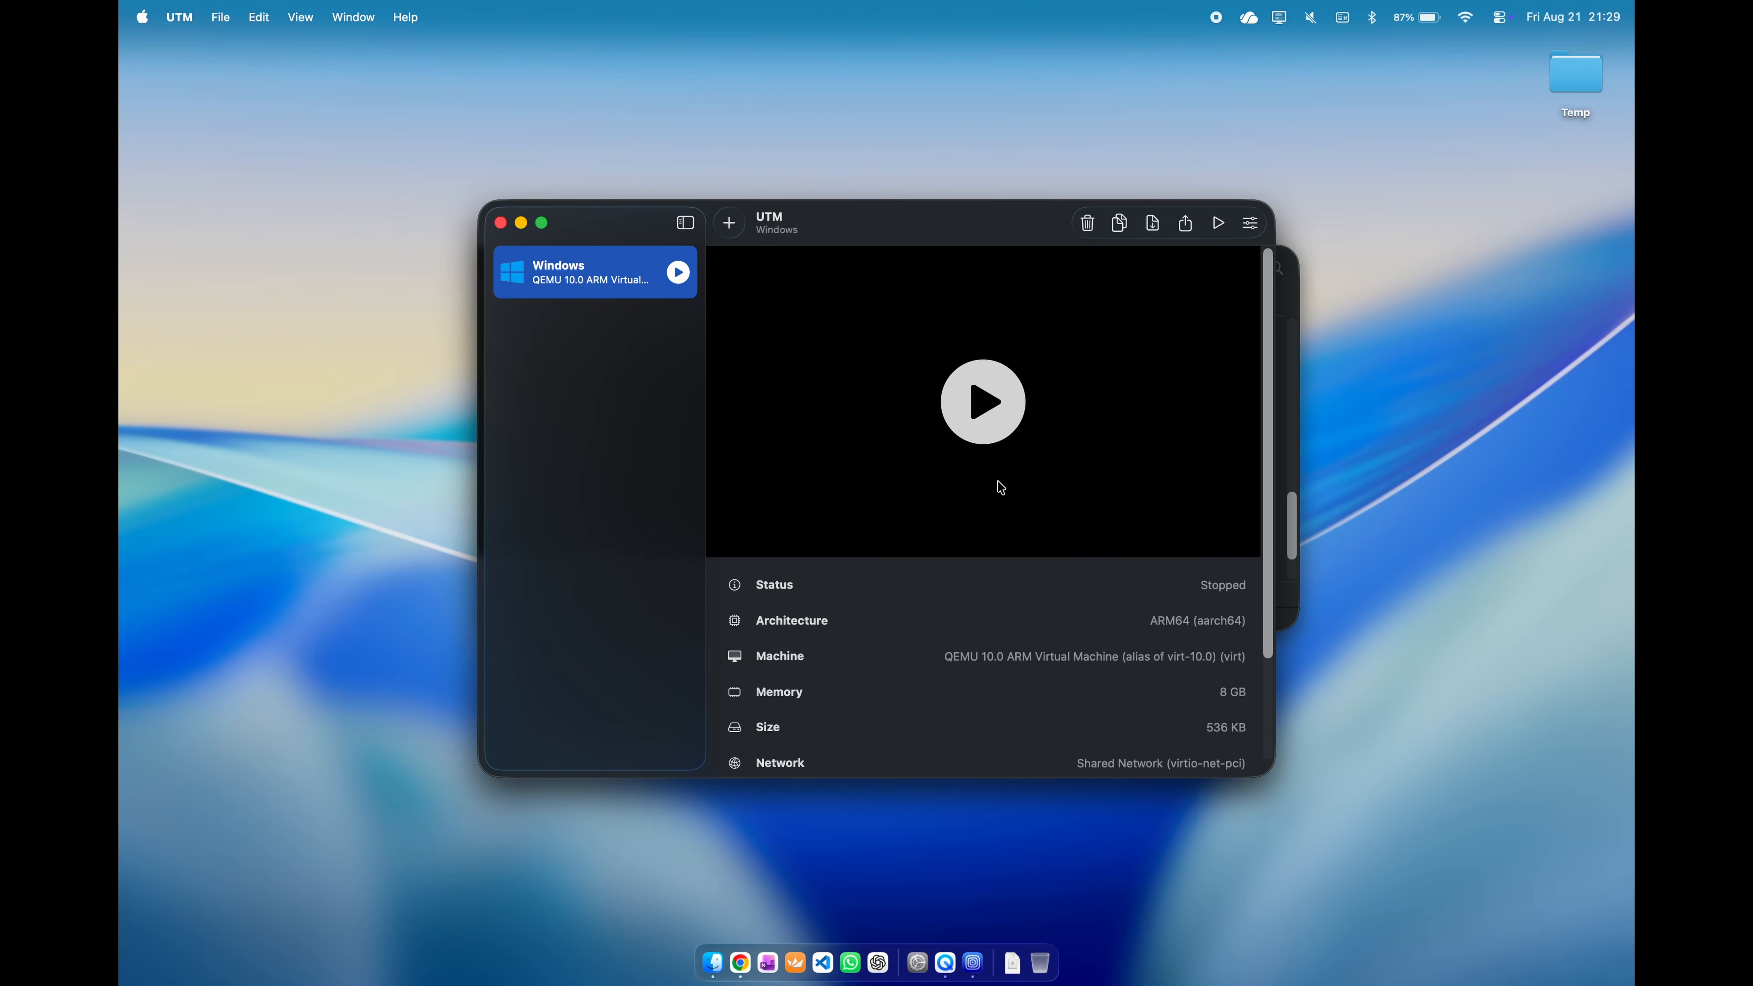
Start the Windows virtual machine, boot it from the installation disc and enlarge its window.
click(1005, 432)
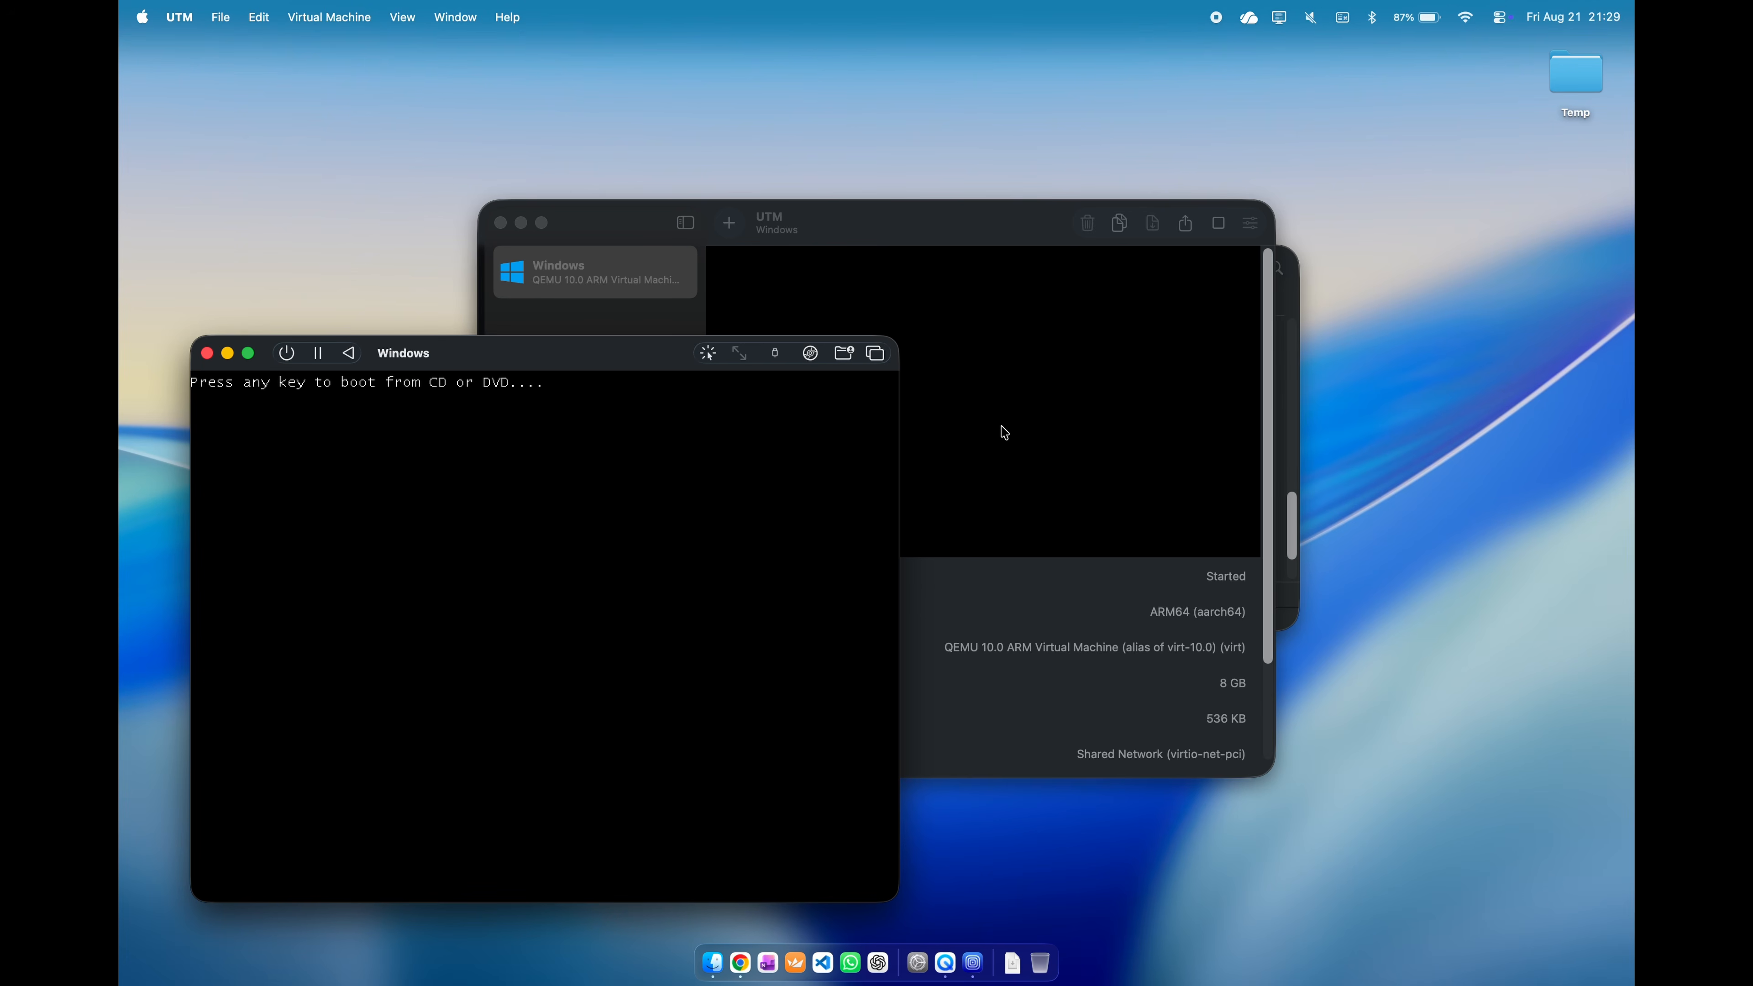
key(Return)
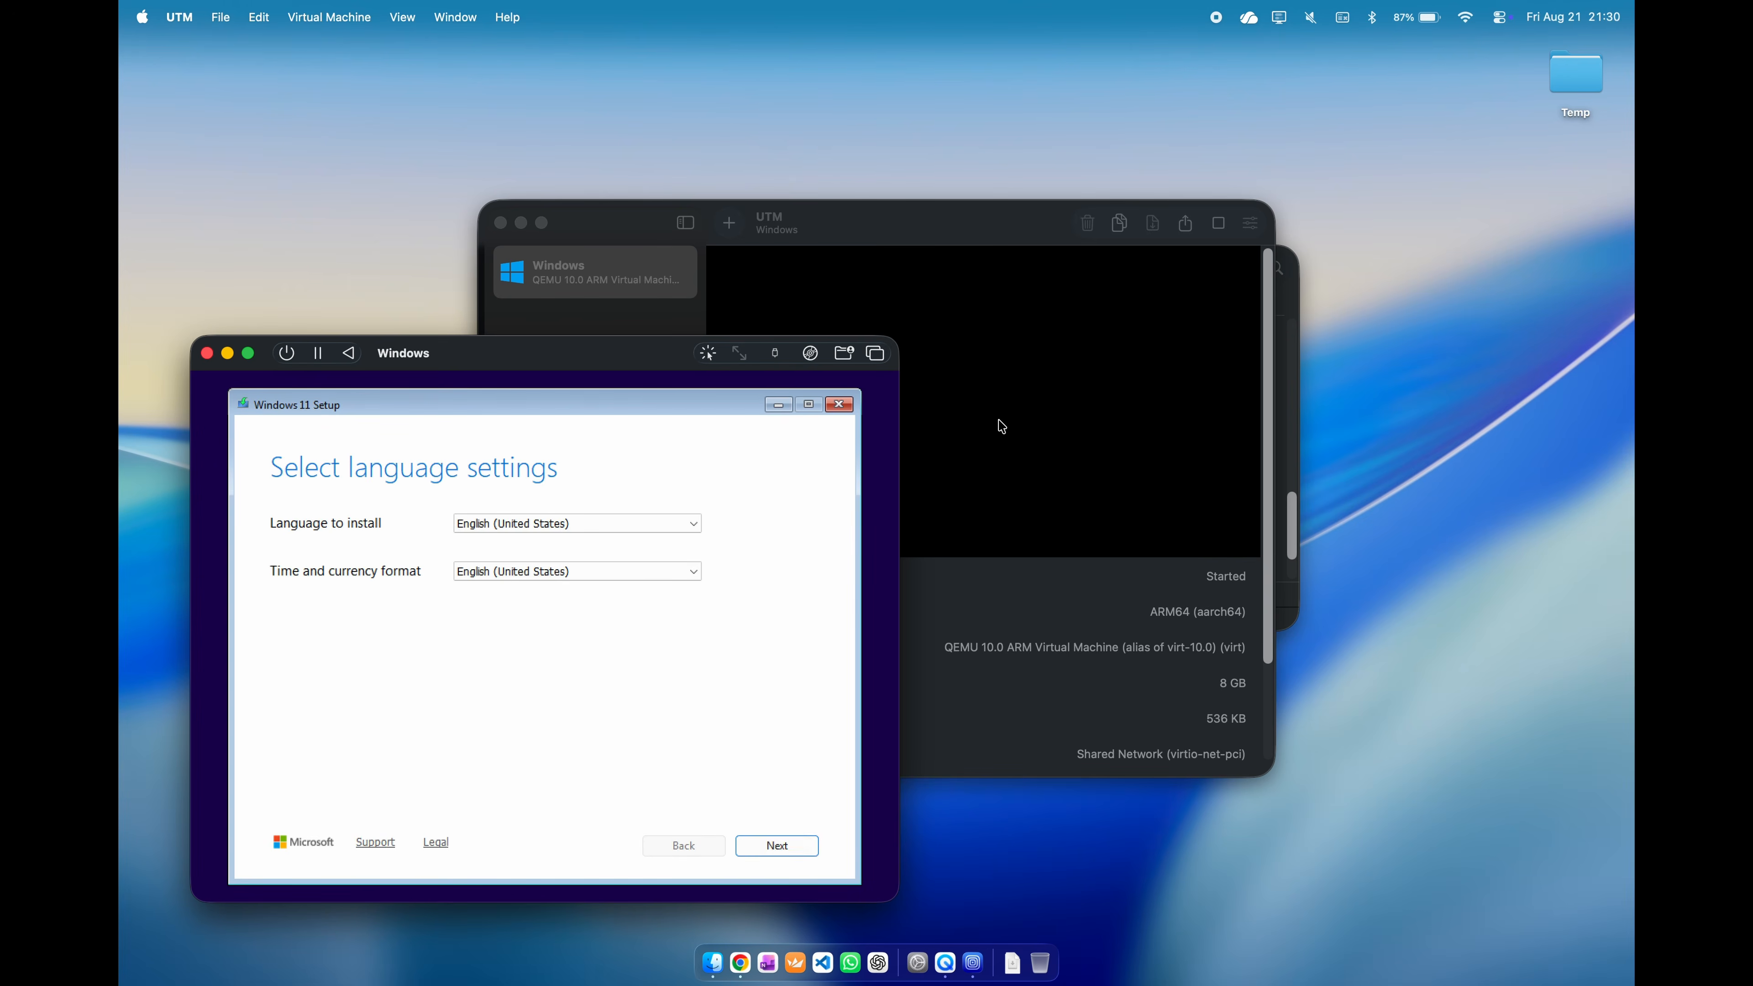
drag(903, 341, 1160, 147)
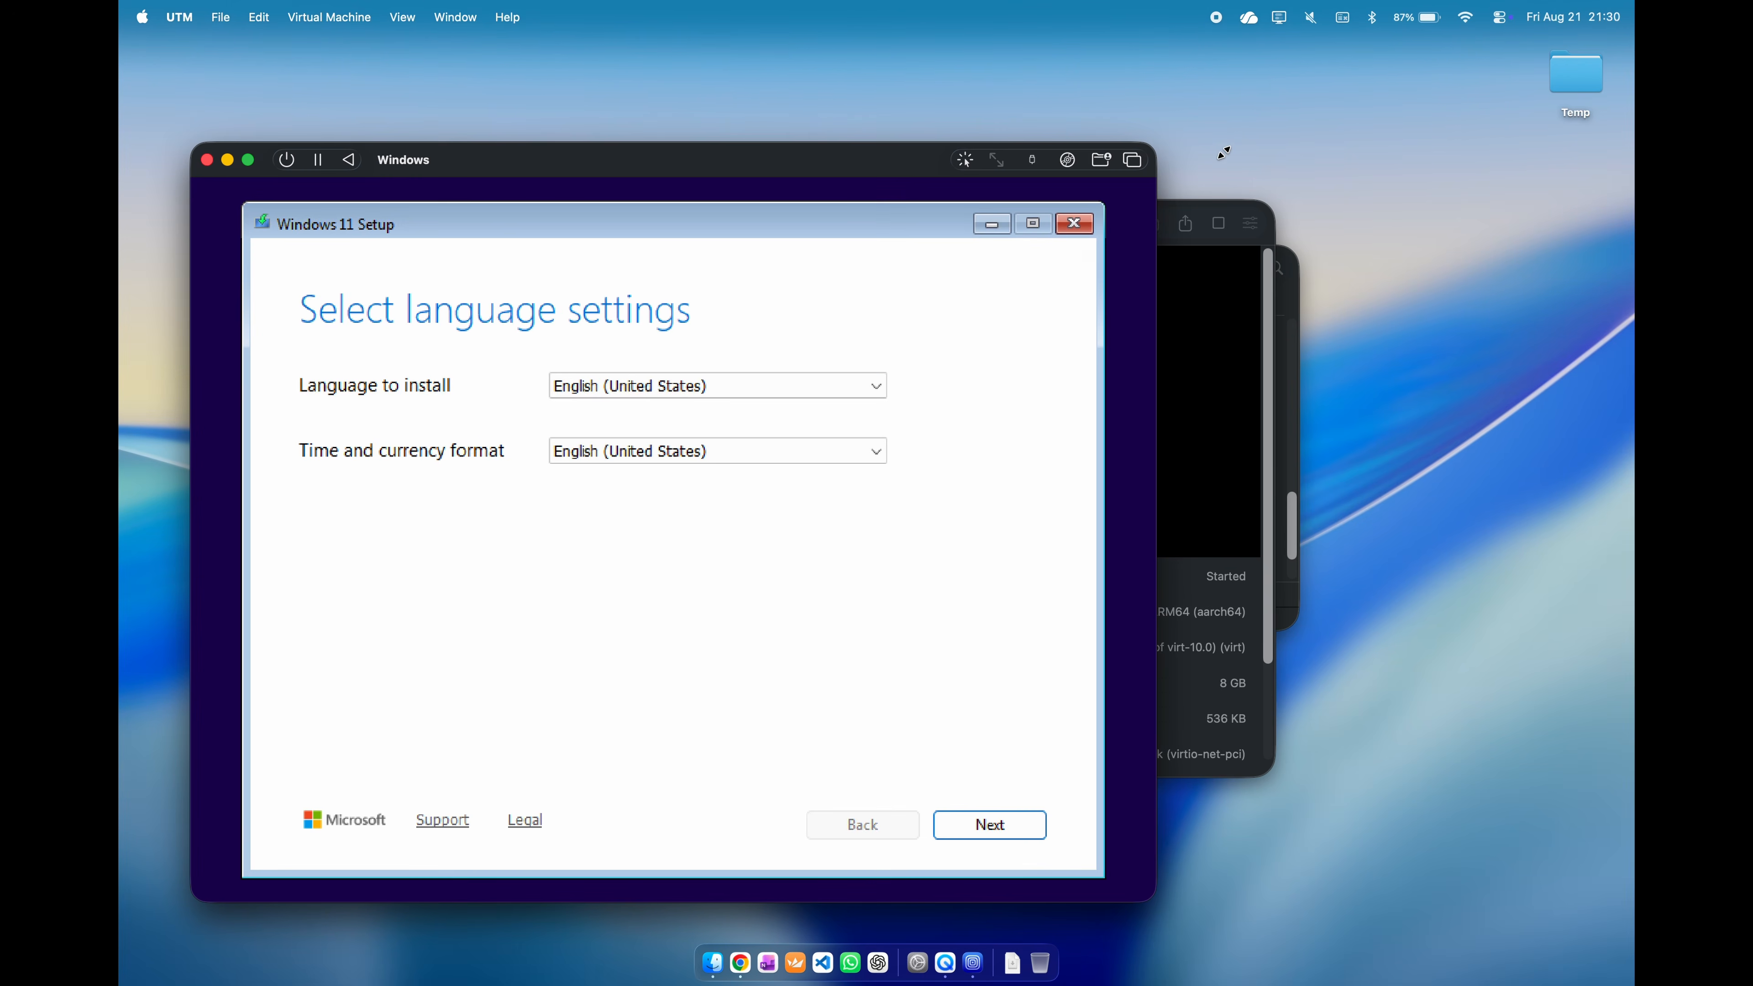
Set the time and currency format to Dutch (Belgium) and accept the Belgian (Period) keyboard in Windows 11 Setup.
click(871, 456)
scroll(869, 459, up, 15)
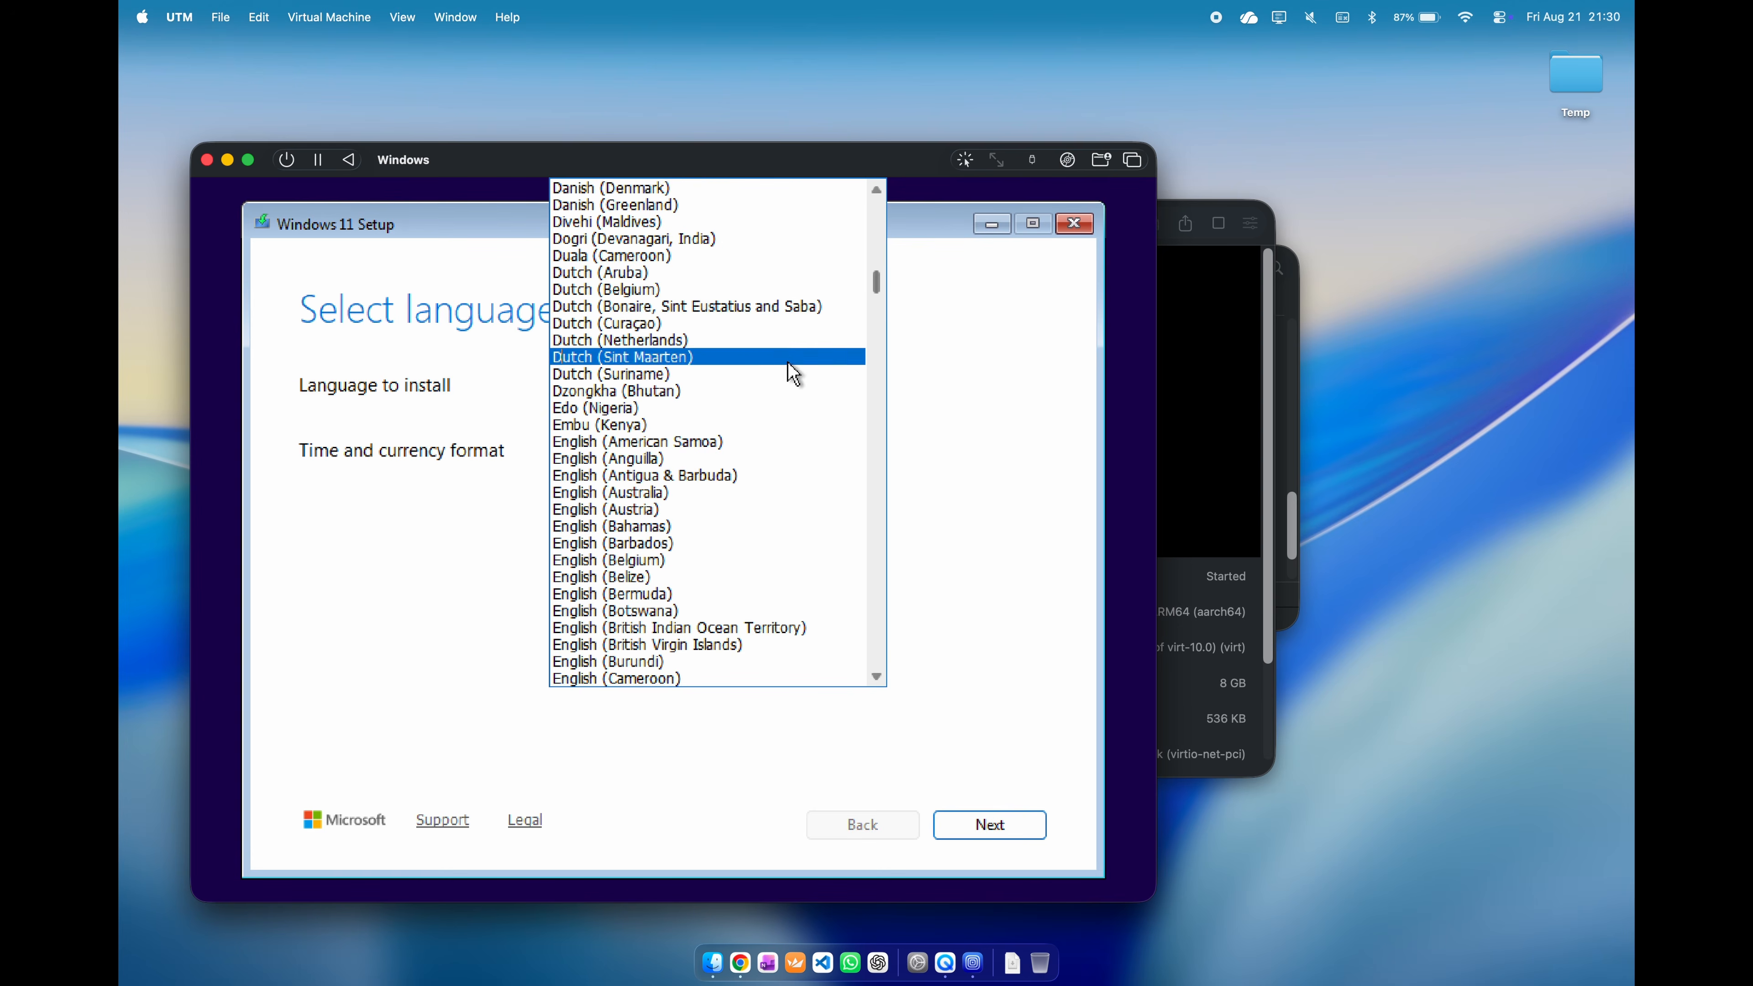
click(710, 286)
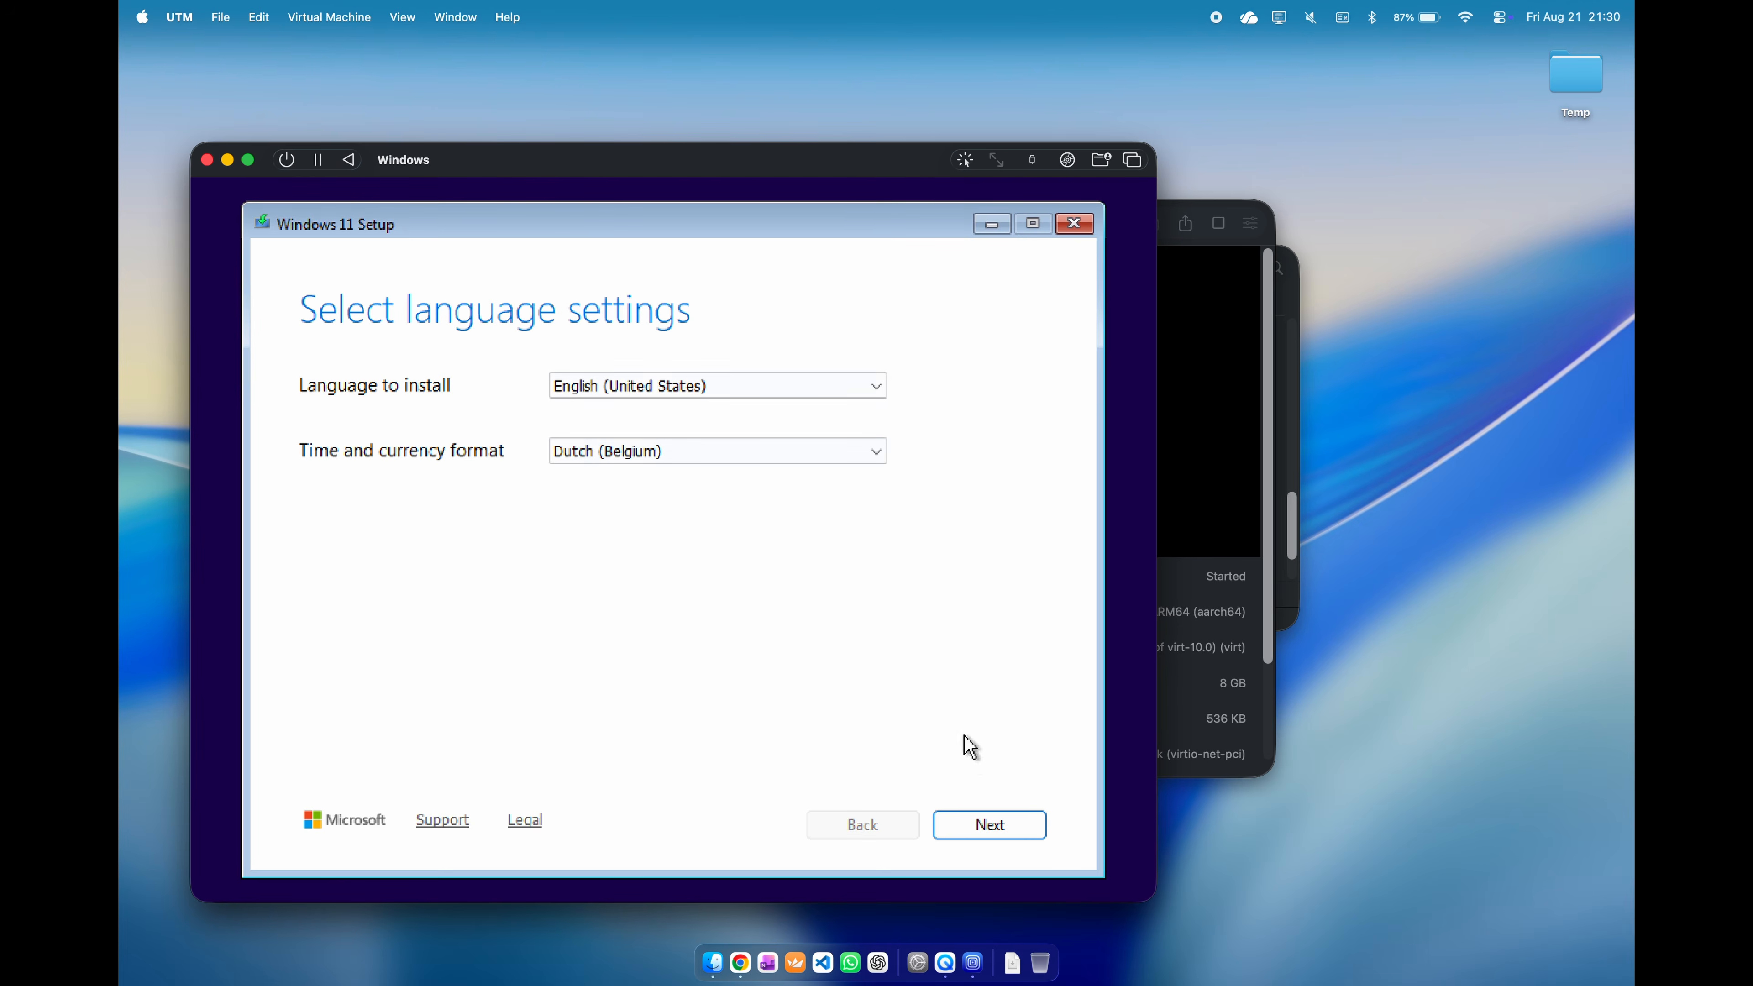
click(991, 816)
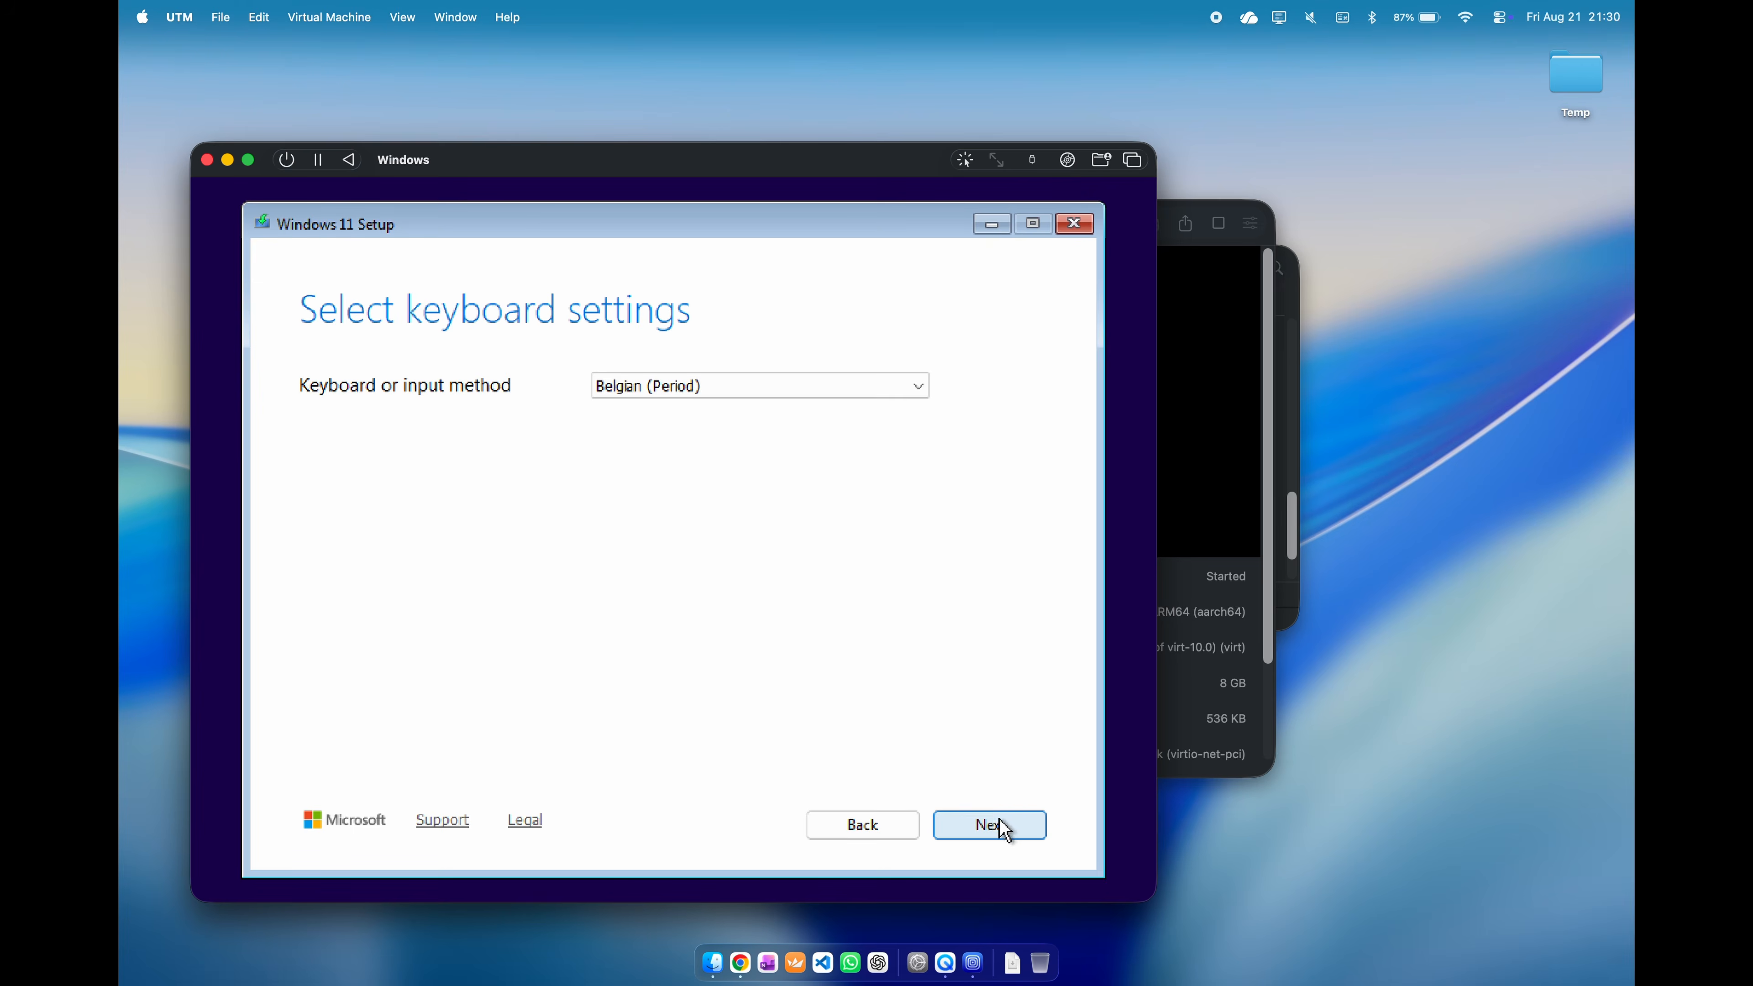
click(1001, 823)
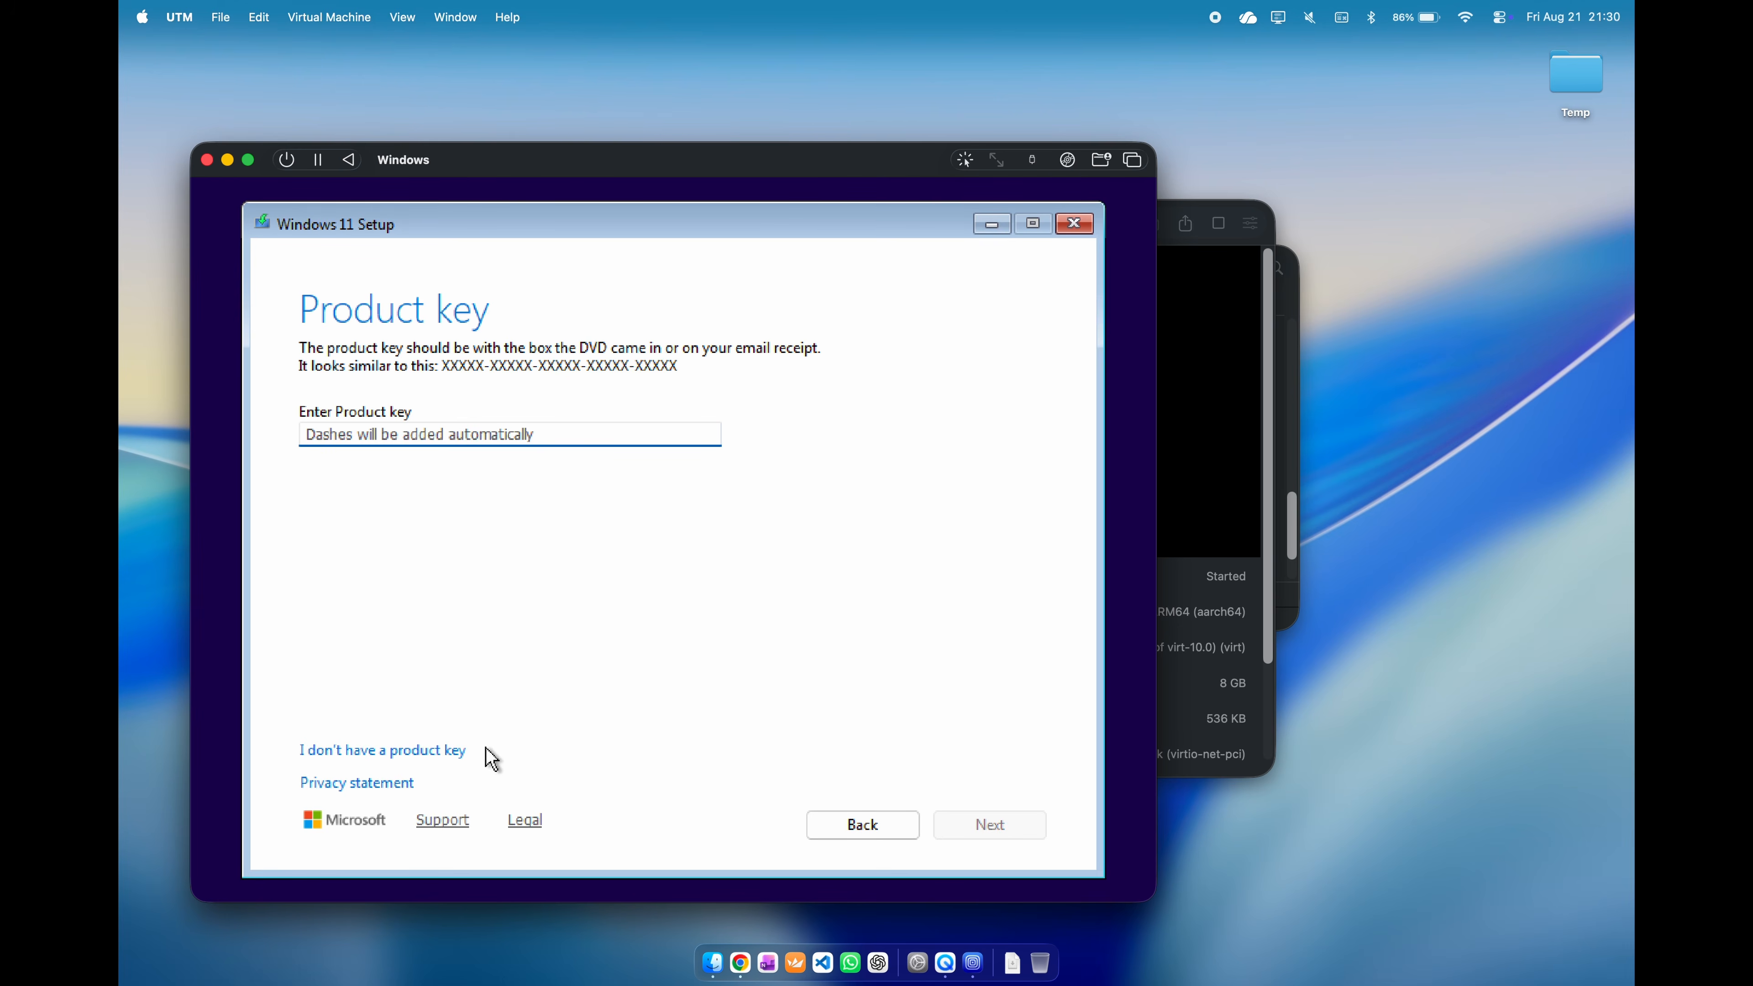
Continue Windows 11 Setup without a product key and choose Windows 11 Pro as the image to install.
click(455, 751)
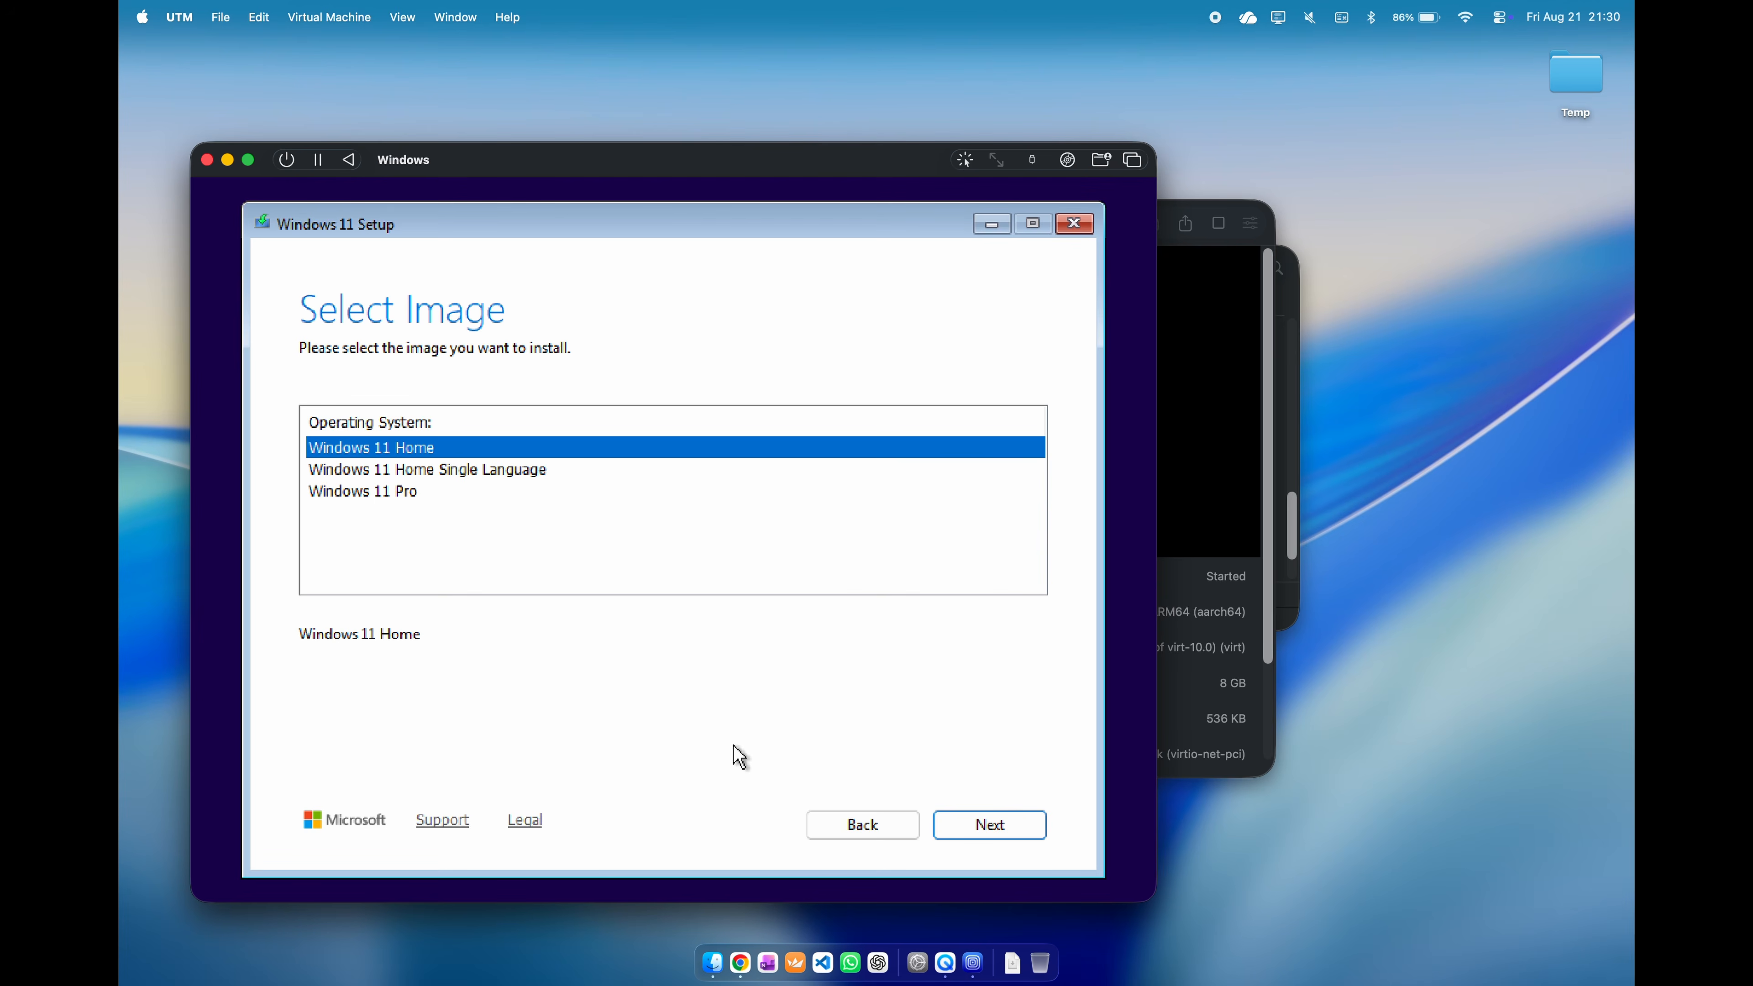
click(426, 495)
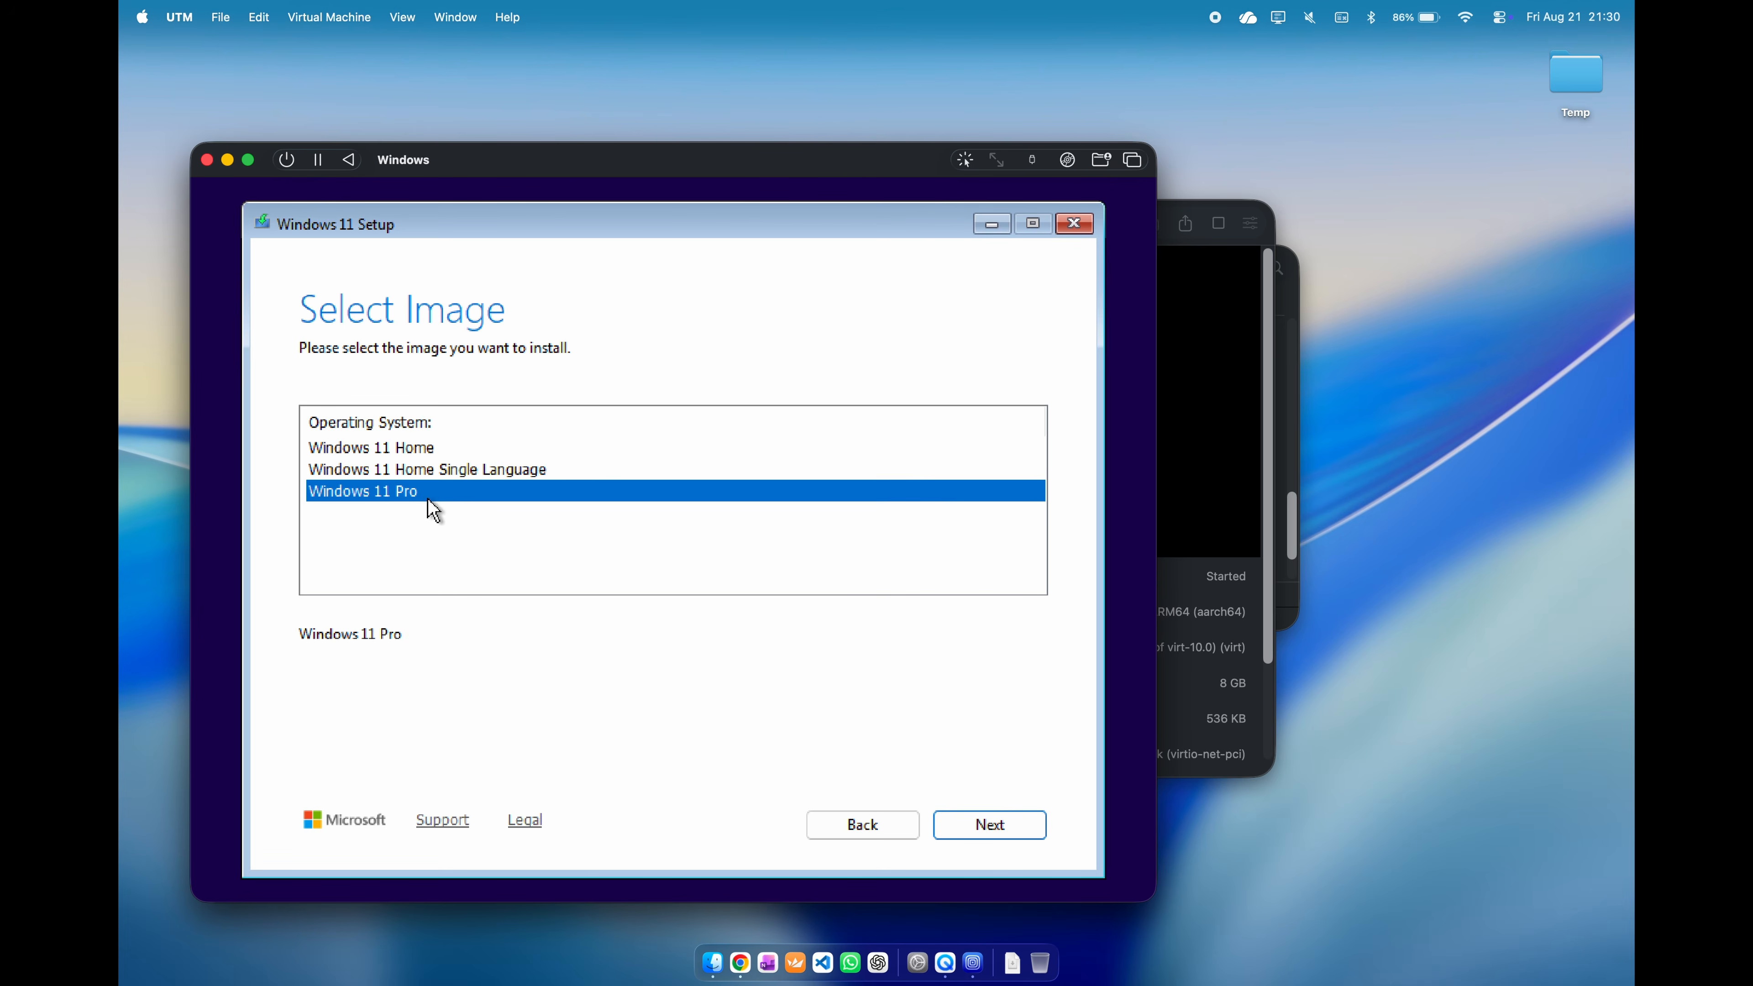
click(1034, 834)
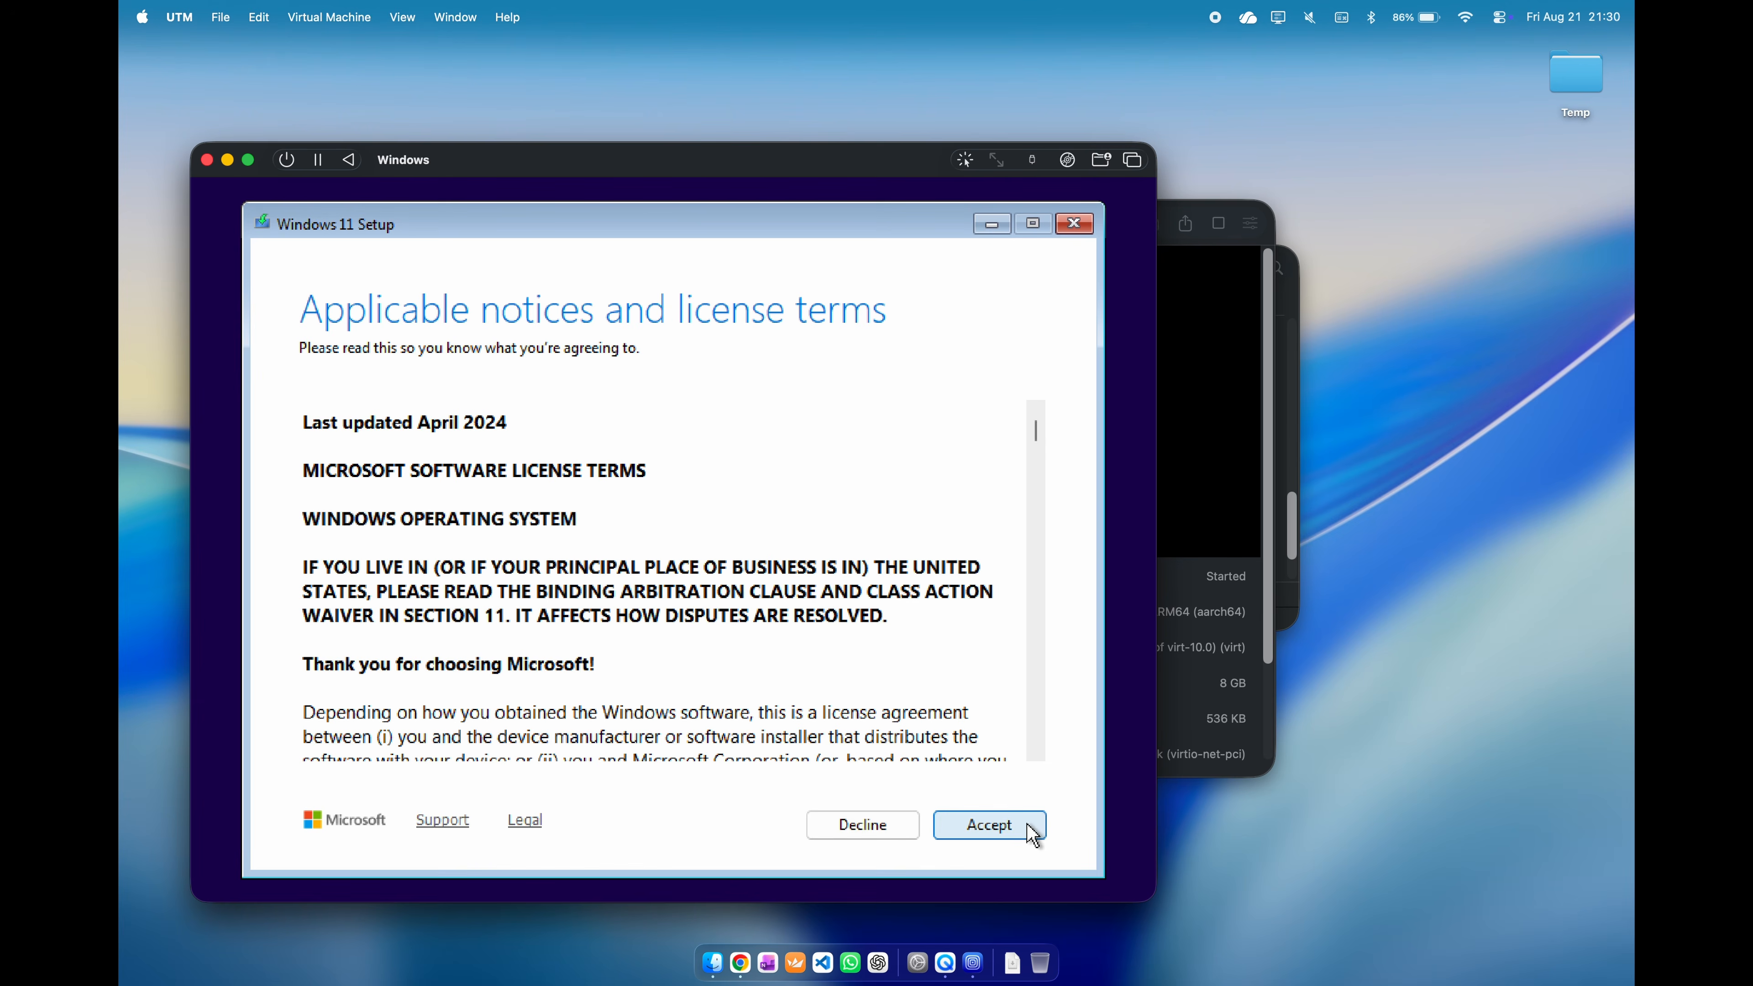
Accept the license terms and choose the 64 GB unallocated space on Disk 0 as the installation location.
click(1033, 834)
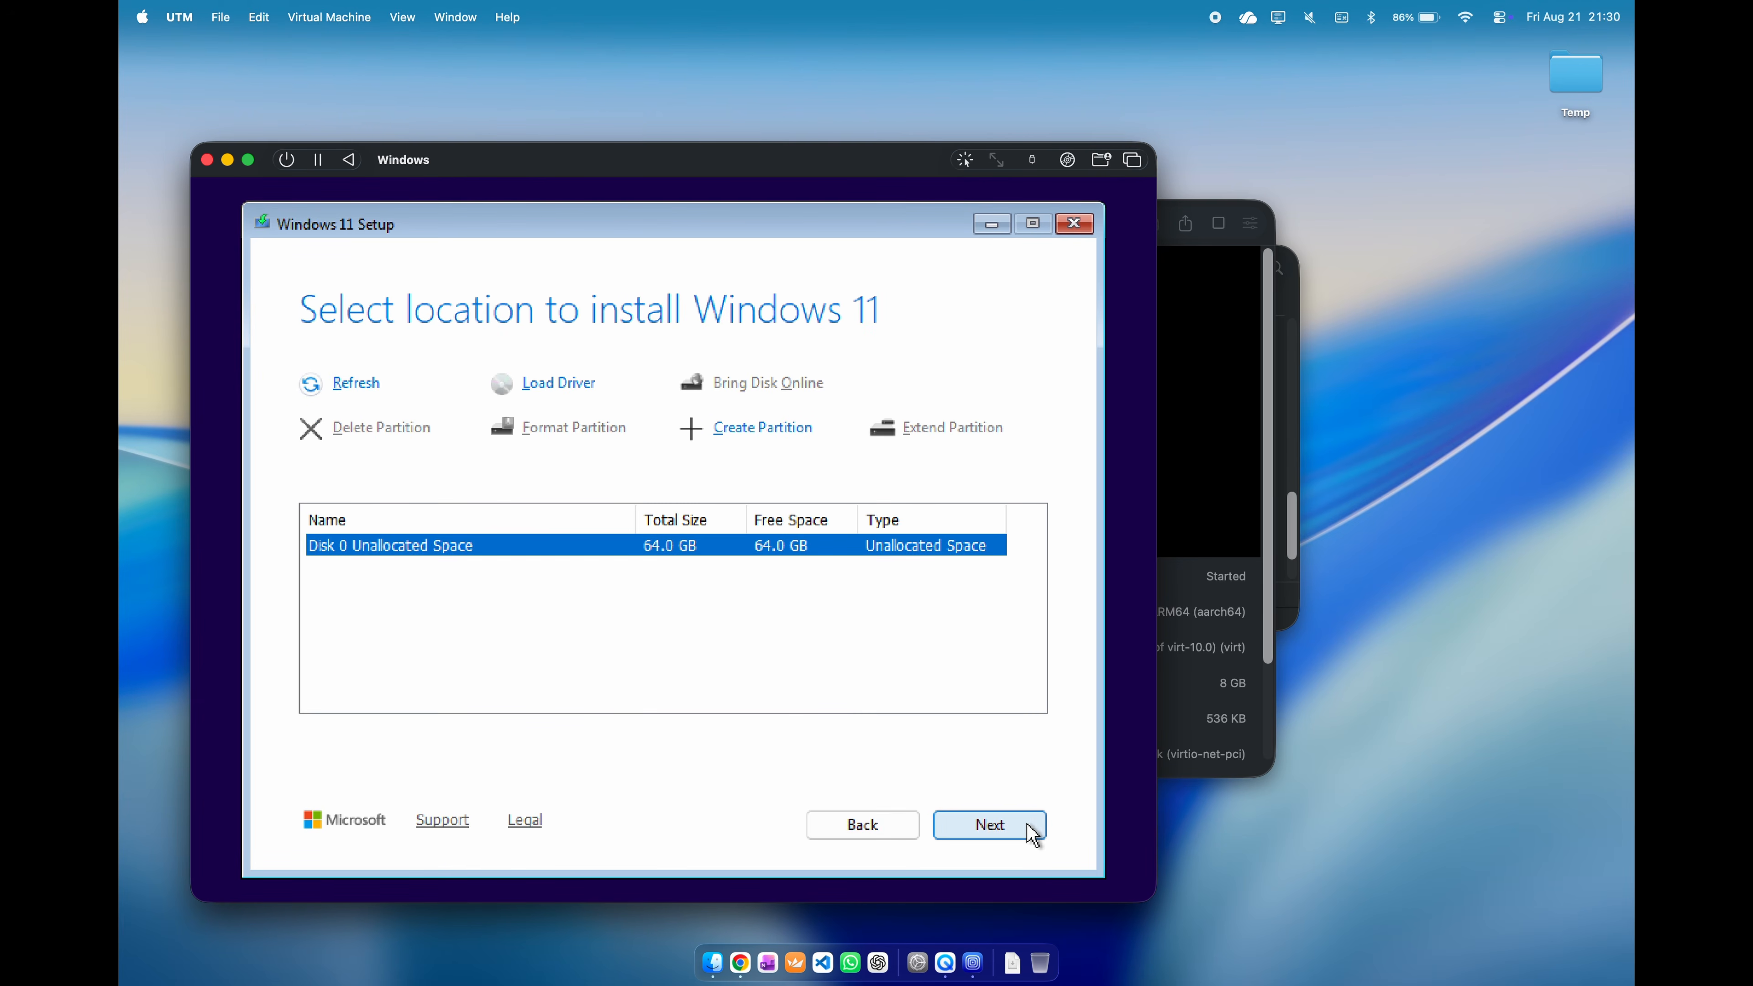
click(1033, 834)
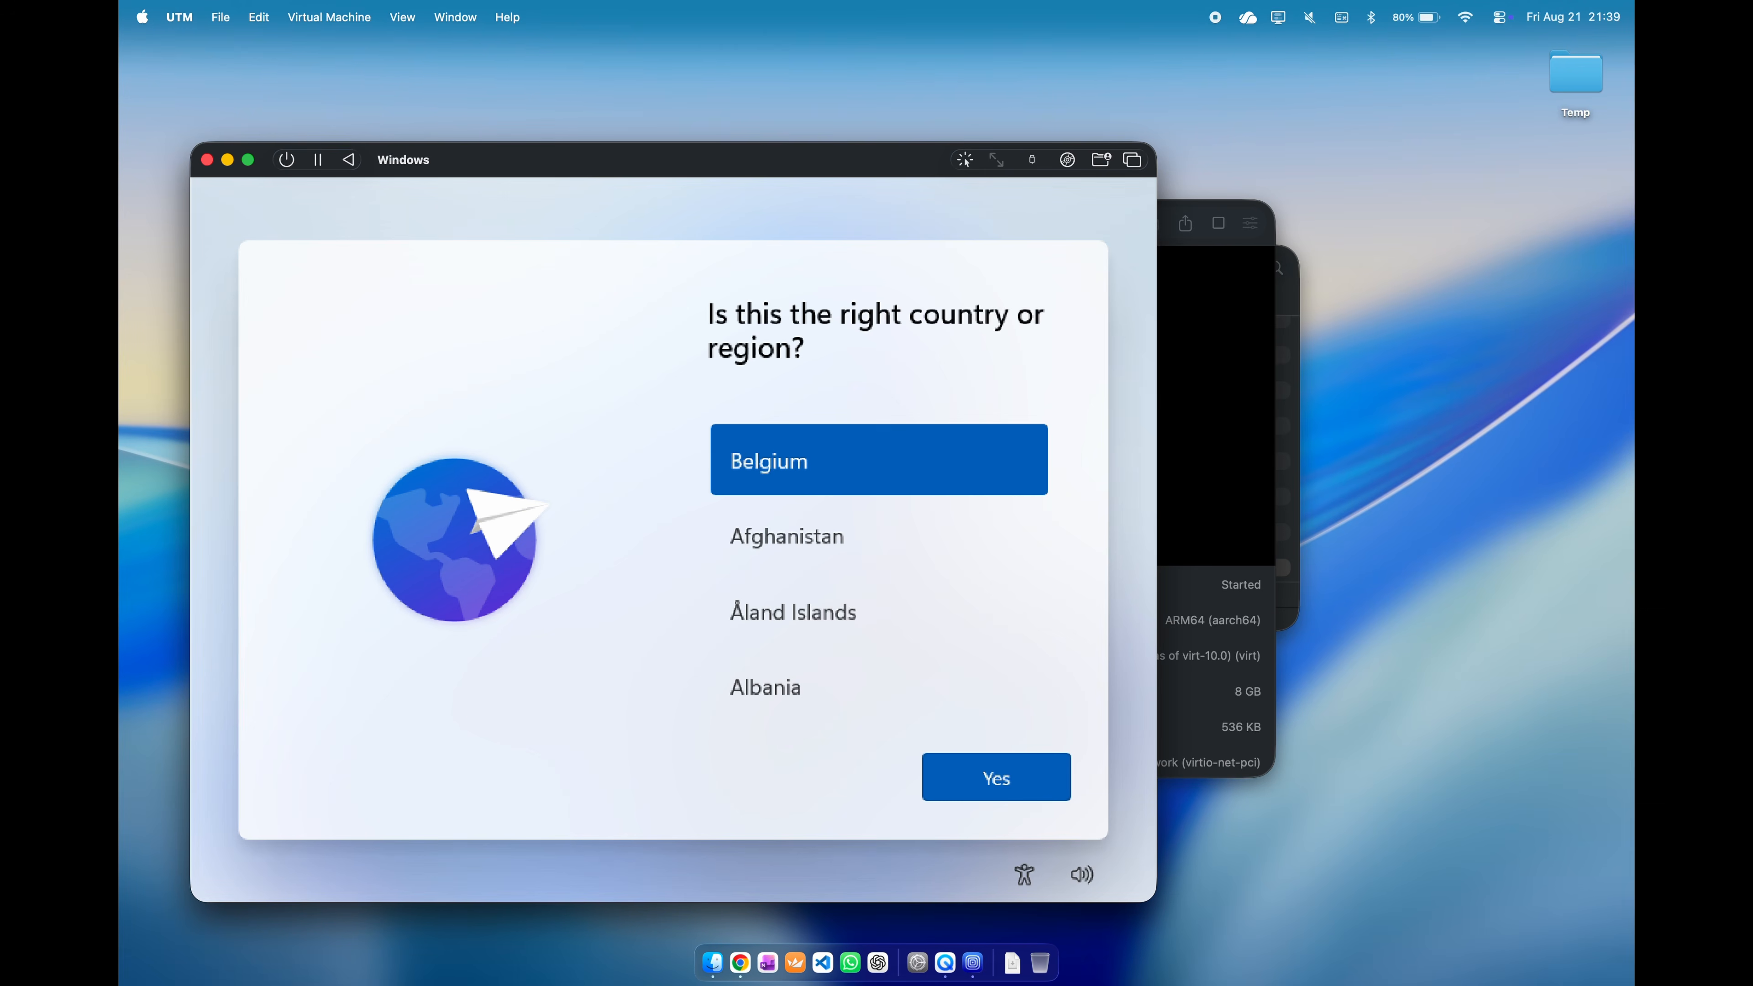
Confirm Belgium as the region, choose a Belgian keyboard layout and skip adding a second layout.
click(1021, 756)
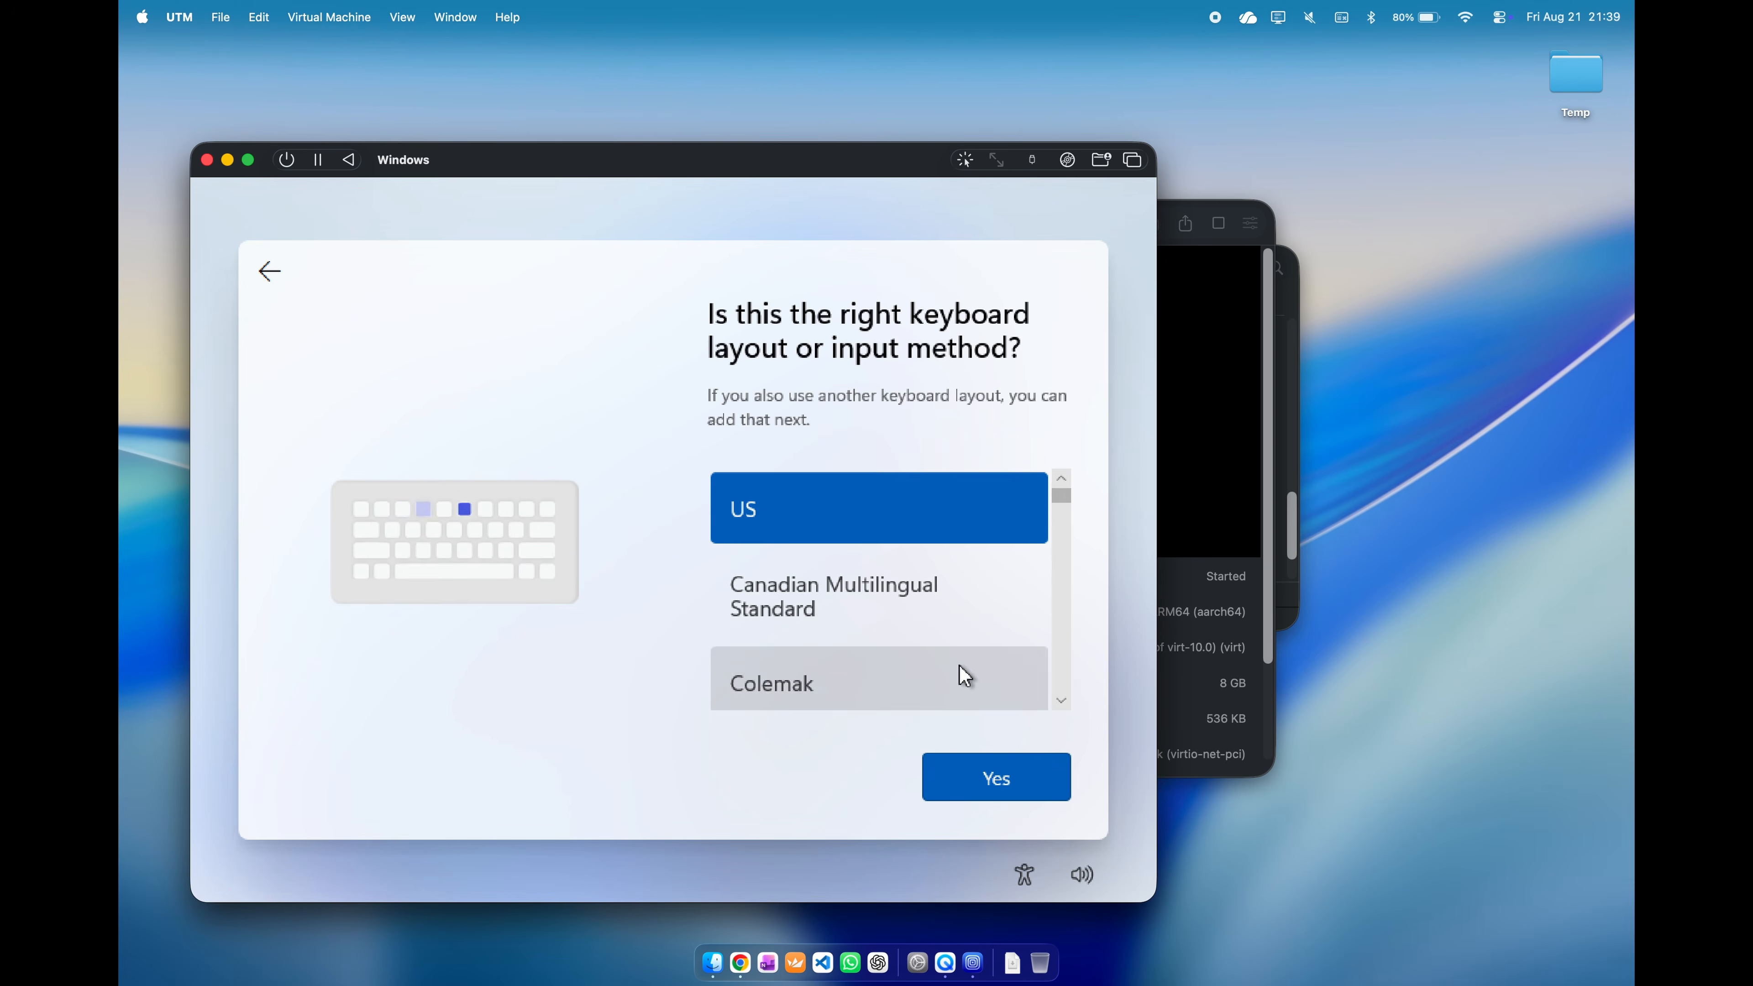
scroll(962, 669, down, 3)
scroll(963, 670, down, 10)
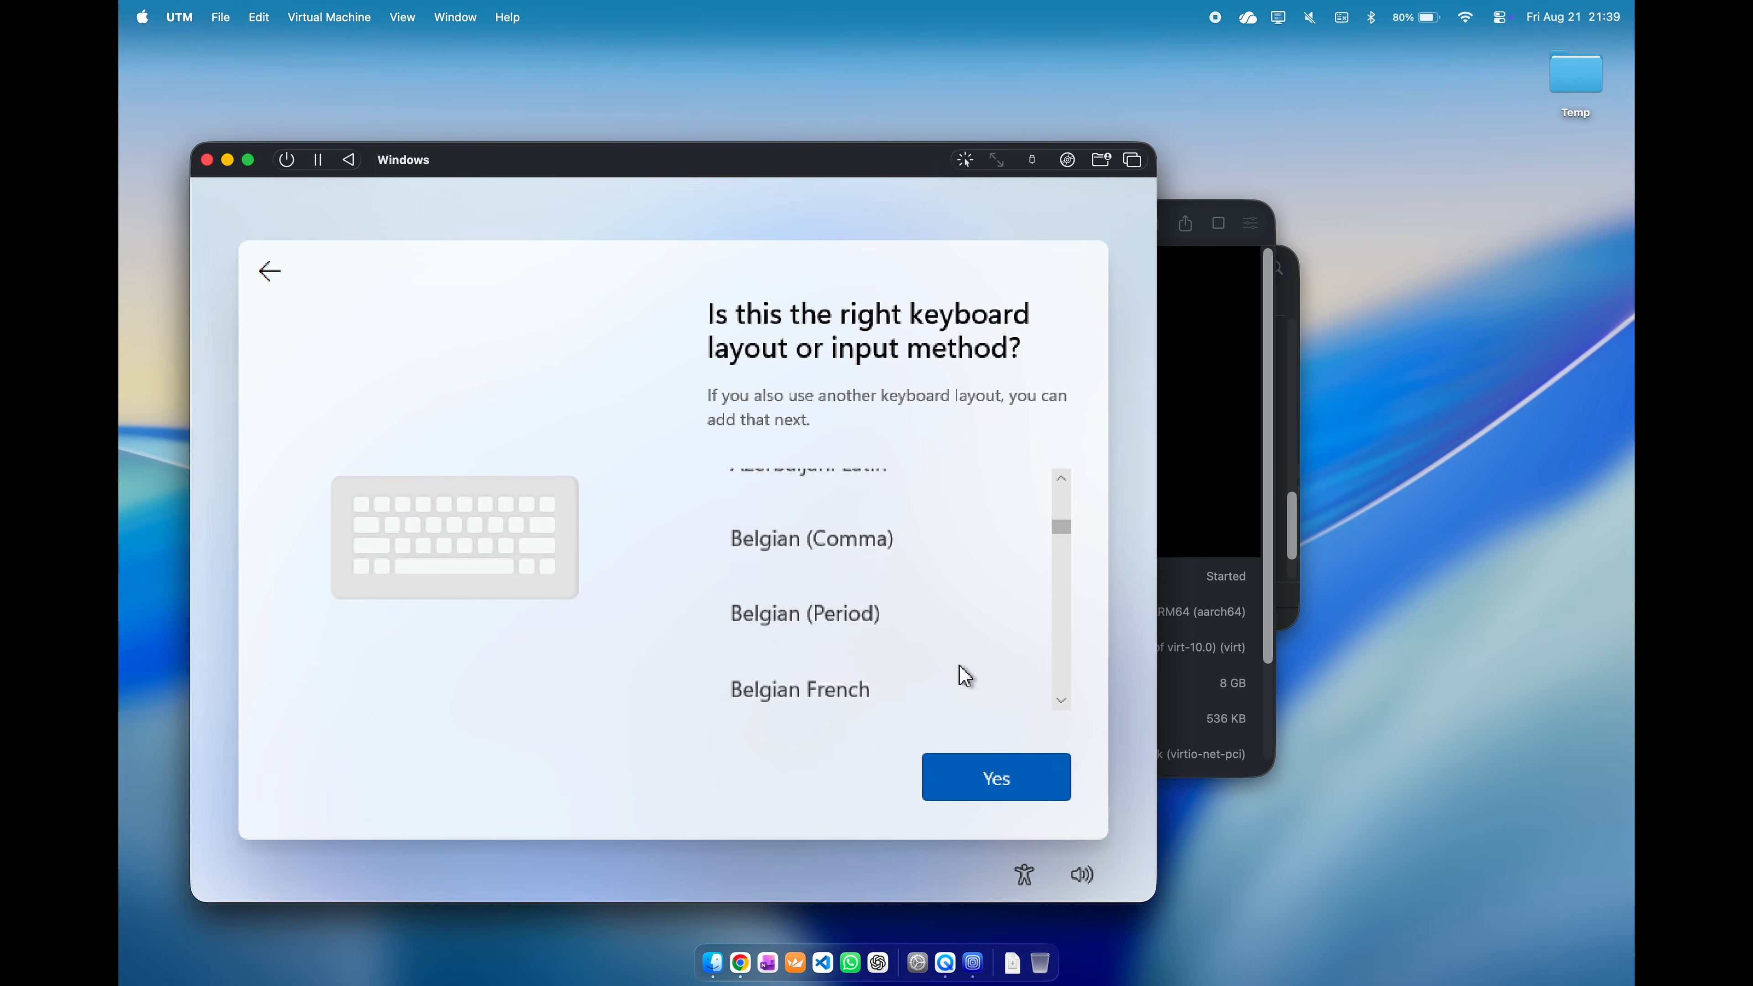
click(926, 566)
click(1036, 771)
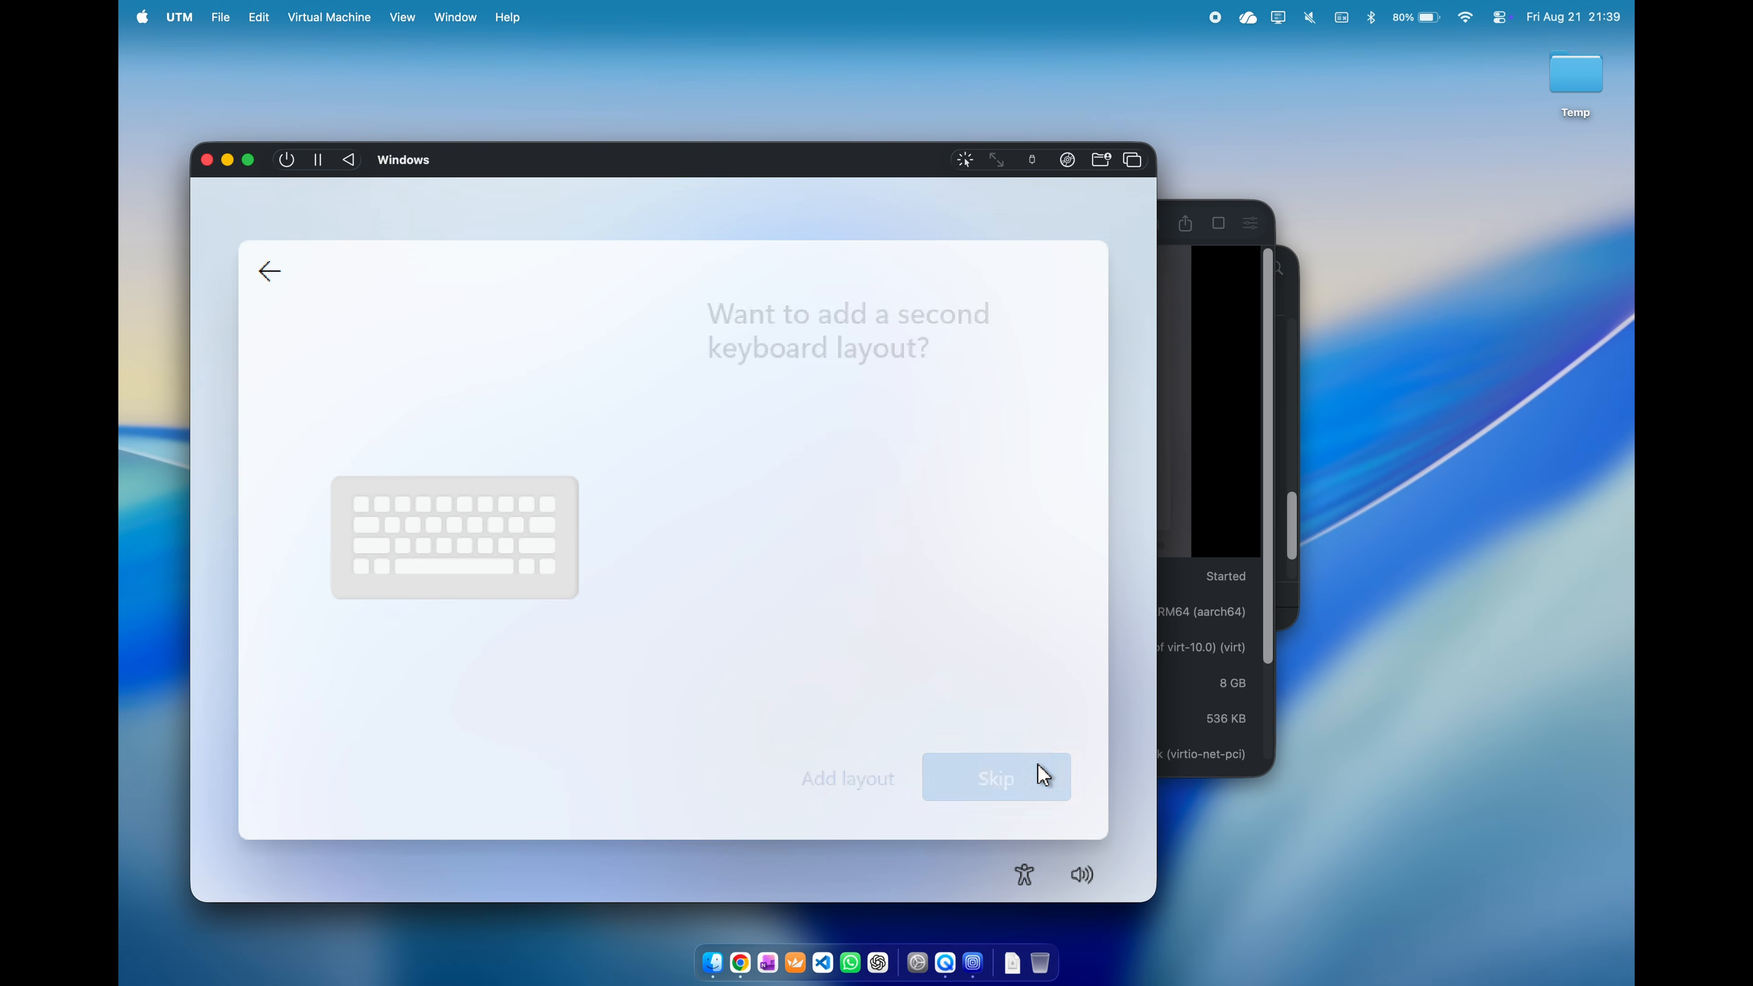
click(1045, 776)
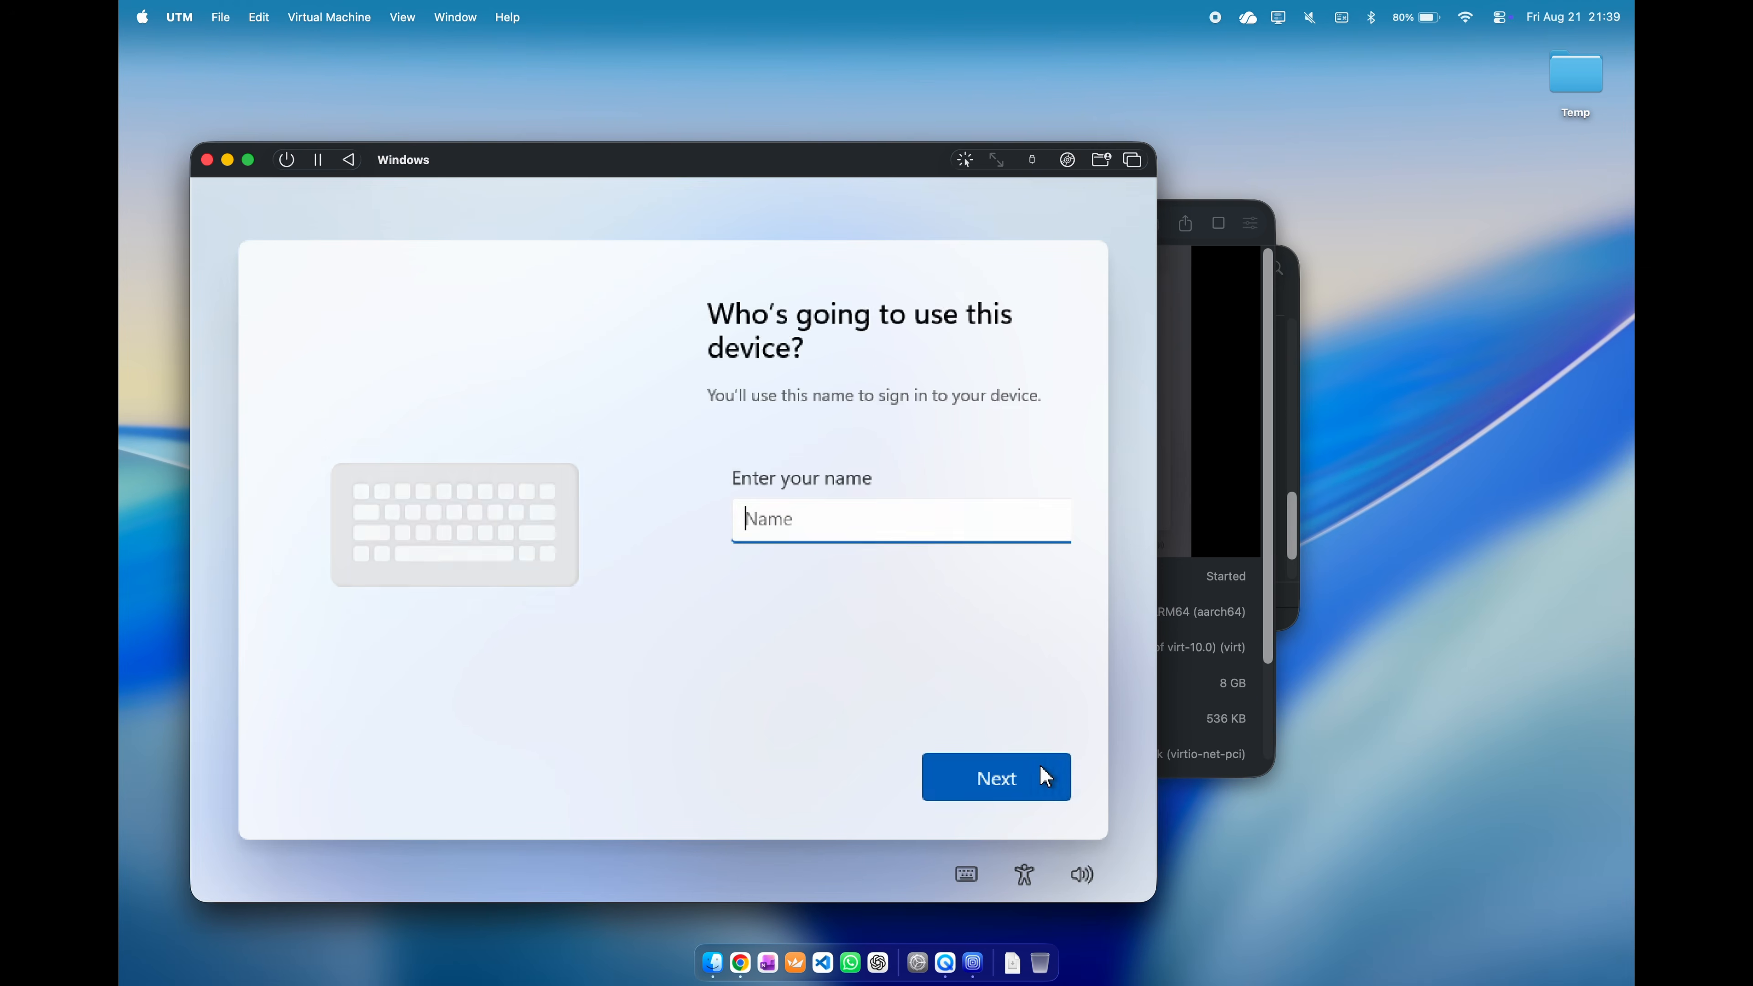
Enter the user's name for the local Windows account and continue with the password left blank.
text(Jensd)
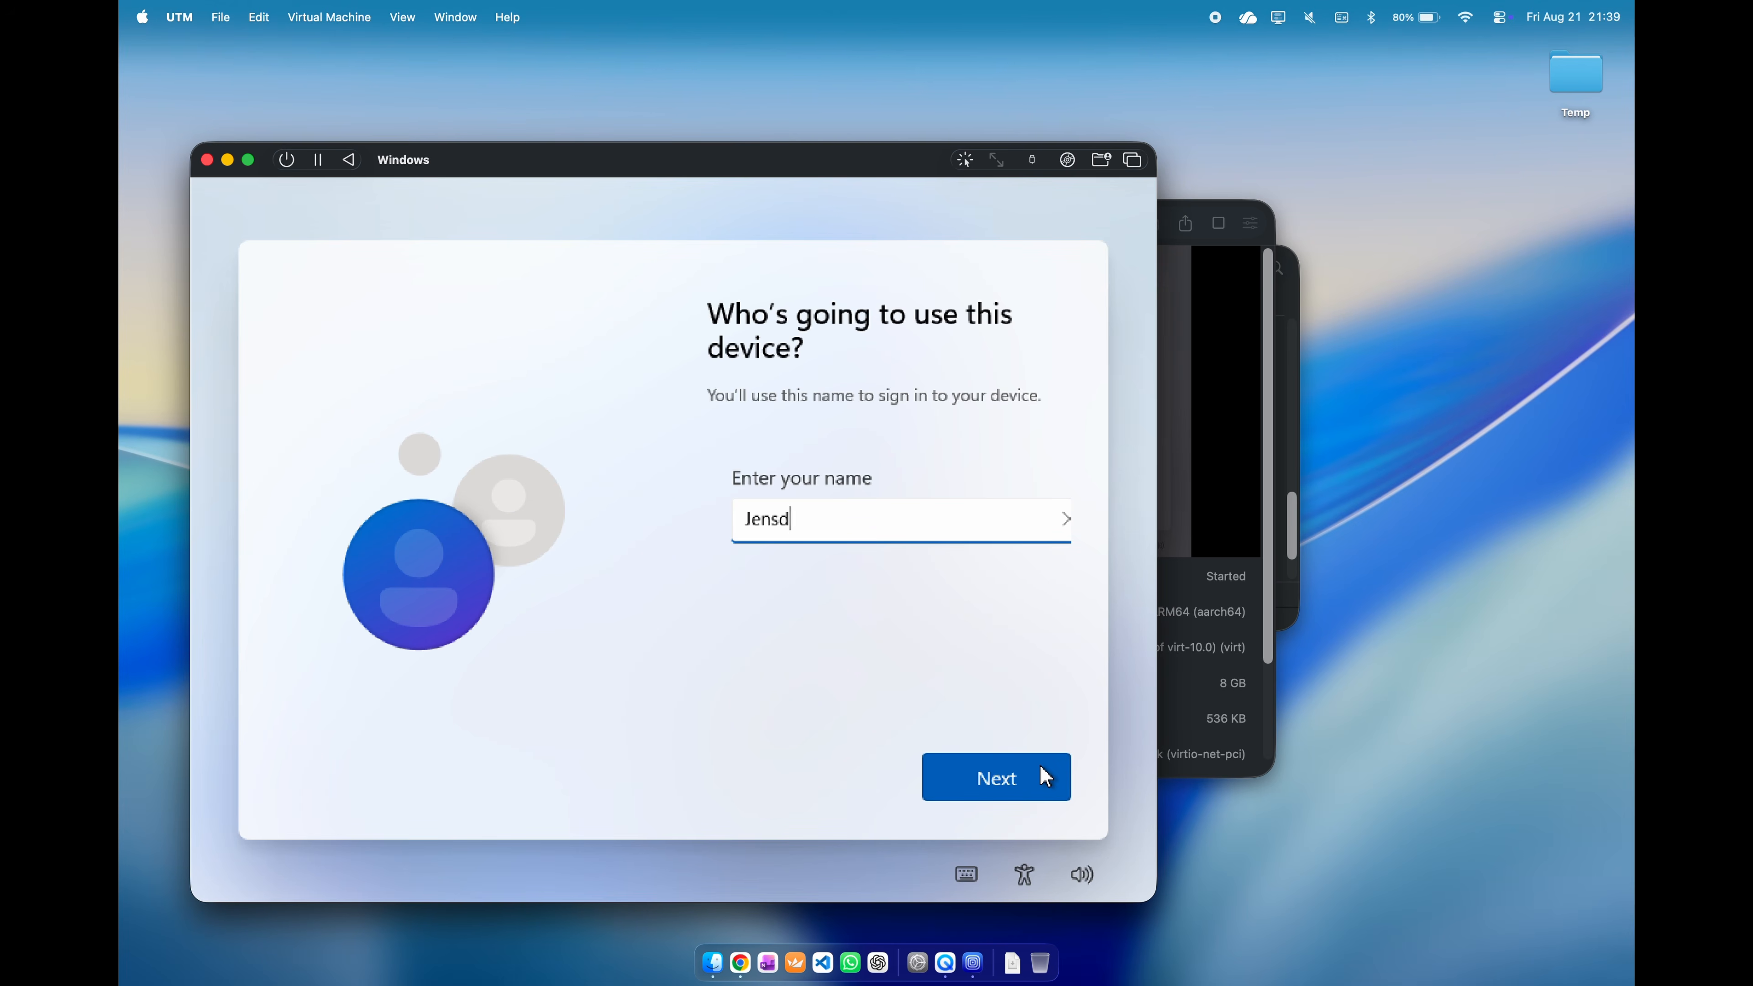
click(1045, 775)
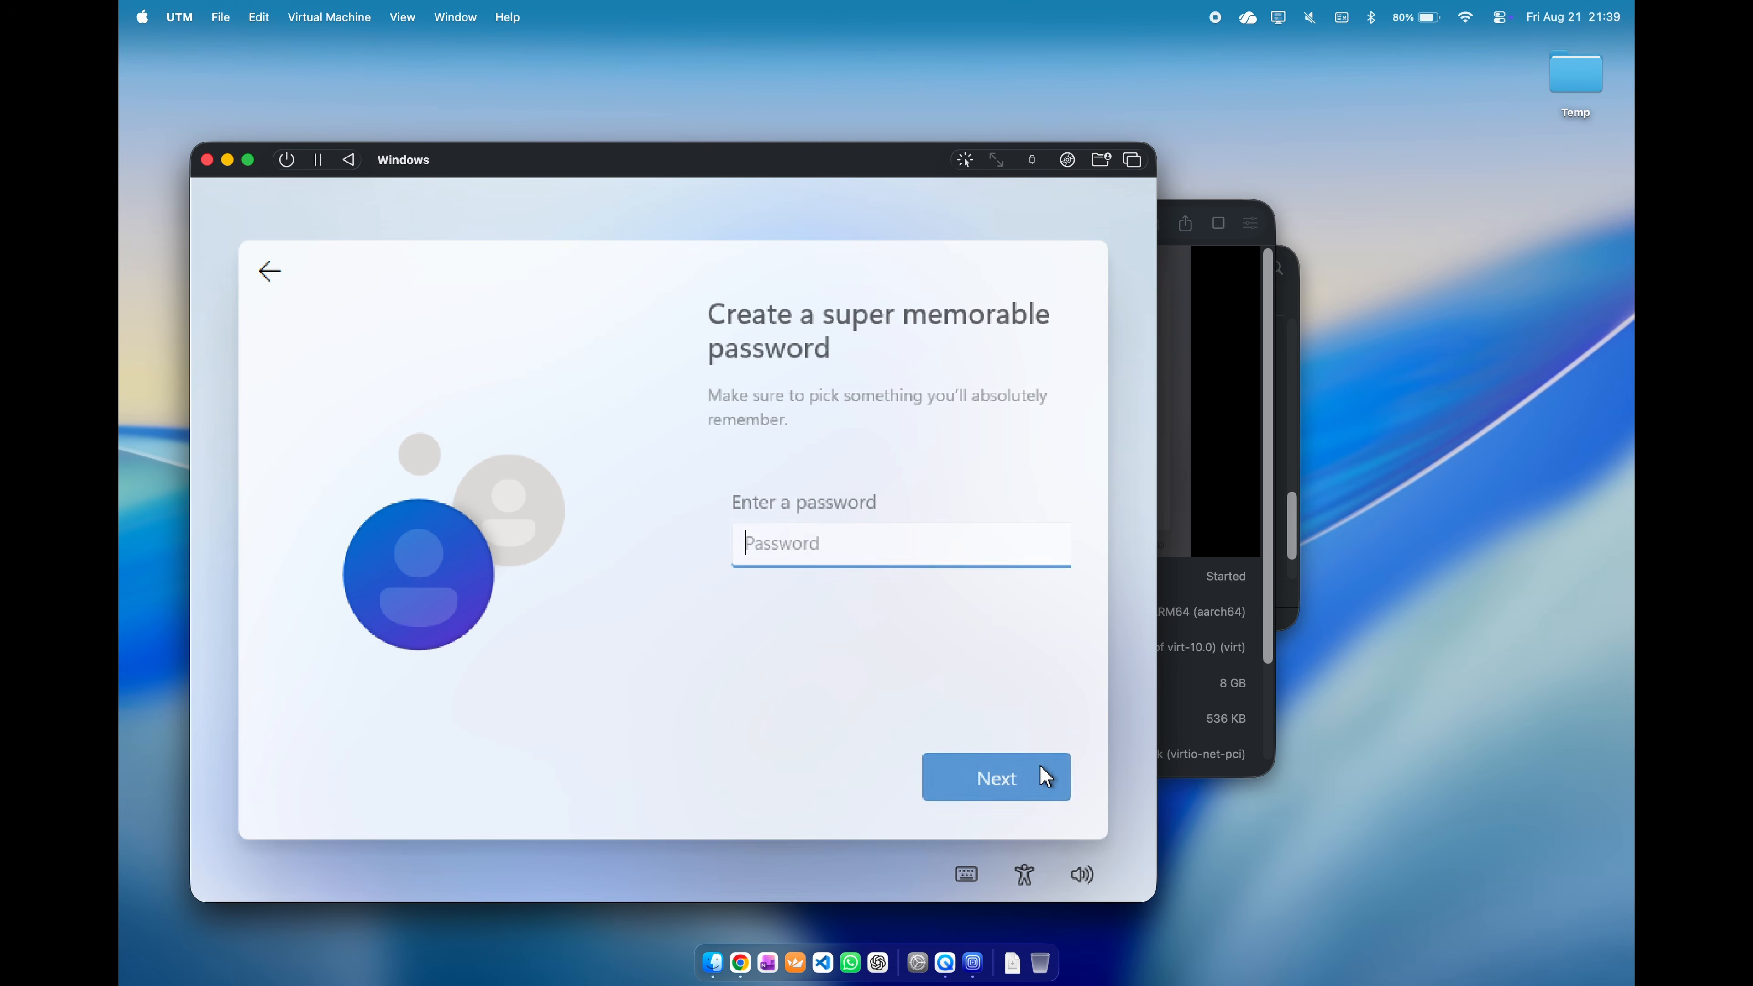
click(1046, 776)
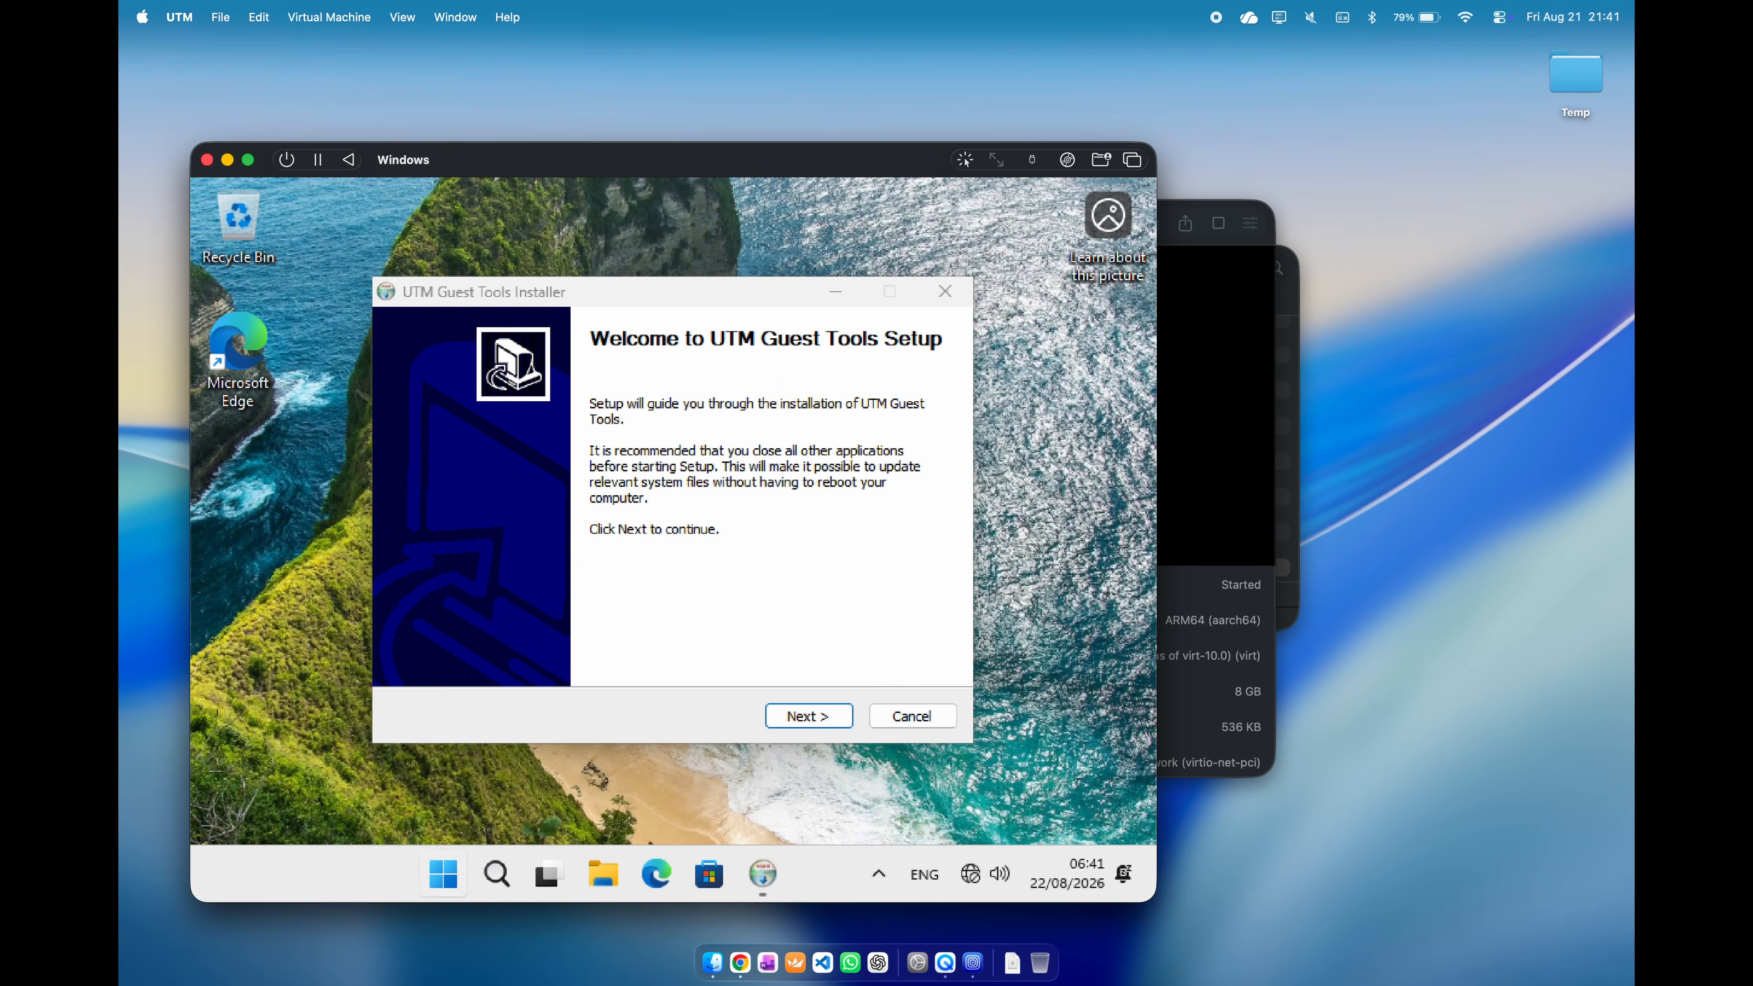
Install UTM Guest Tools in Windows by running the setup wizard through to completion.
key(super)
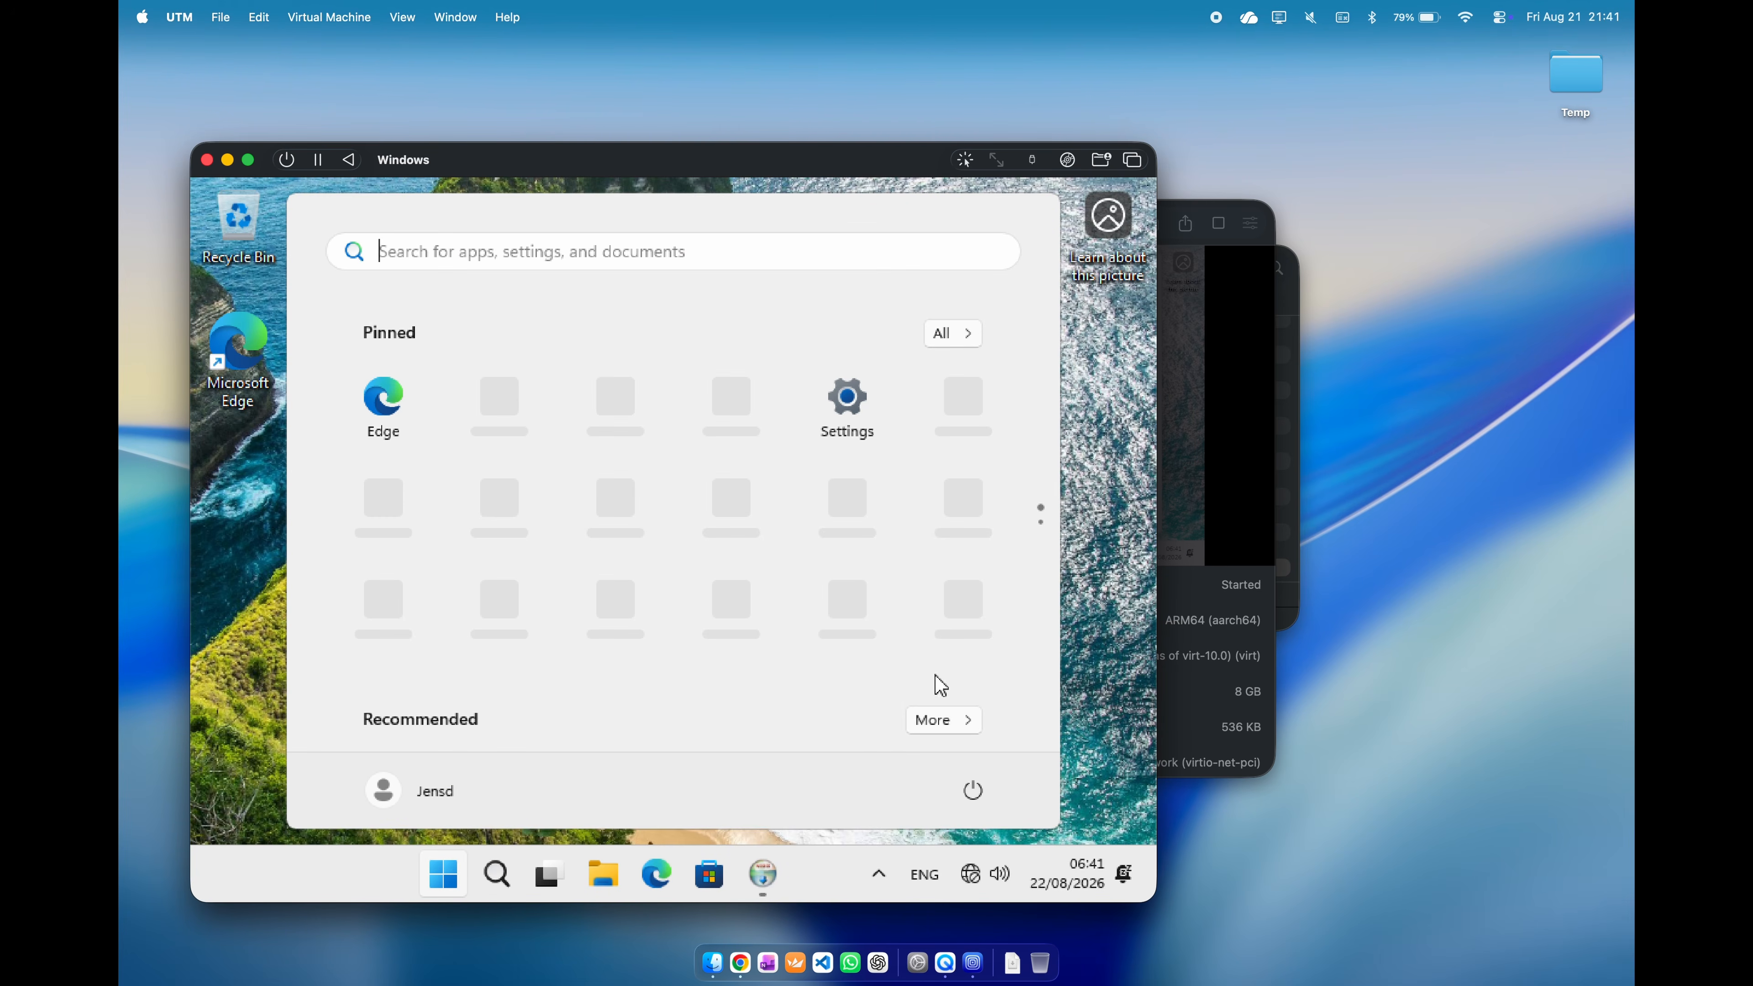
click(1093, 541)
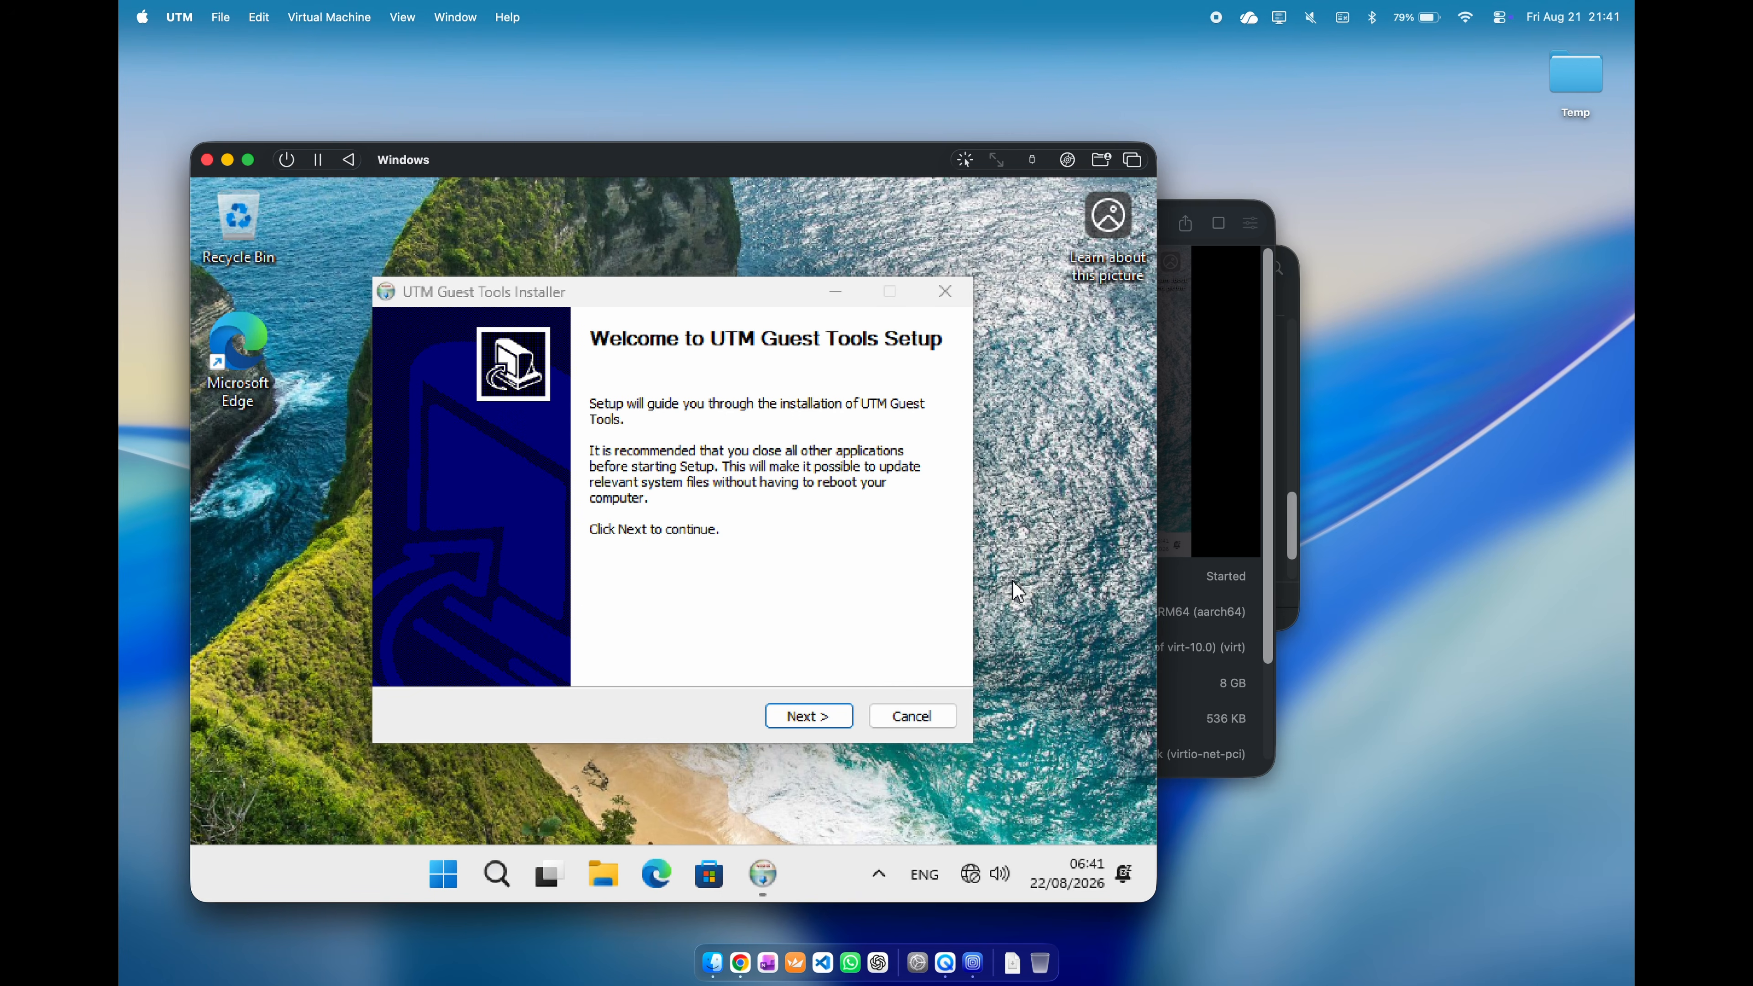
click(847, 718)
click(848, 718)
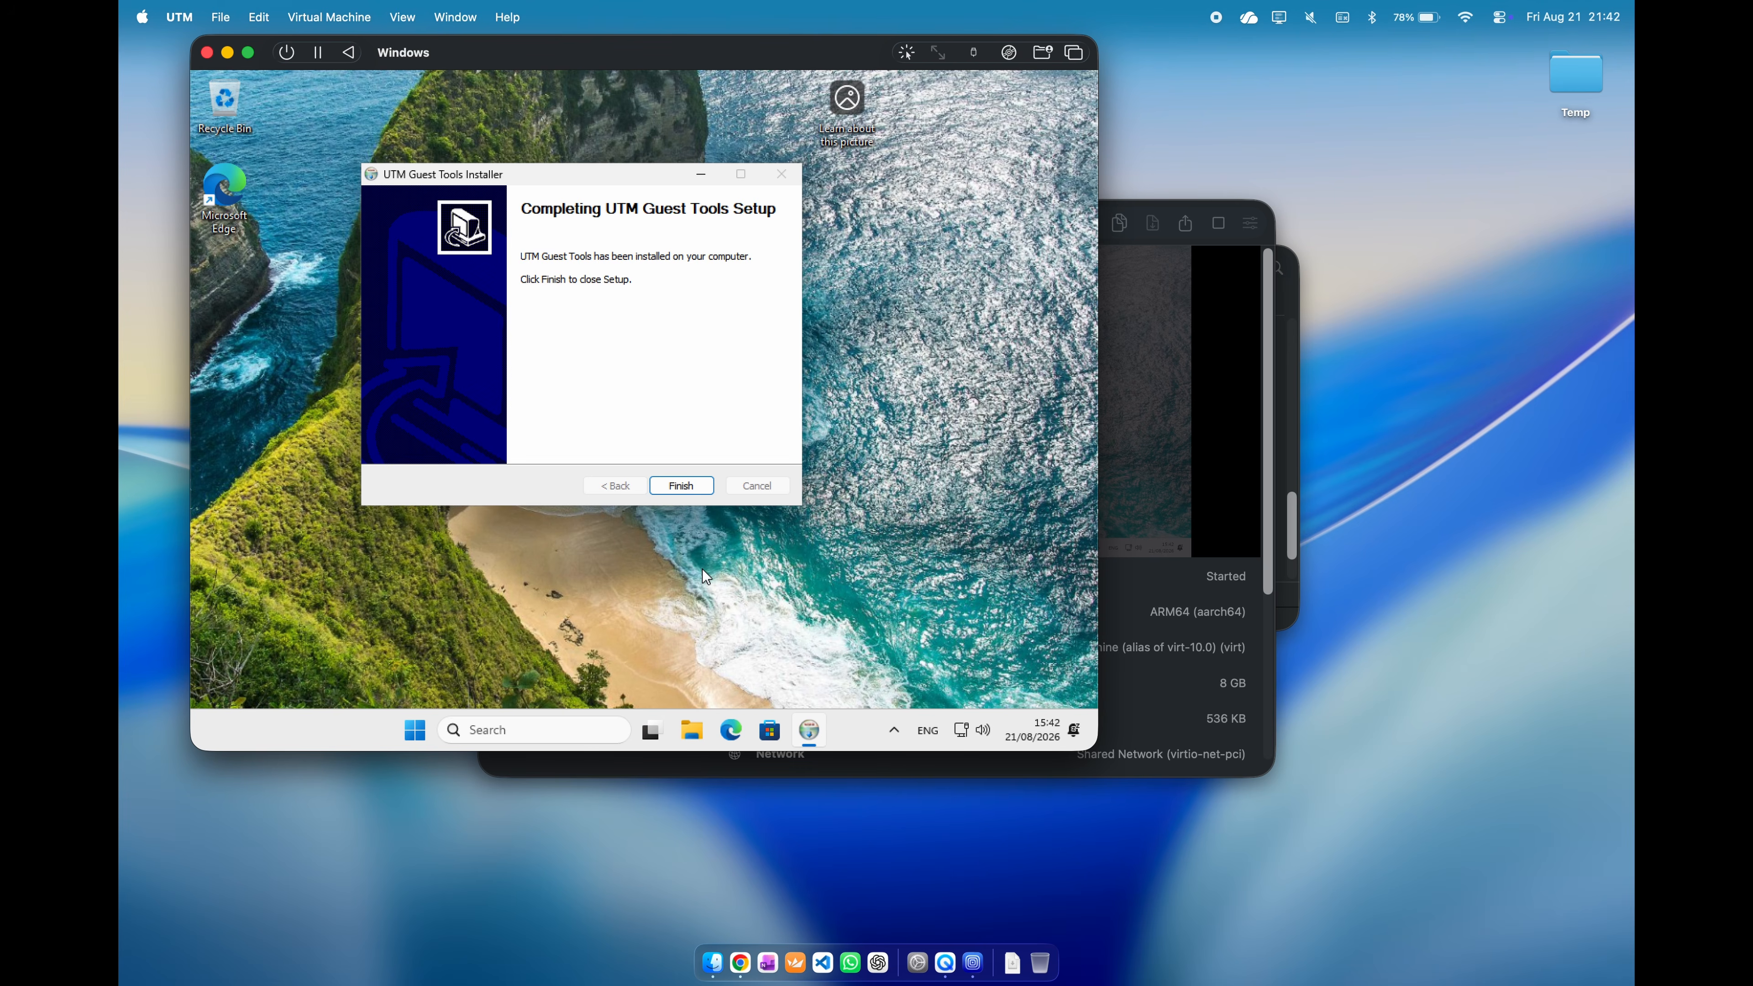
click(706, 484)
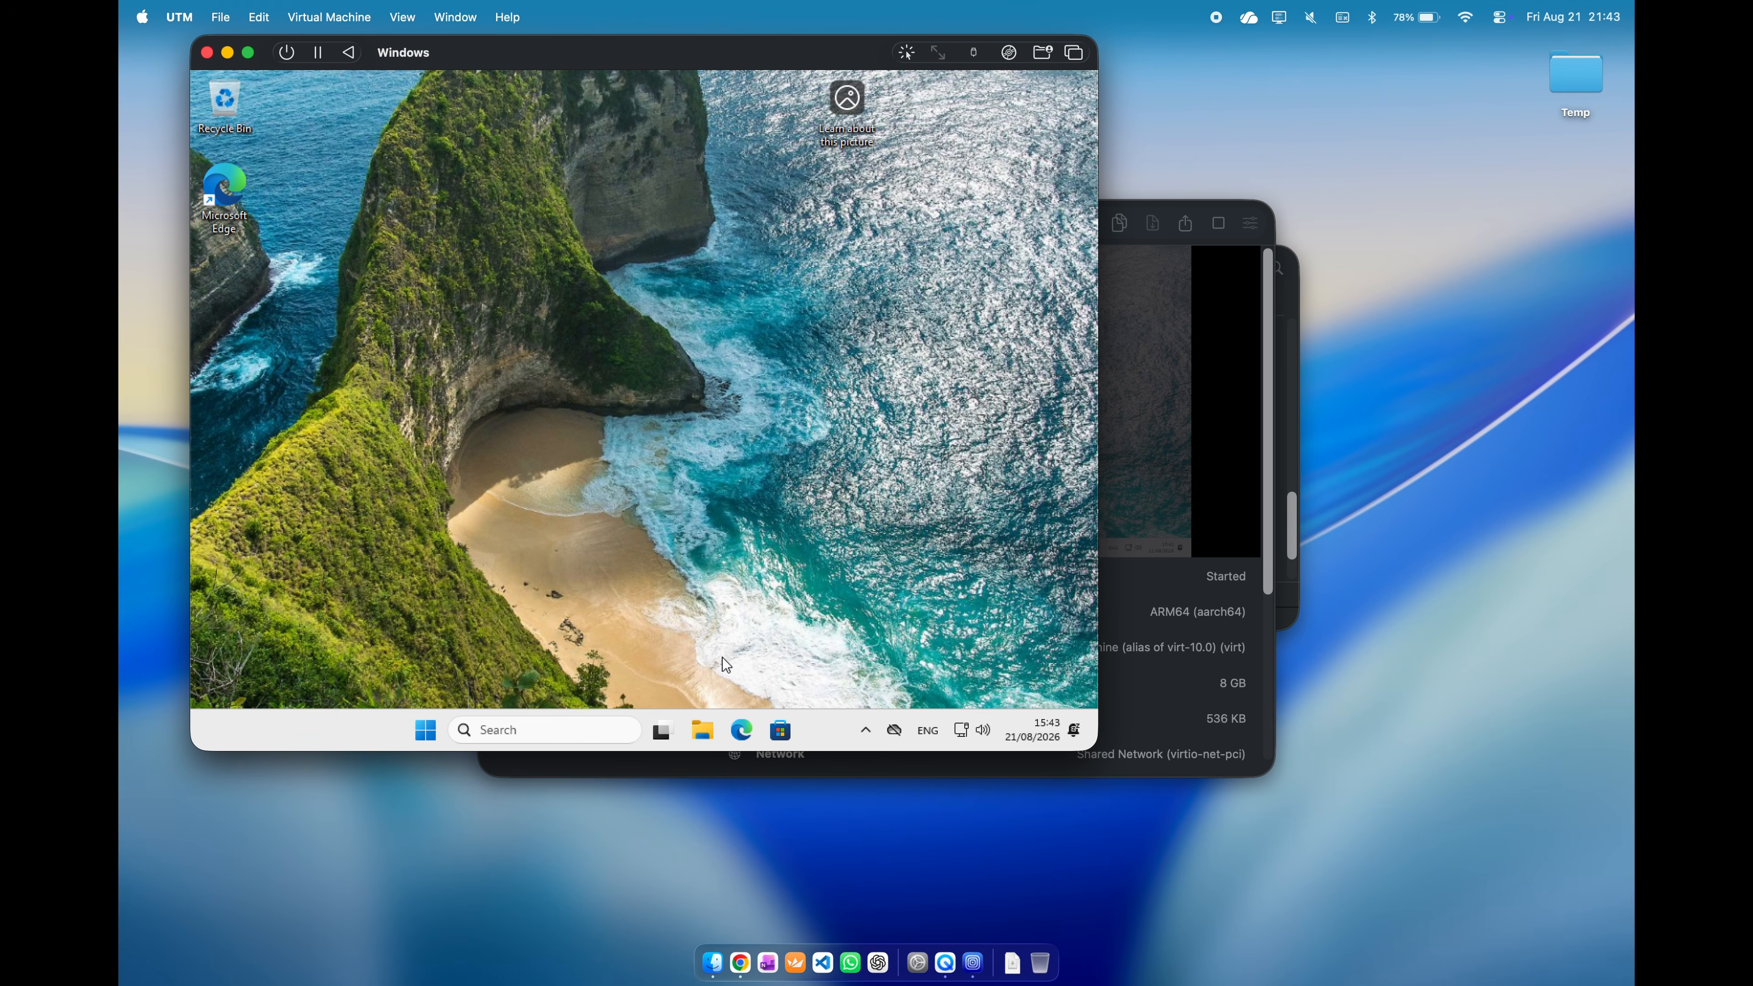
Open Microsoft Edge and complete its first-run setup without signing in, choosing Don't allow for bringing in browsing data.
click(742, 729)
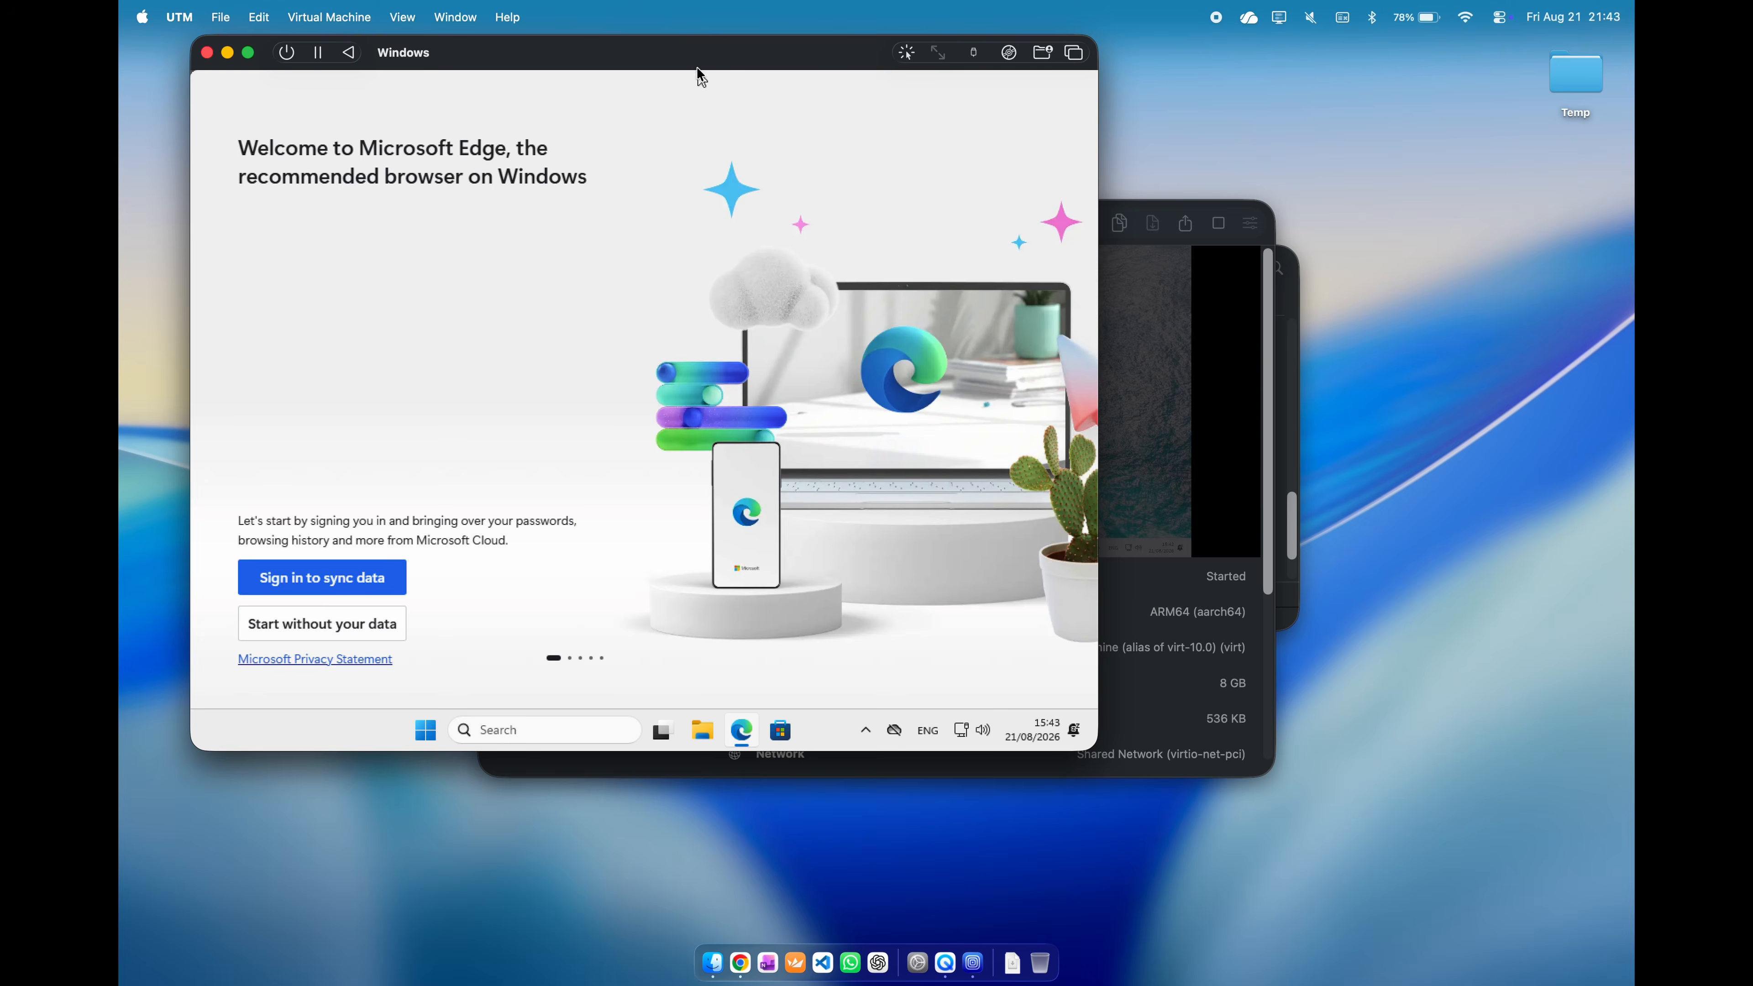
drag(703, 61, 859, 200)
click(535, 768)
click(562, 710)
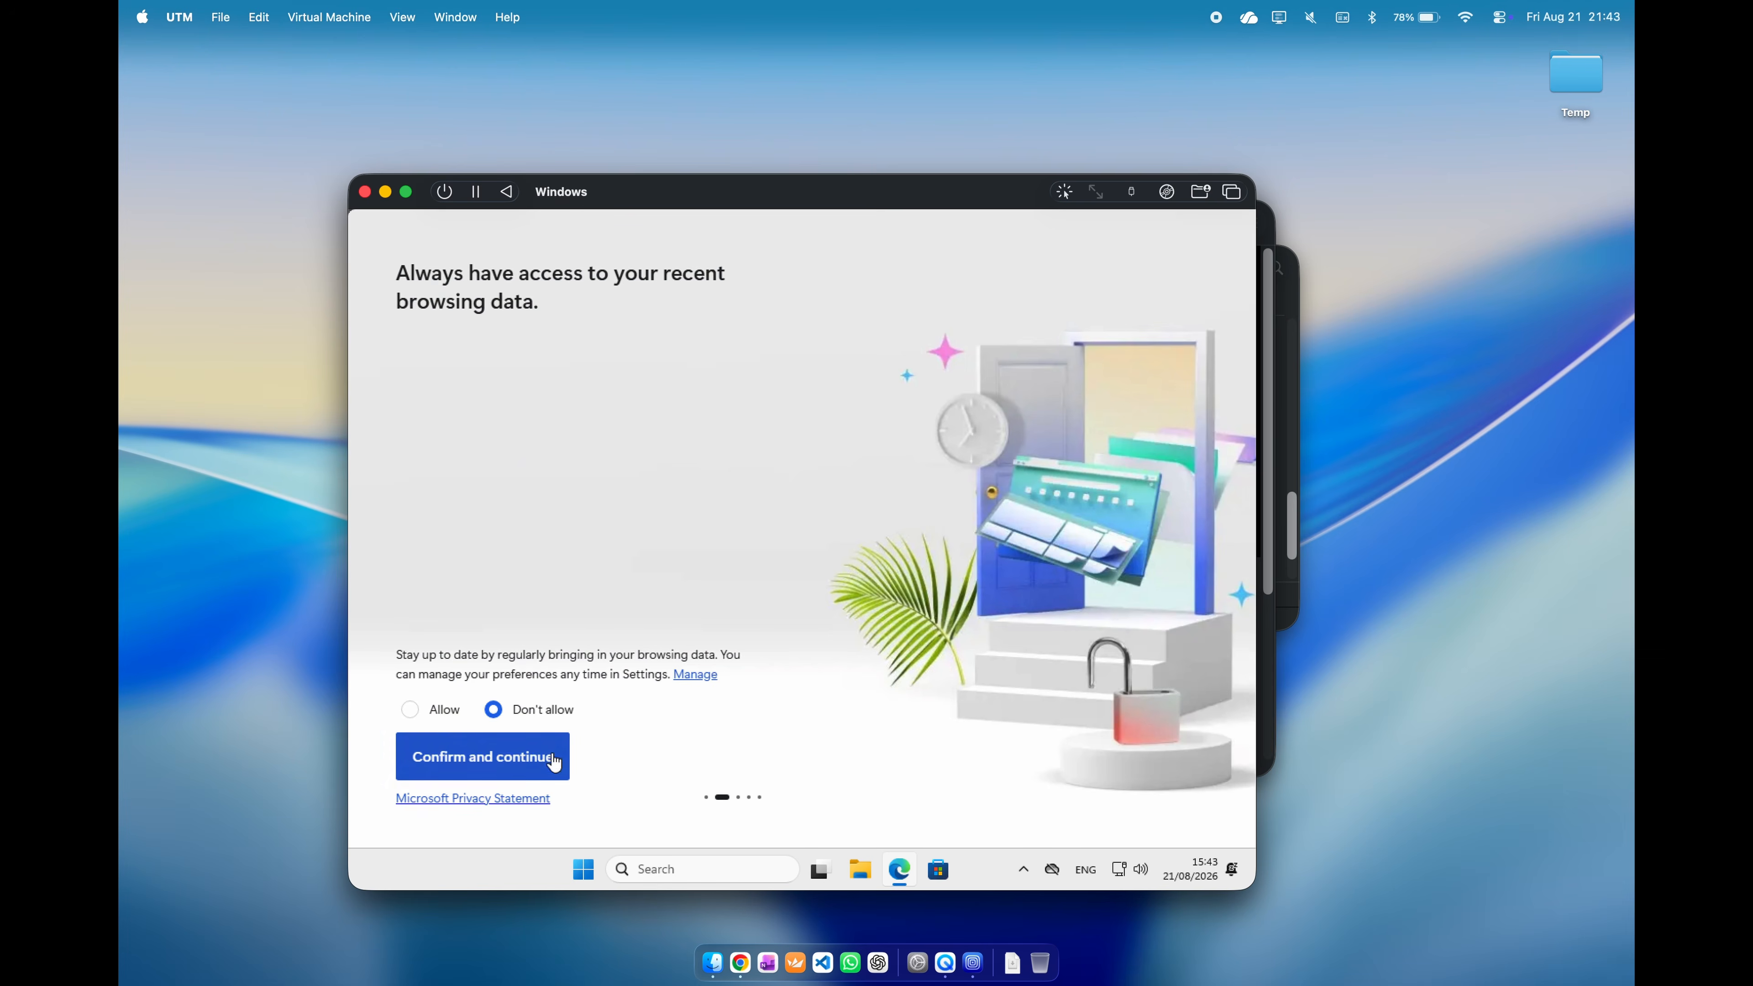
click(555, 759)
click(555, 718)
click(587, 767)
click(583, 763)
Load google.com in Edge to test the internet connection, and close the browser tabs.
click(740, 261)
text(google.com)
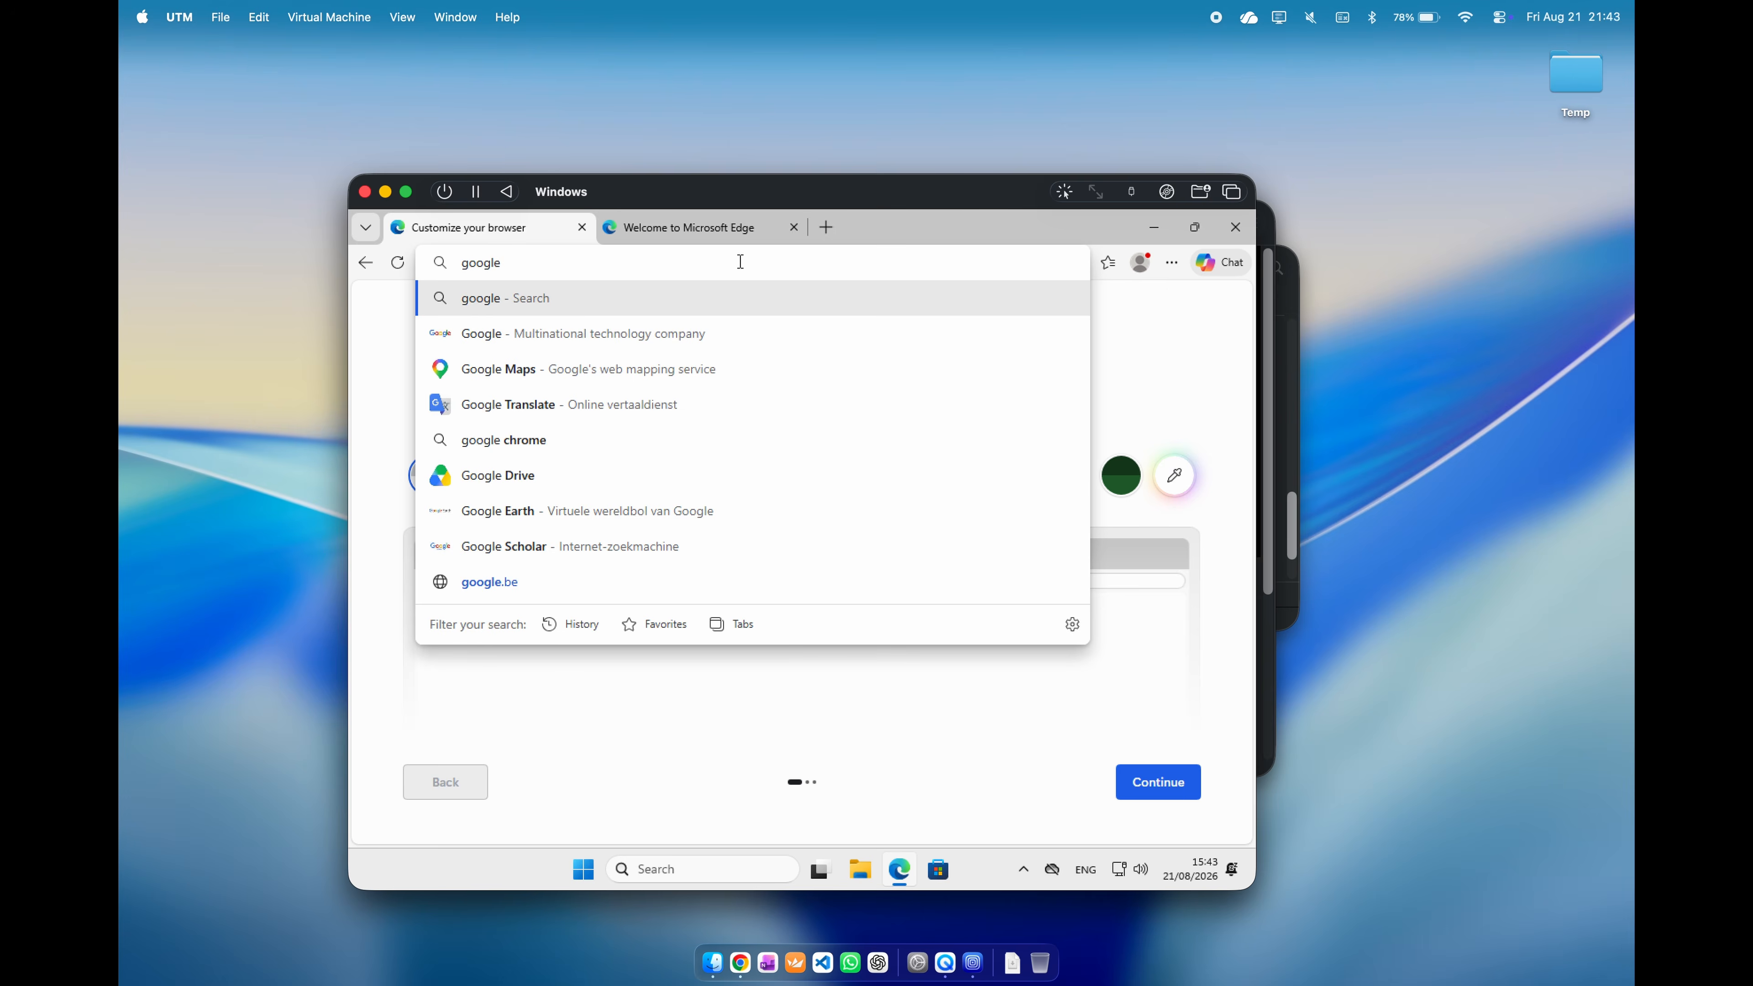
key(Return)
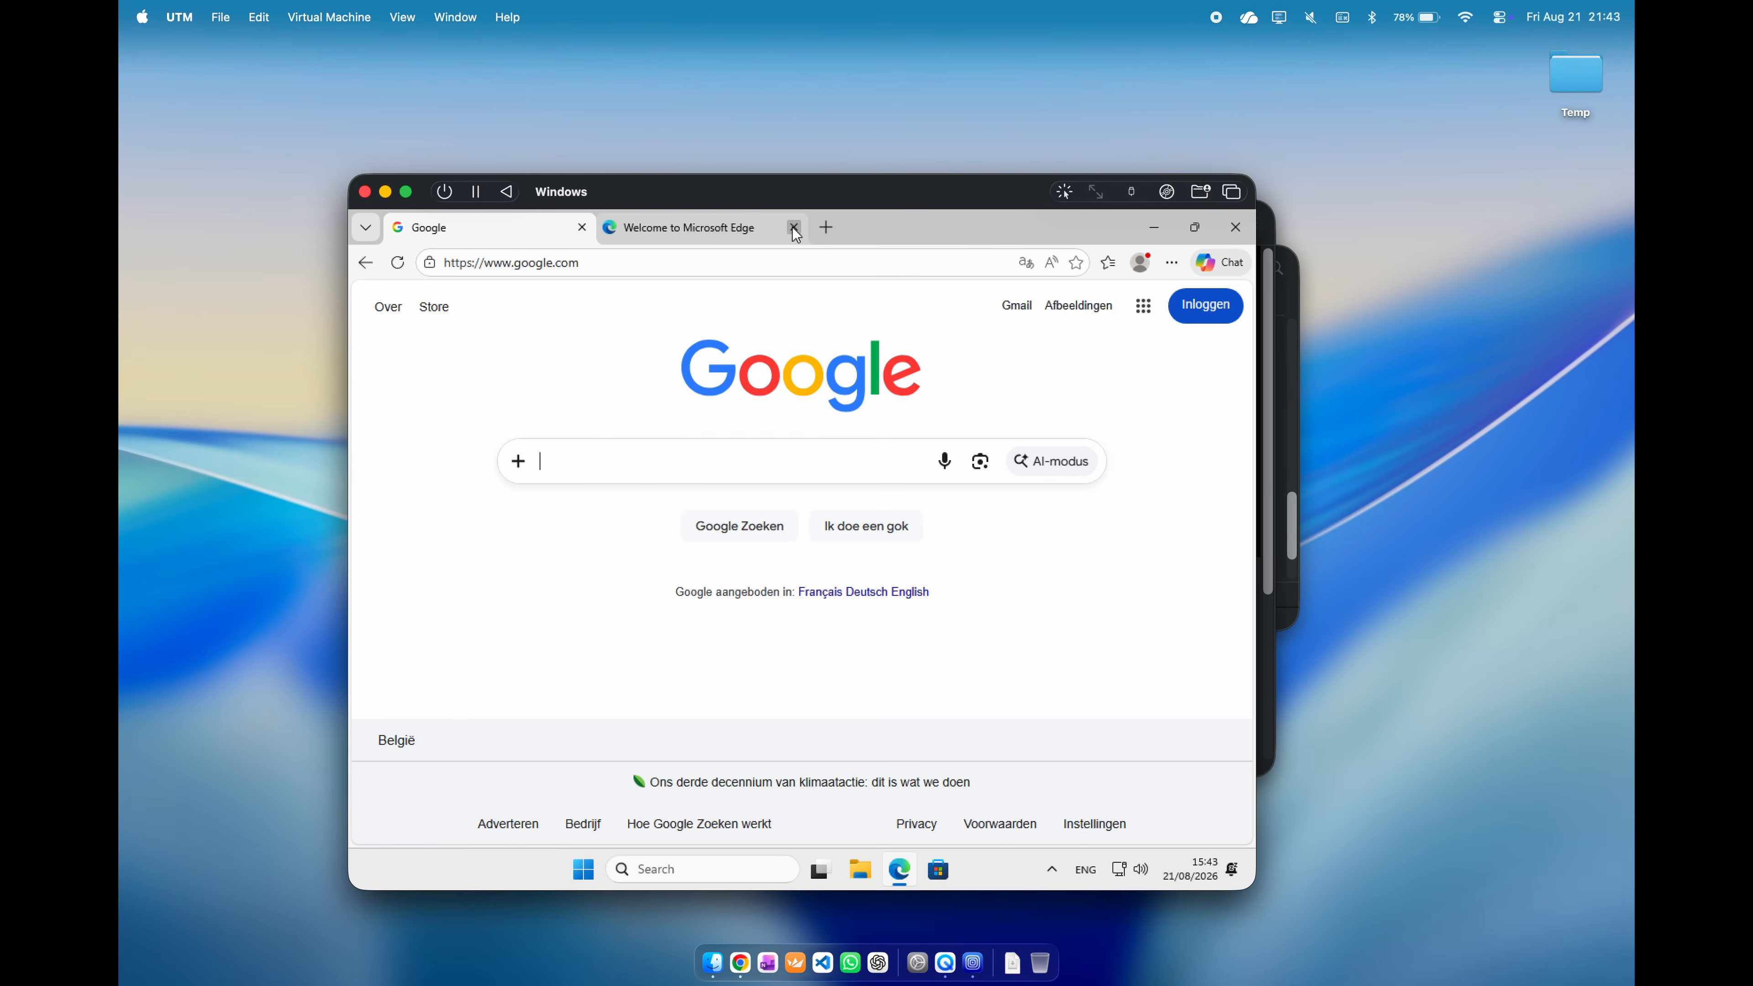
middle_click(613, 227)
click(587, 229)
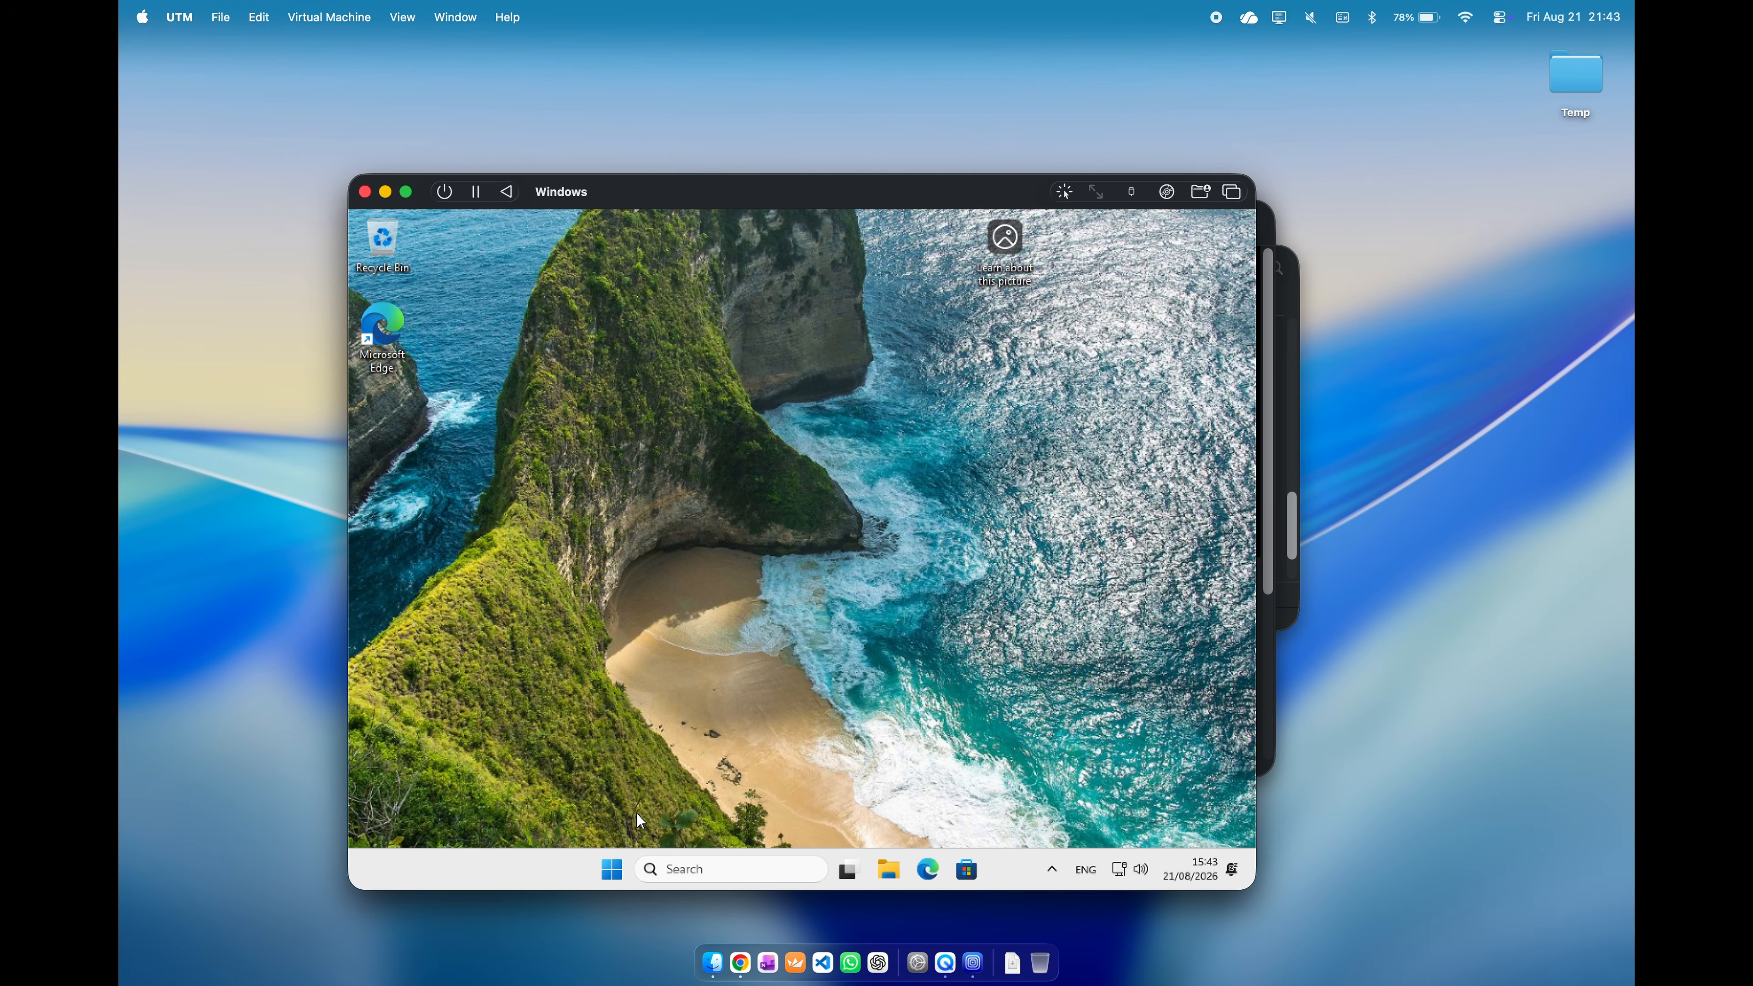
Open the System About page in Settings to examine the virtual machine's storage, memory, graphics and processor specifications.
click(616, 864)
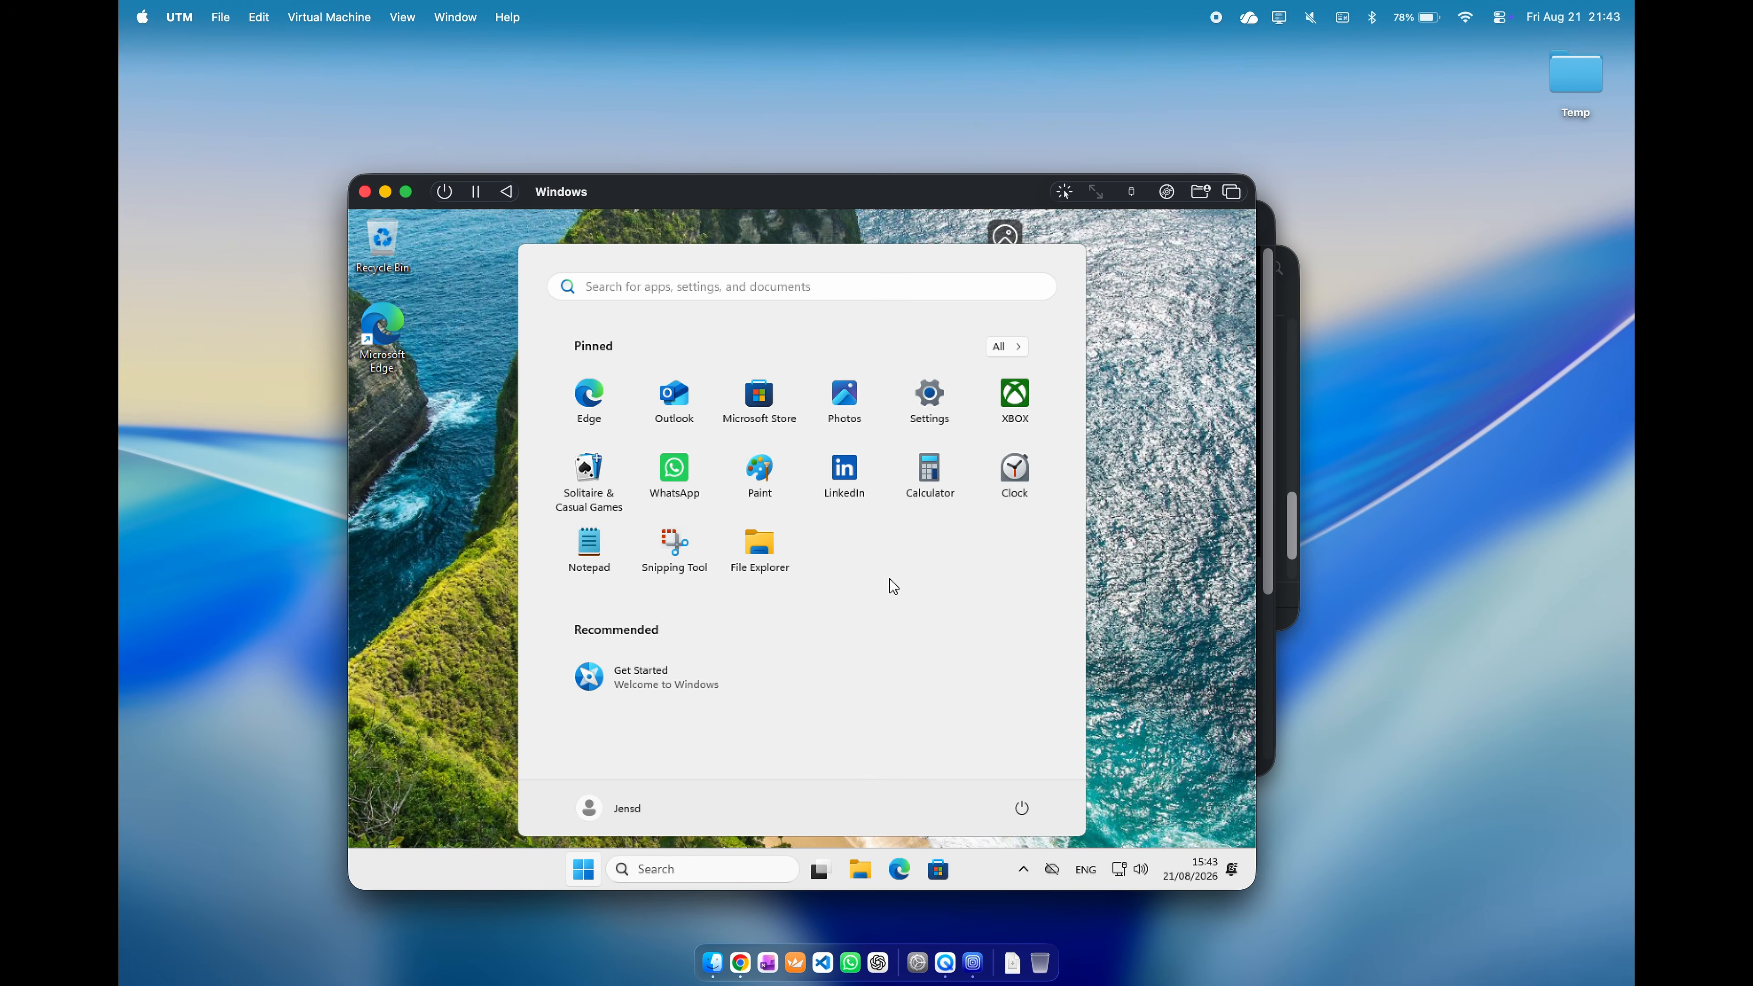
click(931, 395)
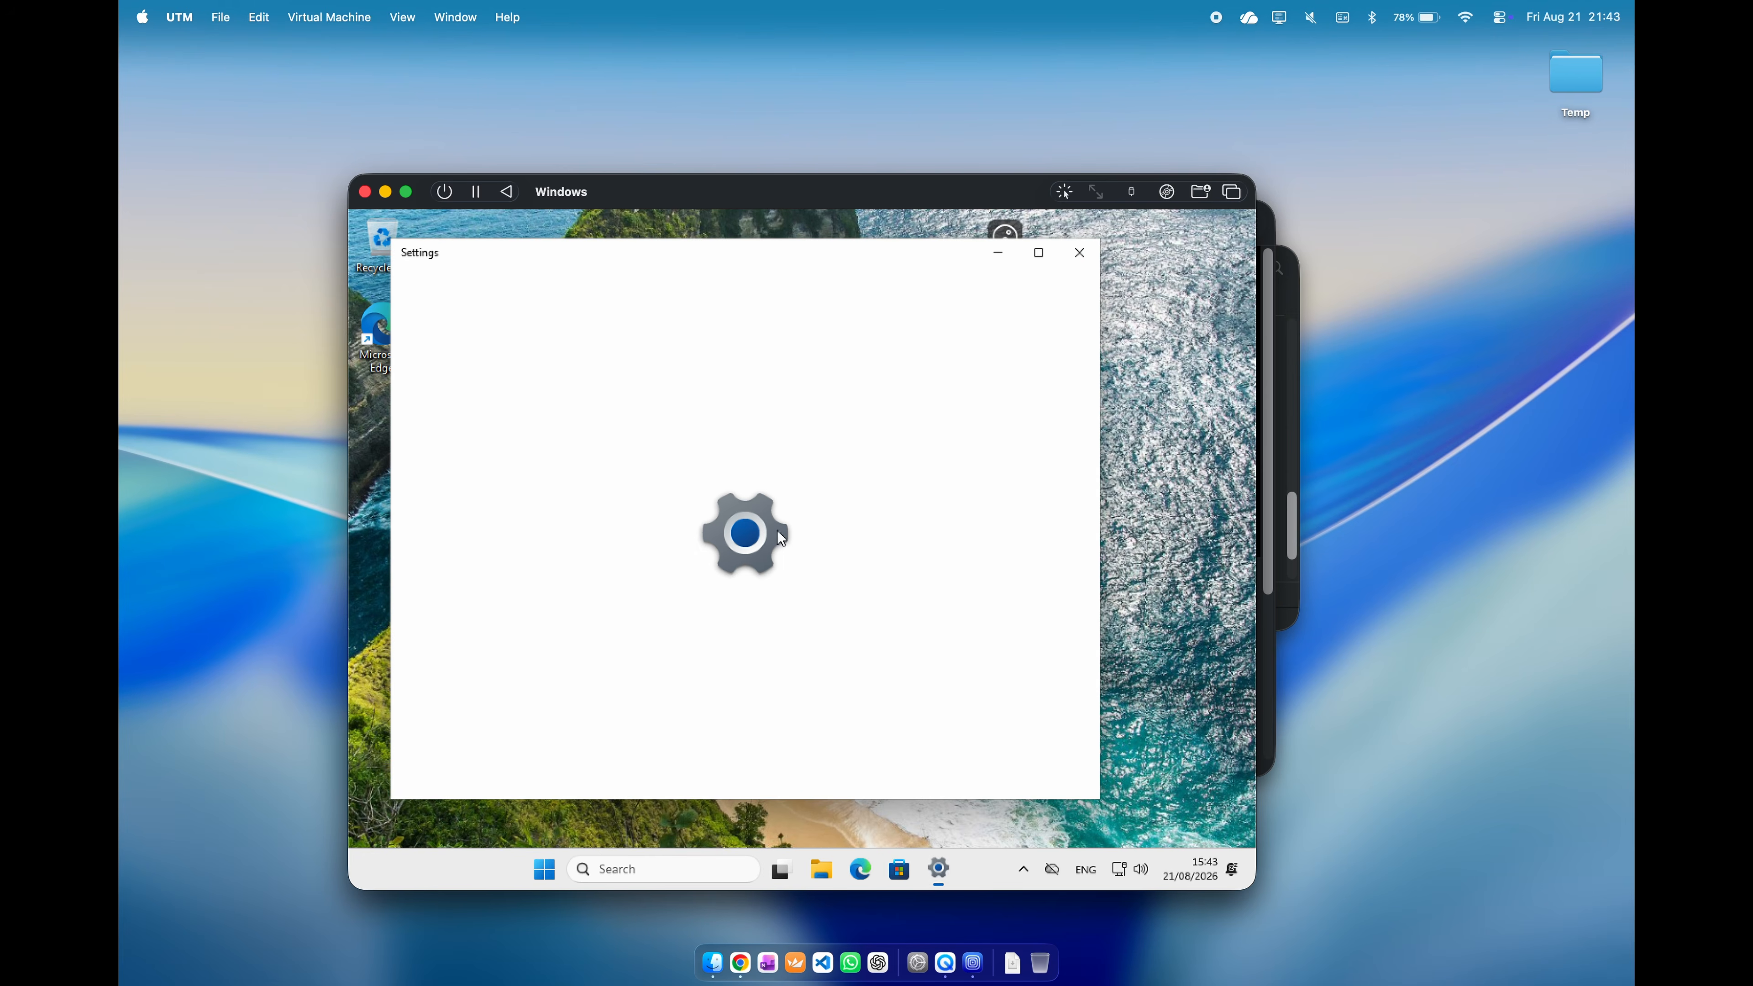
click(528, 420)
scroll(1035, 571, down, 10)
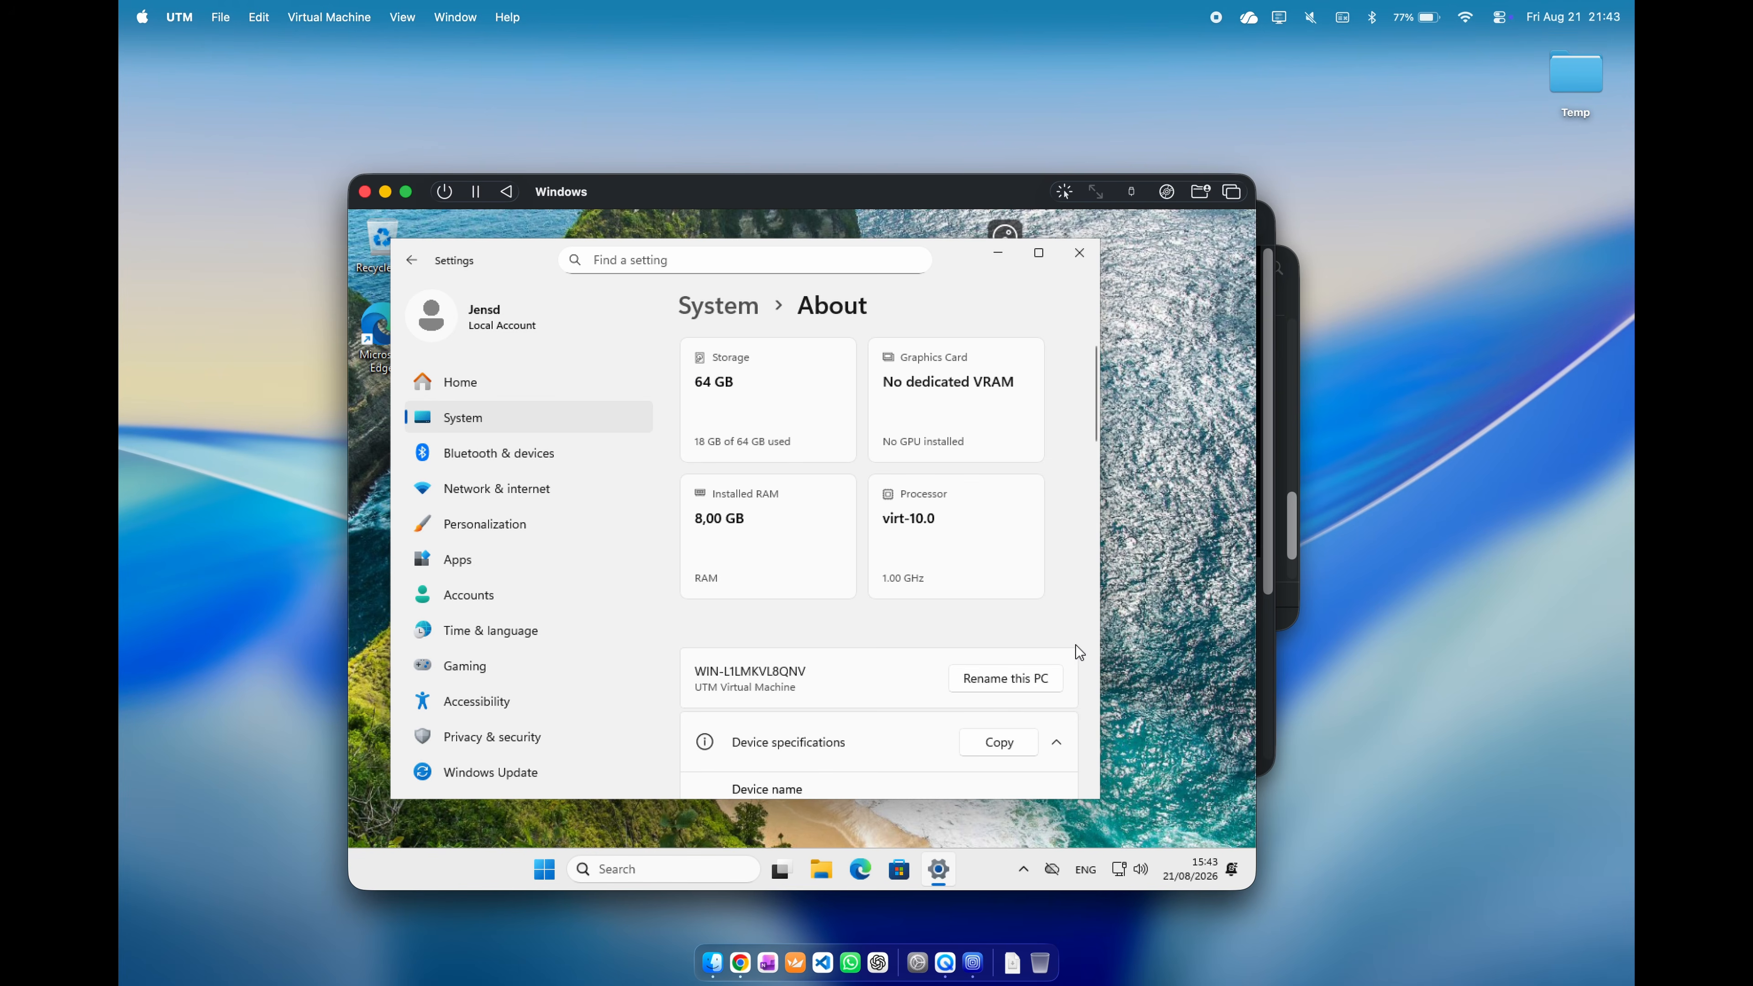
Enlarge the virtual machine window to fill the Mac screen and close the Settings window.
double_click(844, 206)
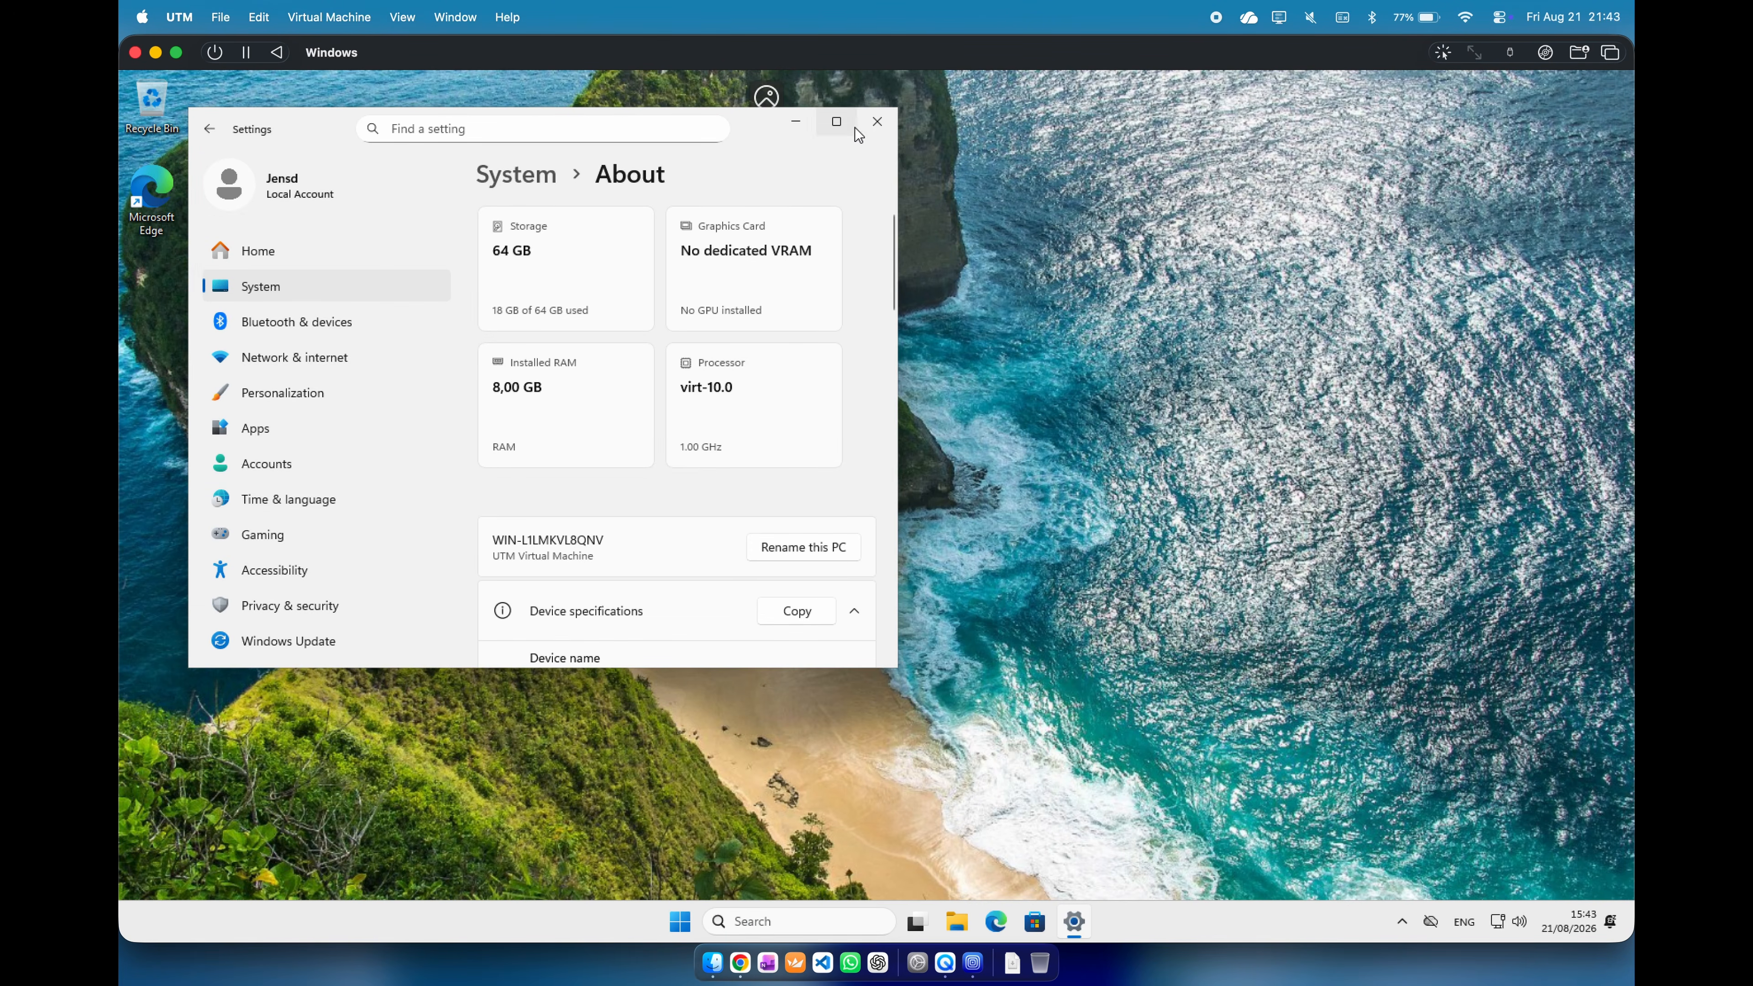
click(877, 121)
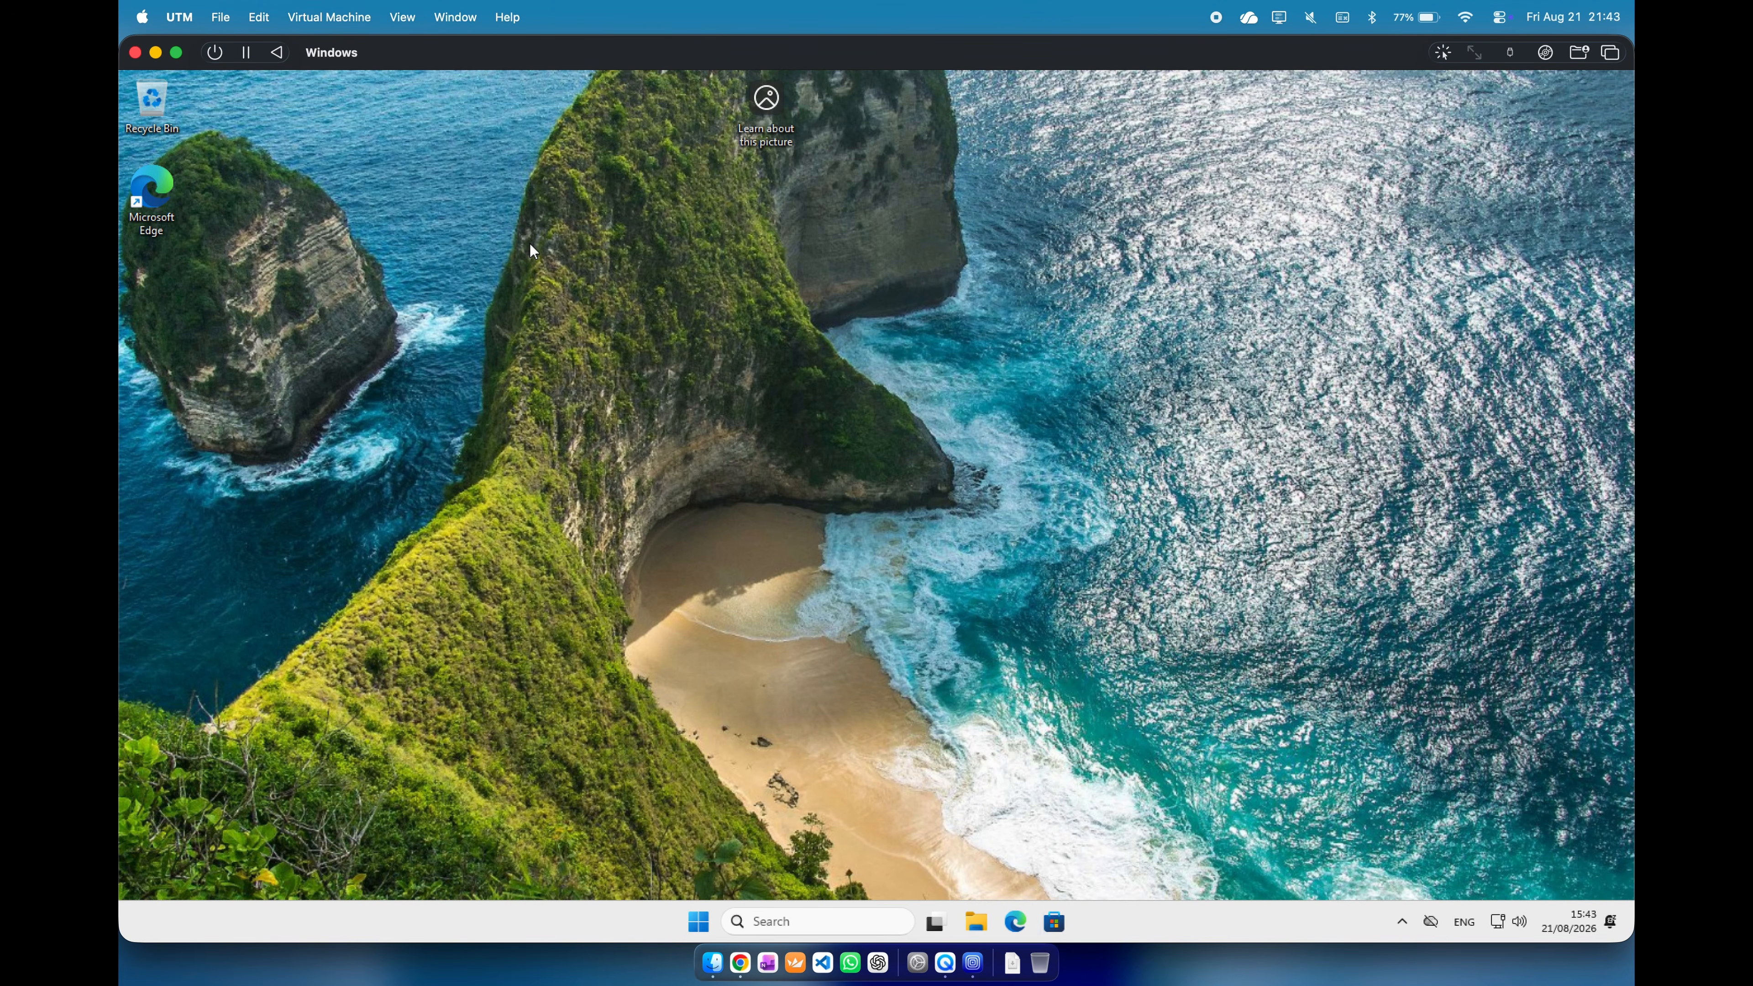
click(700, 911)
click(1304, 569)
Open File Explorer, view the Desktop folder and close the window again.
click(972, 921)
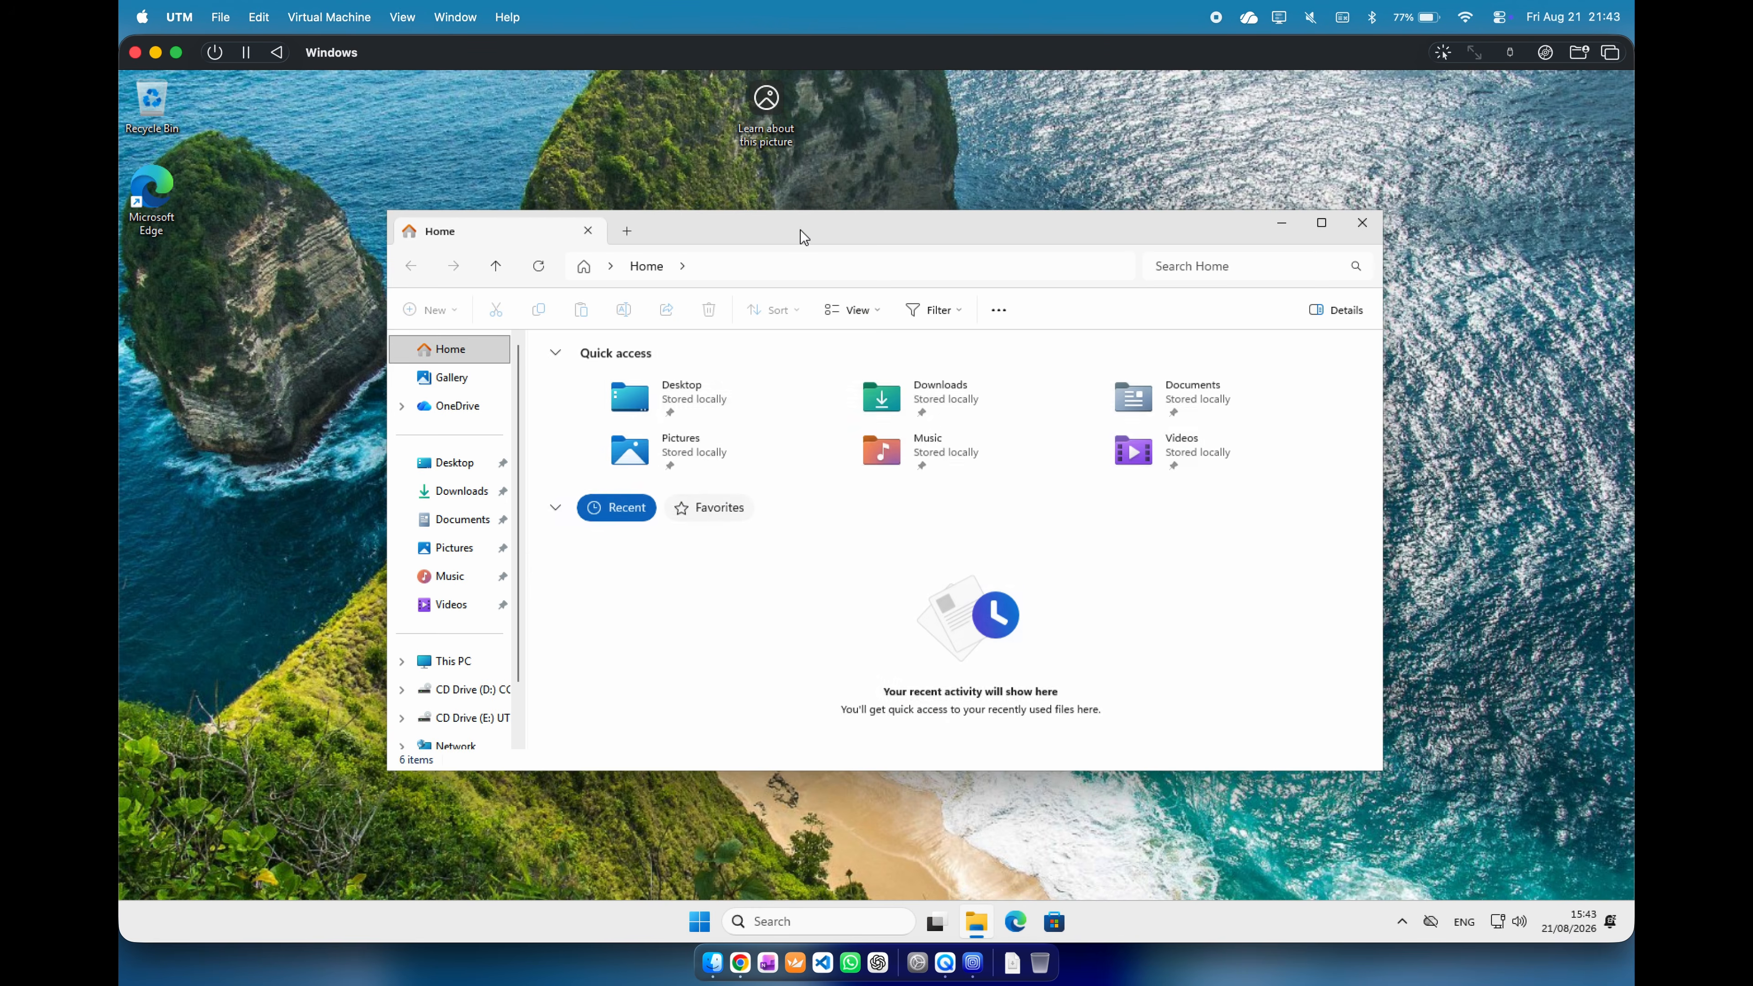
drag(804, 237, 755, 249)
click(410, 474)
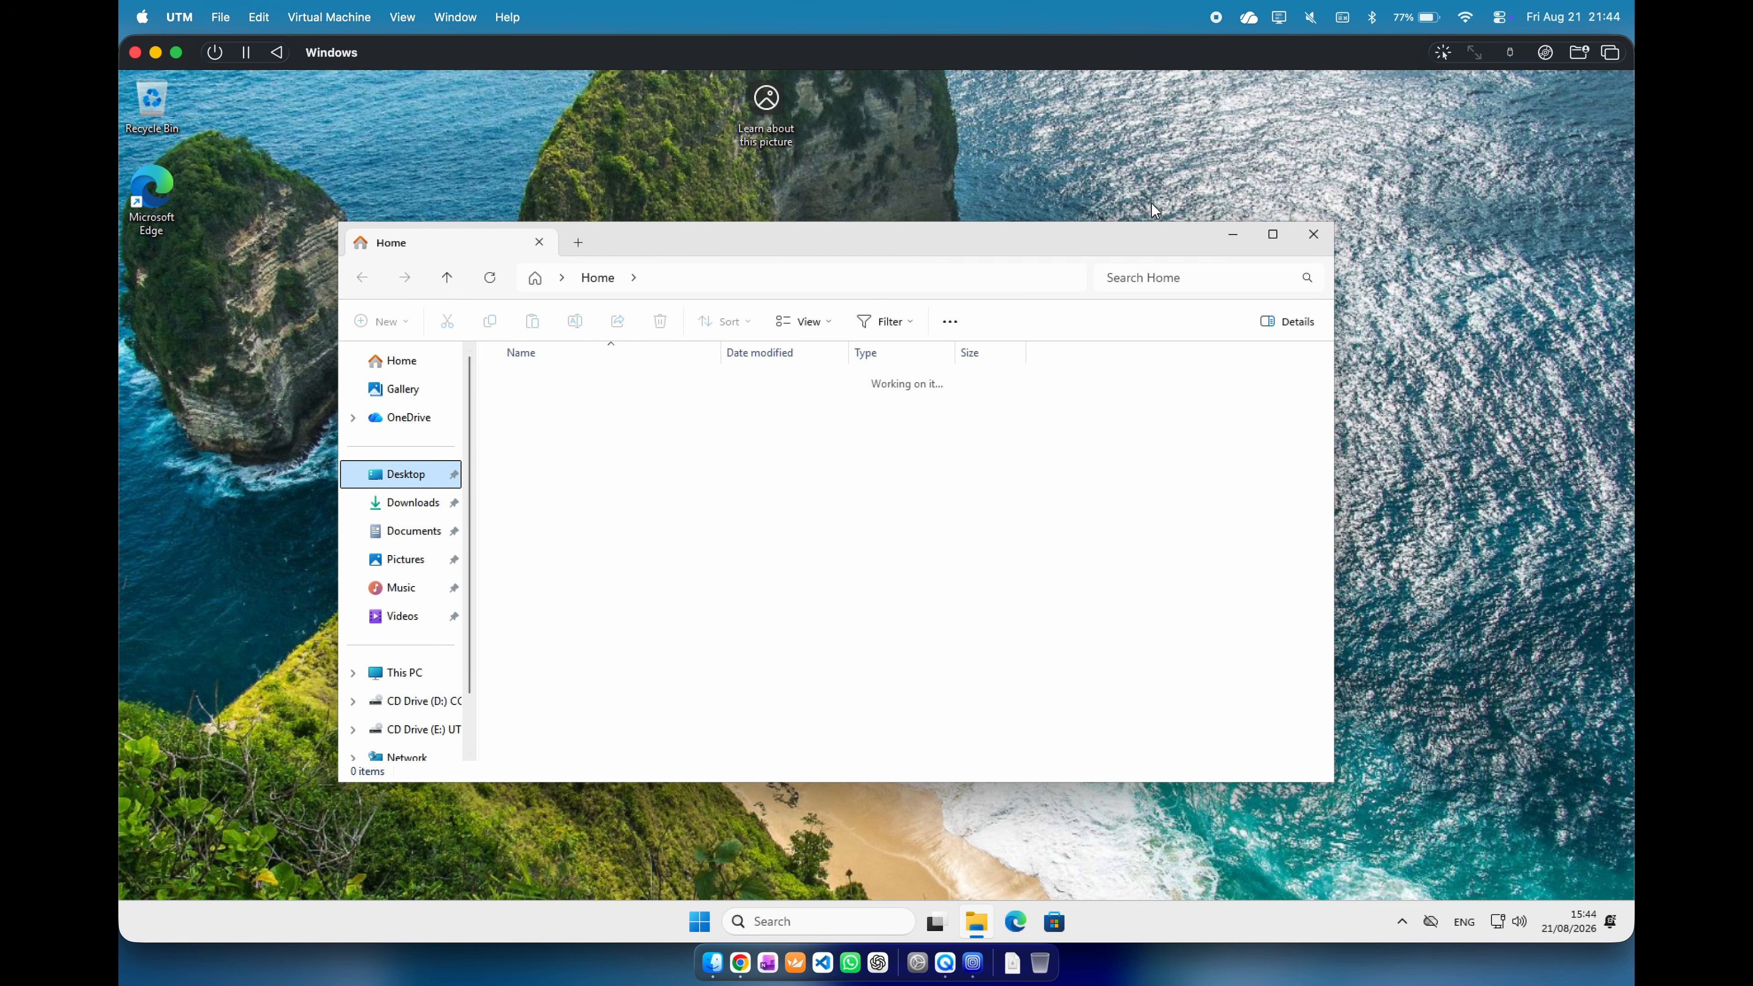
click(1328, 236)
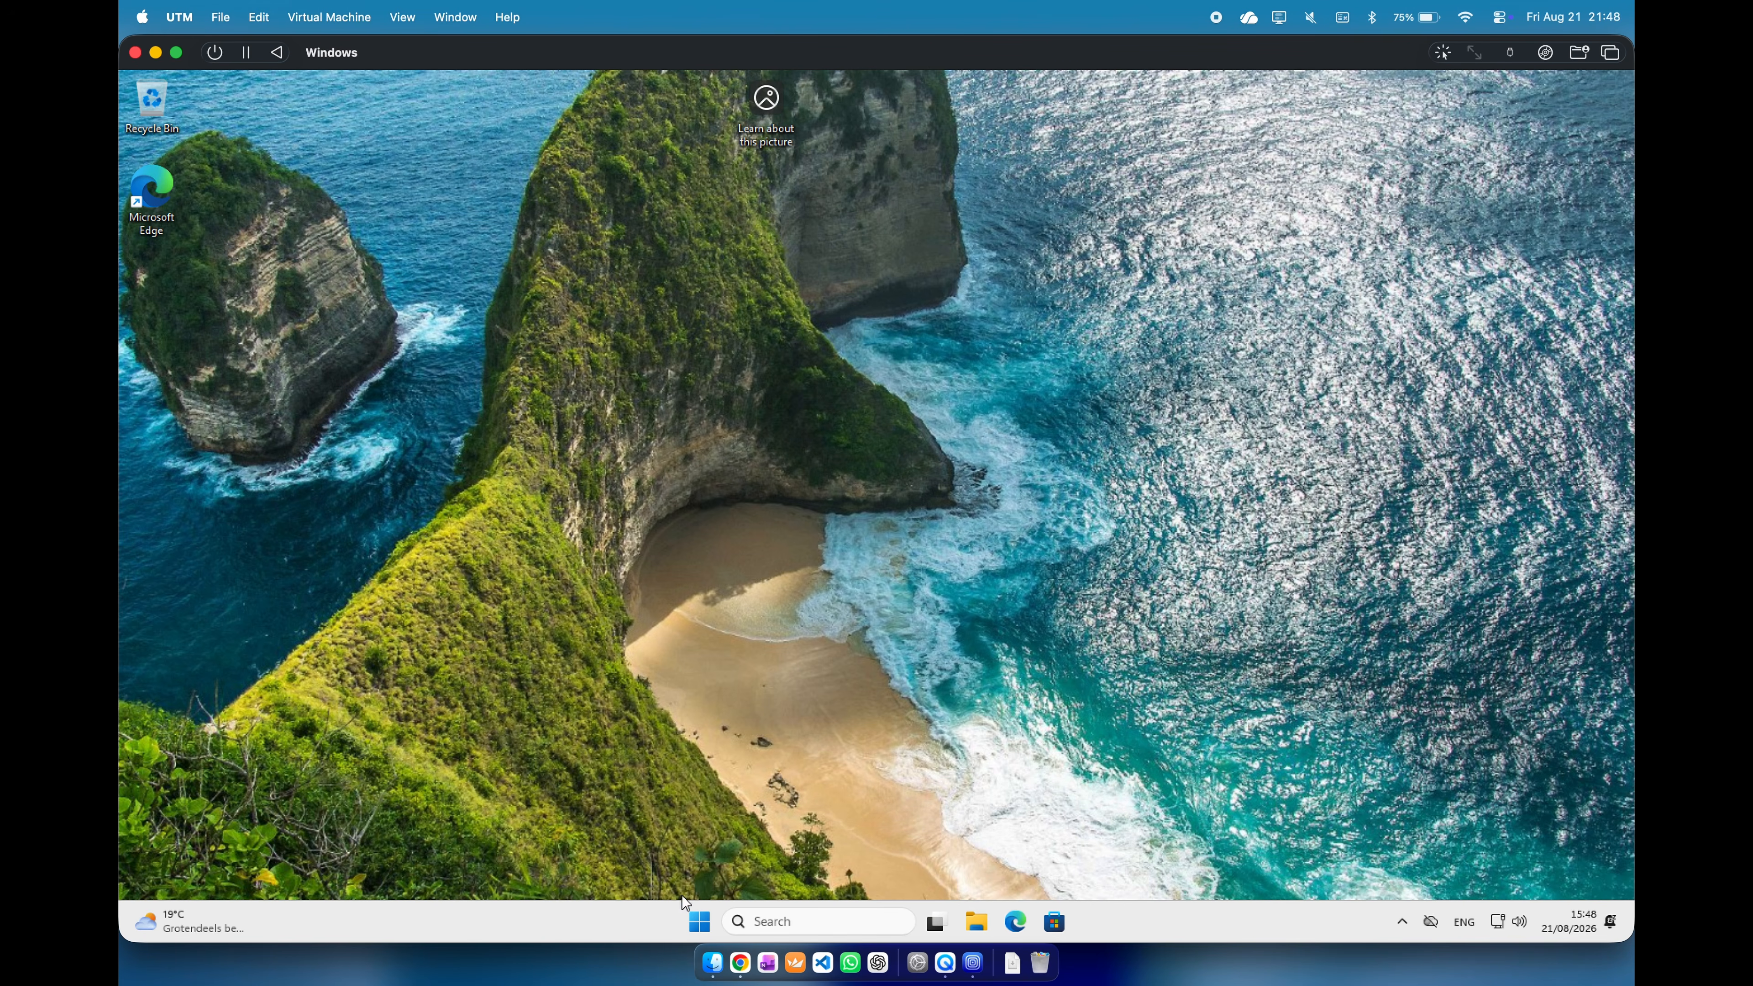
Open Windows Update in an enlarged Settings window and check for updates.
click(698, 920)
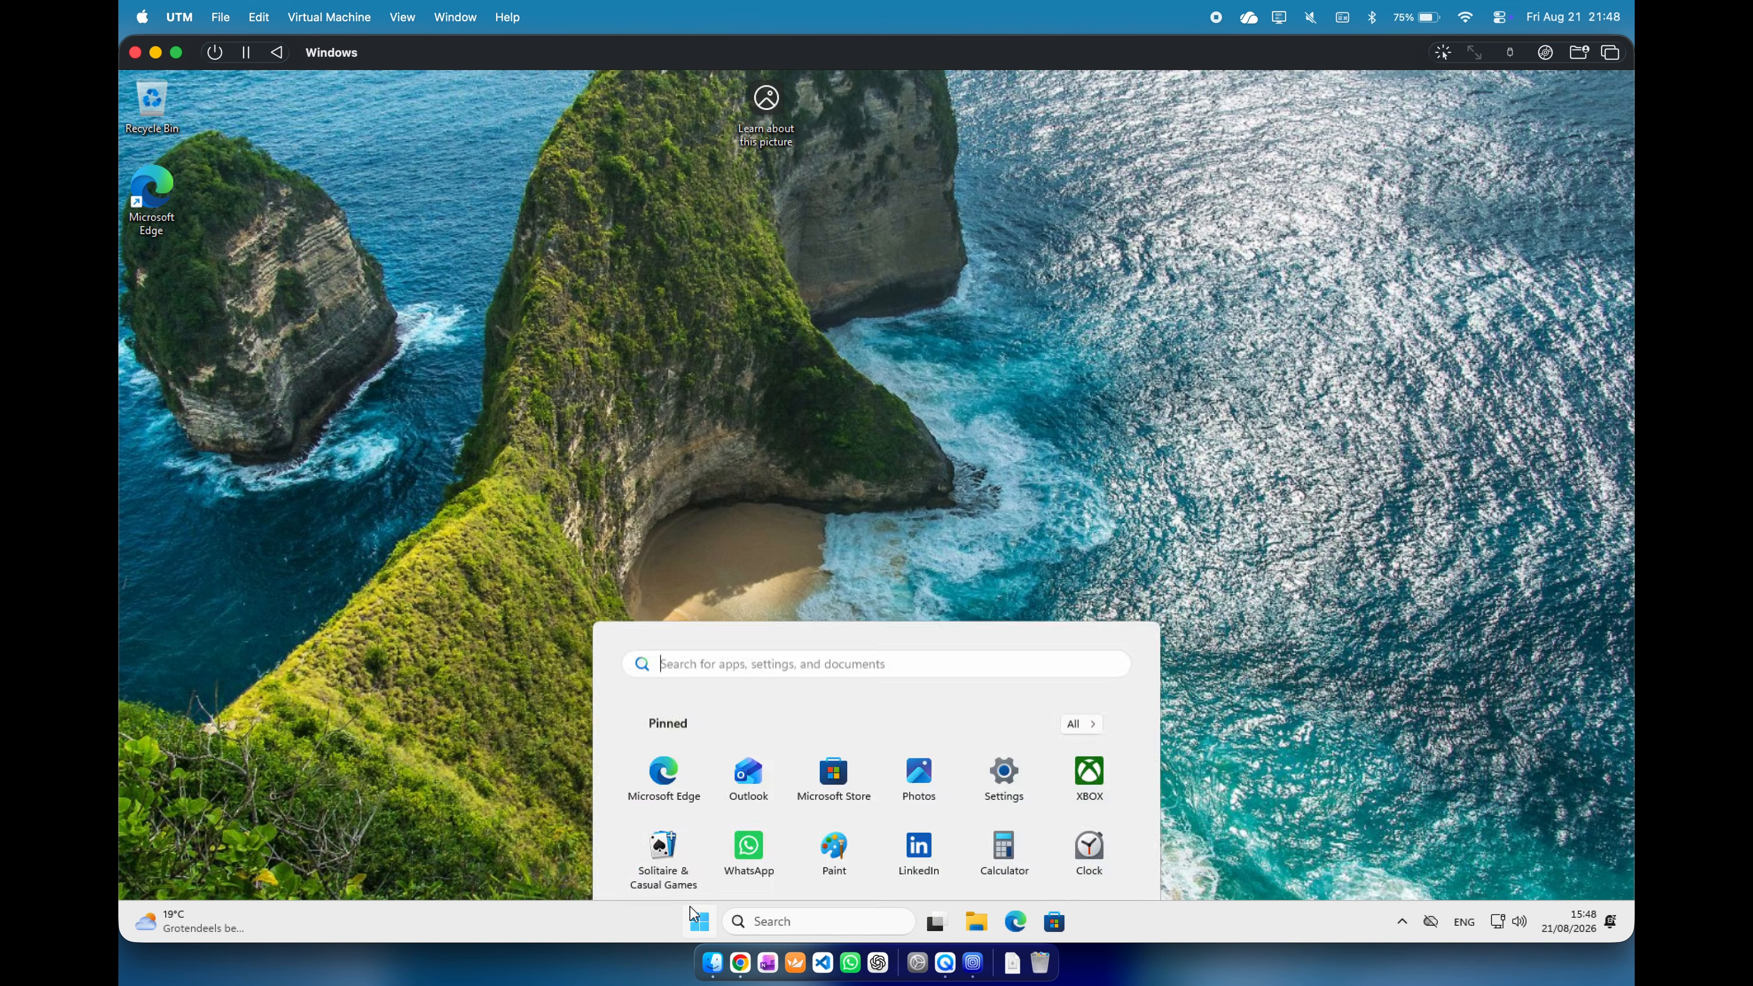
click(1005, 407)
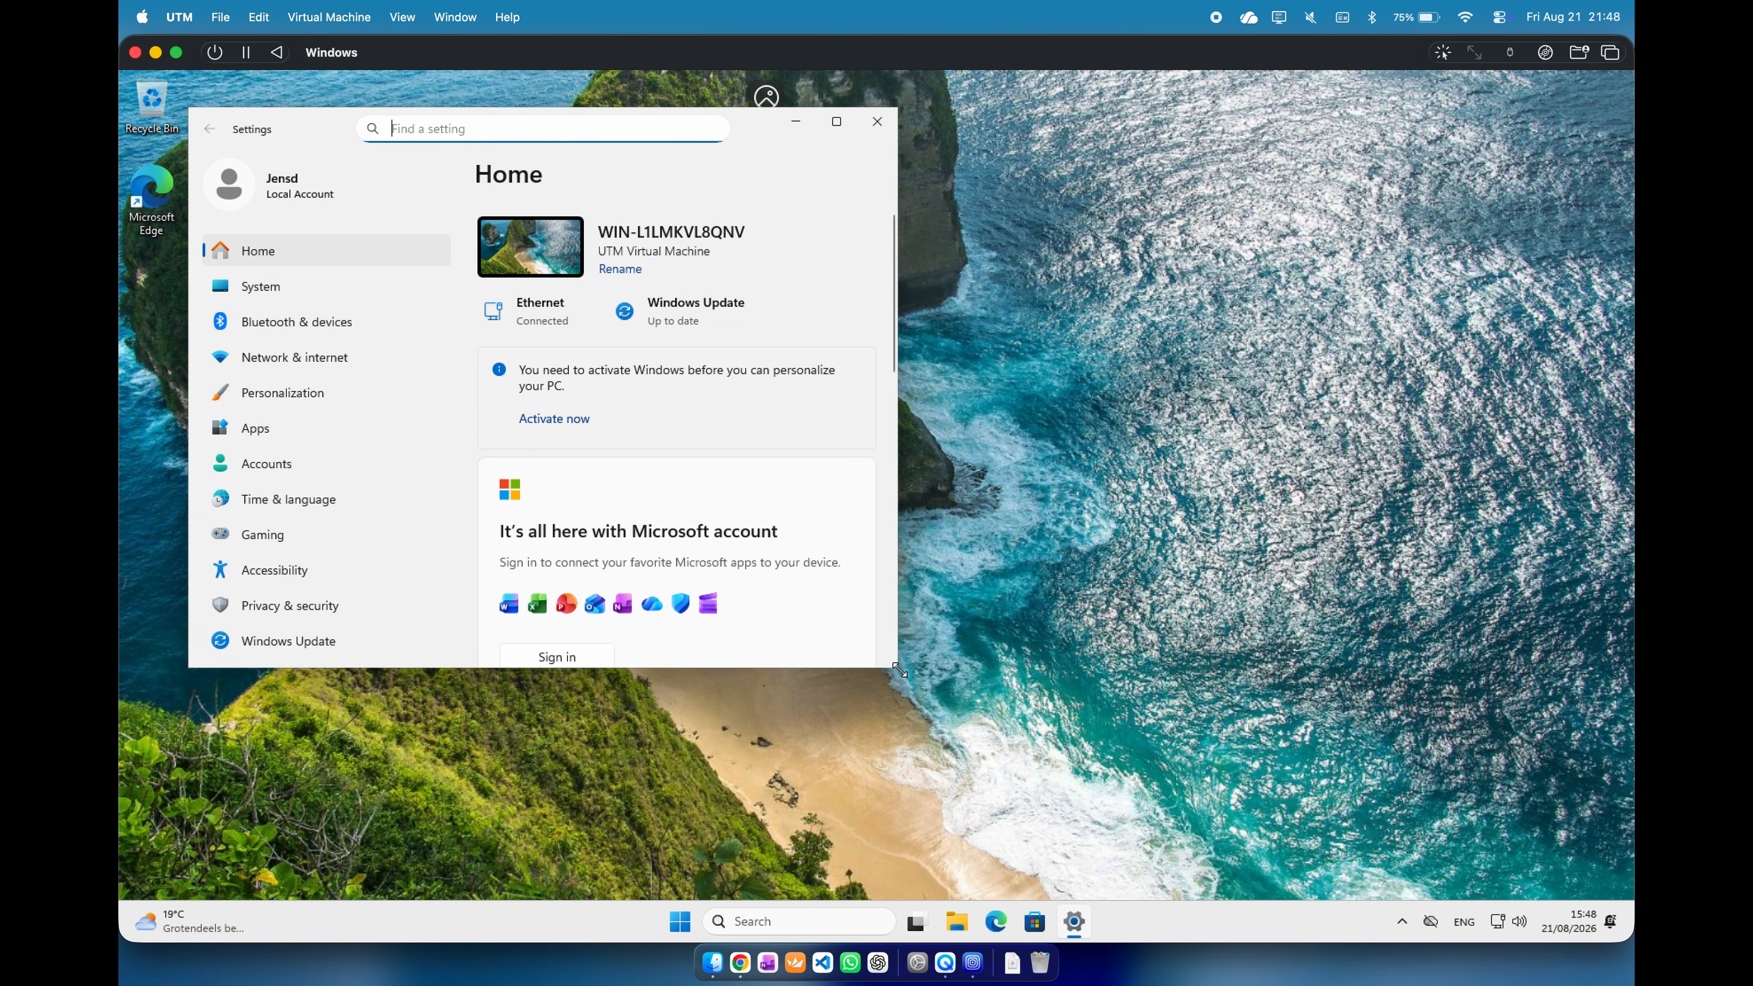
drag(900, 670, 1127, 843)
click(288, 641)
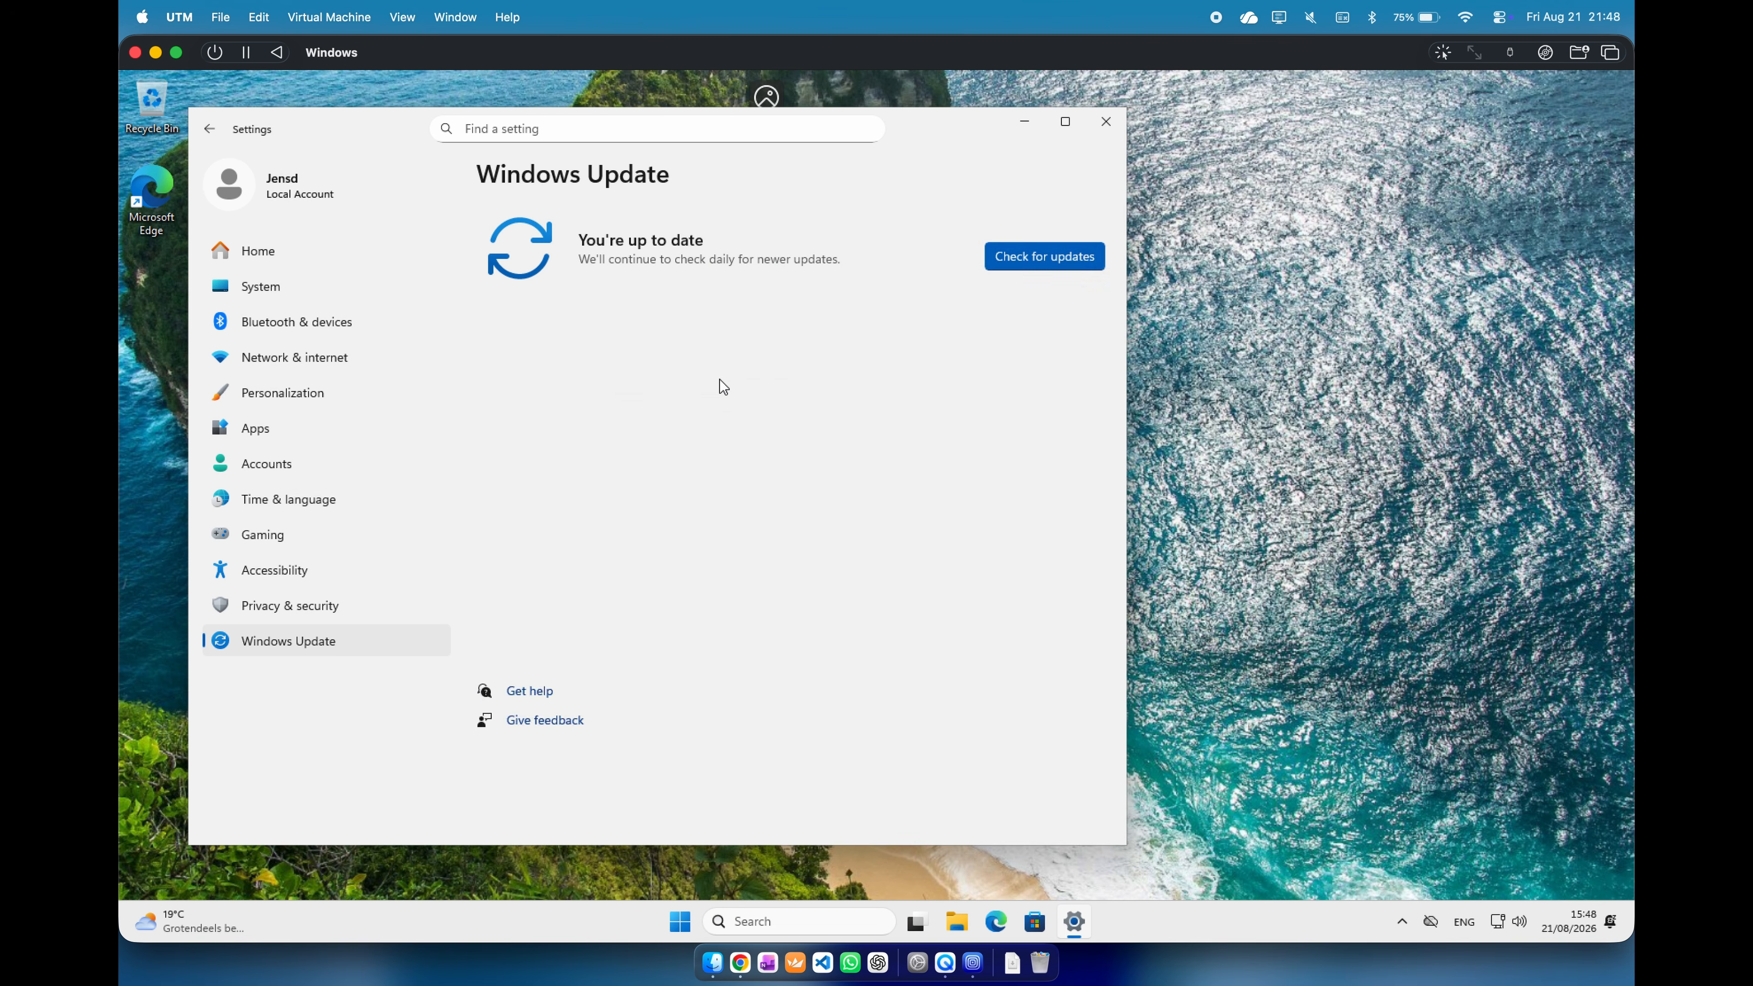
click(1010, 263)
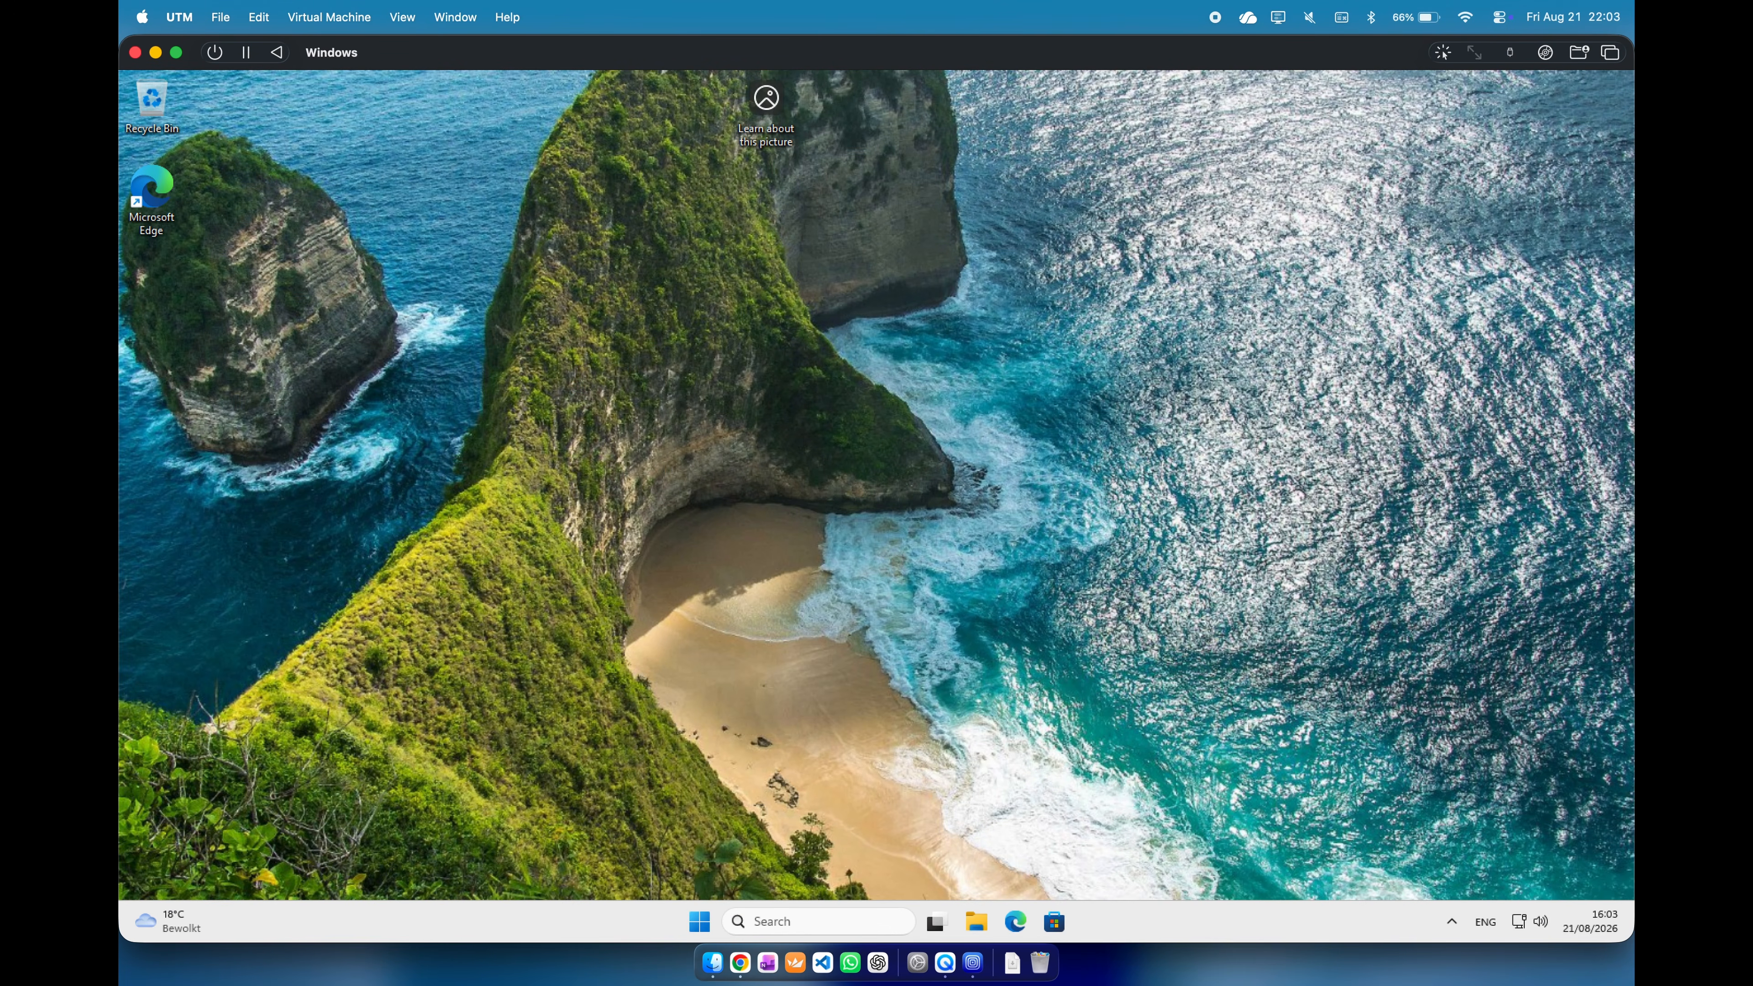
Search for geek, open Geekbench 7 and start the CPU benchmark.
key(super)
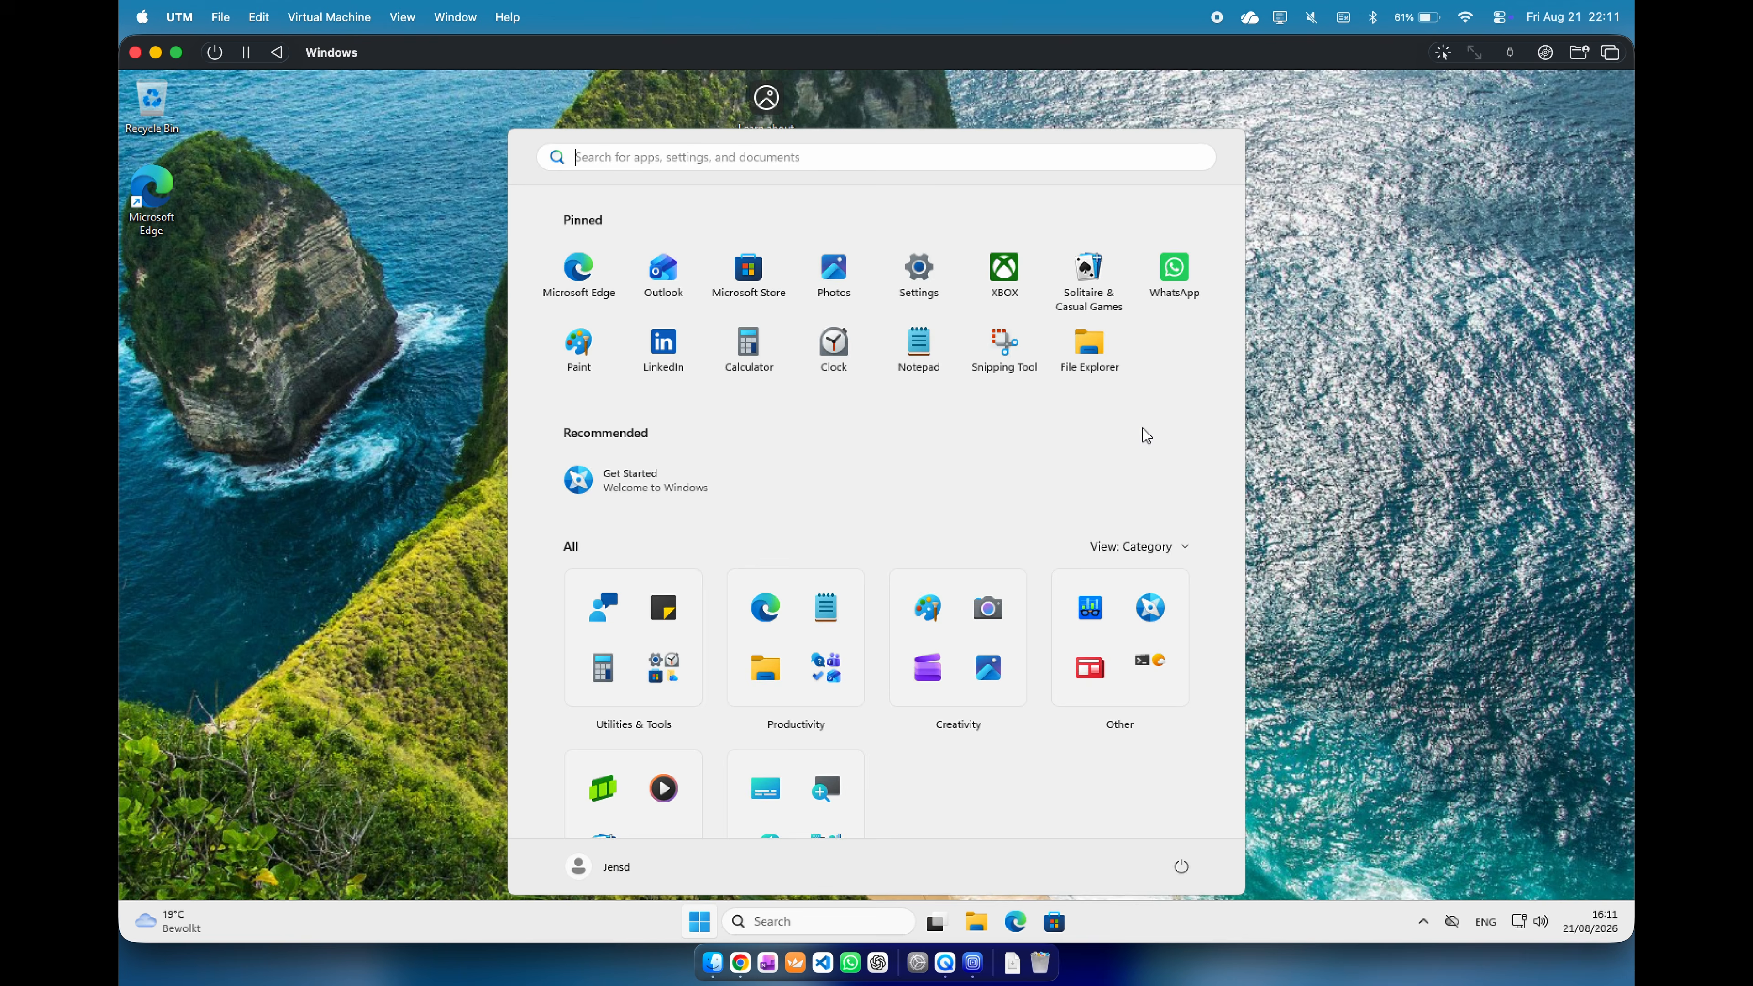
text(geek)
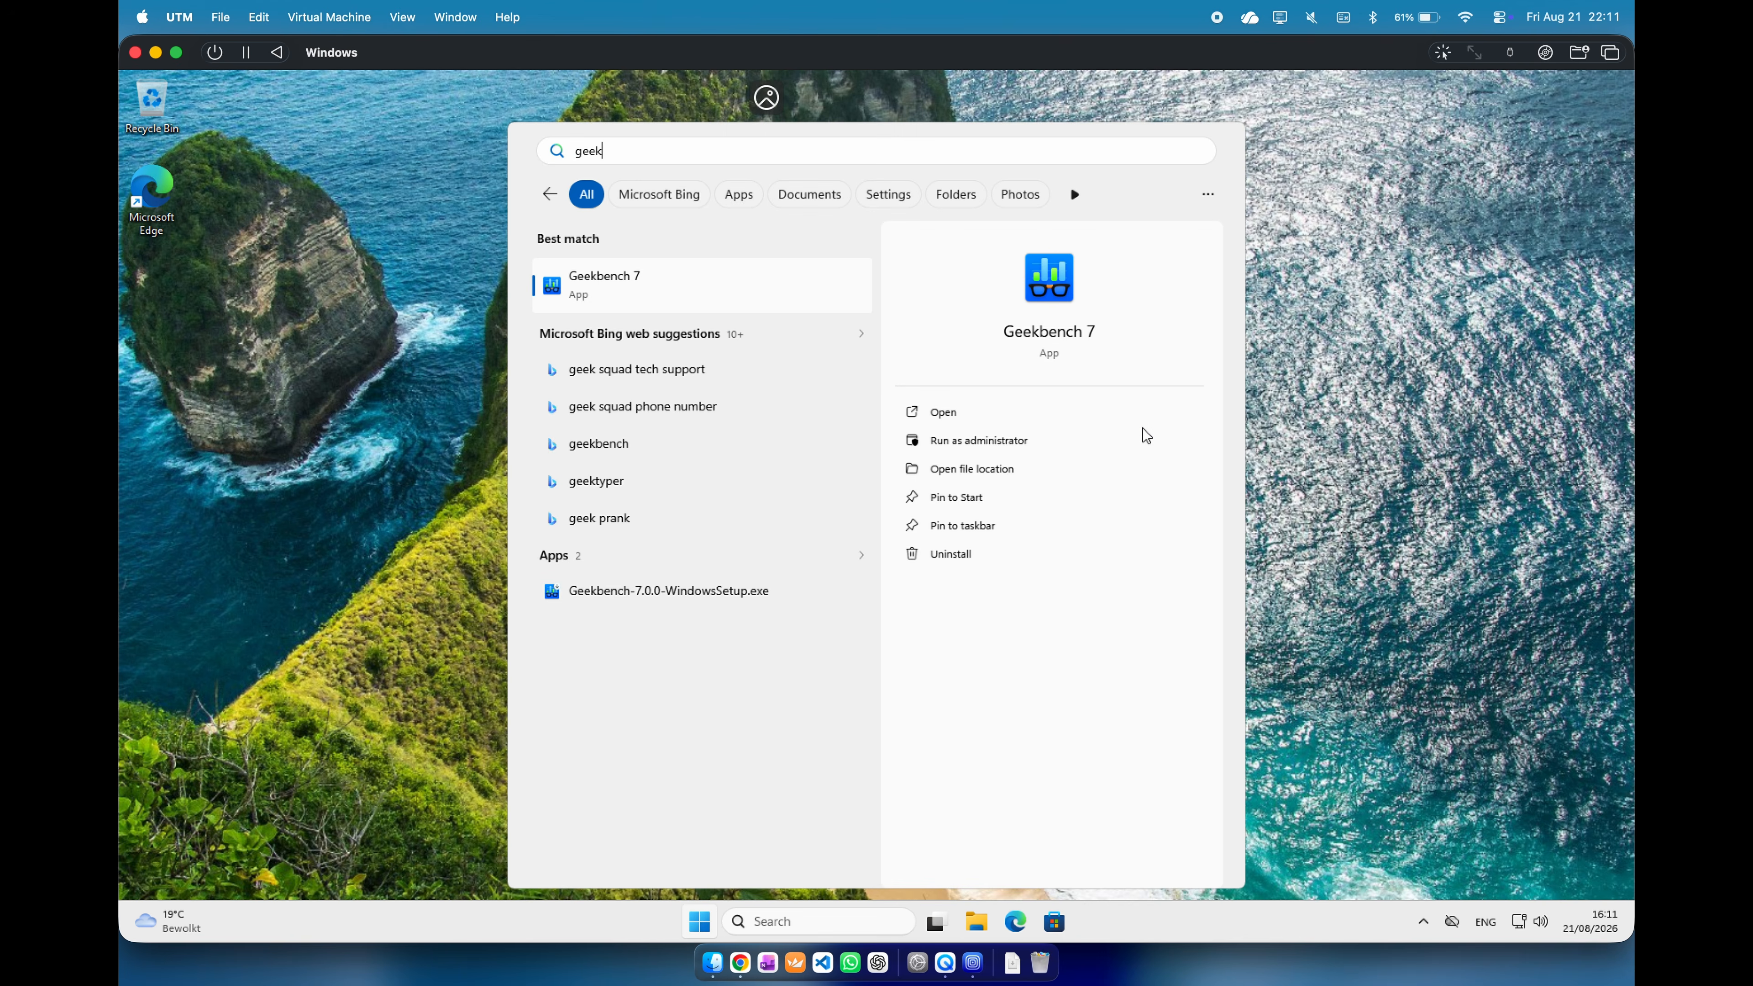
key(Return)
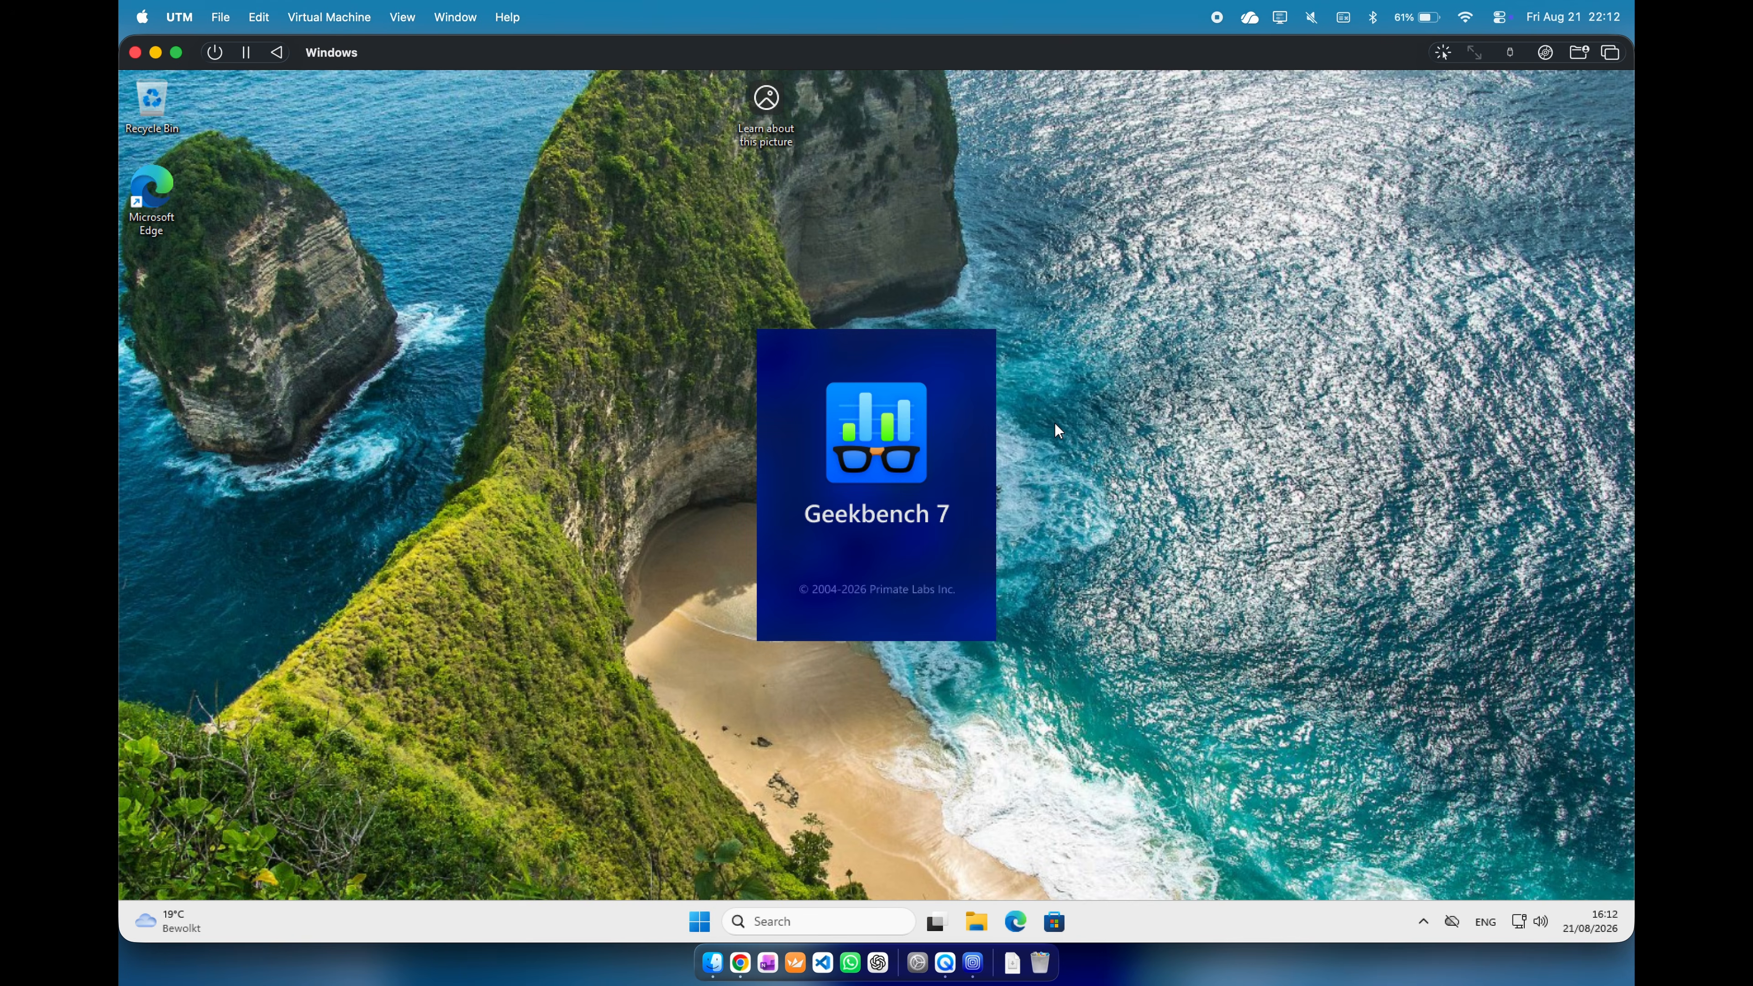
click(1052, 519)
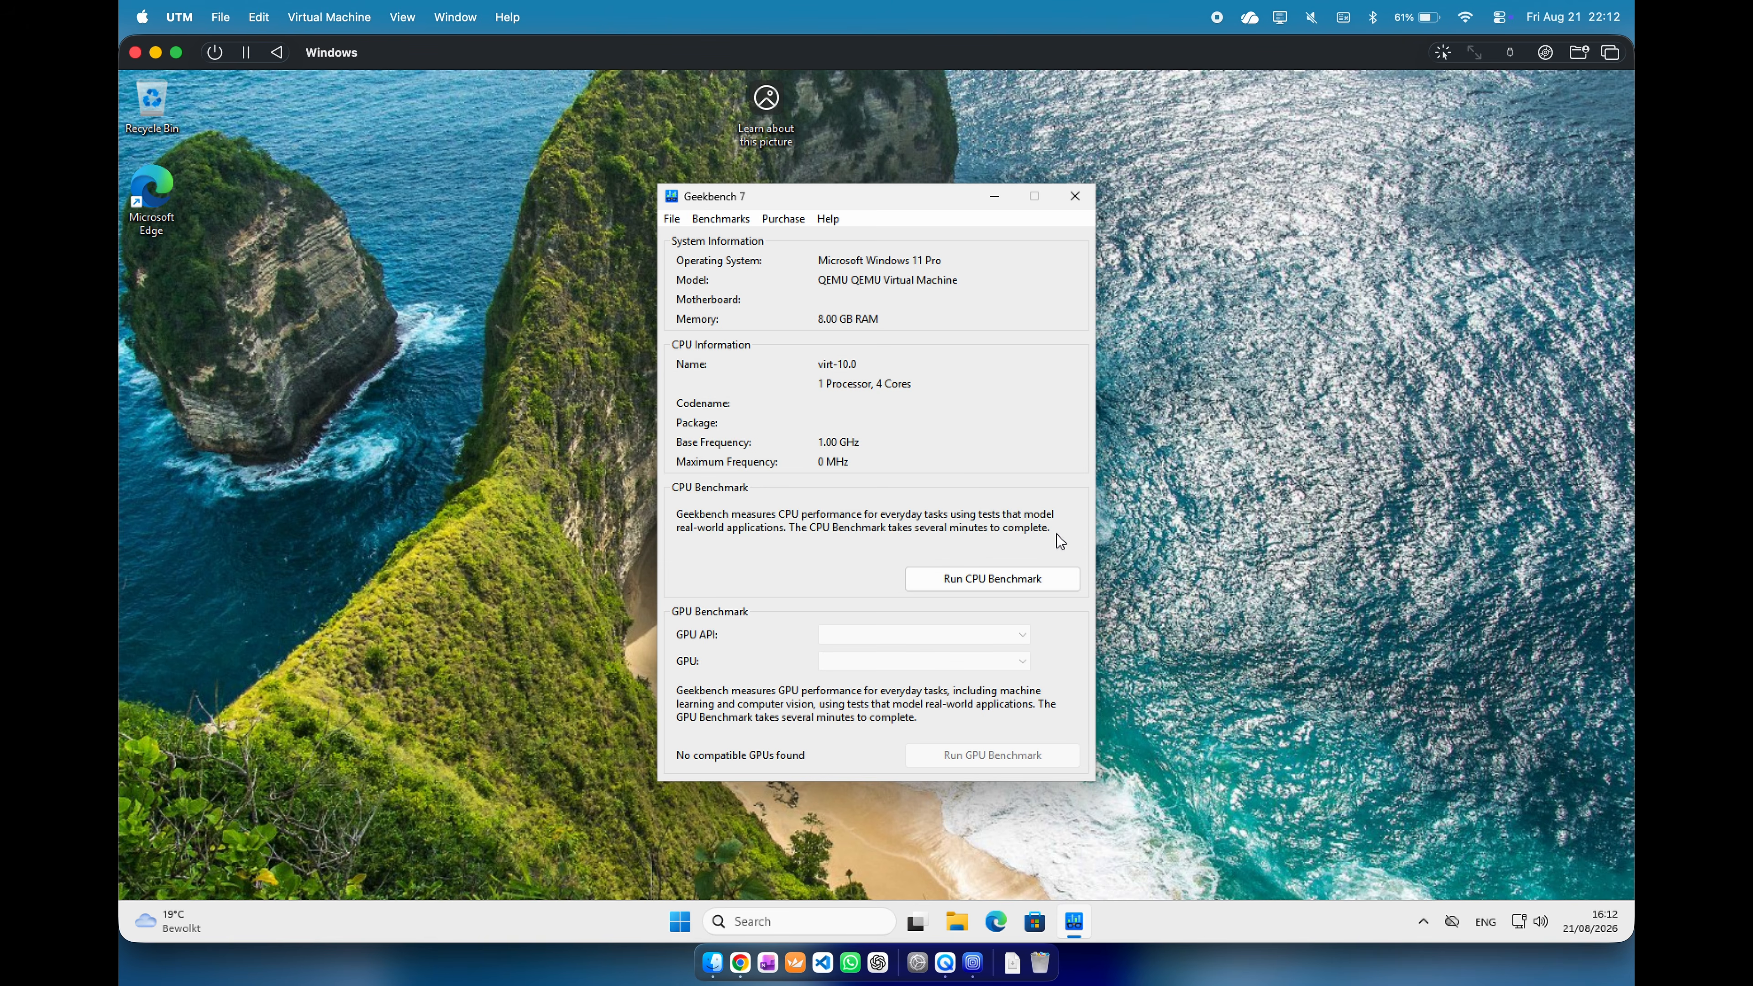
click(1068, 586)
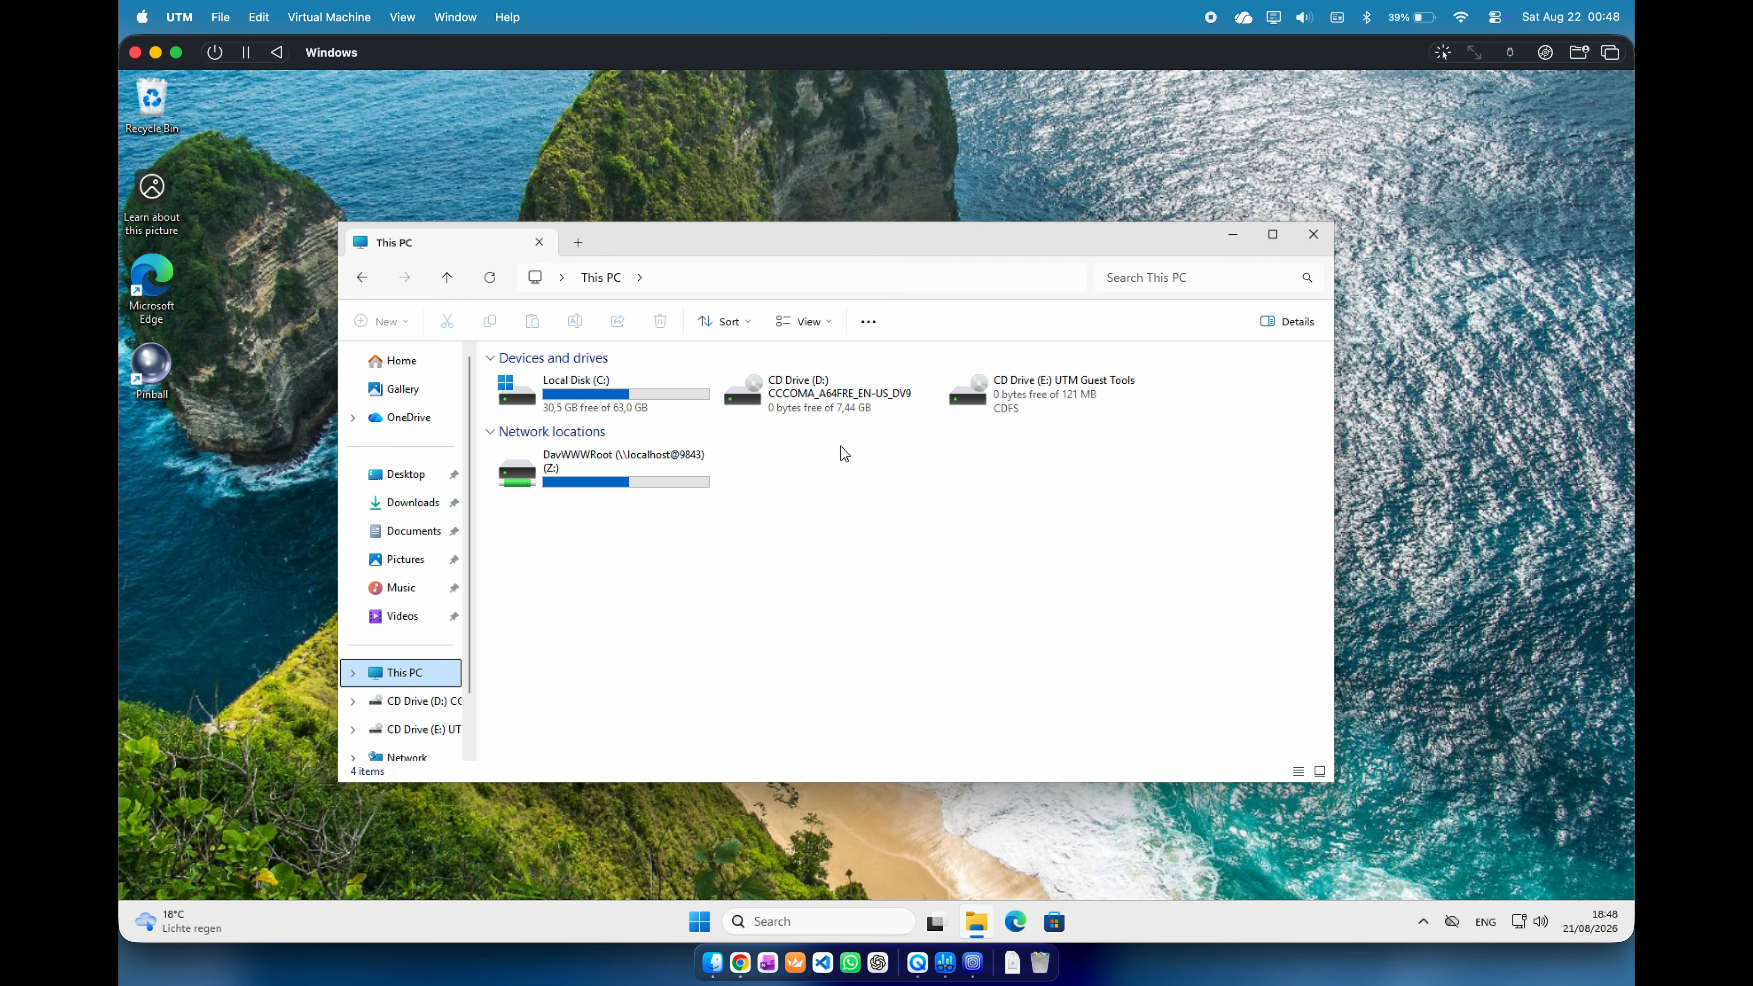
Eject the Win11_25H2_English_Arm64_v2.iso image from the virtual machine's CD/DVD drive.
click(356, 18)
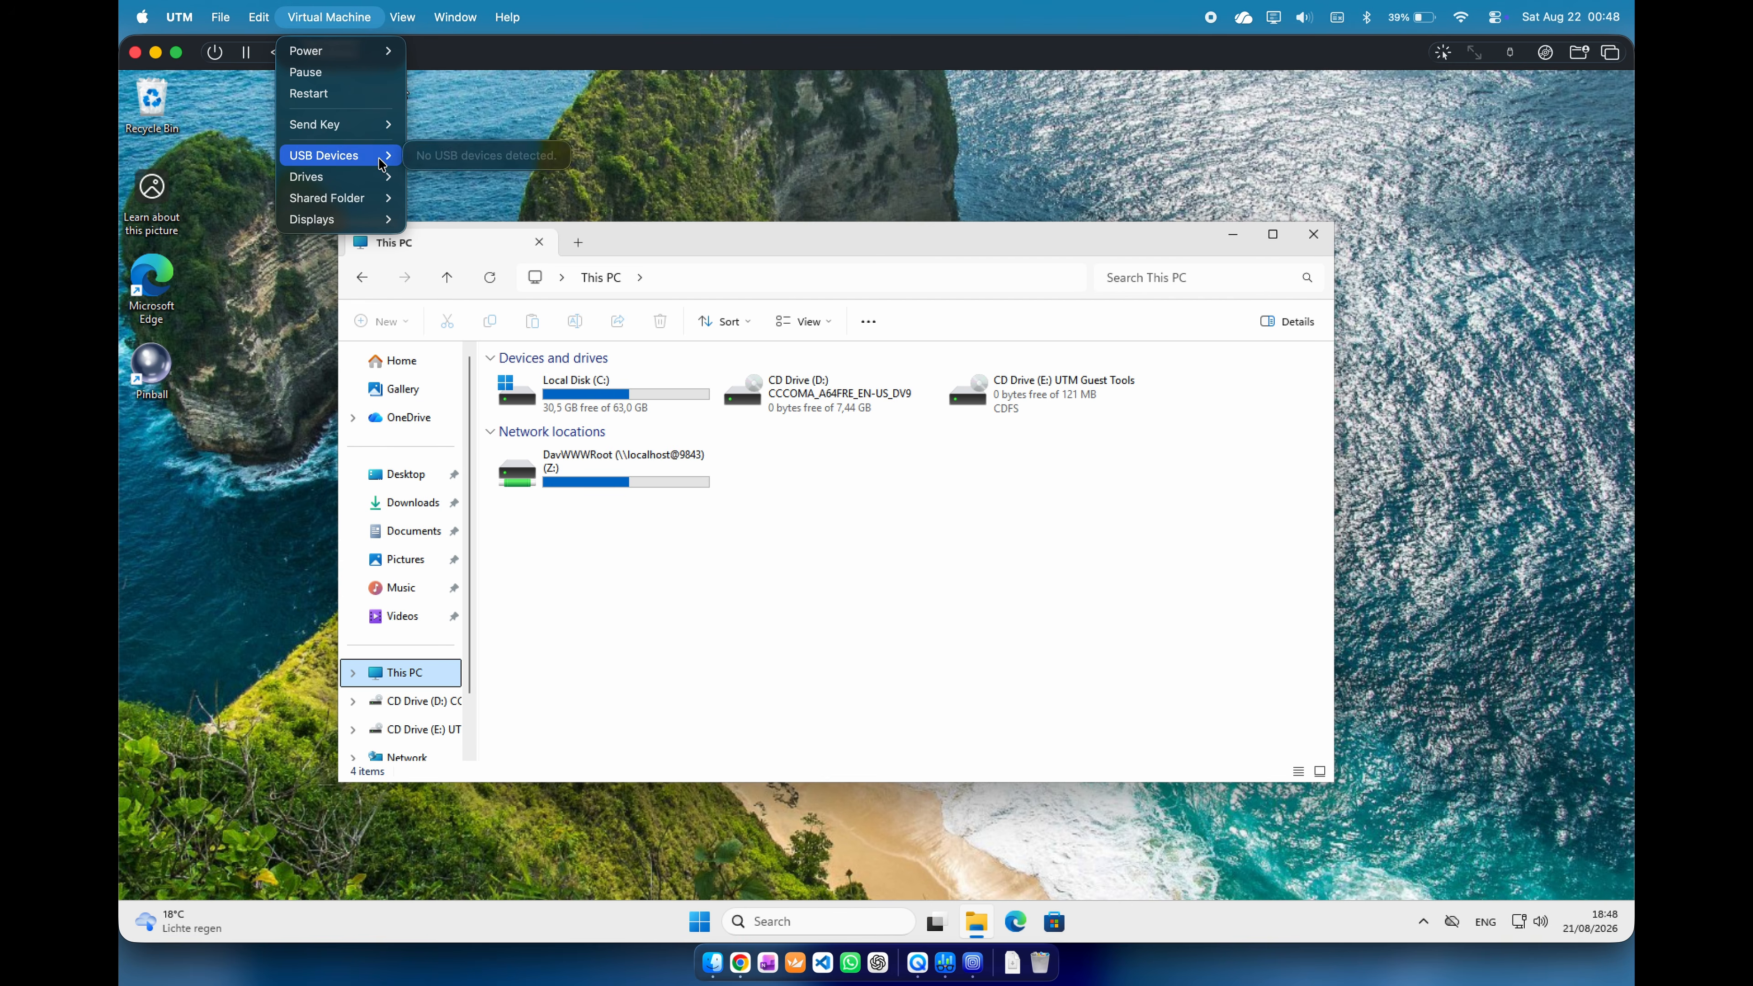
mouse_move(387, 181)
mouse_move(671, 206)
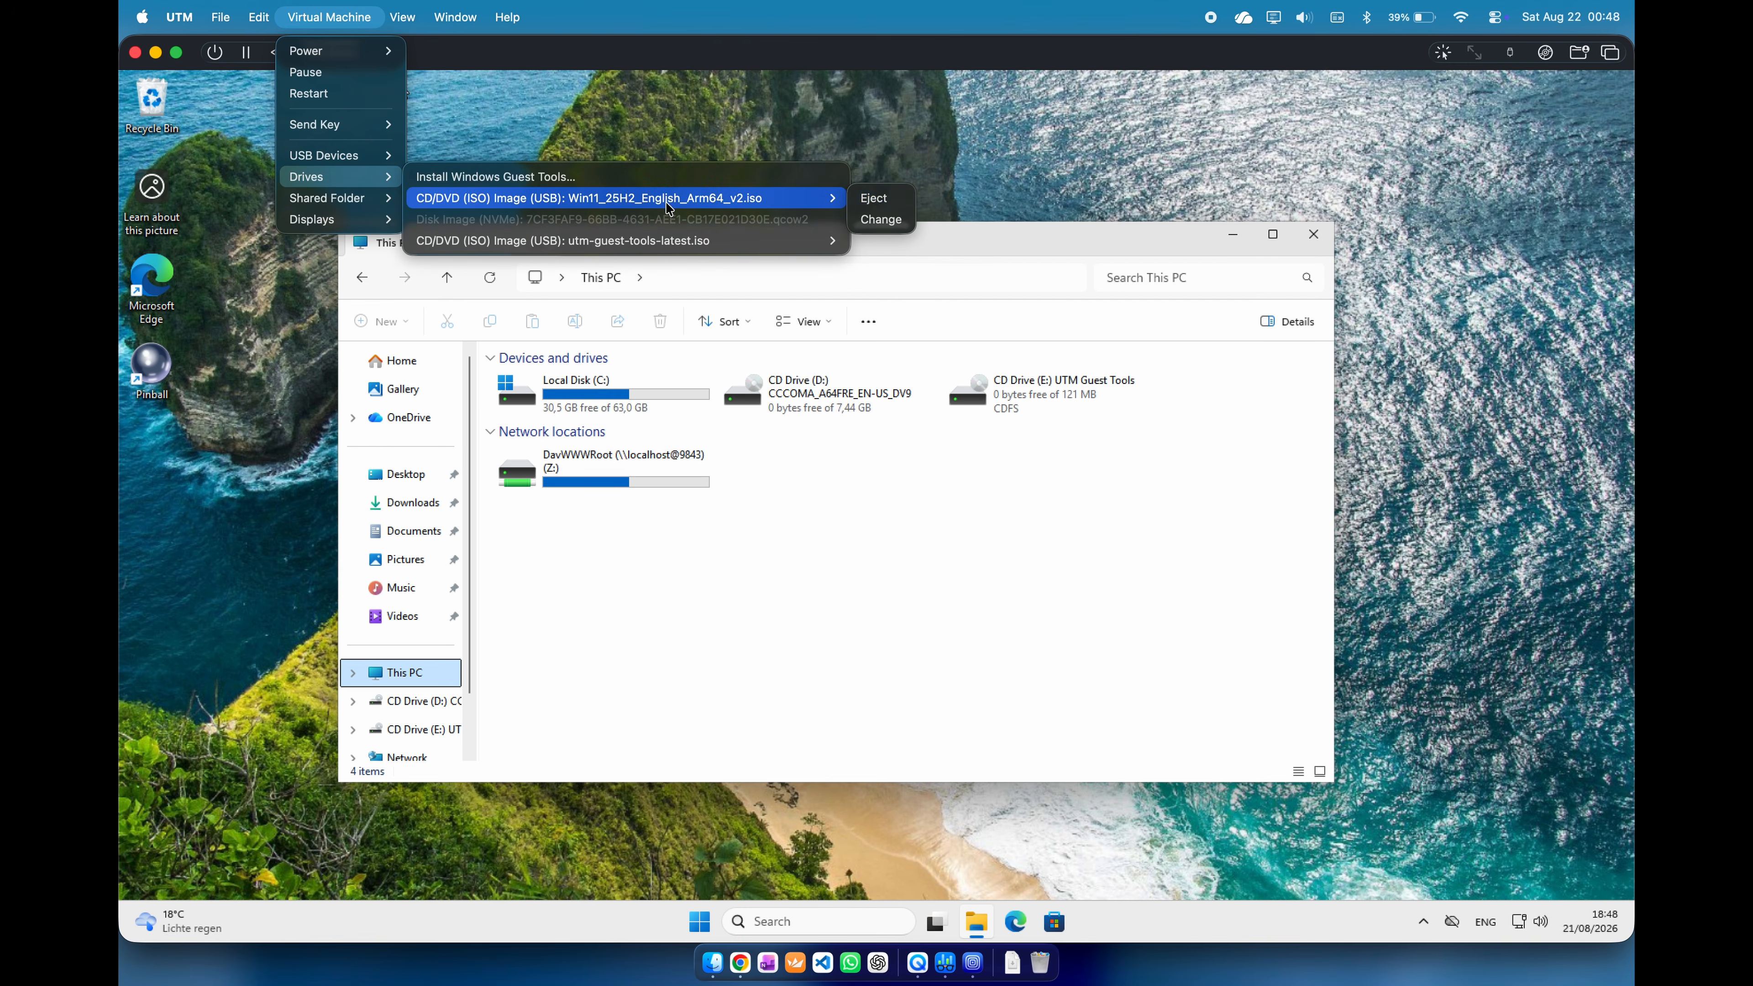
click(875, 199)
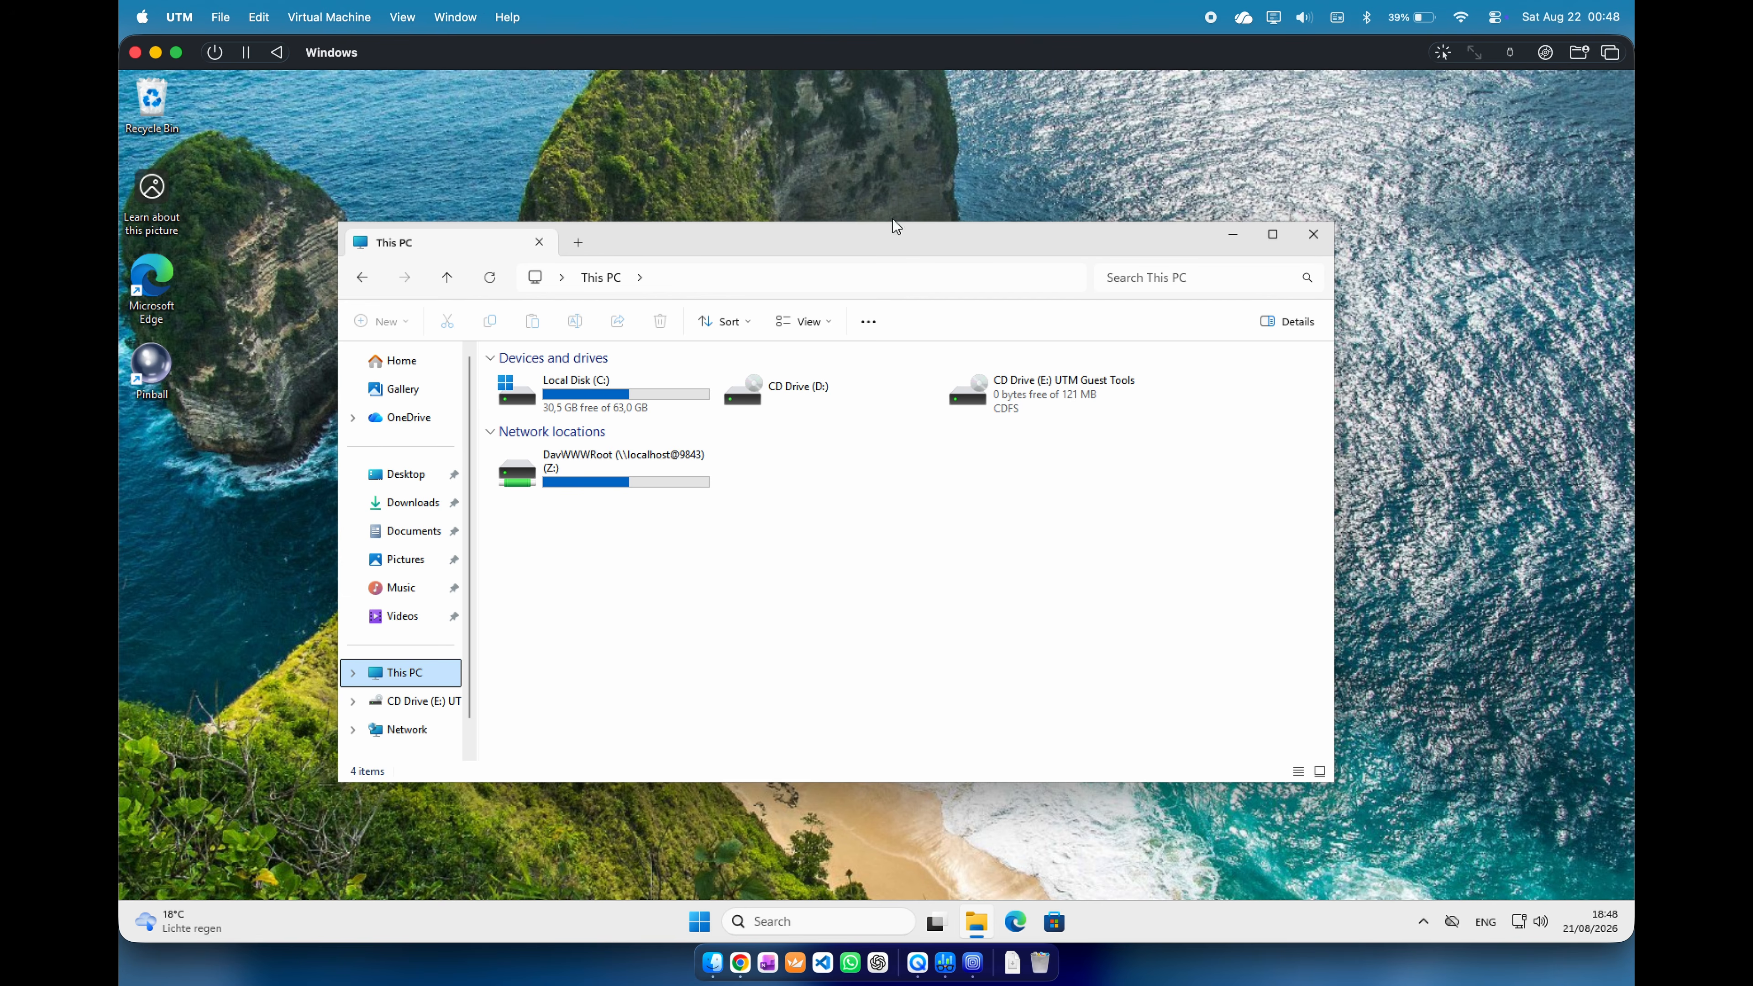
Switch to Finder, move Win11_25H2_English_Arm64_v2.iso from Downloads to the Trash, and close File Explorer in the virtual machine.
click(712, 962)
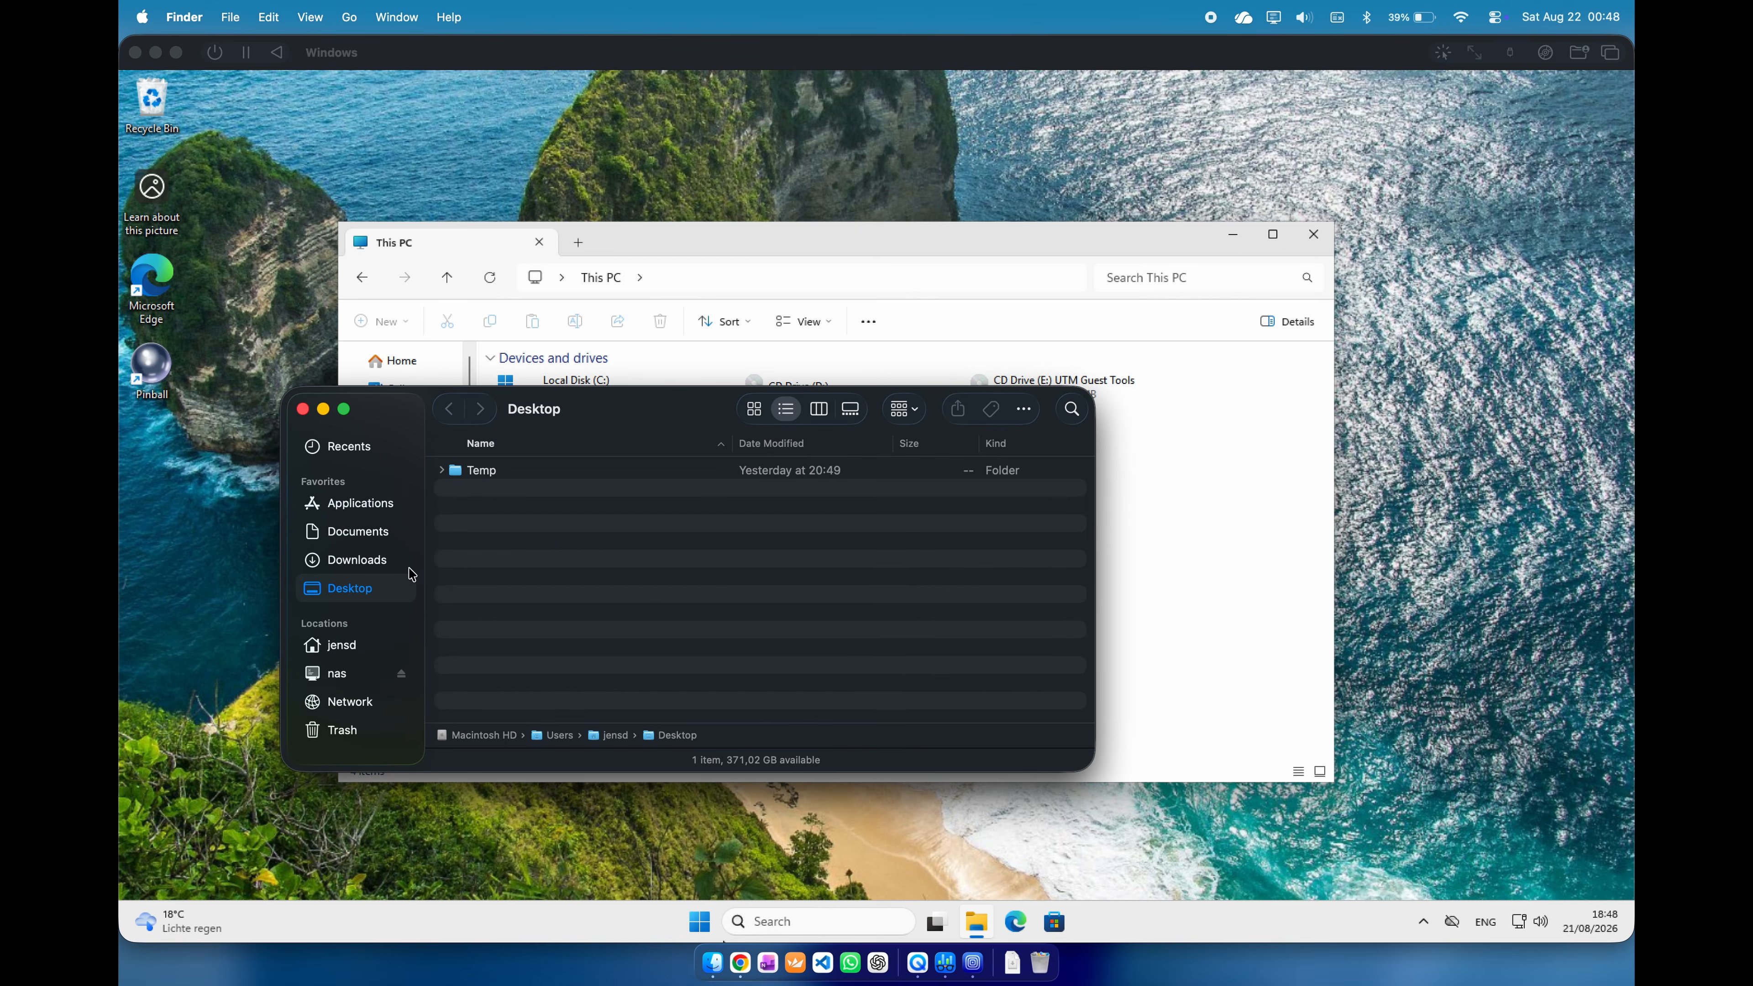
click(381, 569)
click(530, 514)
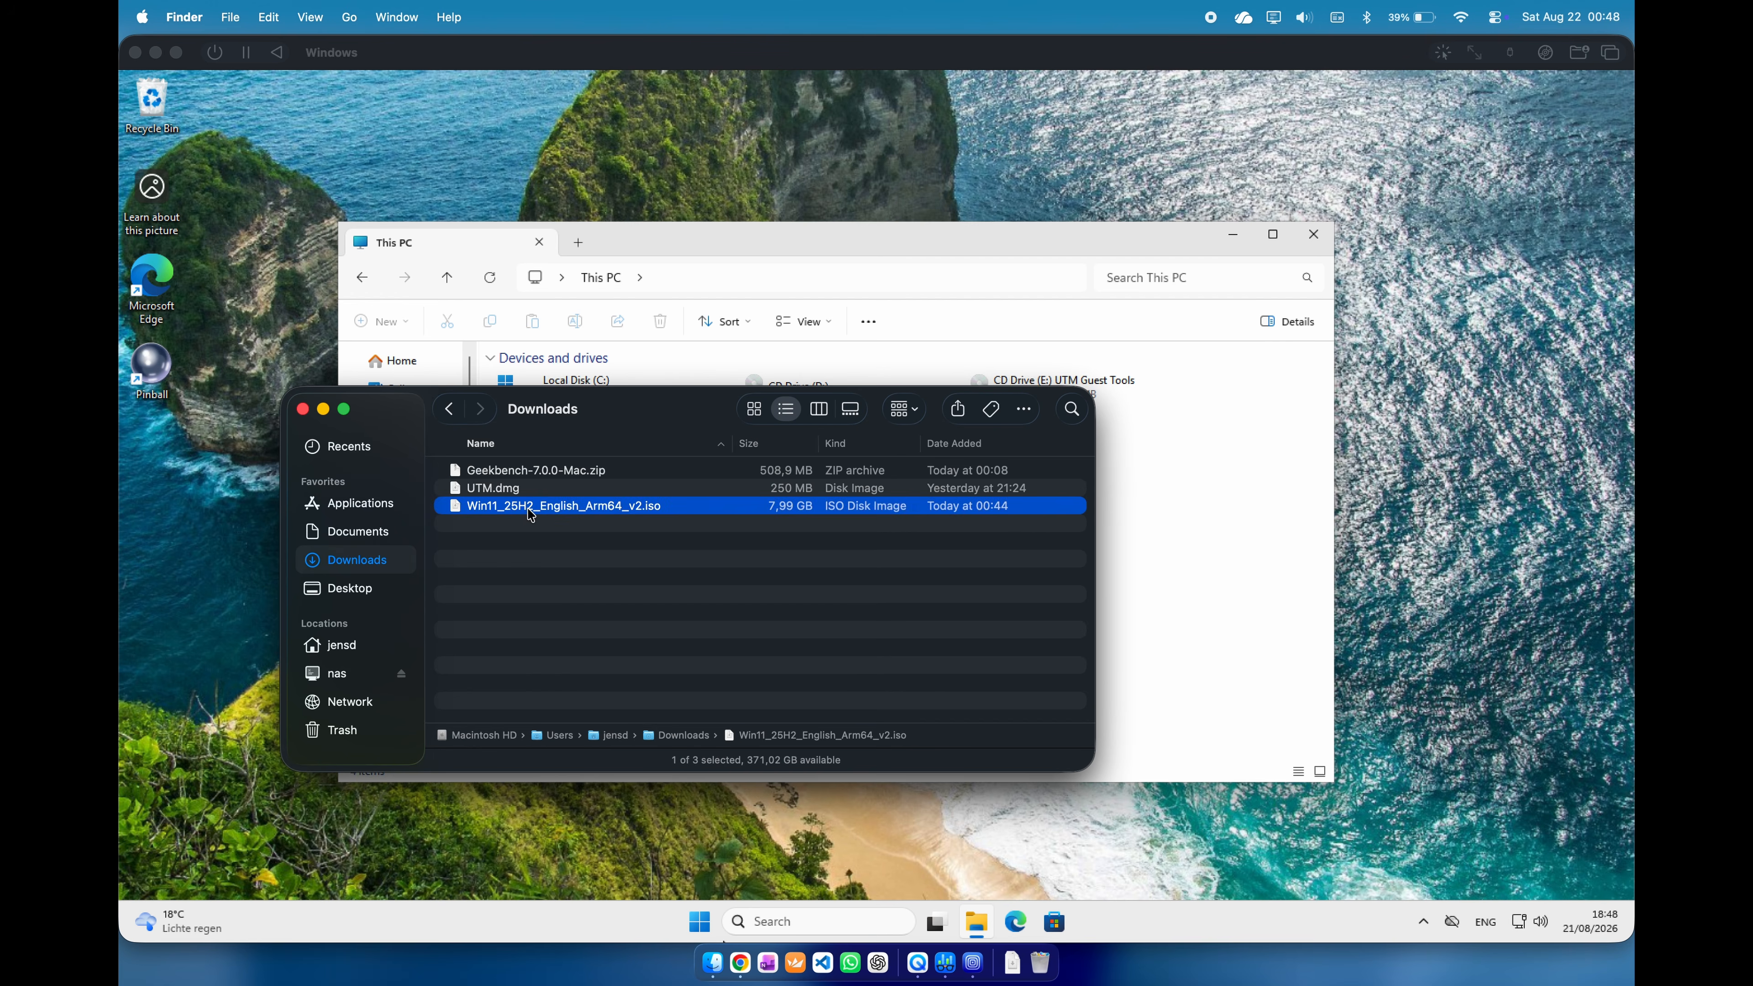
key(super+BackSpace)
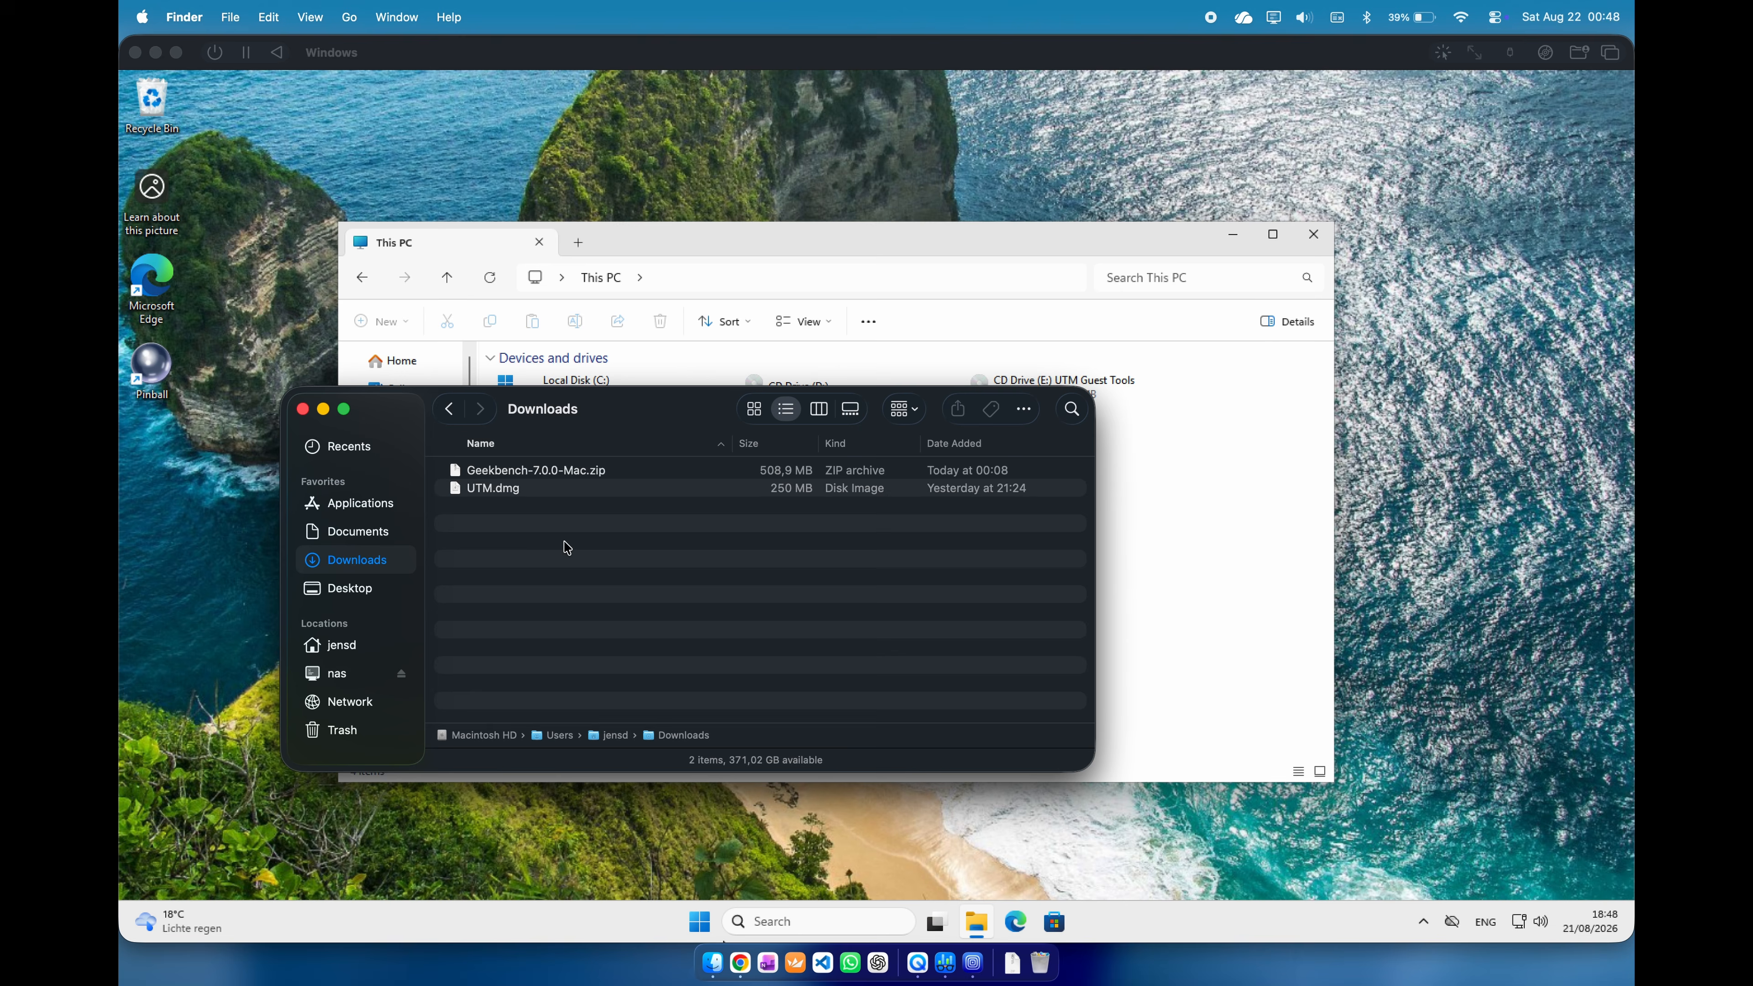
click(332, 170)
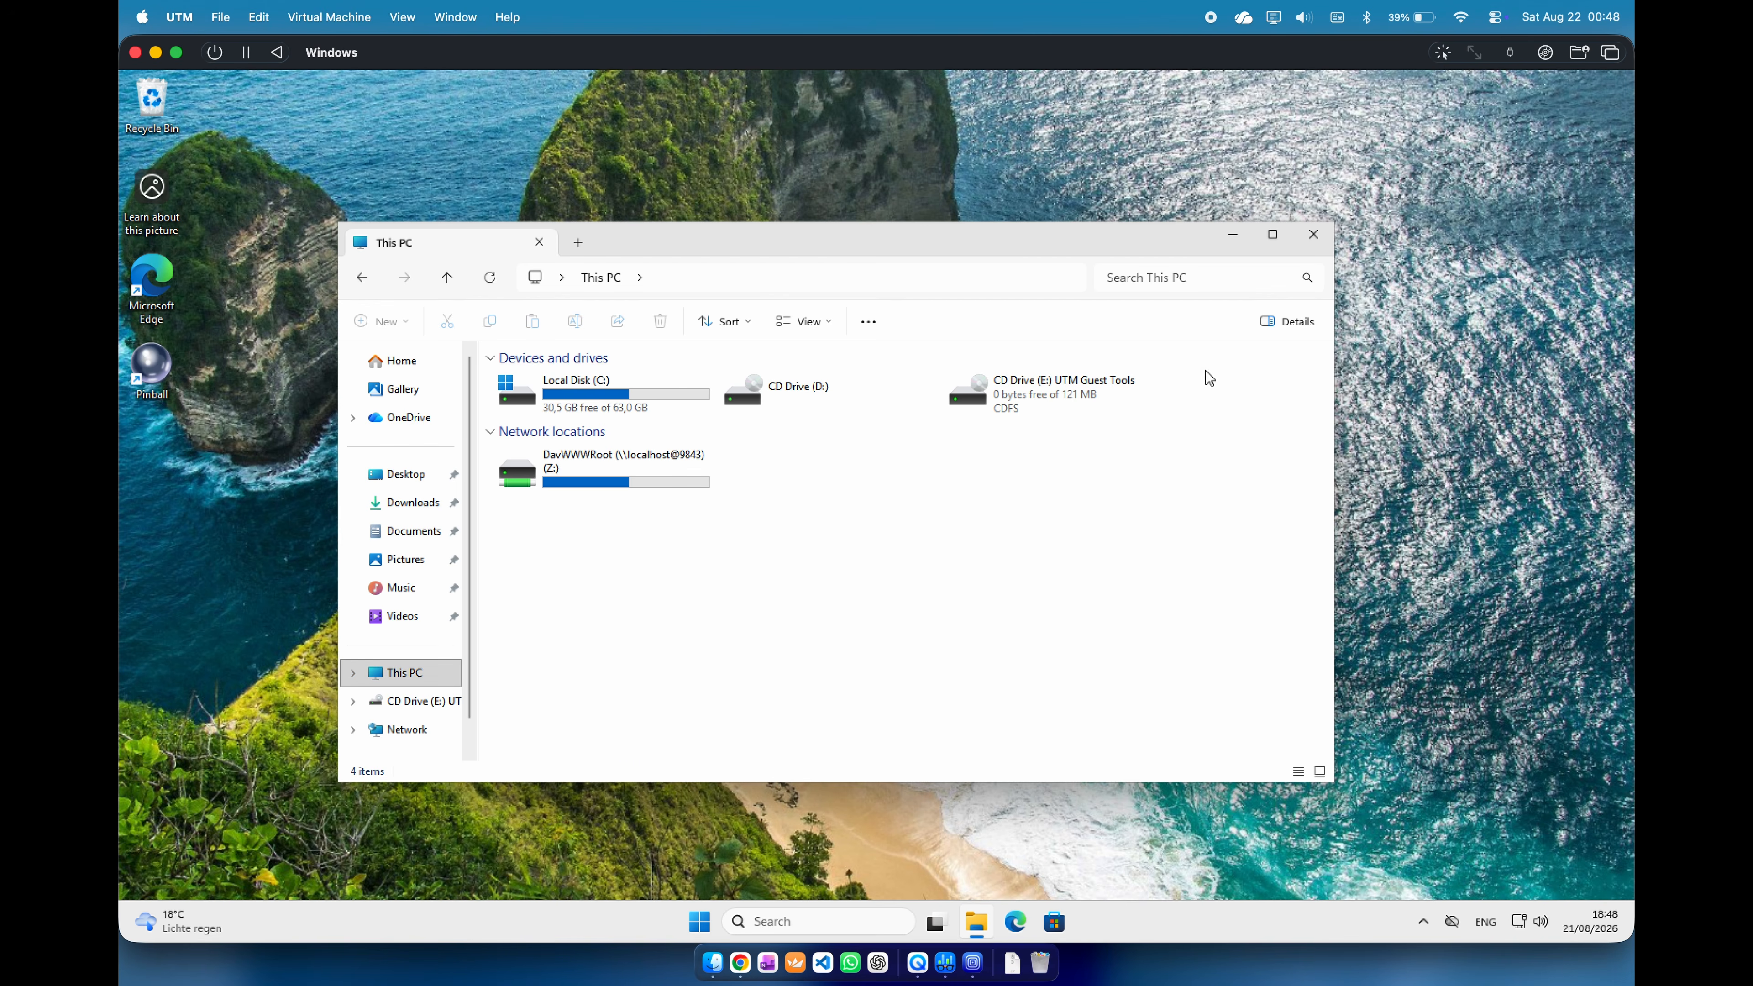
click(1314, 234)
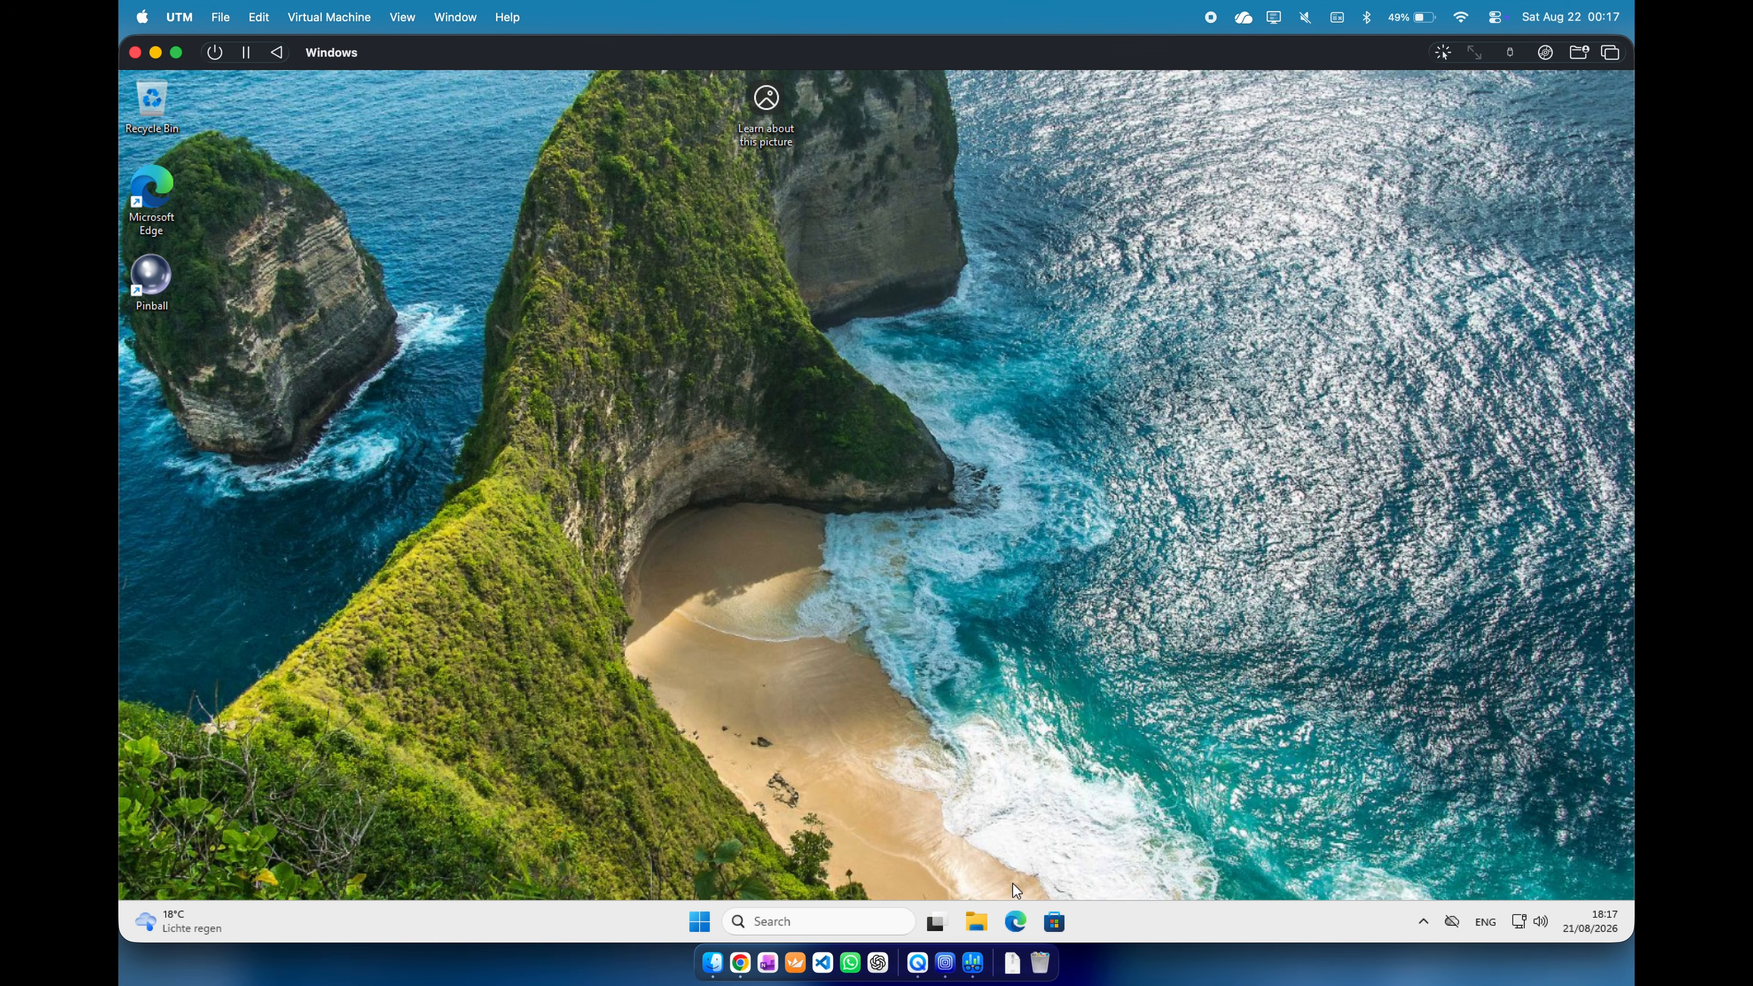
Search the web for notepad++ in Microsoft Edge and open the Notepad++ v8.9.6.2 download page.
click(1015, 920)
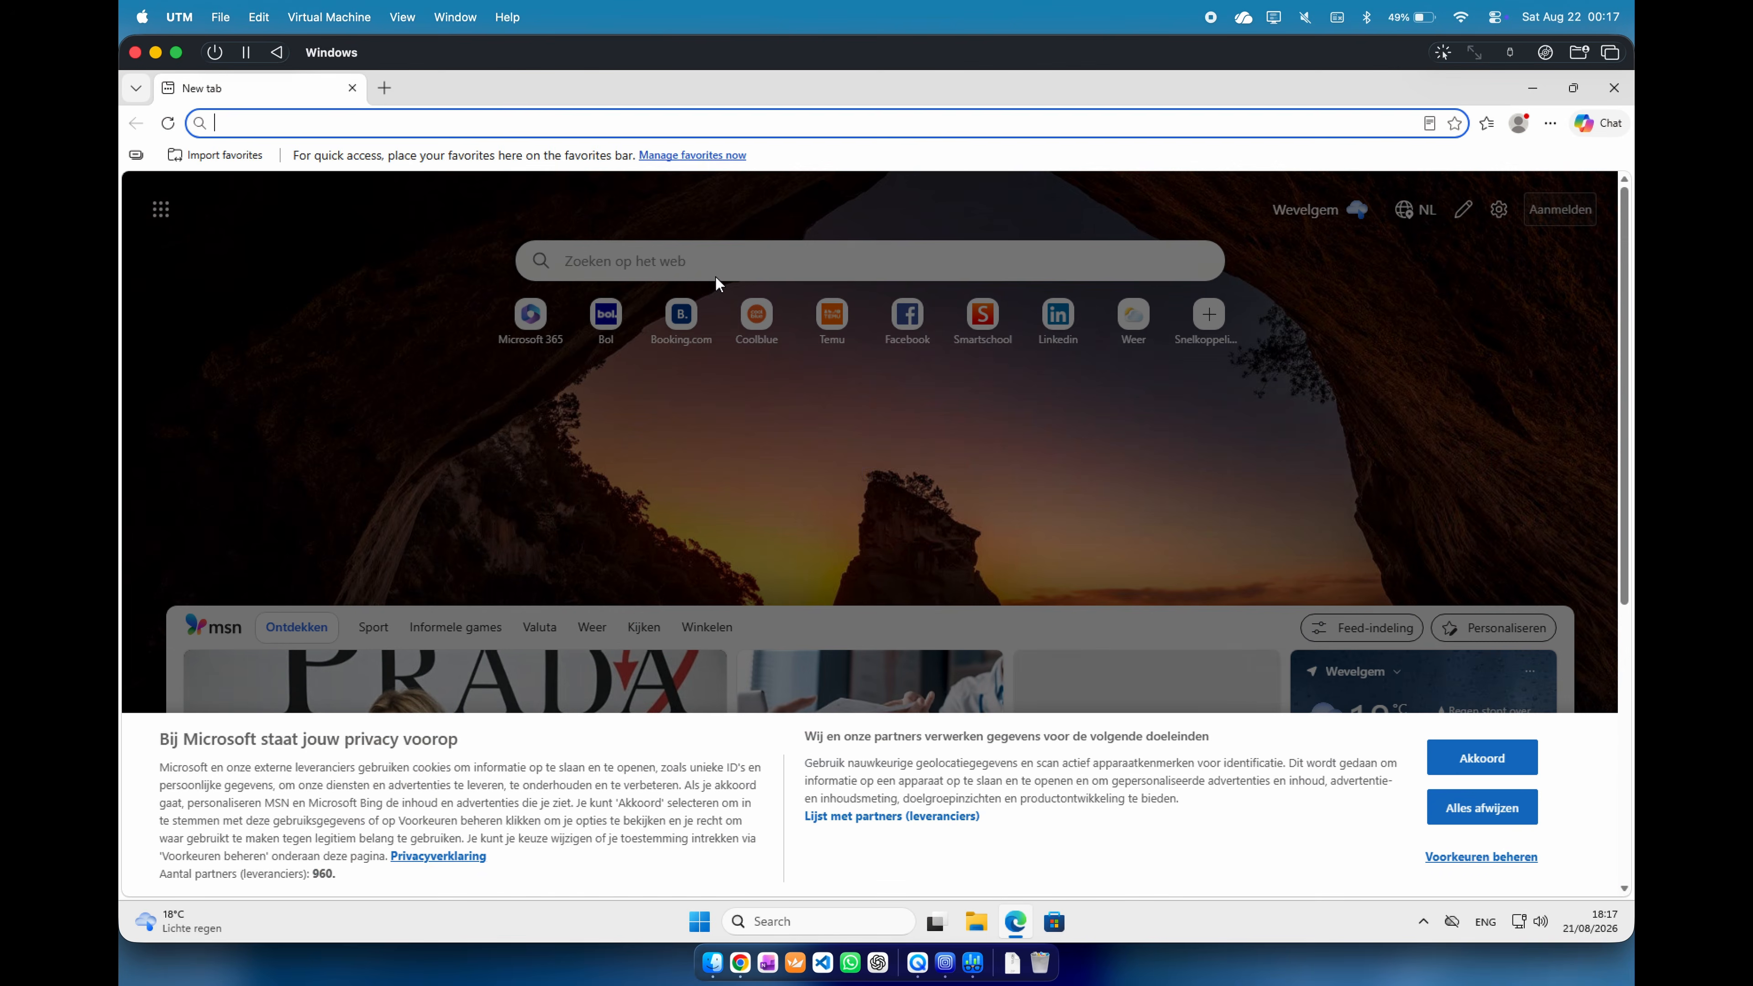
text(notepad&sk=CSYN1&sc=14-7&pglt=2083&q=notepad%2B%2B&cvid=5ae3ee6...)
key(Return)
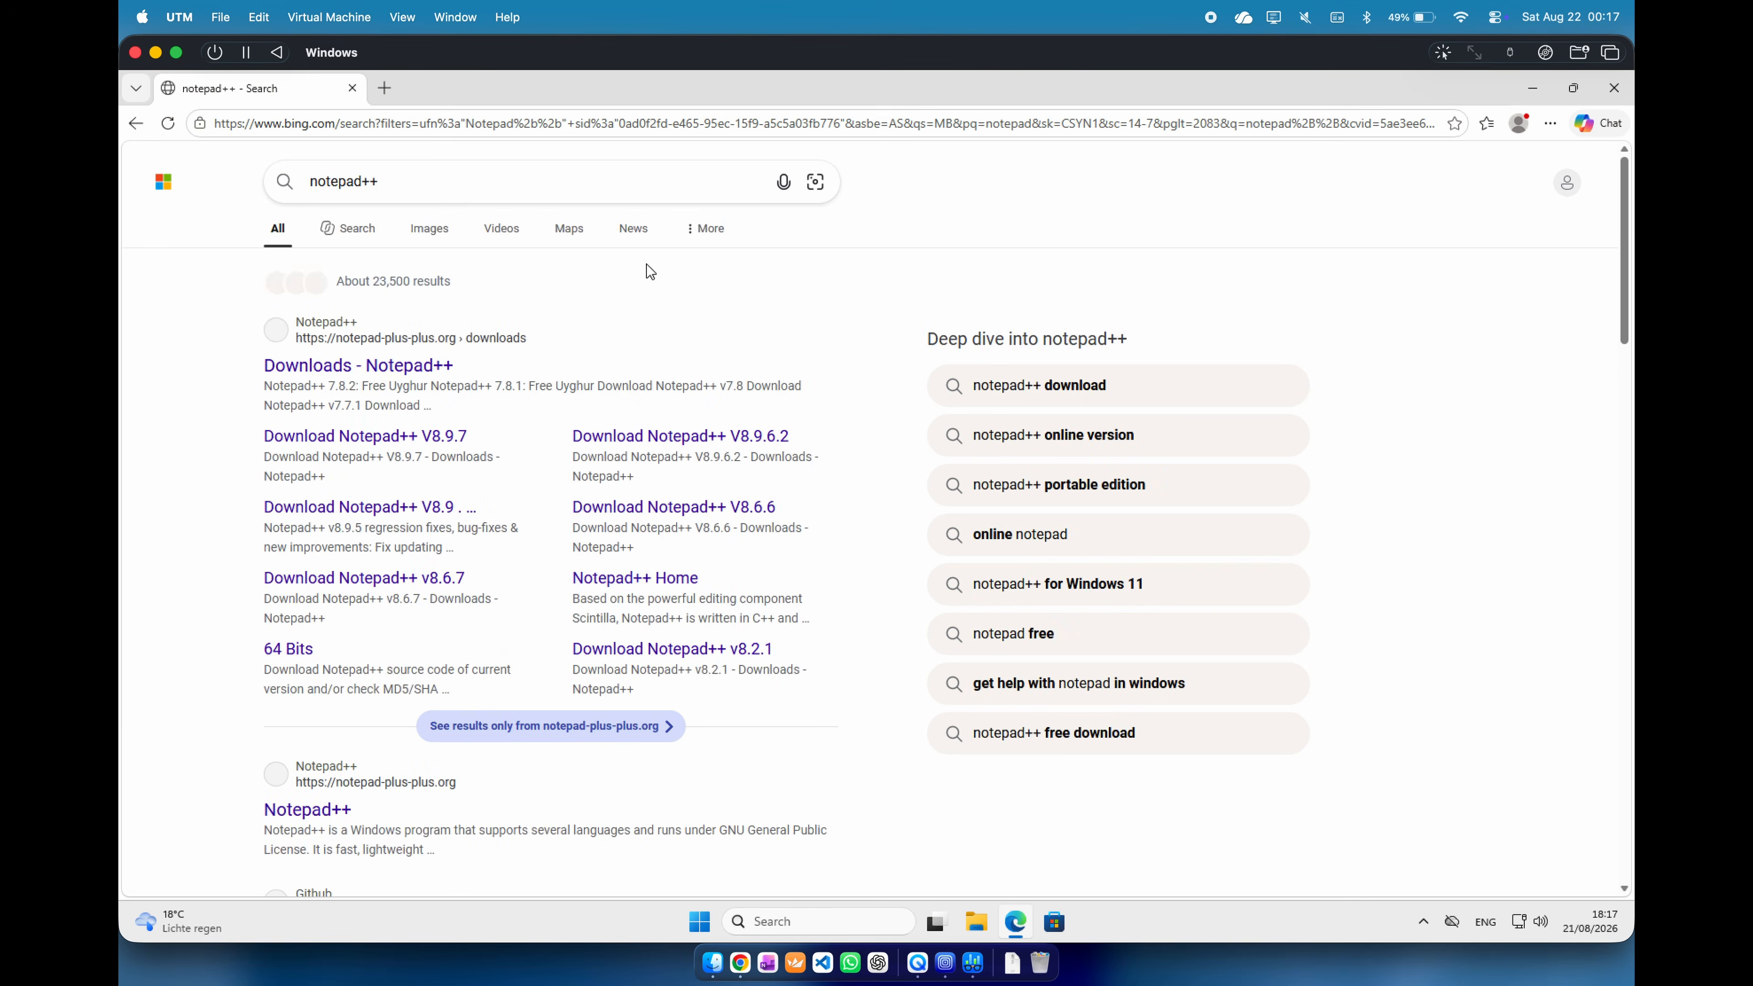
click(373, 373)
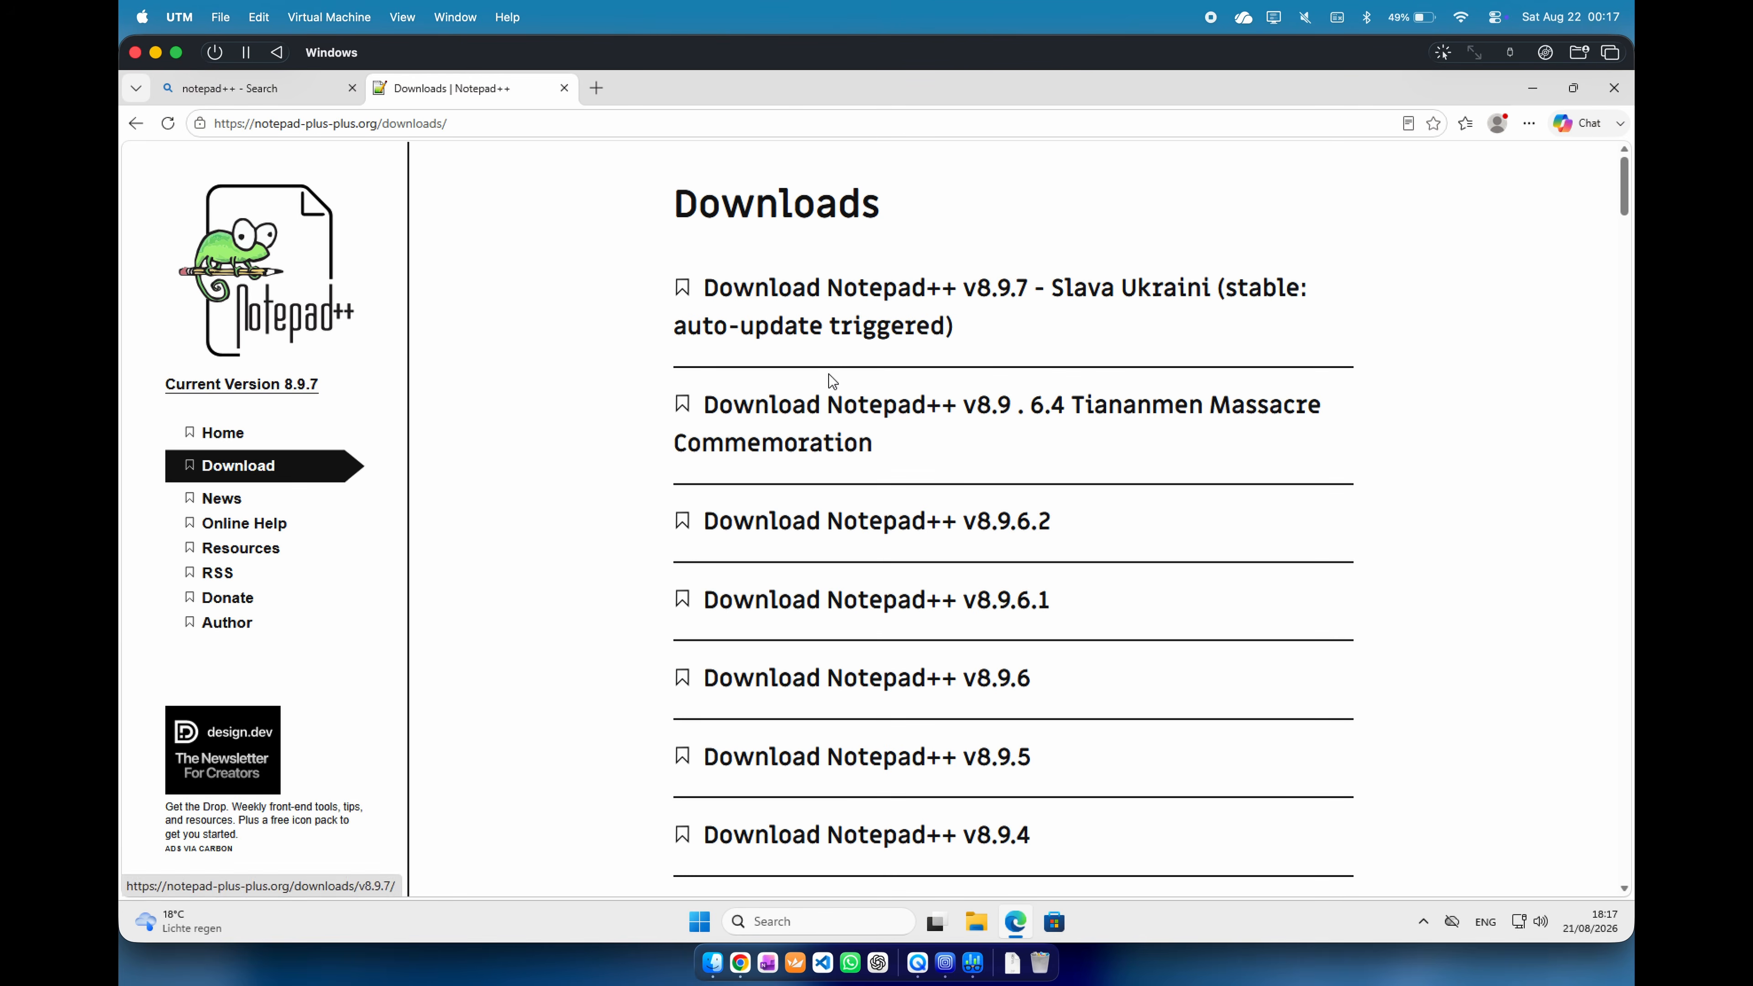
click(1001, 528)
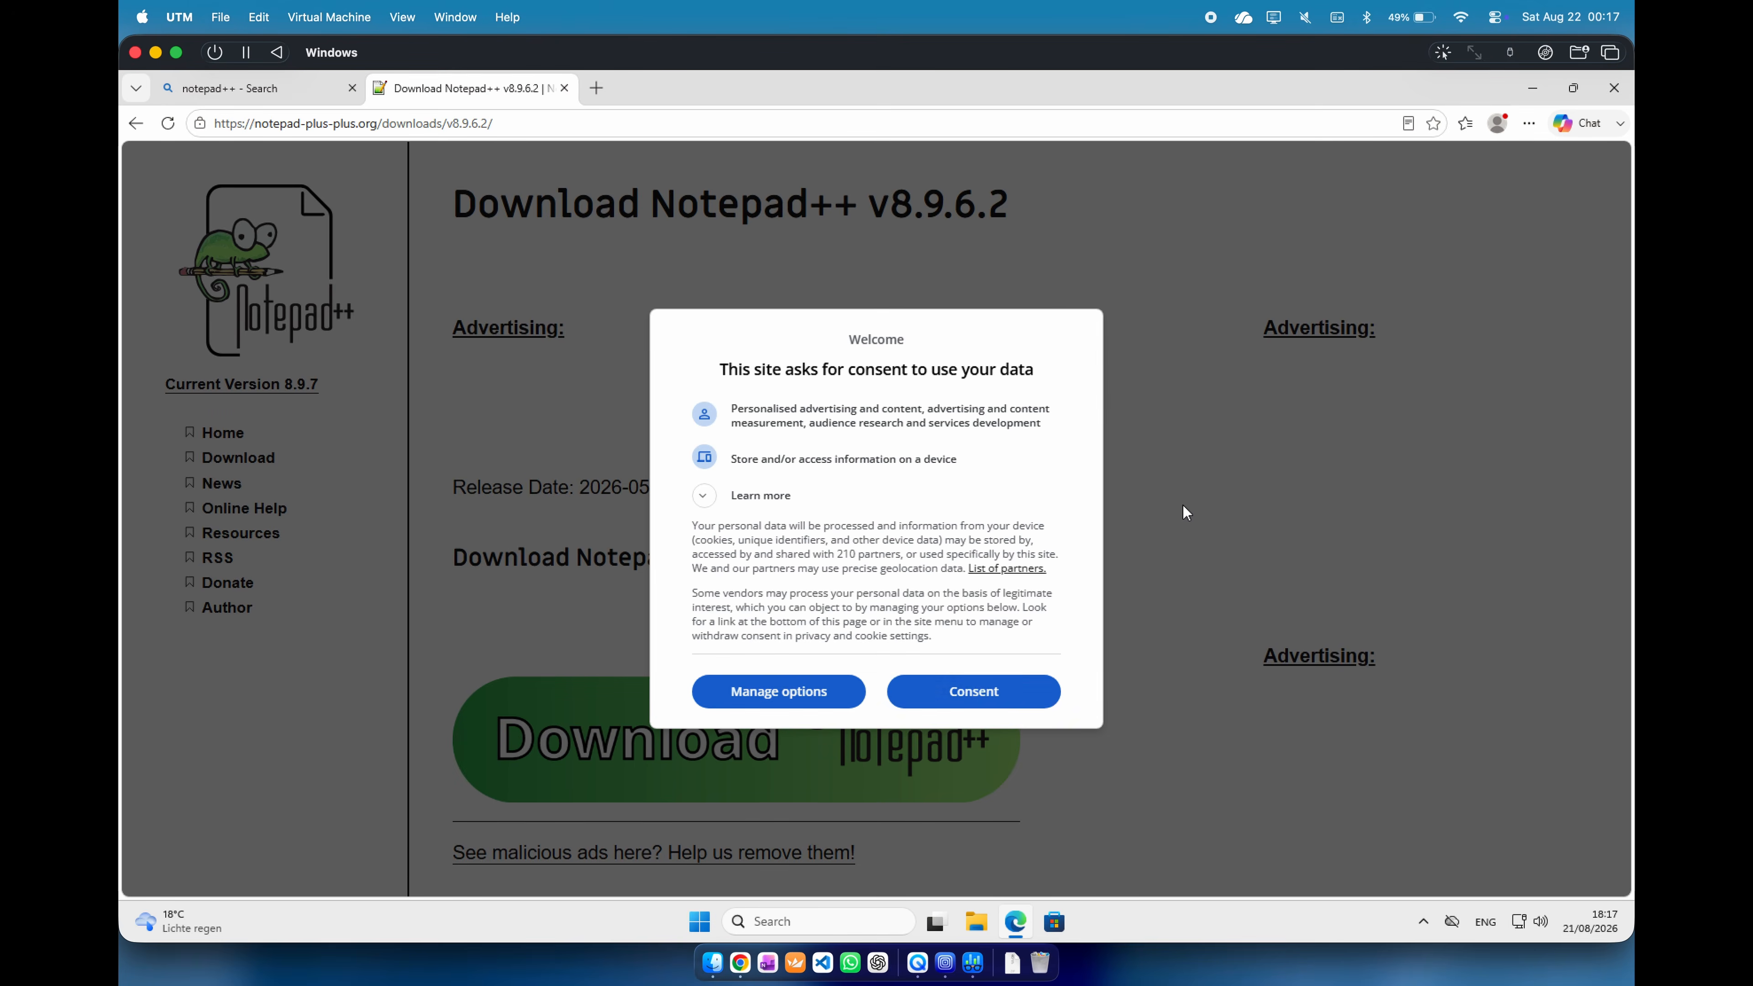
Consent to the site's data use, then download and launch the Notepad++ v8.9.6.2 x64 installer.
click(992, 693)
click(900, 691)
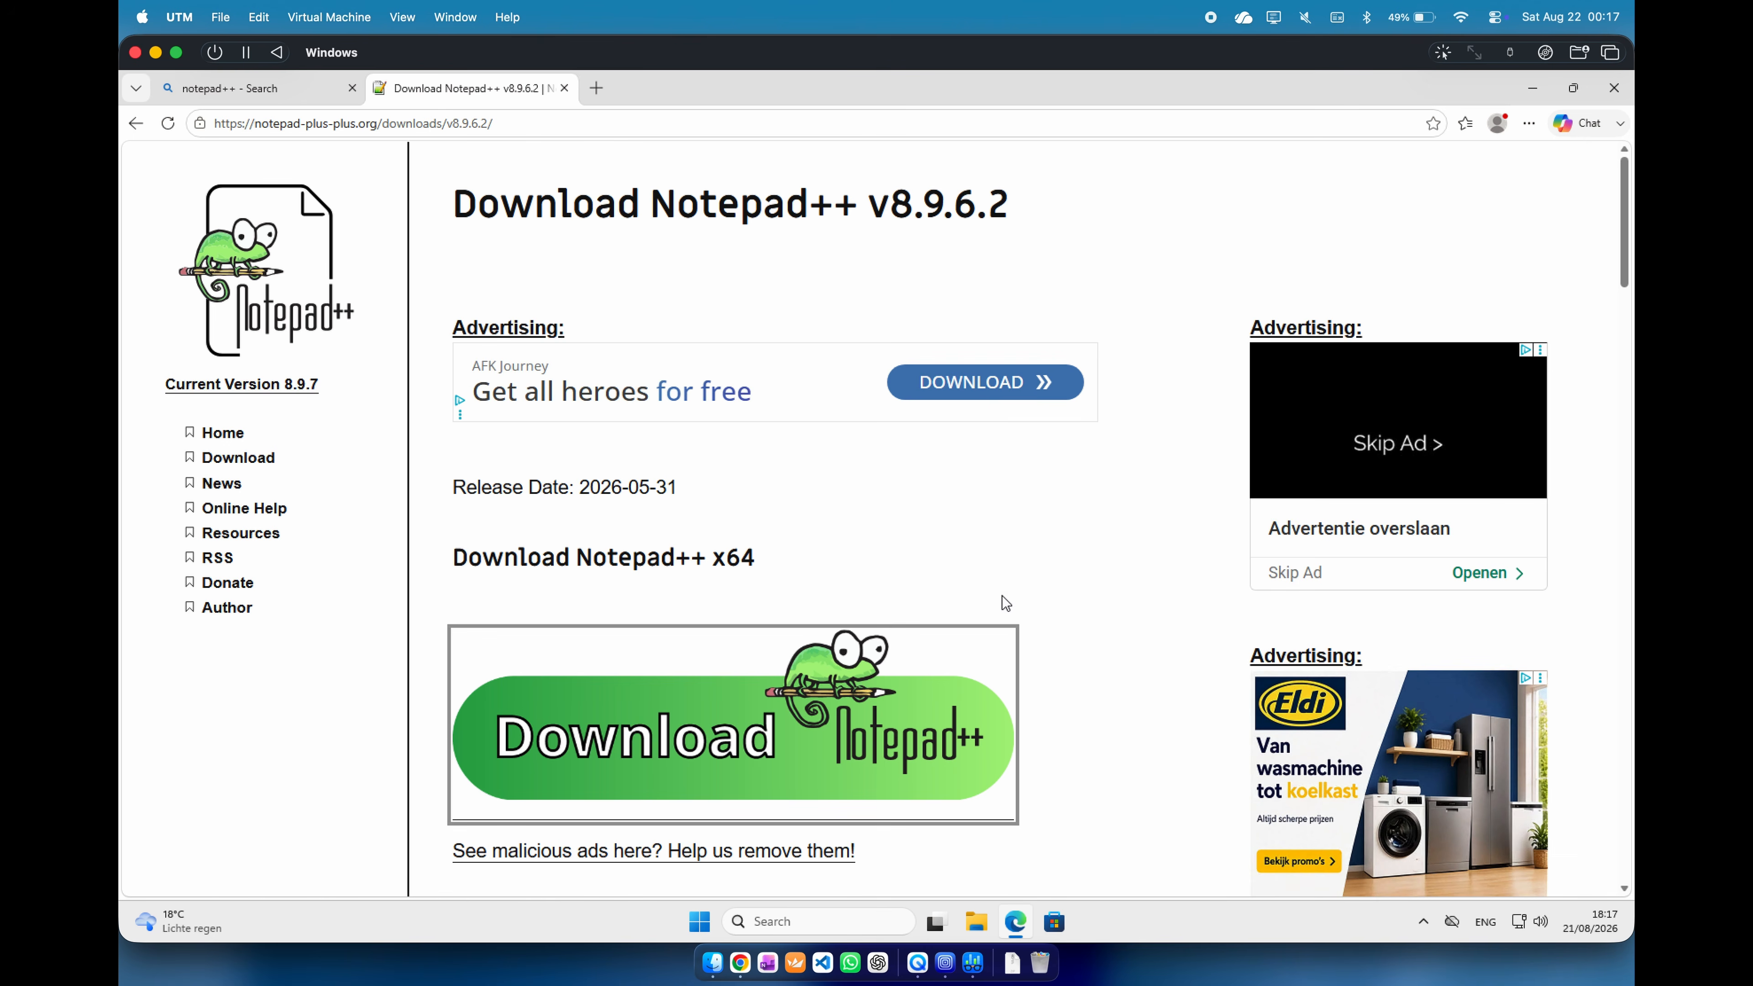
click(1251, 221)
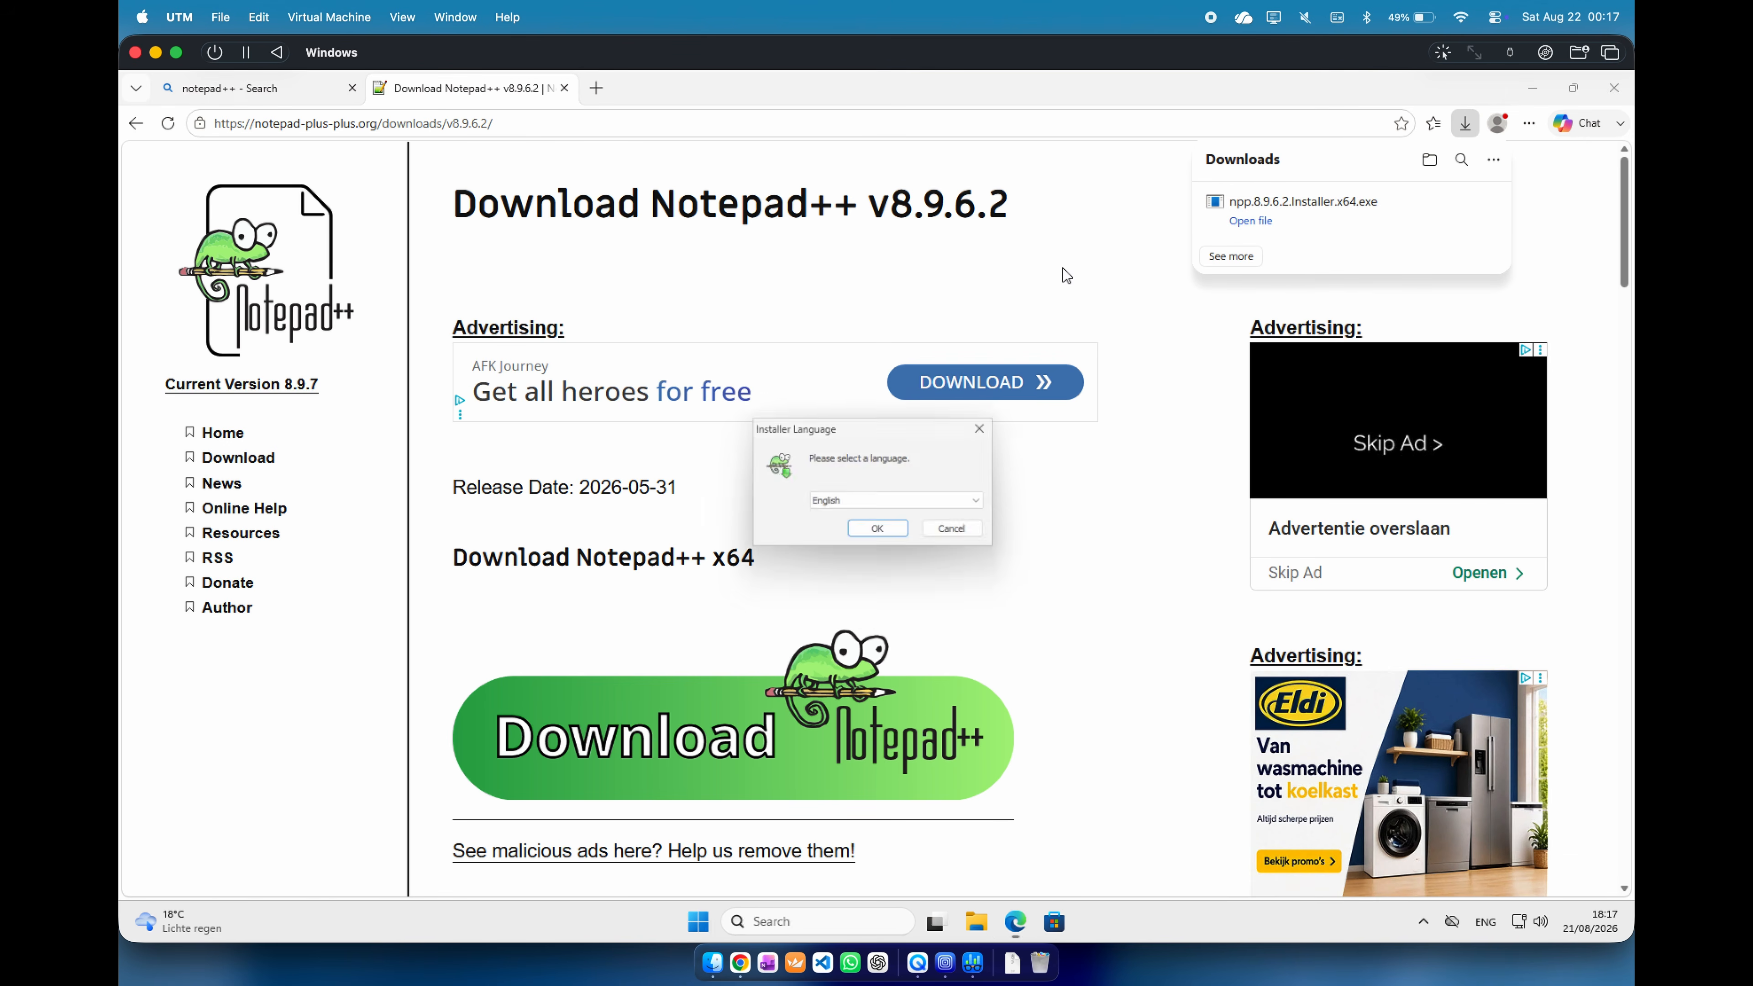
Install Notepad++ v8.9.6.2 in English with the default components and launch it on finishing setup.
click(883, 534)
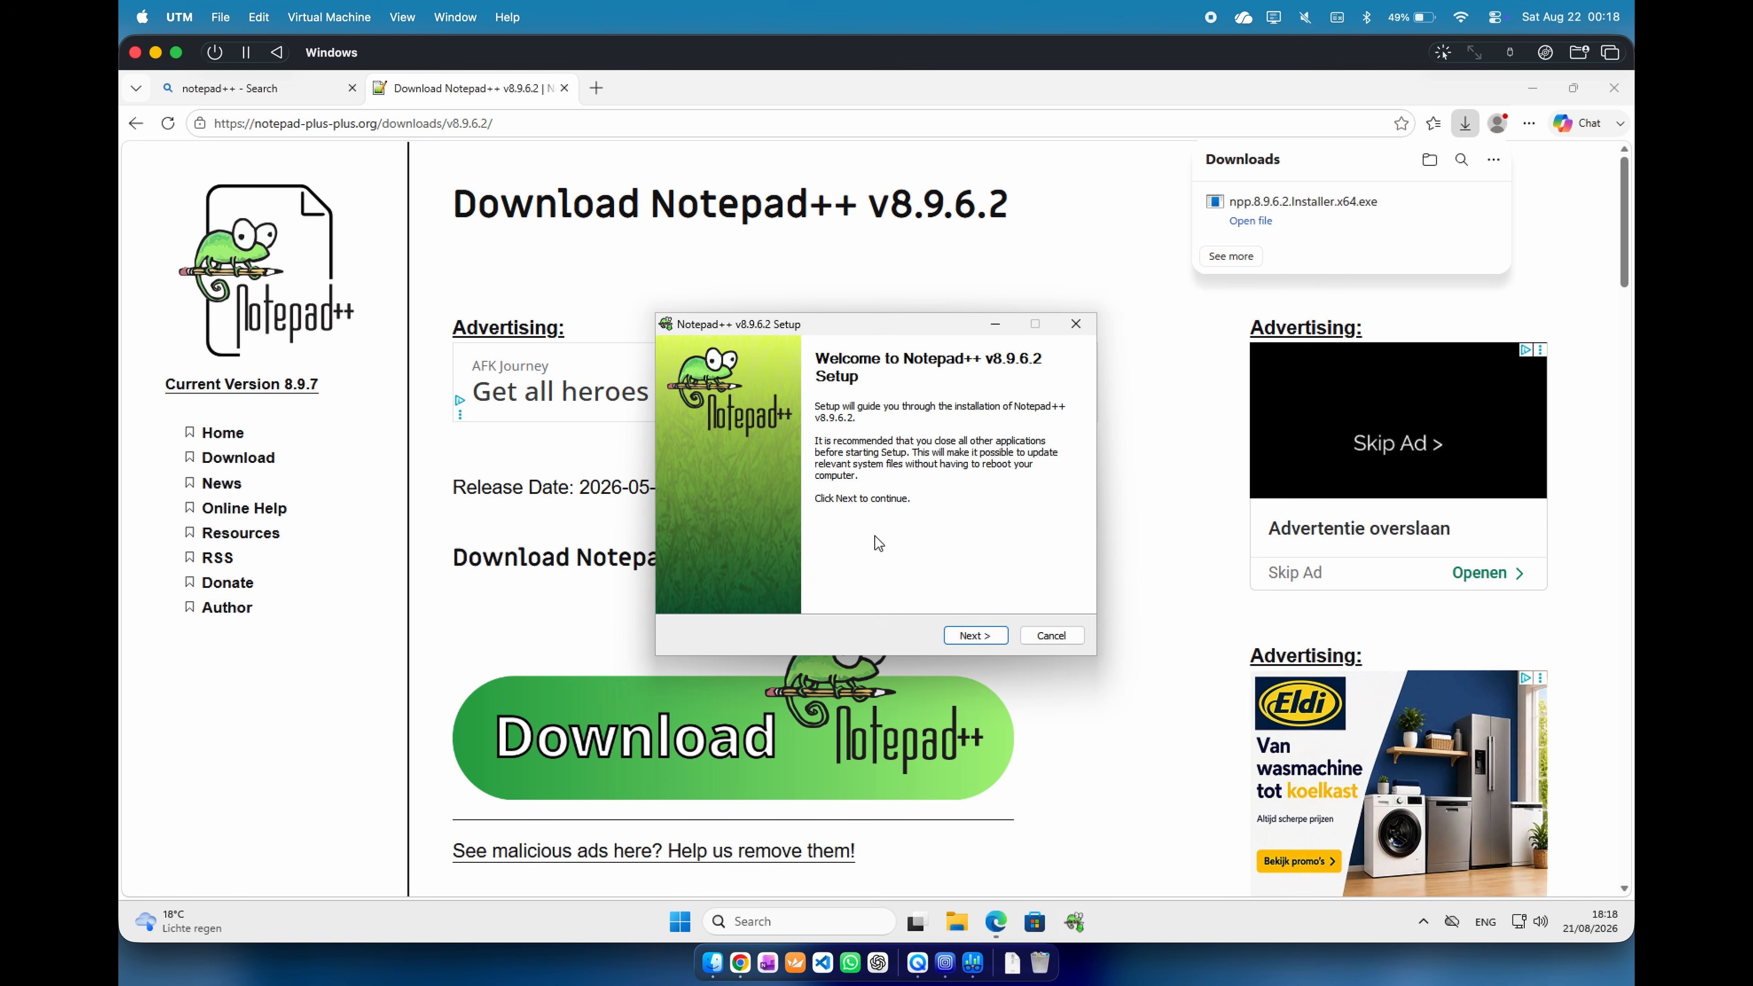
click(975, 635)
click(977, 635)
click(980, 635)
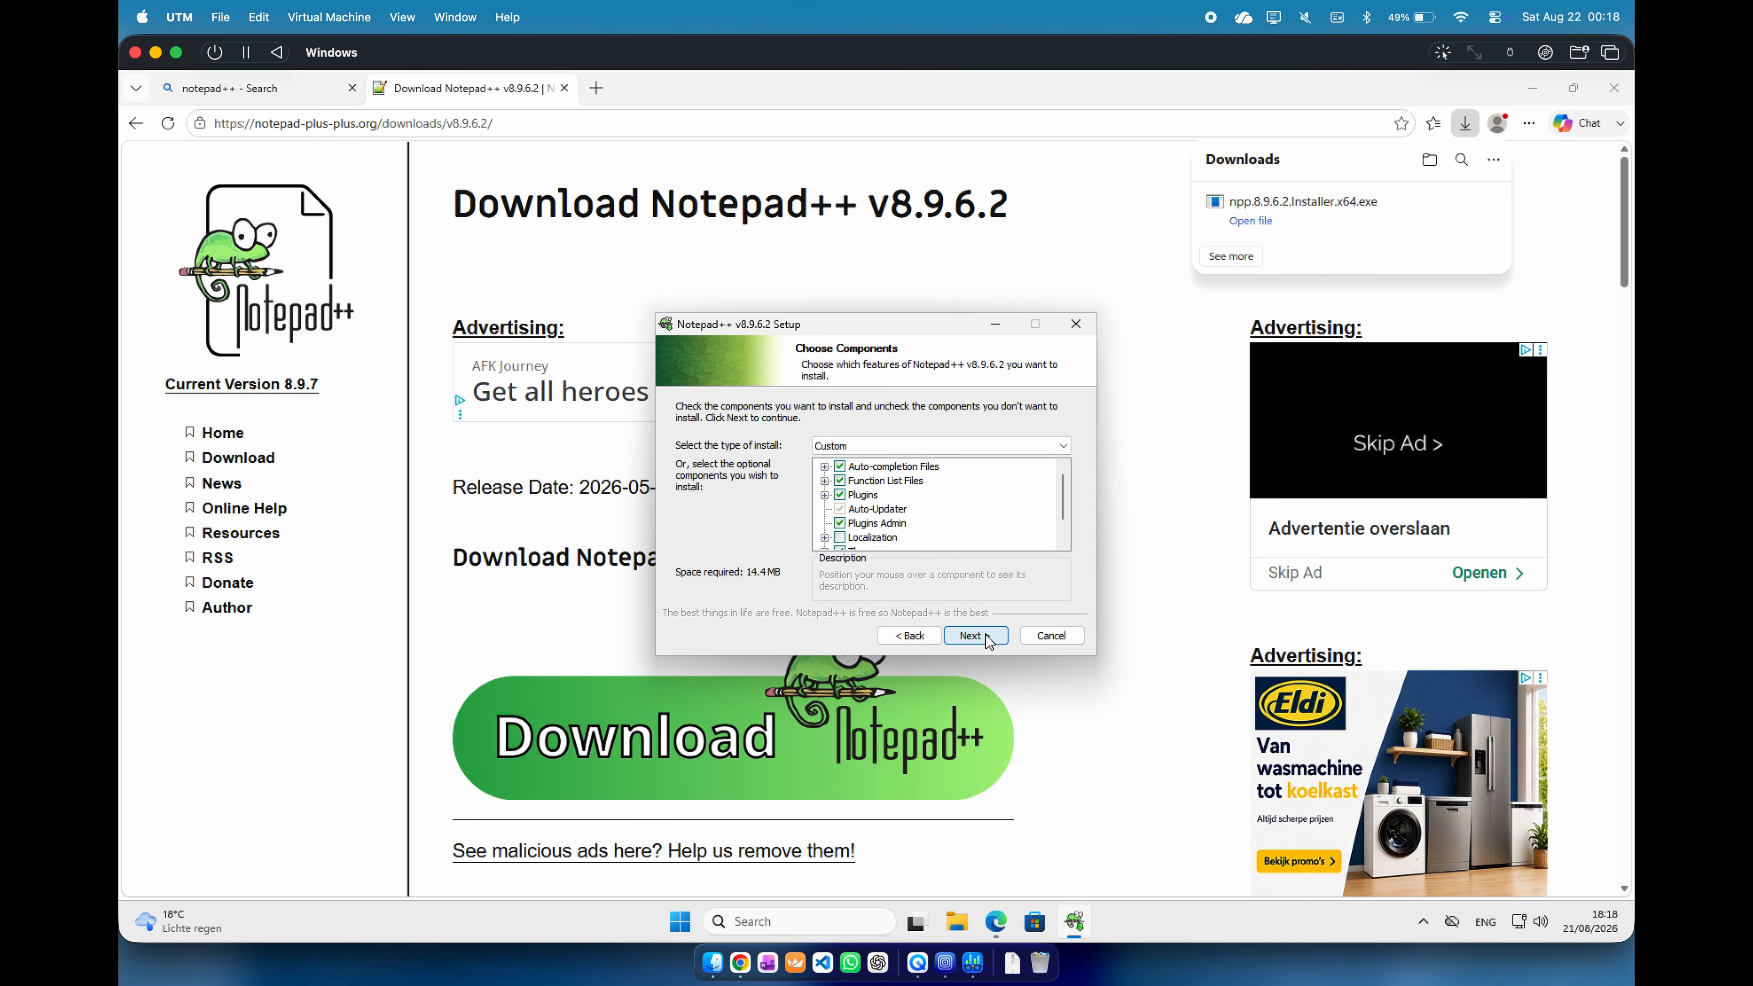
click(986, 637)
click(986, 637)
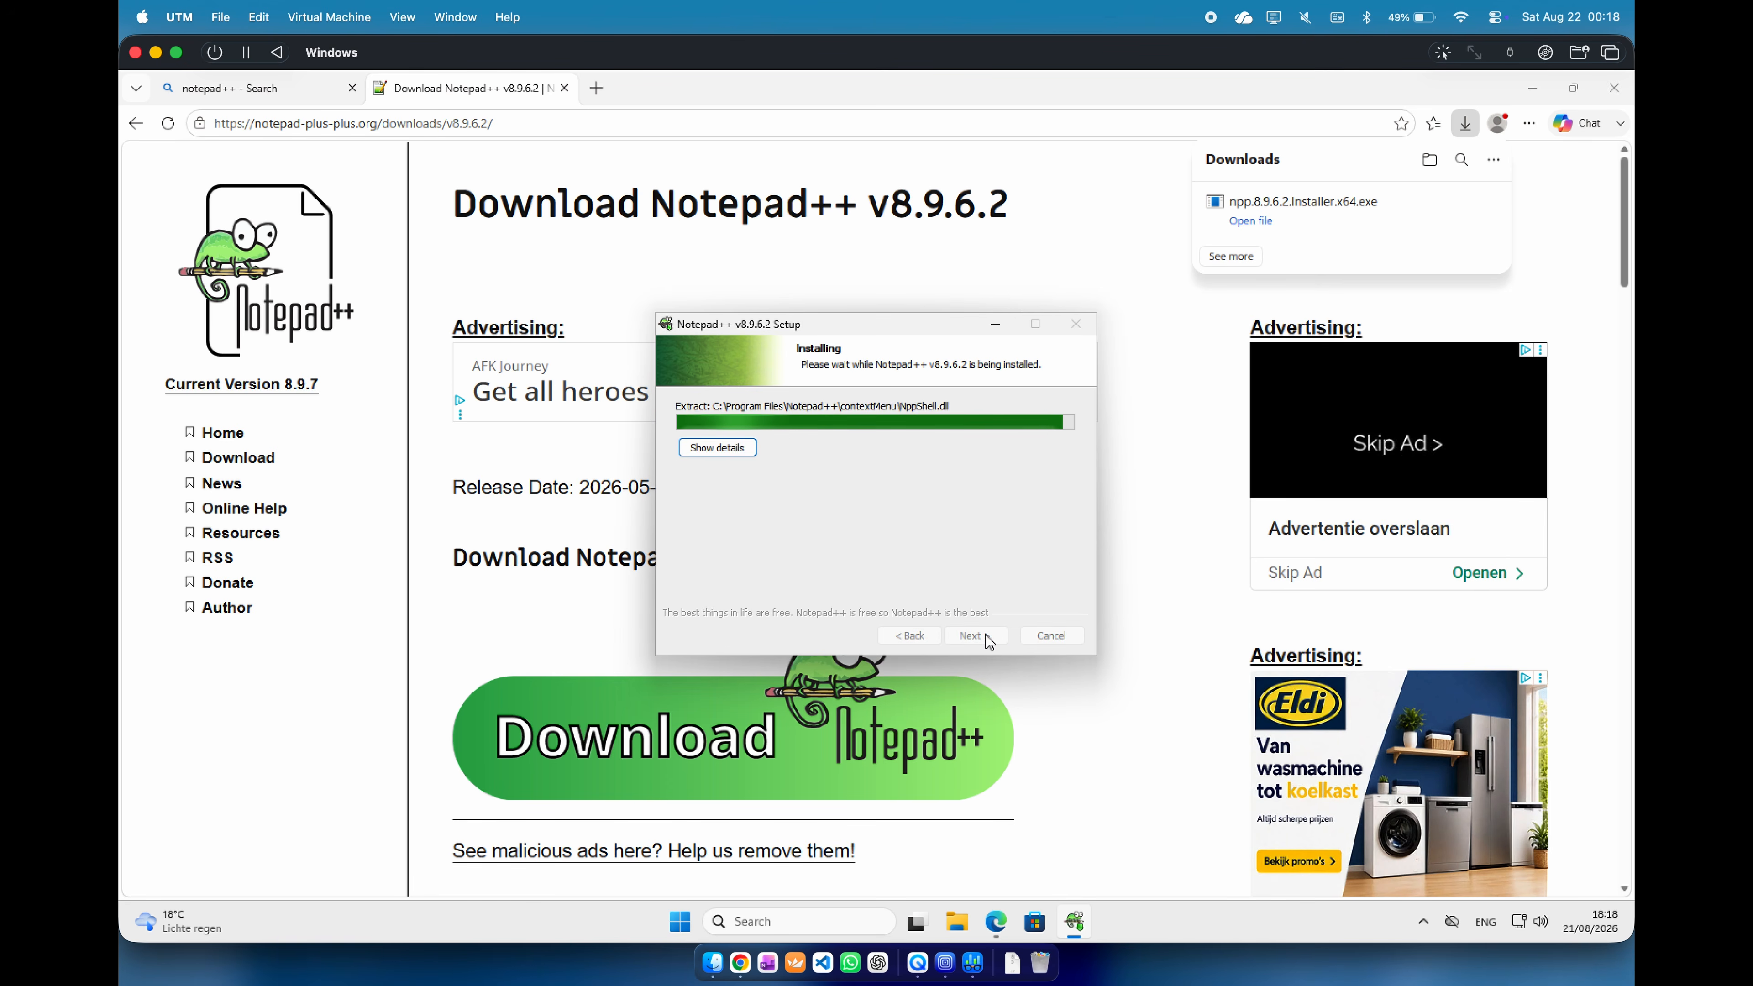
click(987, 638)
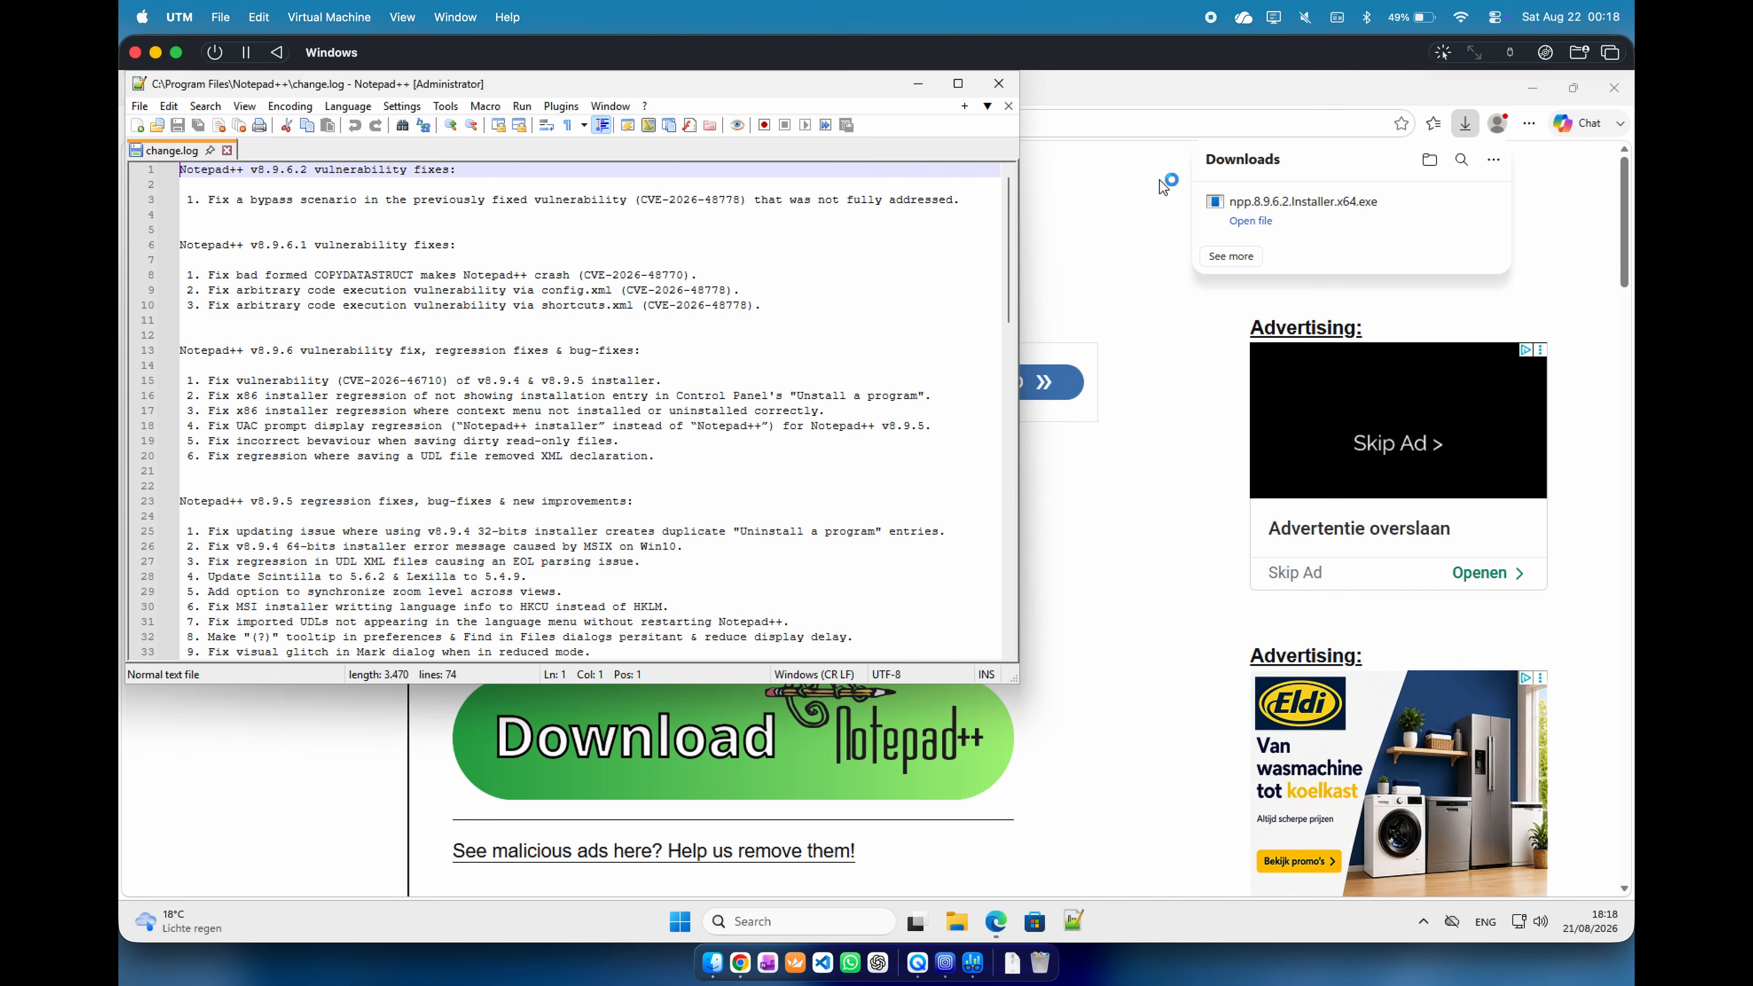
Maximize the Notepad++ window and dismiss the offer to update to version 8.9.7.
click(958, 83)
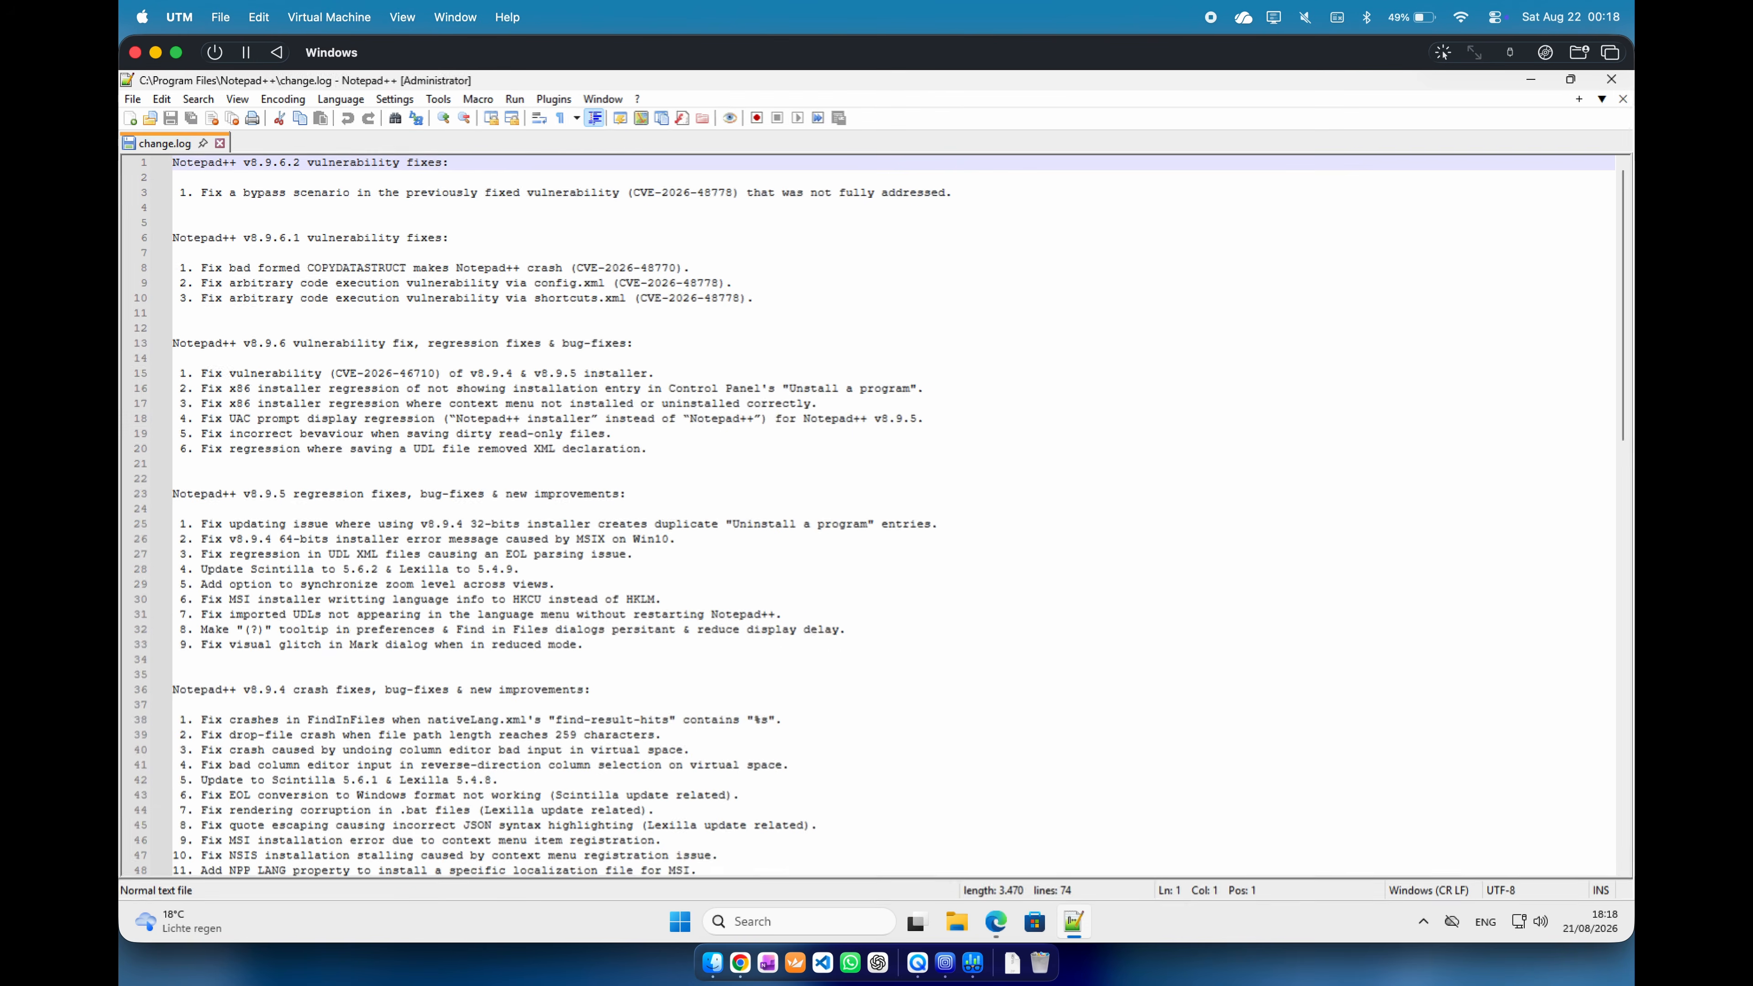
click(763, 340)
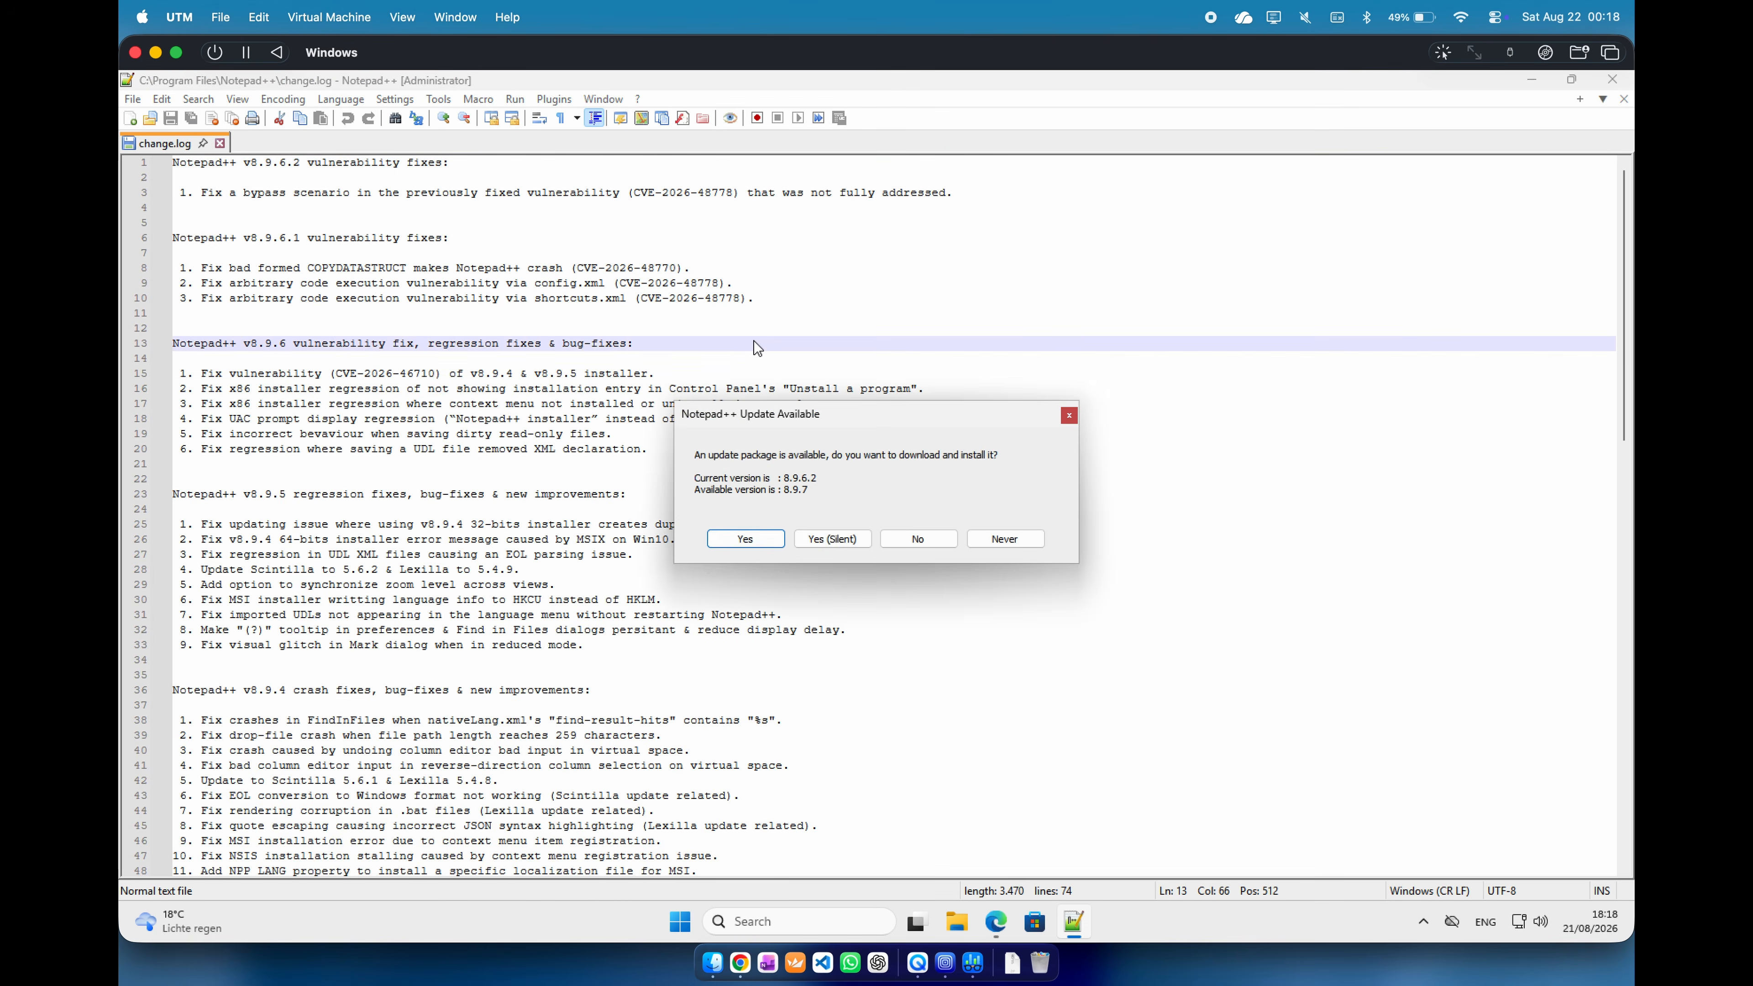
click(1068, 416)
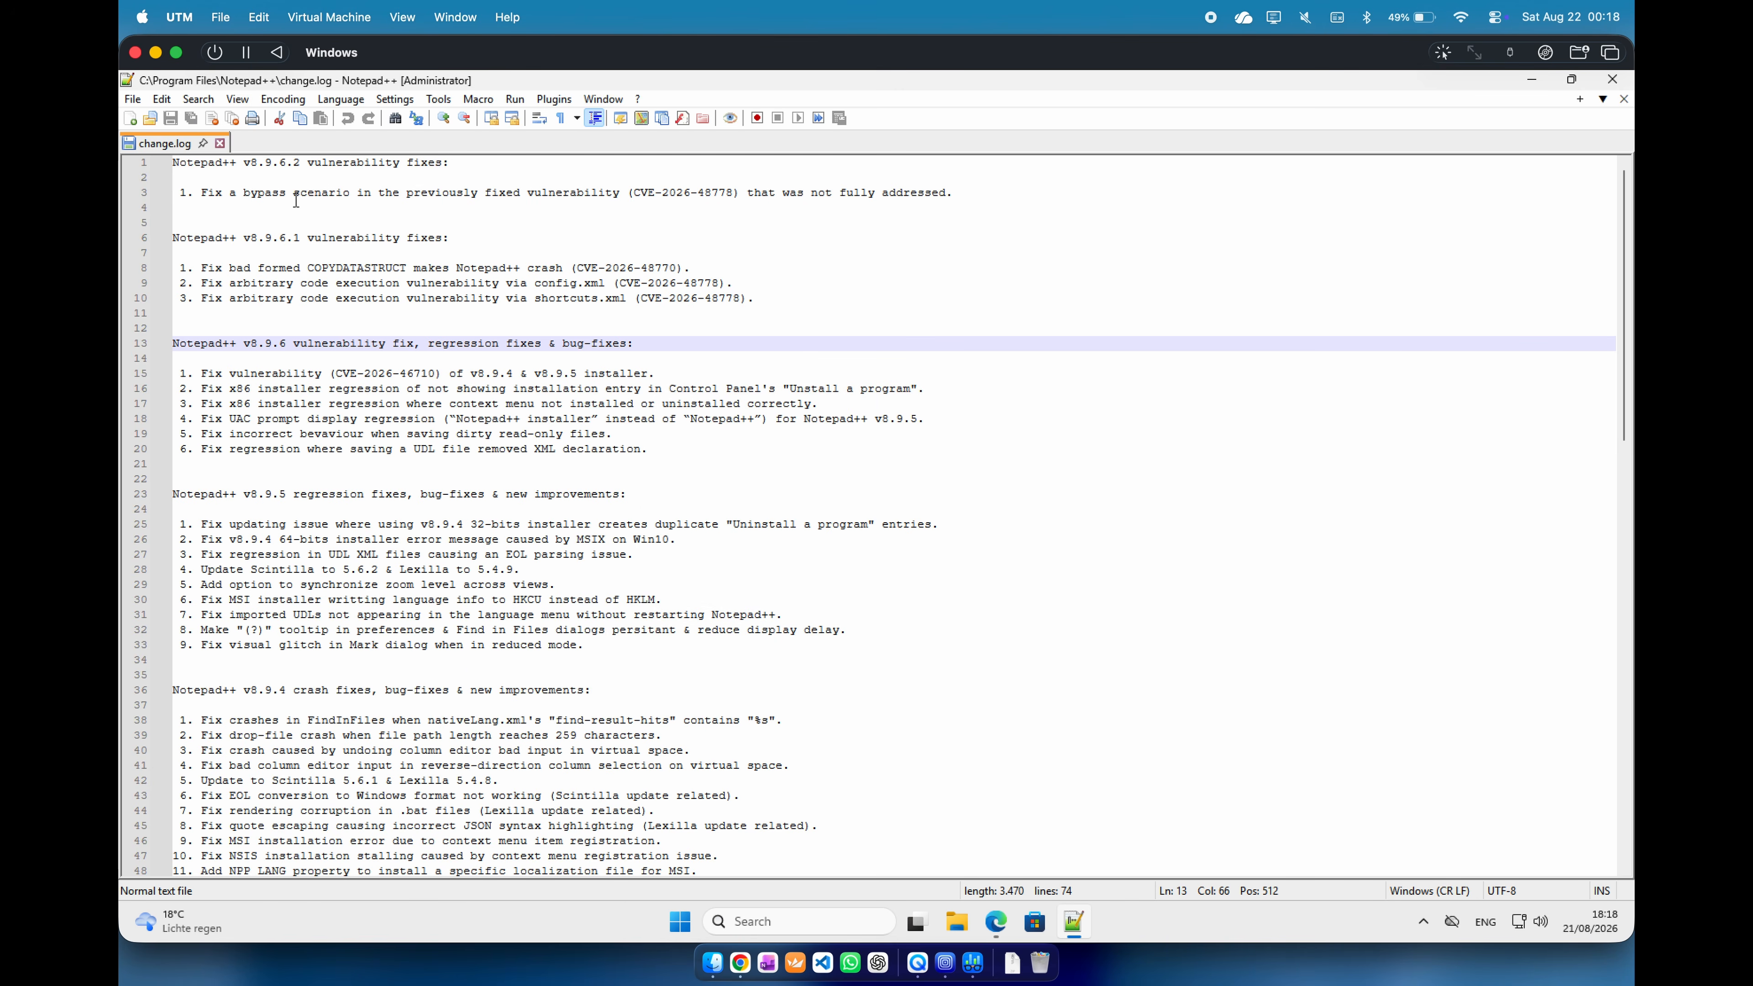
Switch the virtual machine to full screen and clear the desktop by minimizing Notepad++ and closing Edge.
click(402, 18)
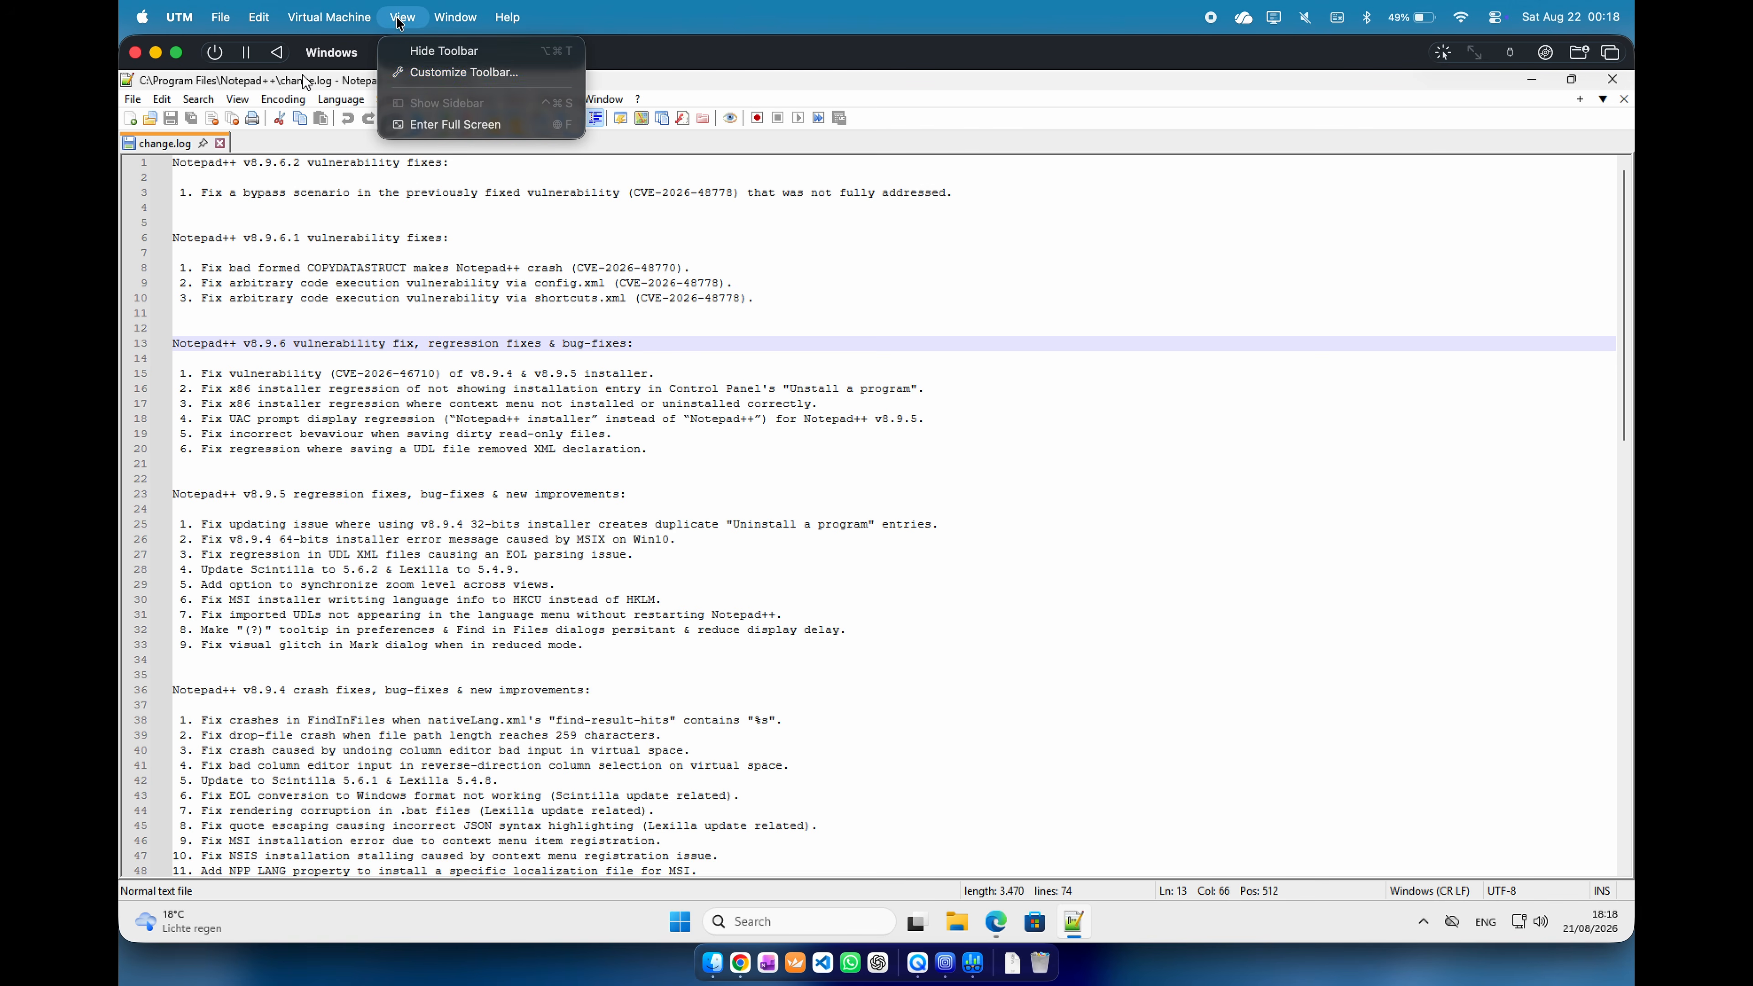
click(424, 125)
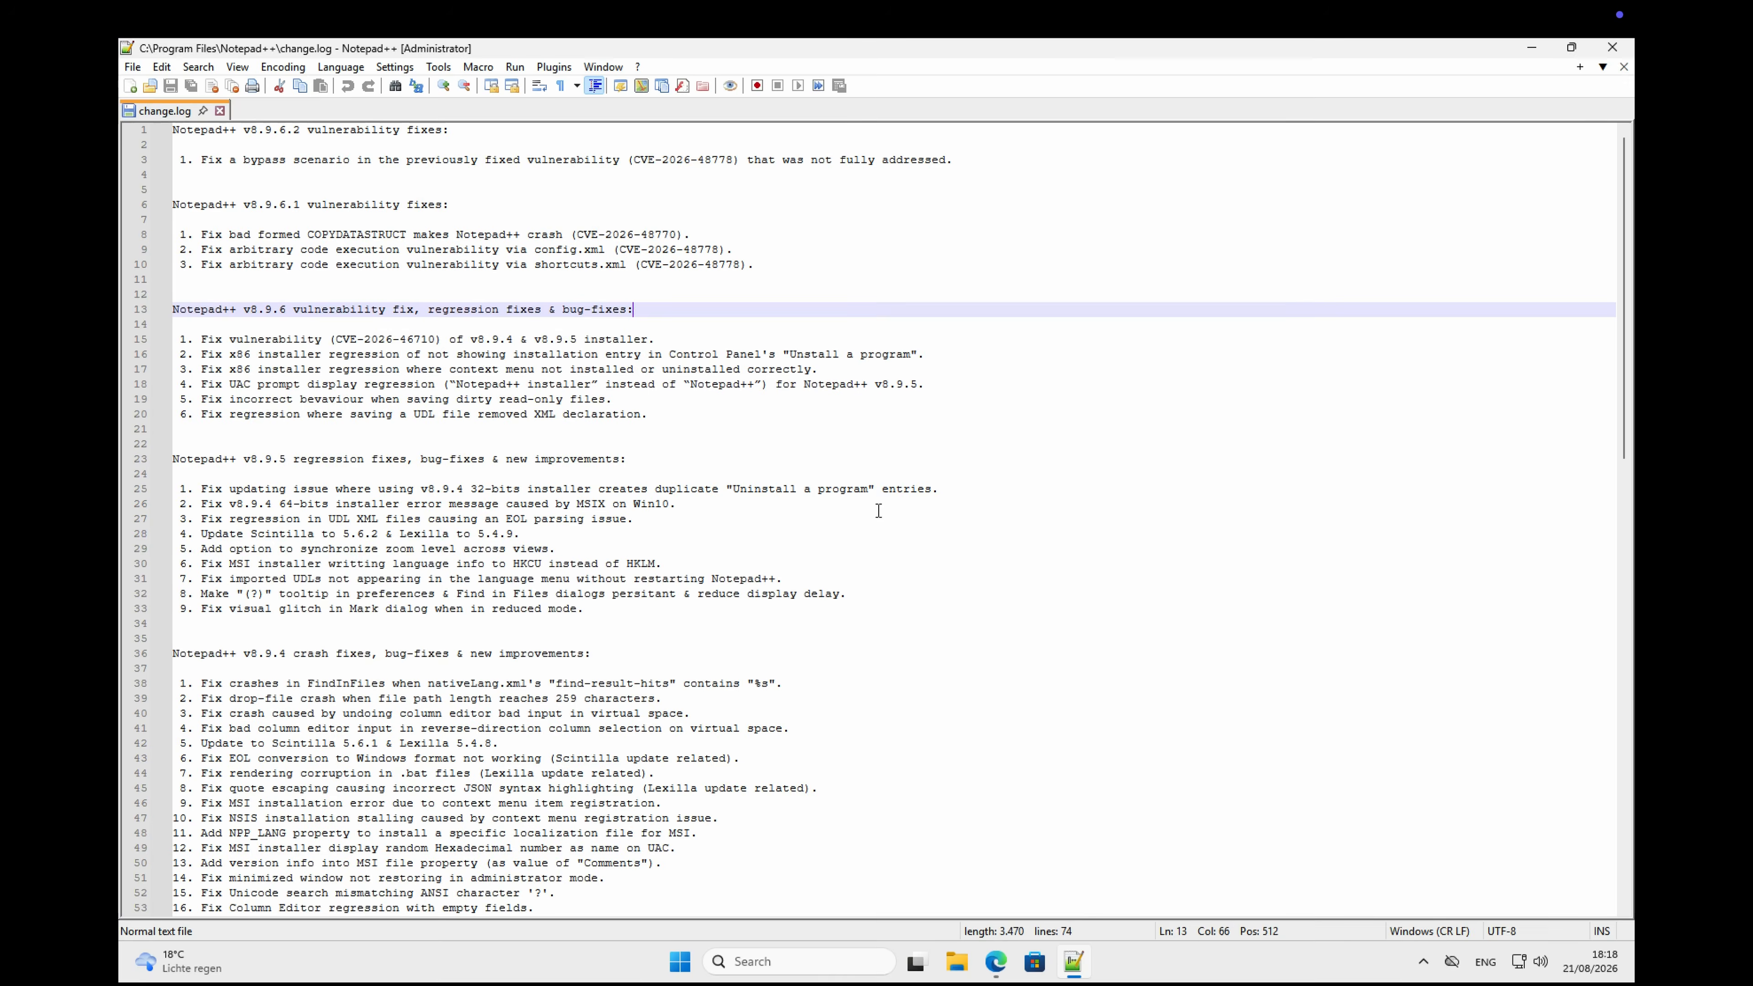
click(1532, 45)
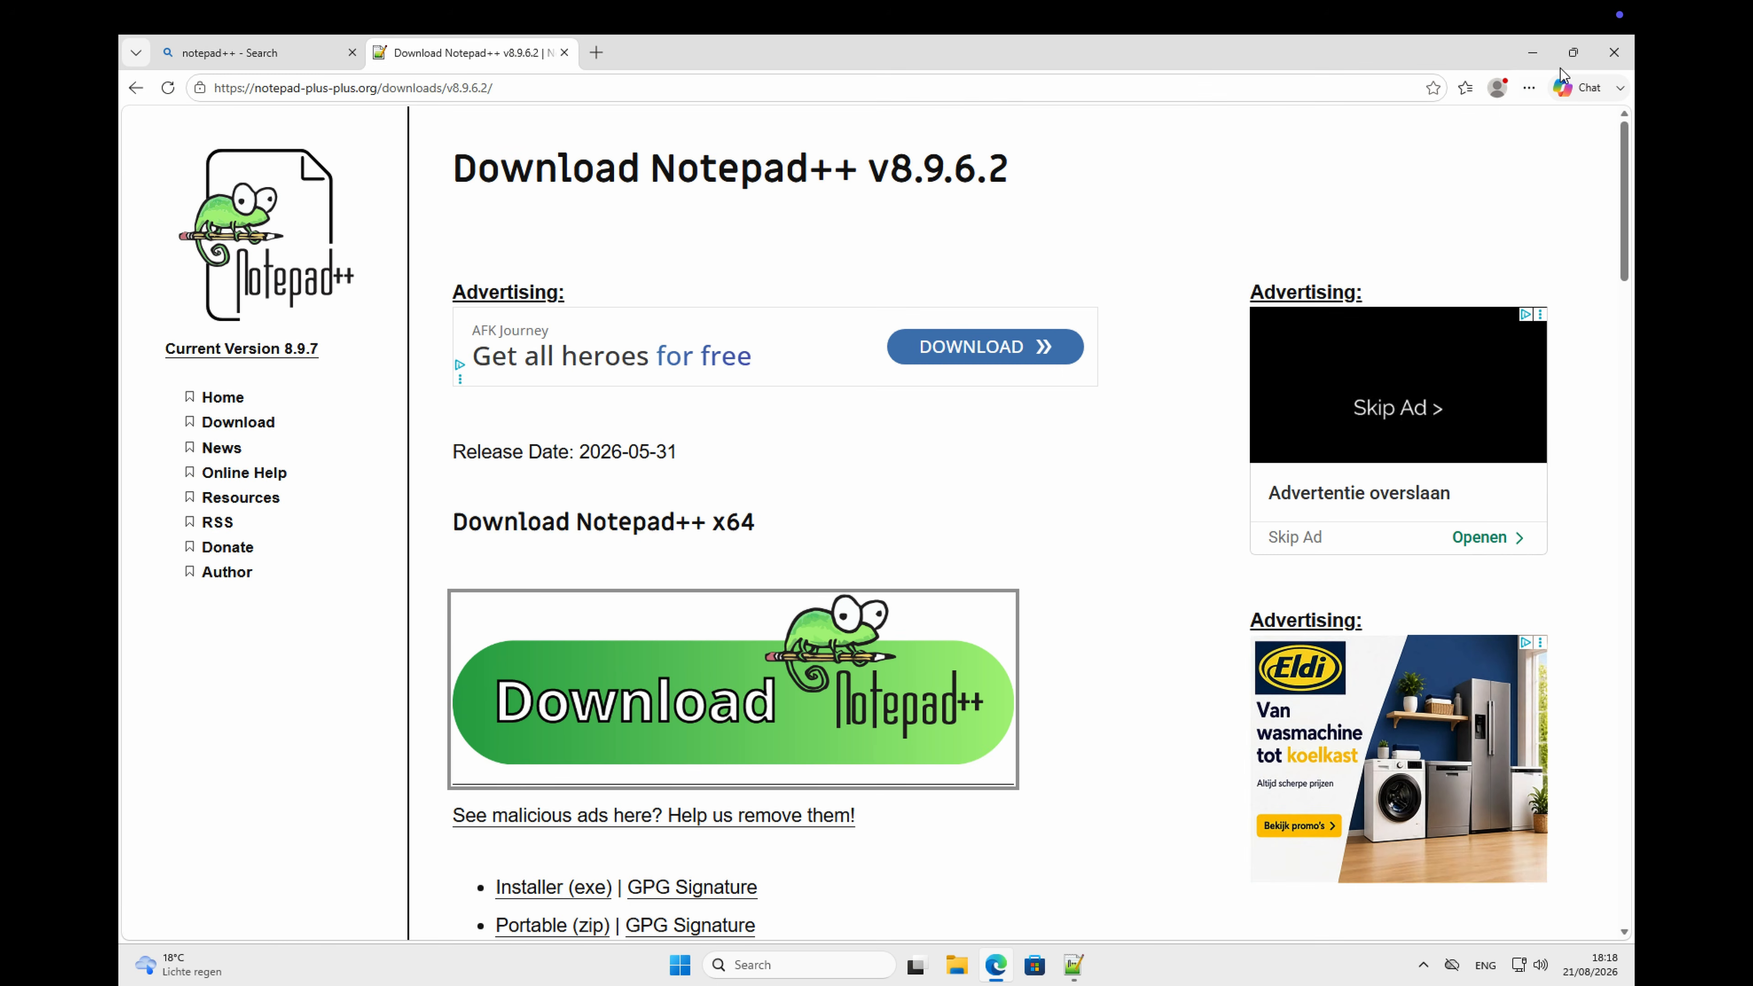
click(1614, 51)
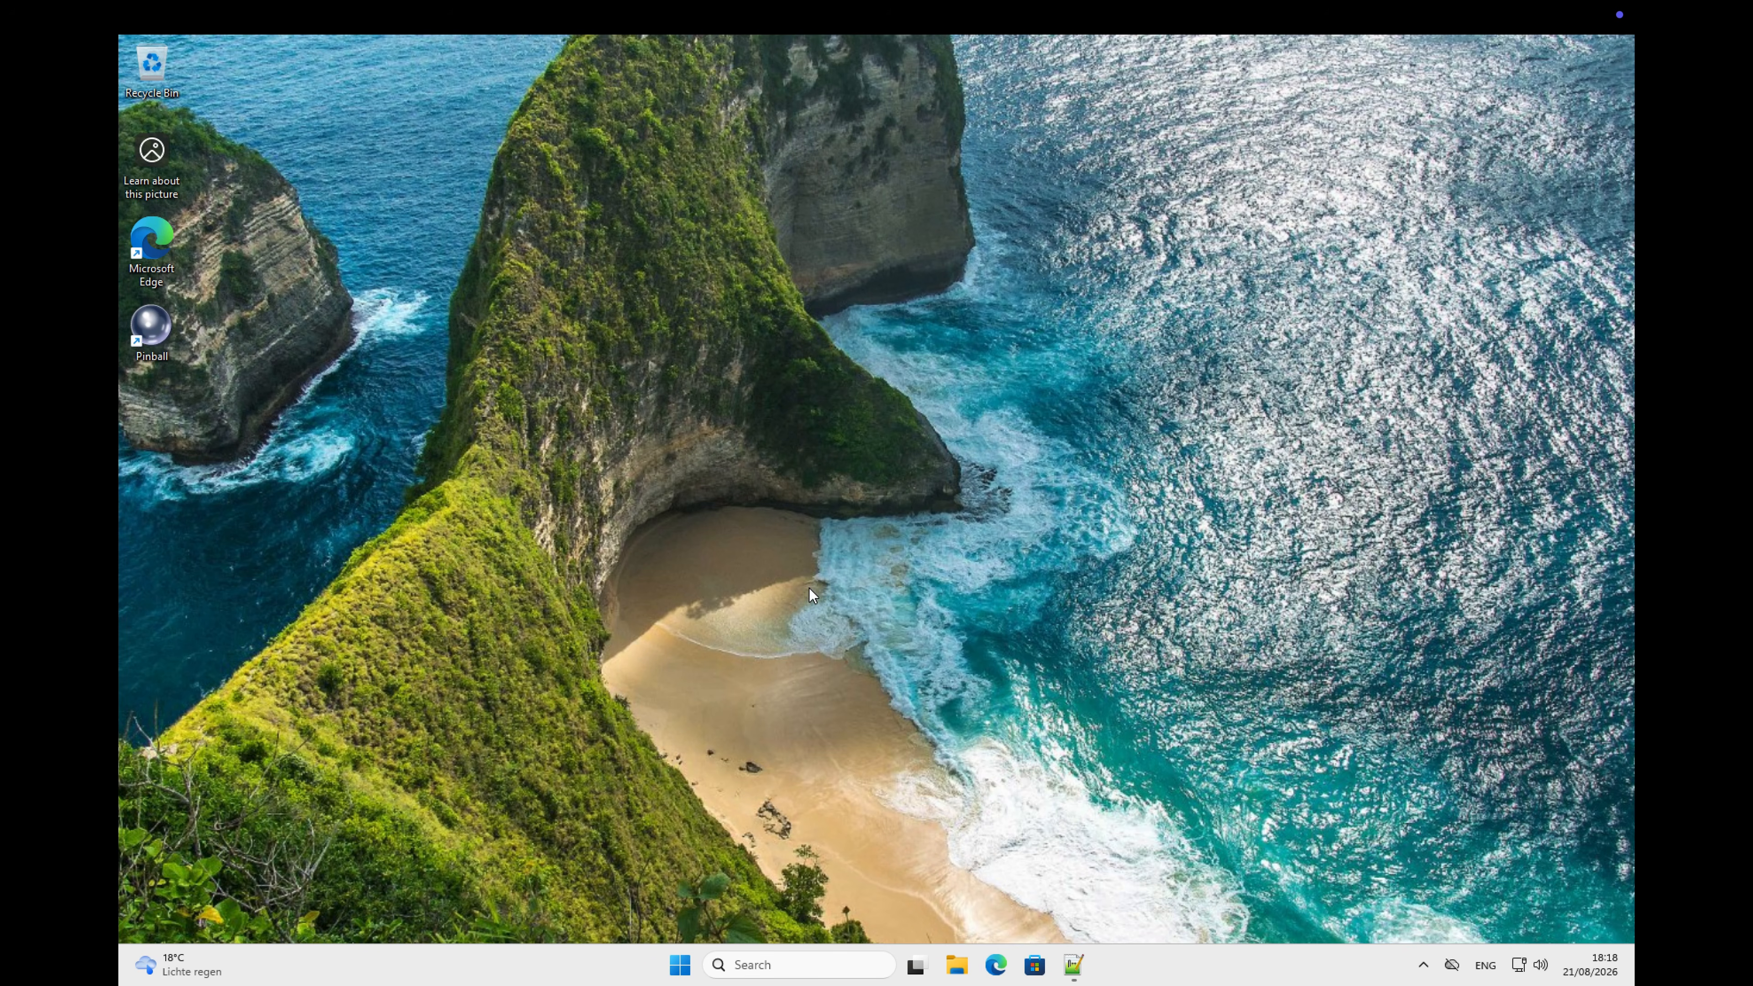
Open Microsoft Store, look over its home page and close it again.
click(1034, 965)
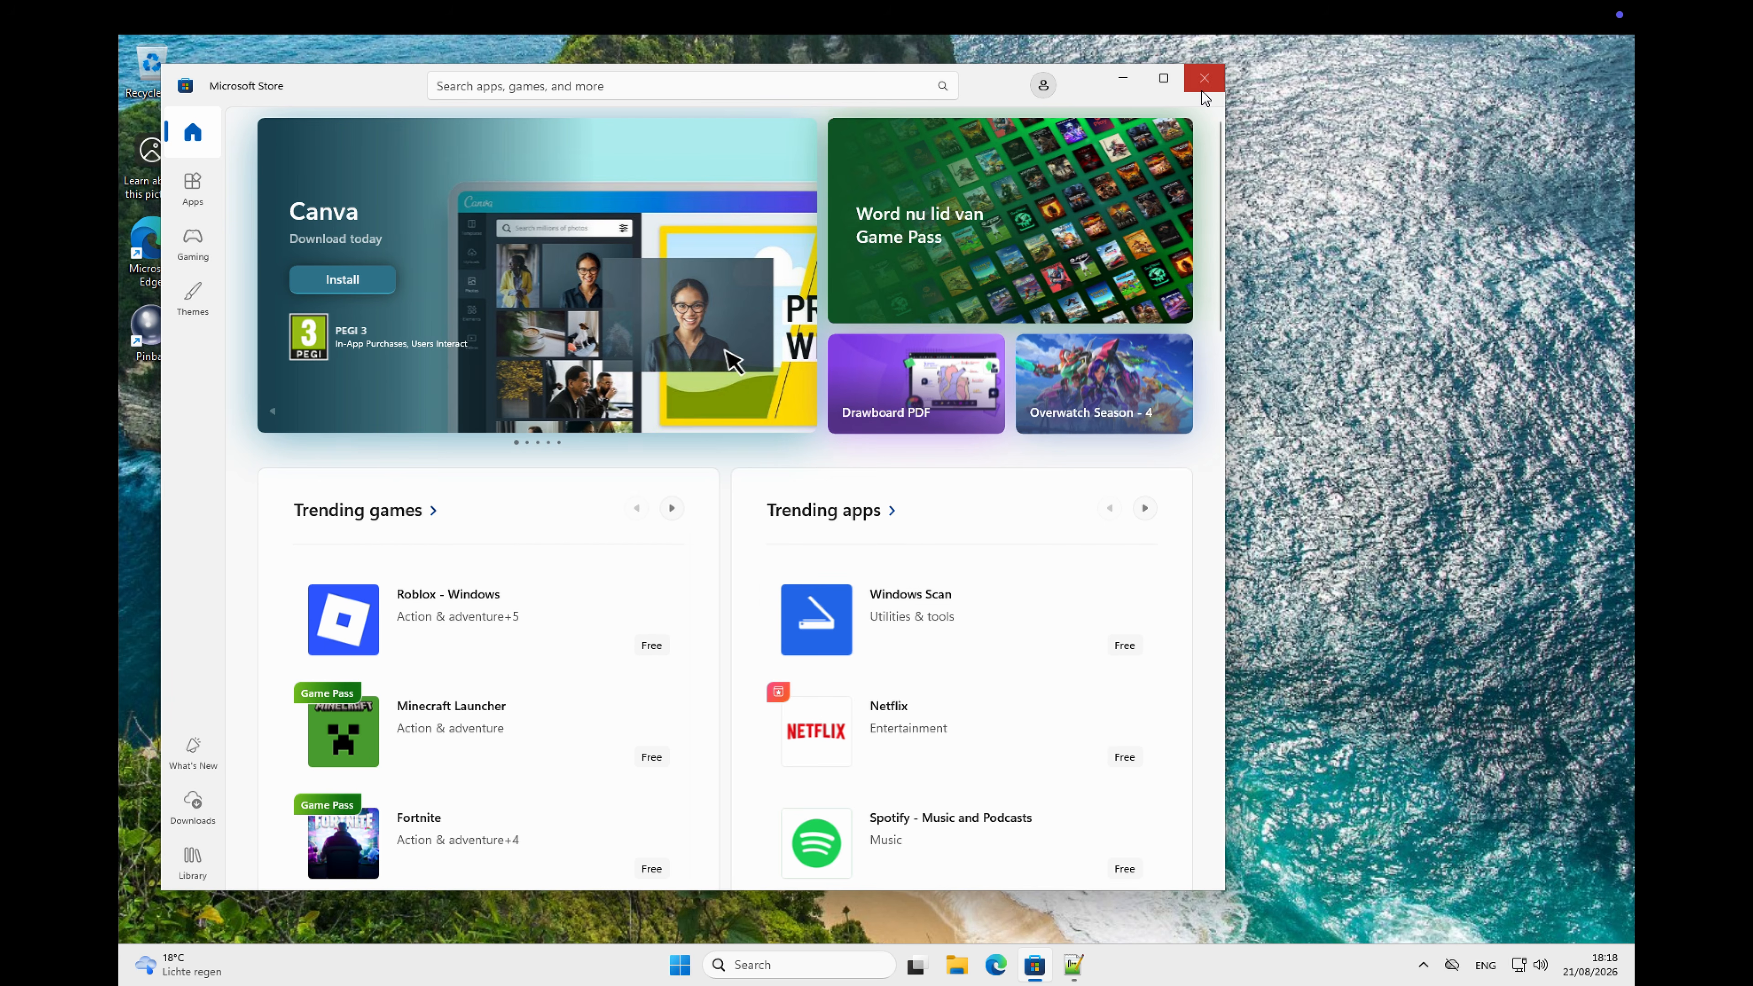
click(1205, 78)
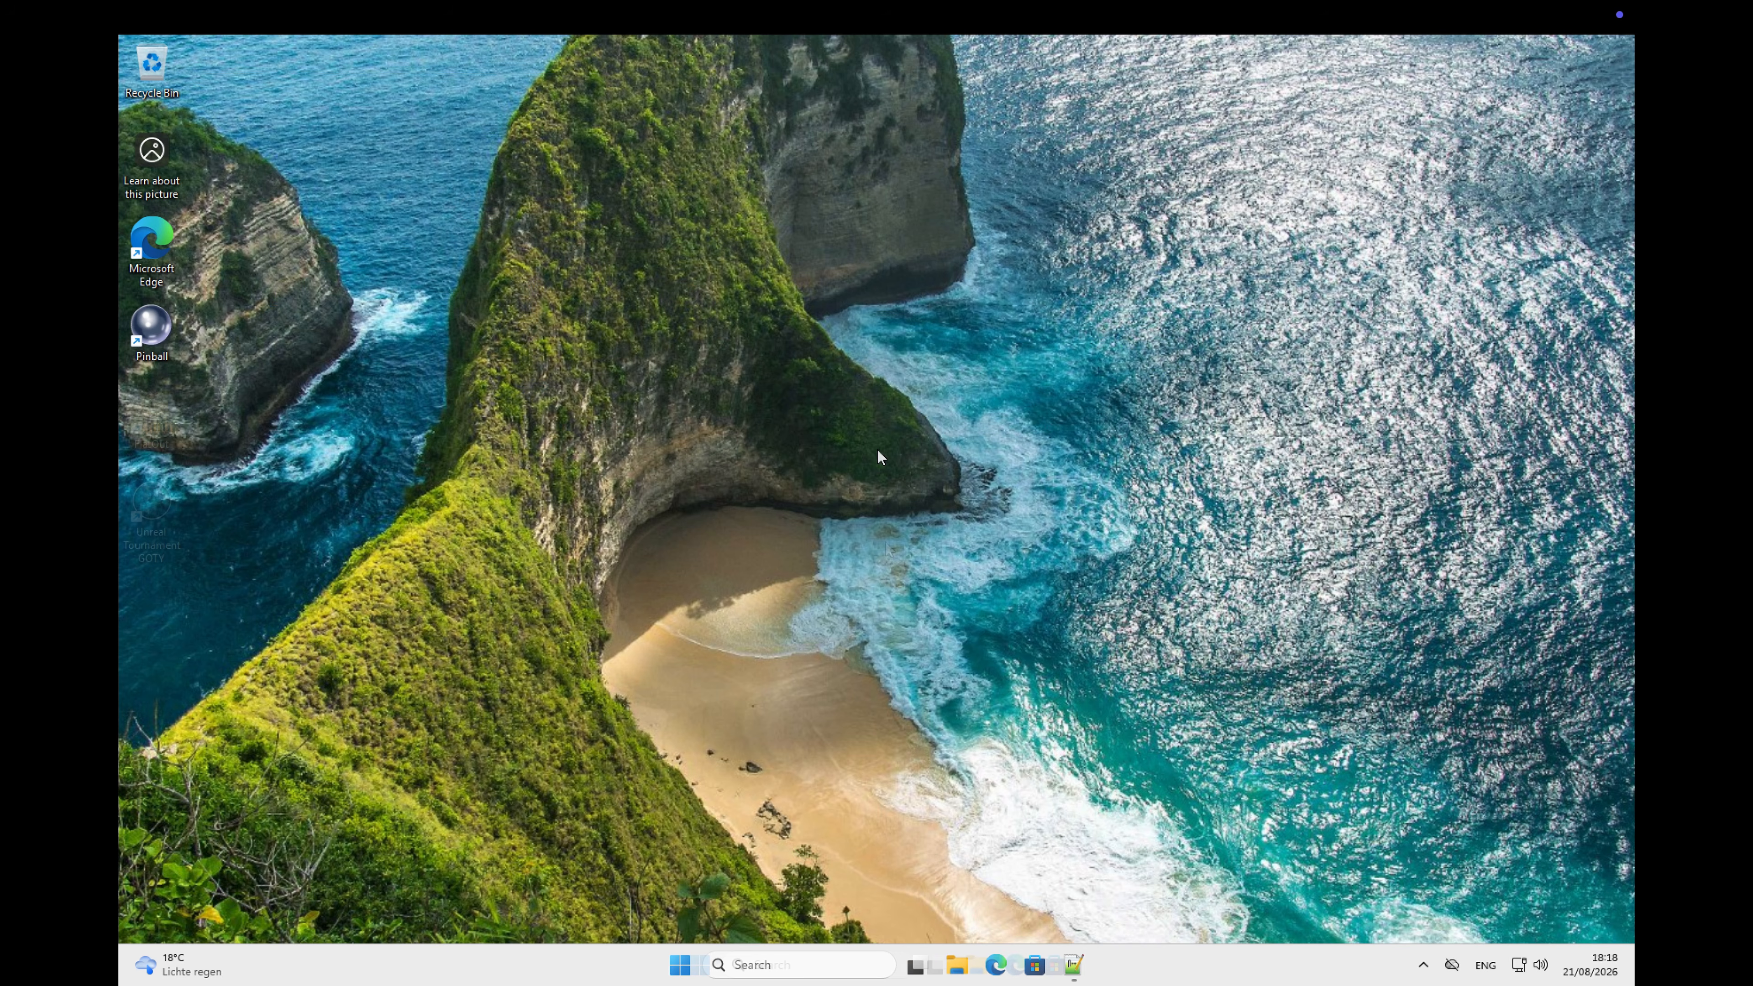
Find and open Visio, then create a new Basic Diagram drawing in metric units.
key(super)
text(visio)
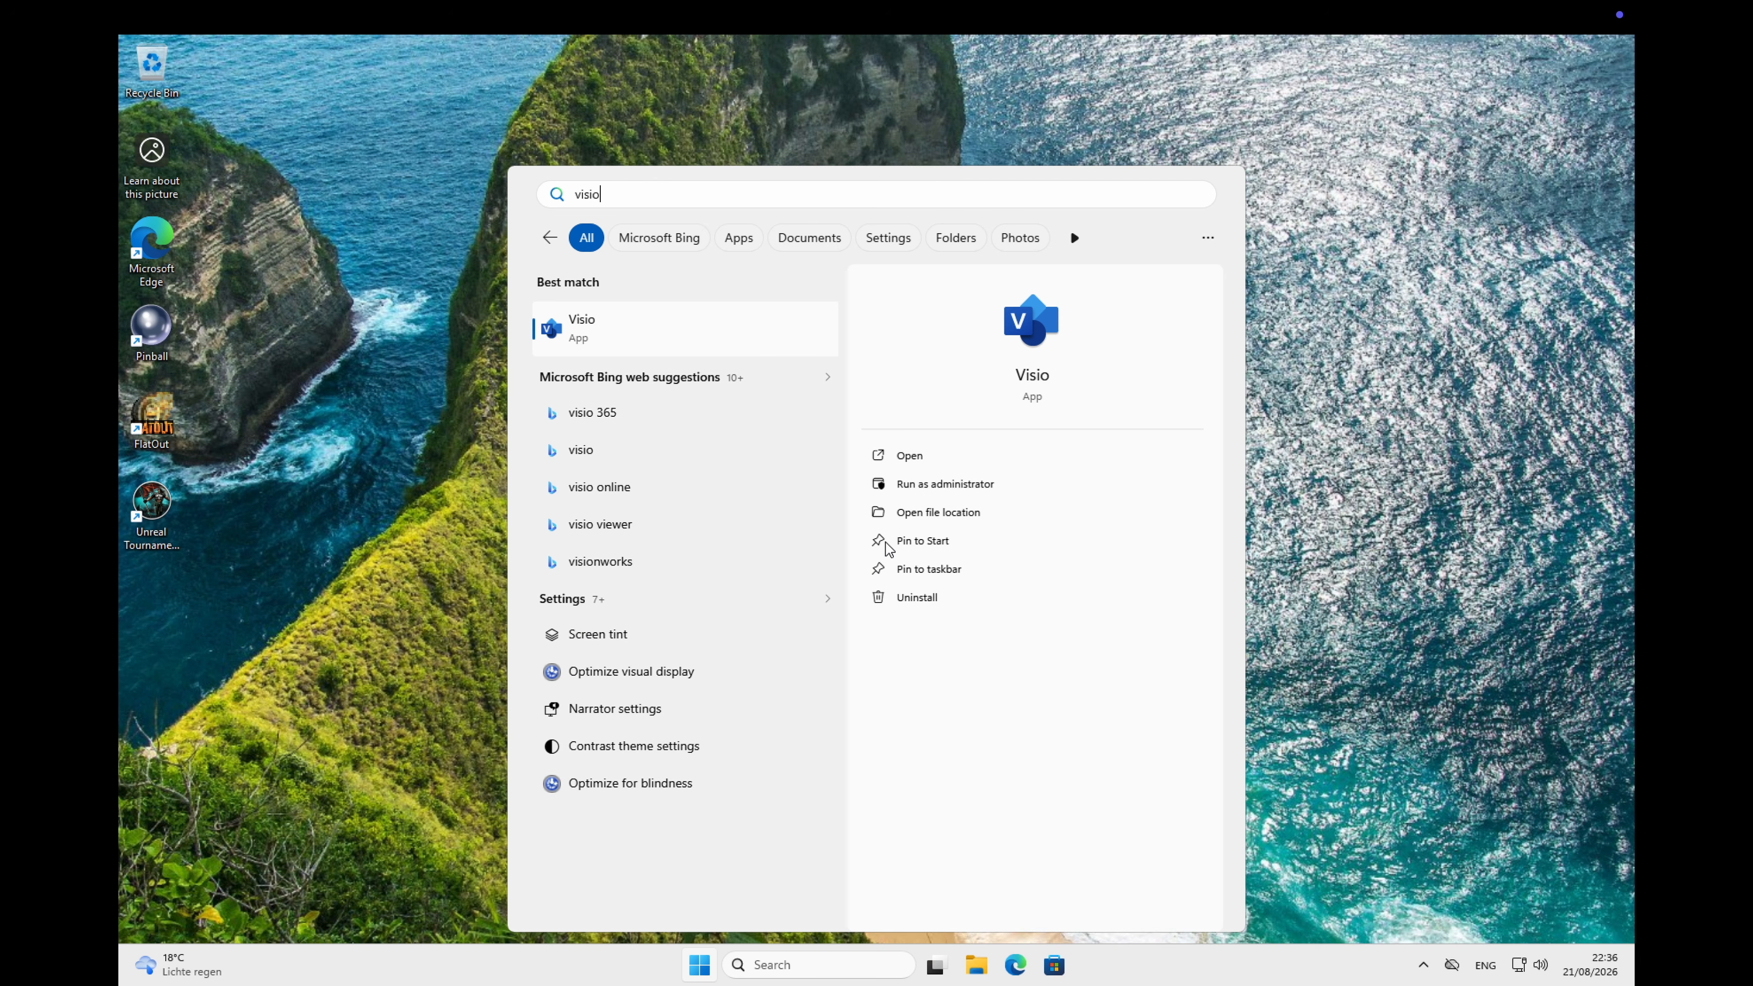
key(Return)
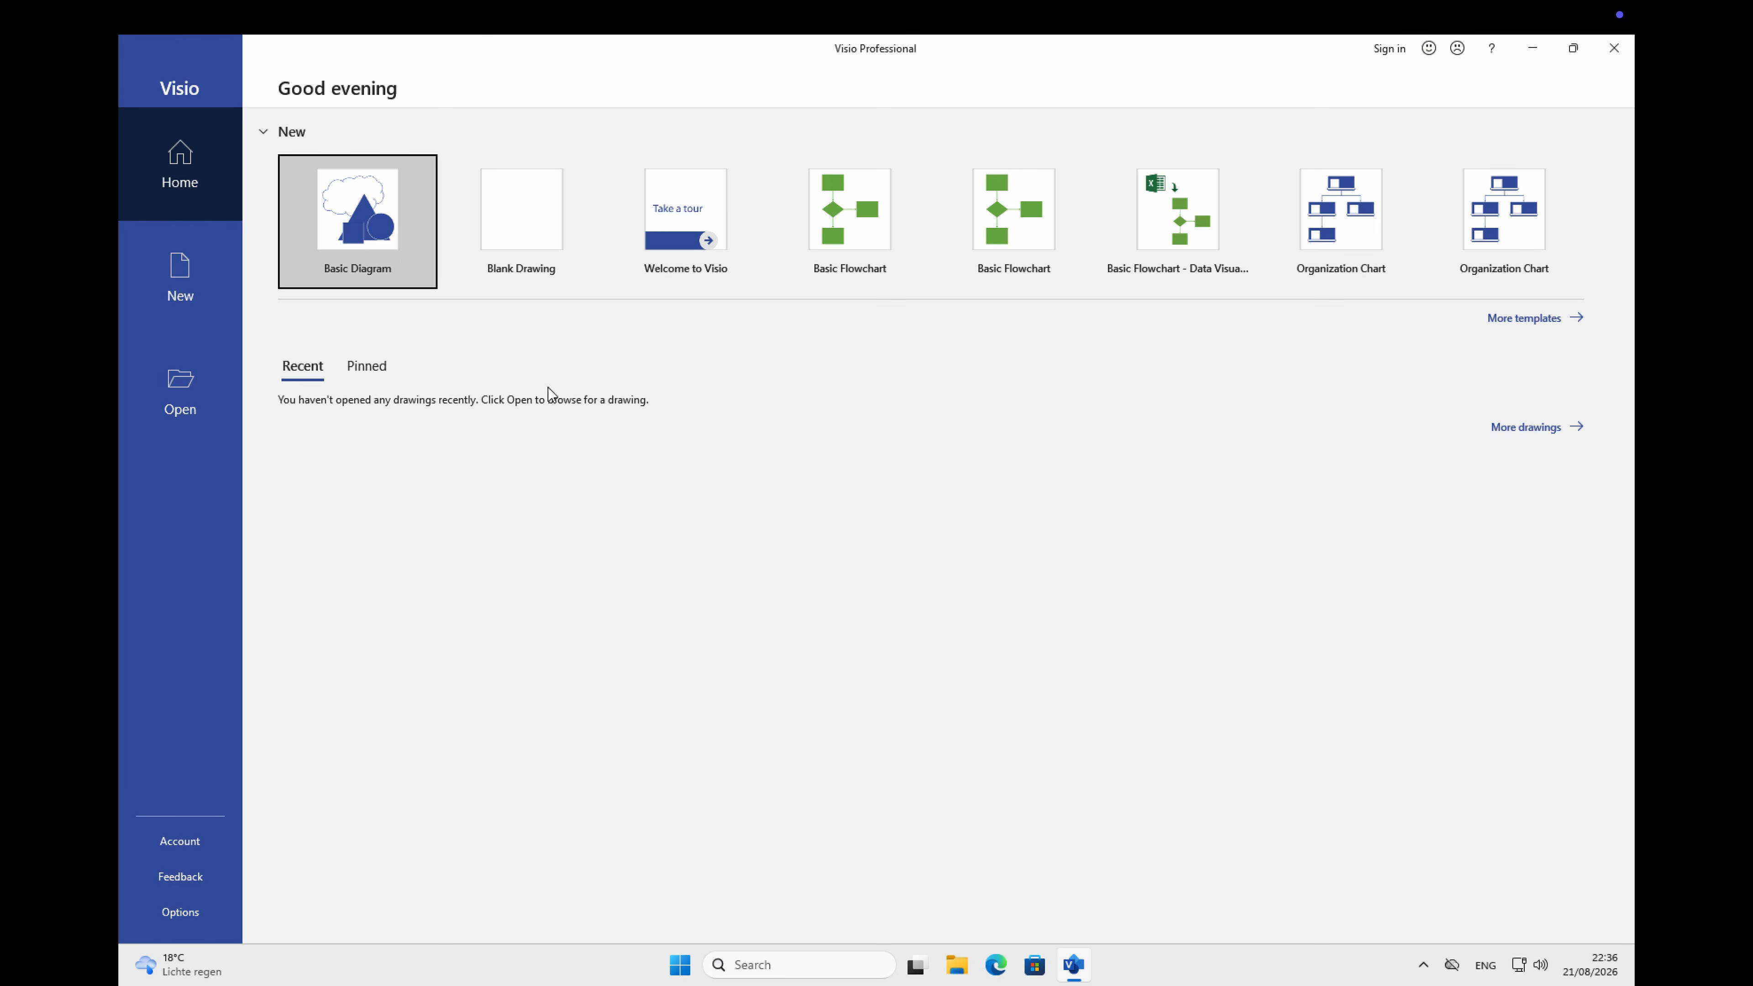
key(Return)
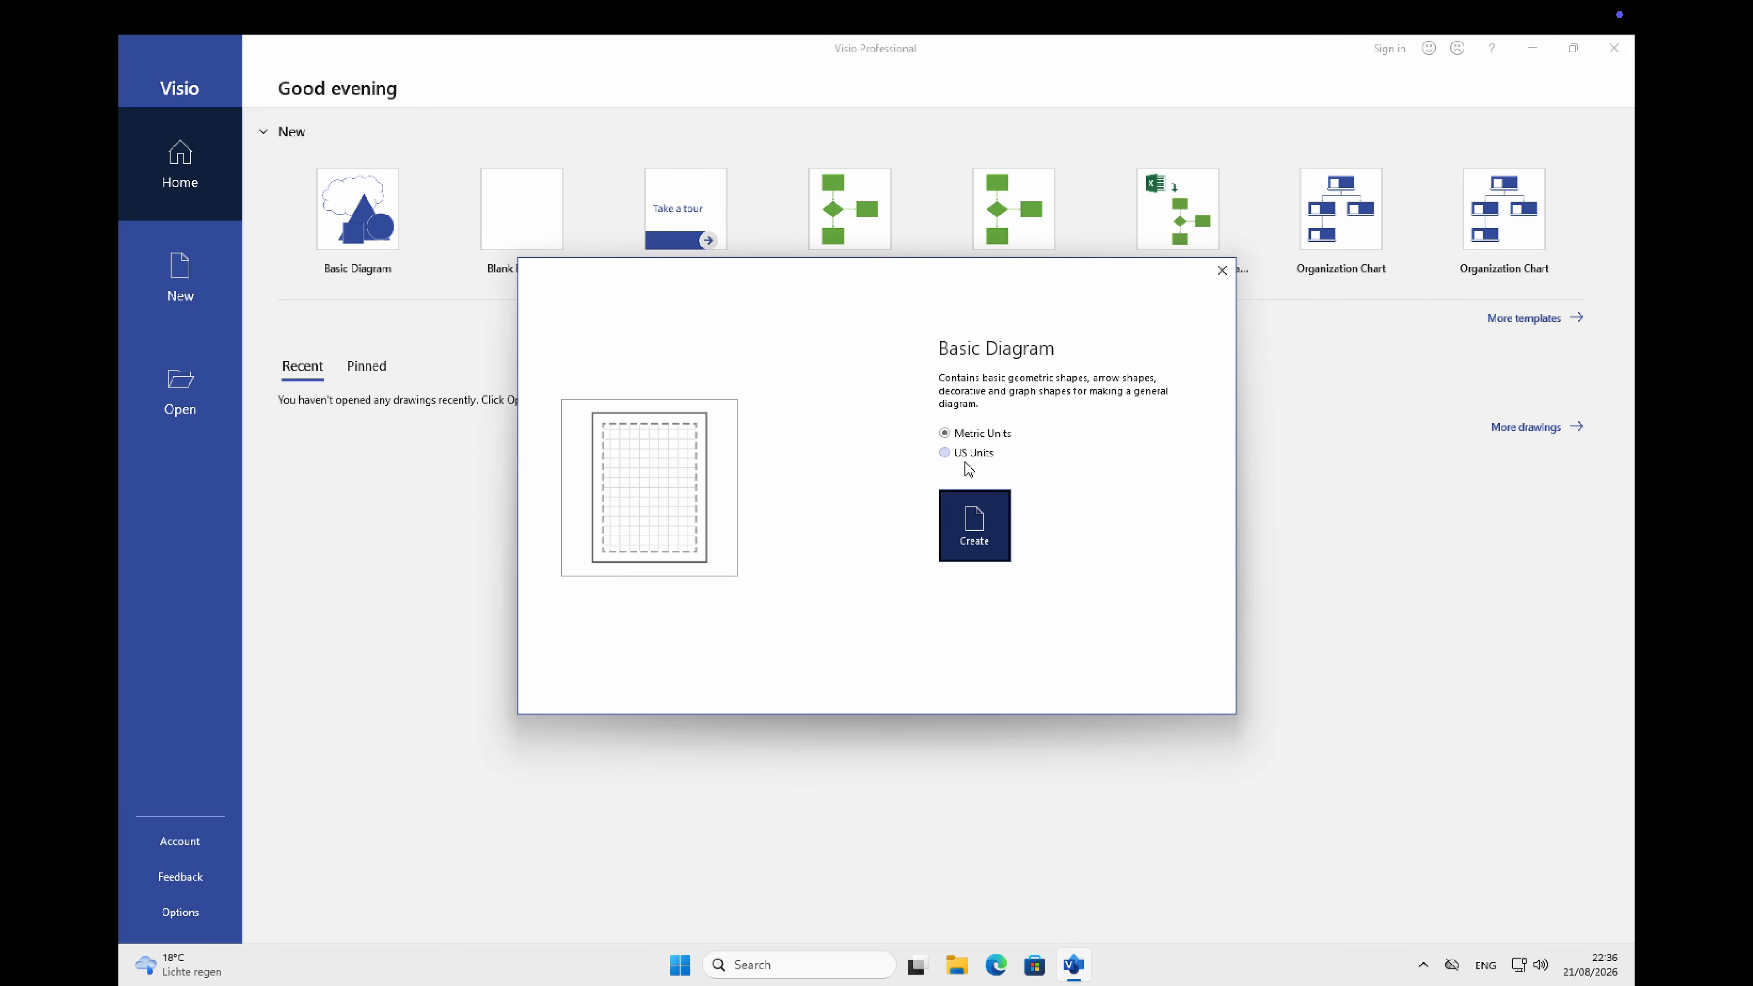
click(986, 507)
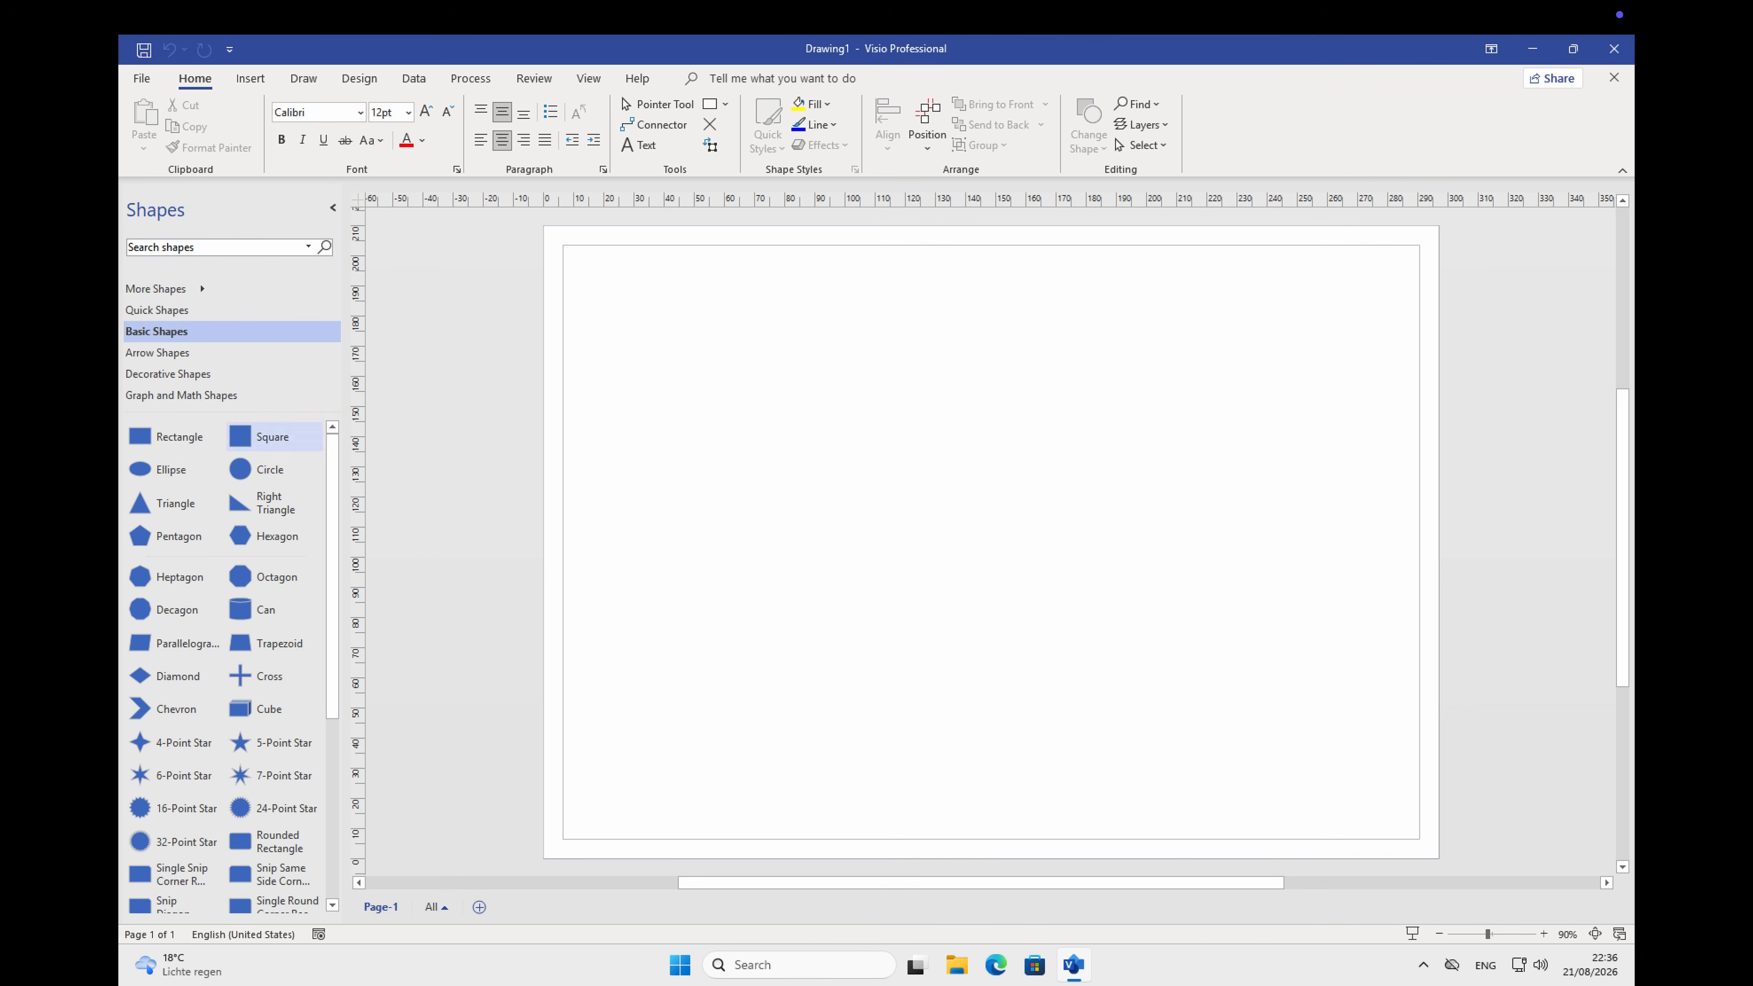
Place two 40 by 30 mm rectangles, one below the other, and a 40 mm triangle beneath them on the left side of the page.
drag(158, 442, 694, 421)
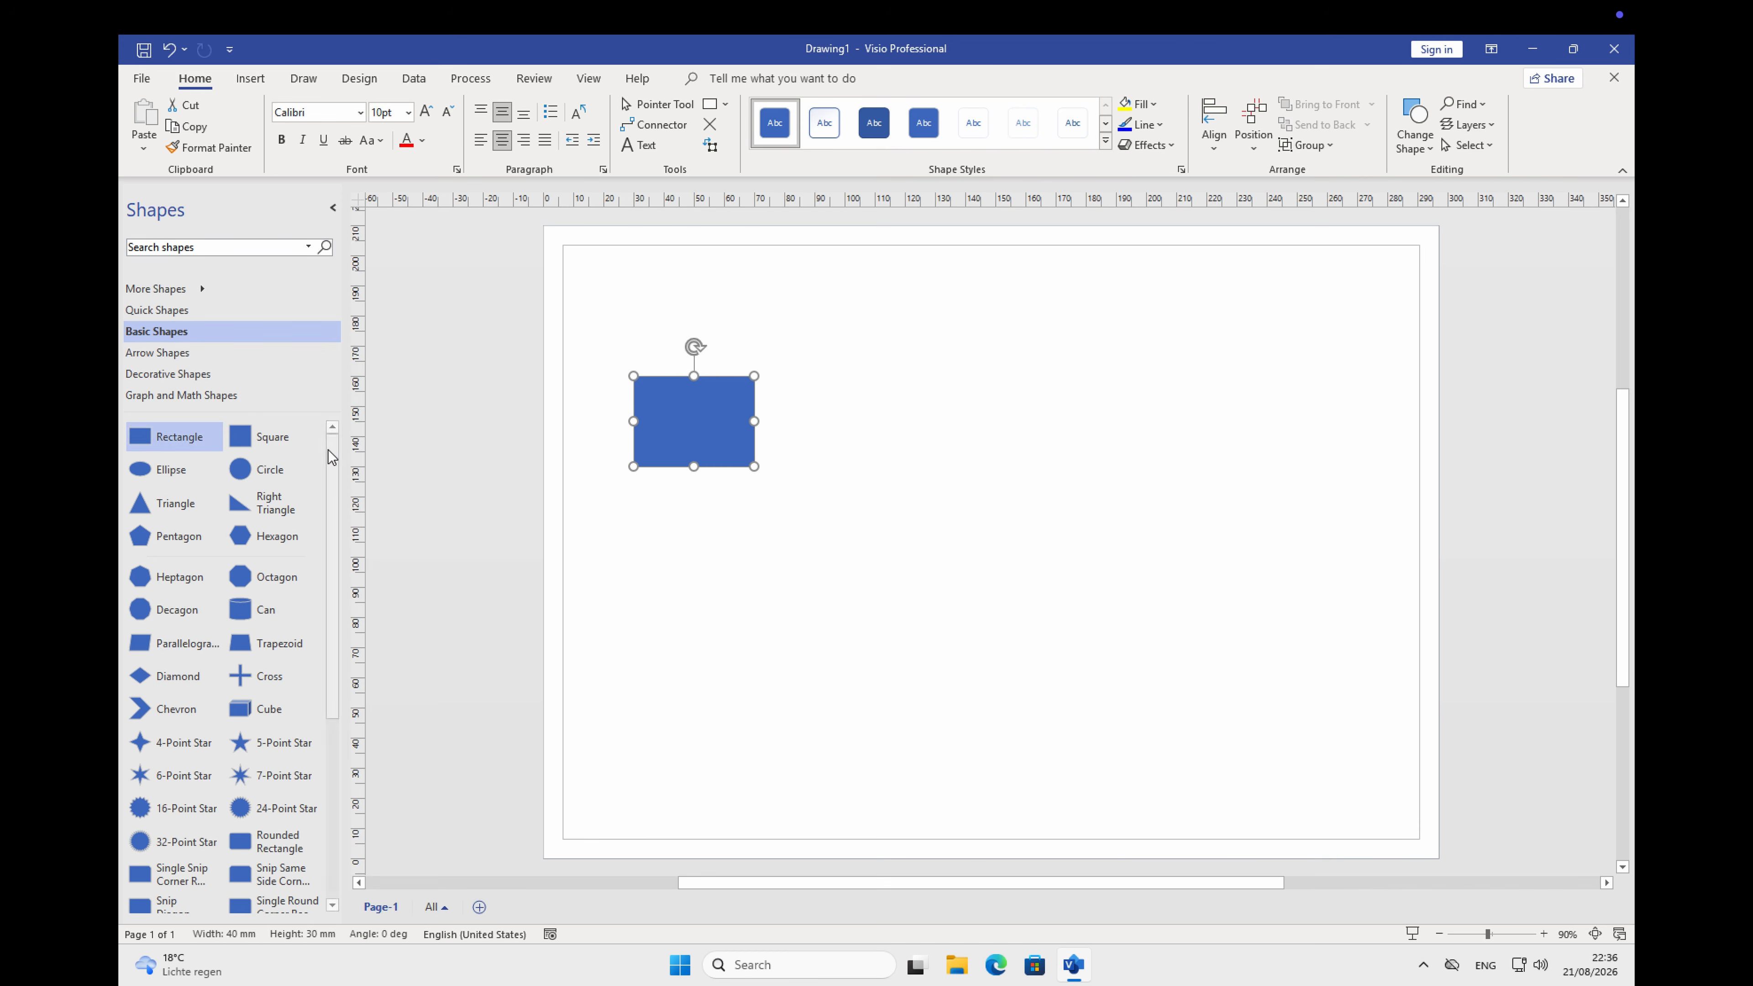
drag(172, 443, 694, 579)
click(811, 494)
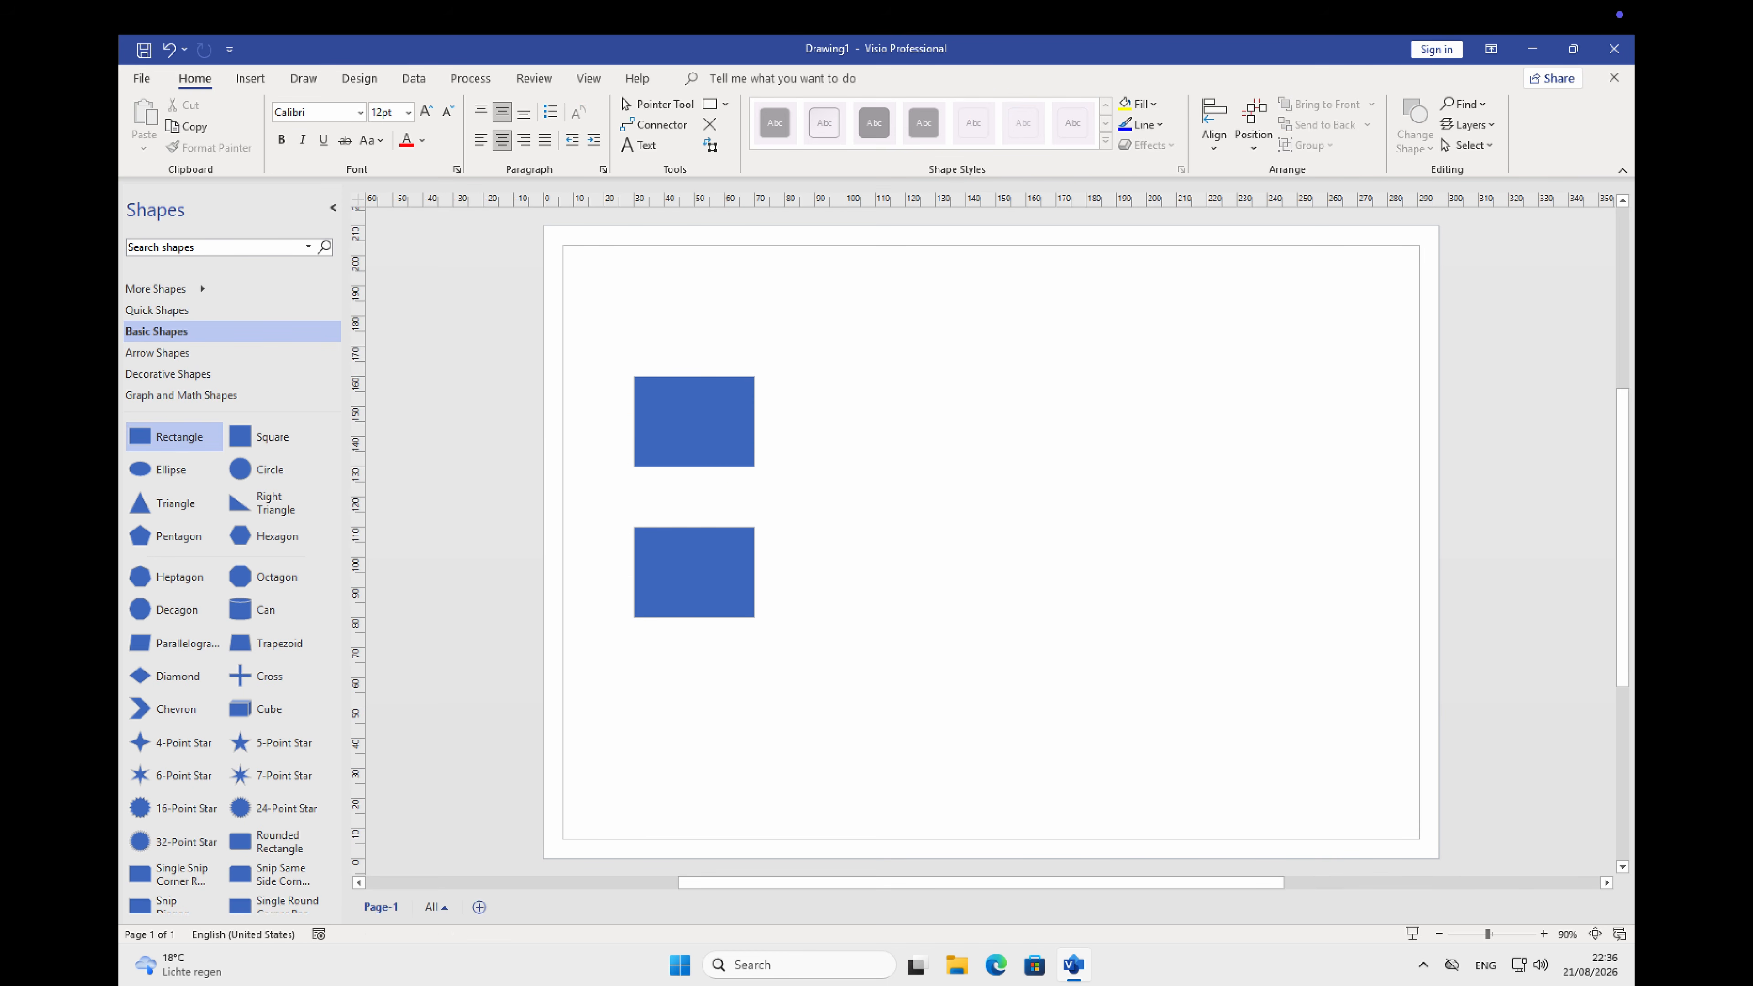
click(718, 449)
mouse_move(753, 421)
mouse_down()
mouse_move(912, 422)
mouse_move(754, 423)
mouse_up()
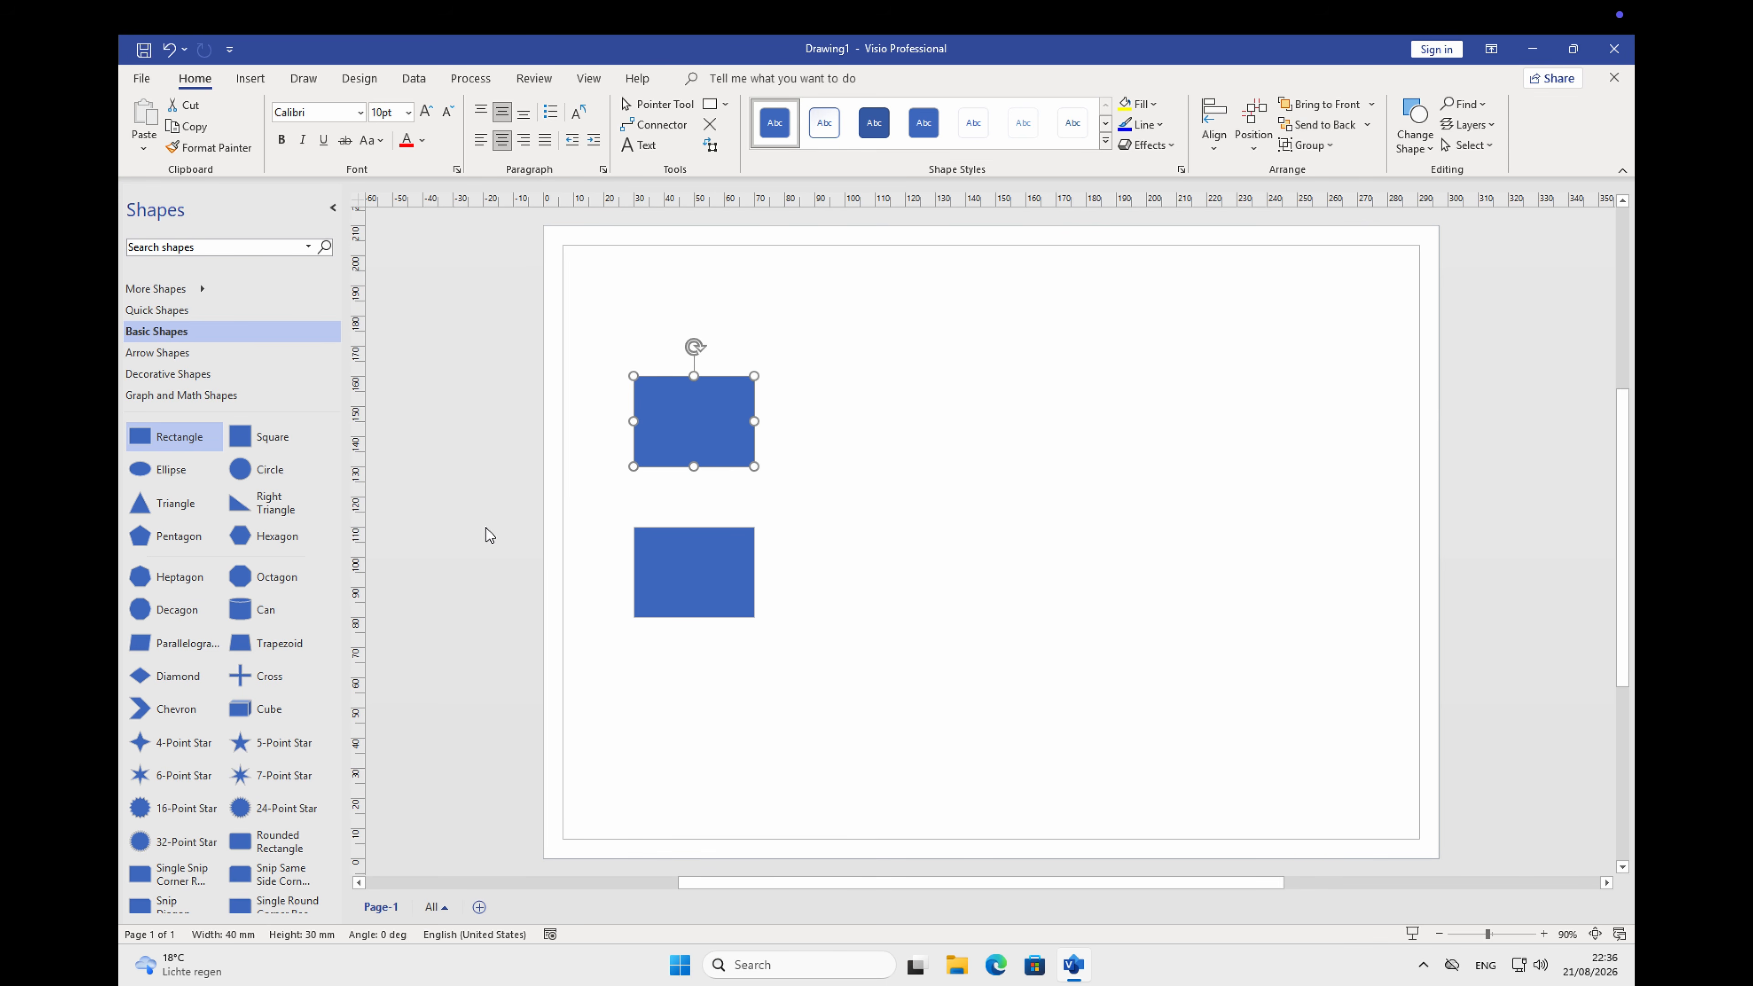
drag(178, 503, 692, 723)
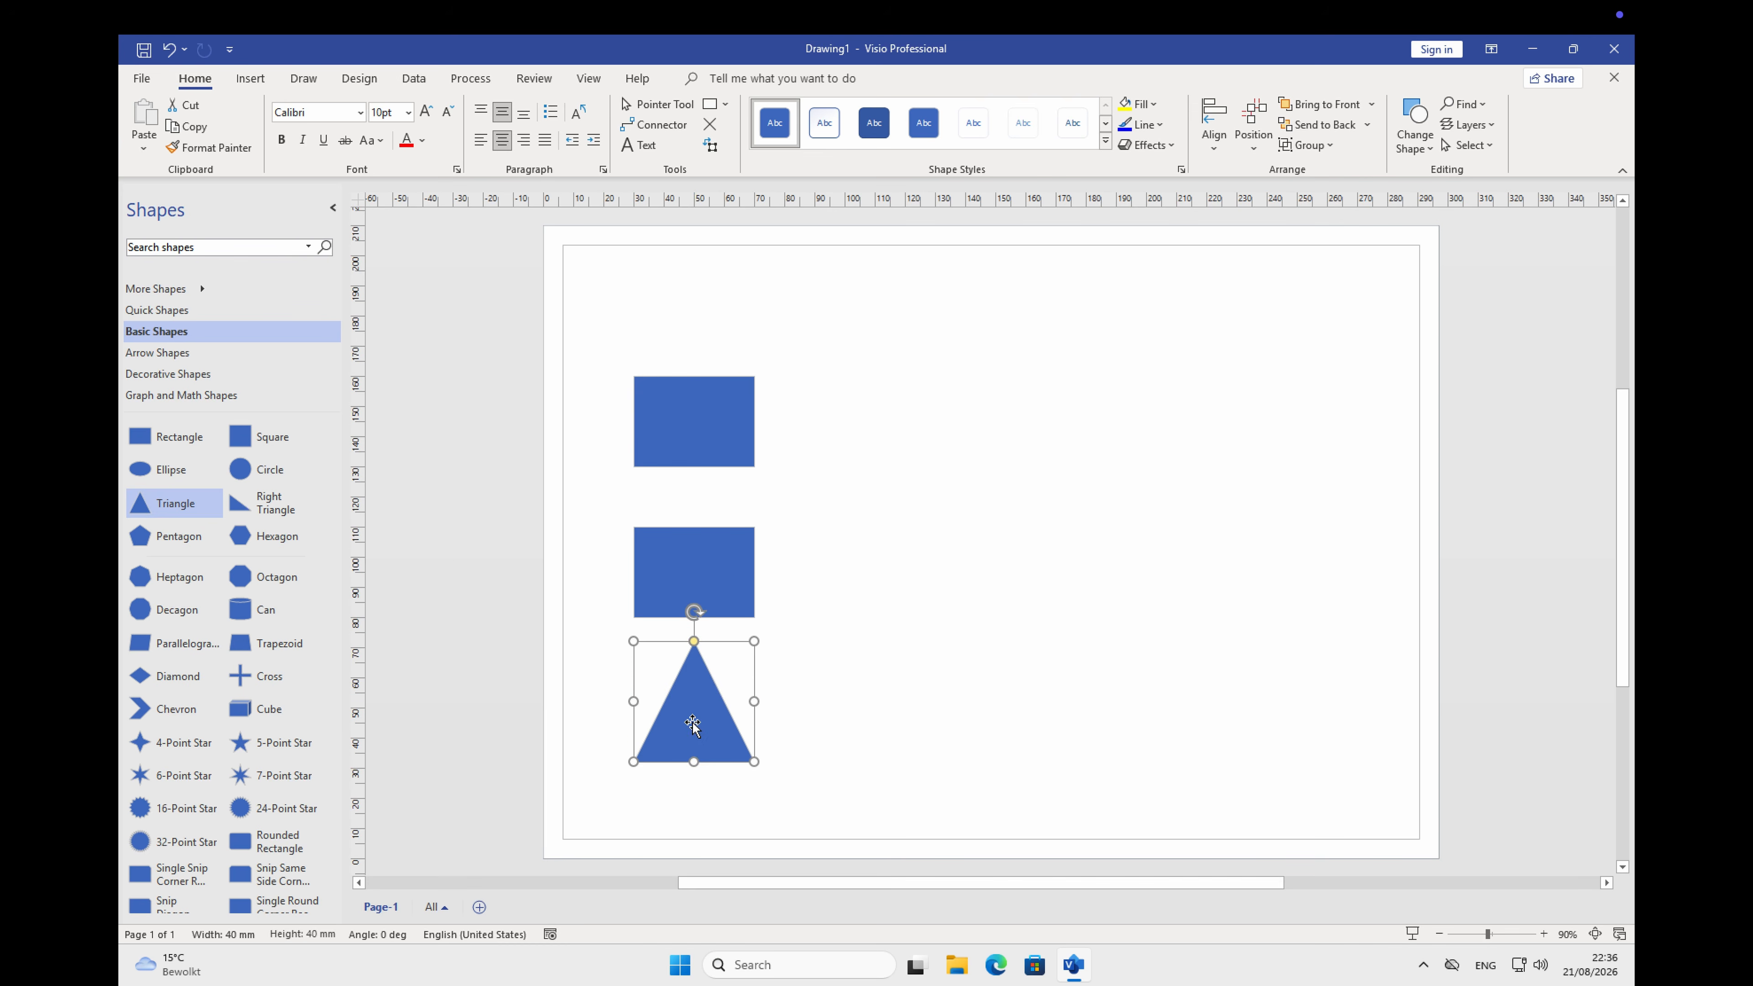
click(799, 614)
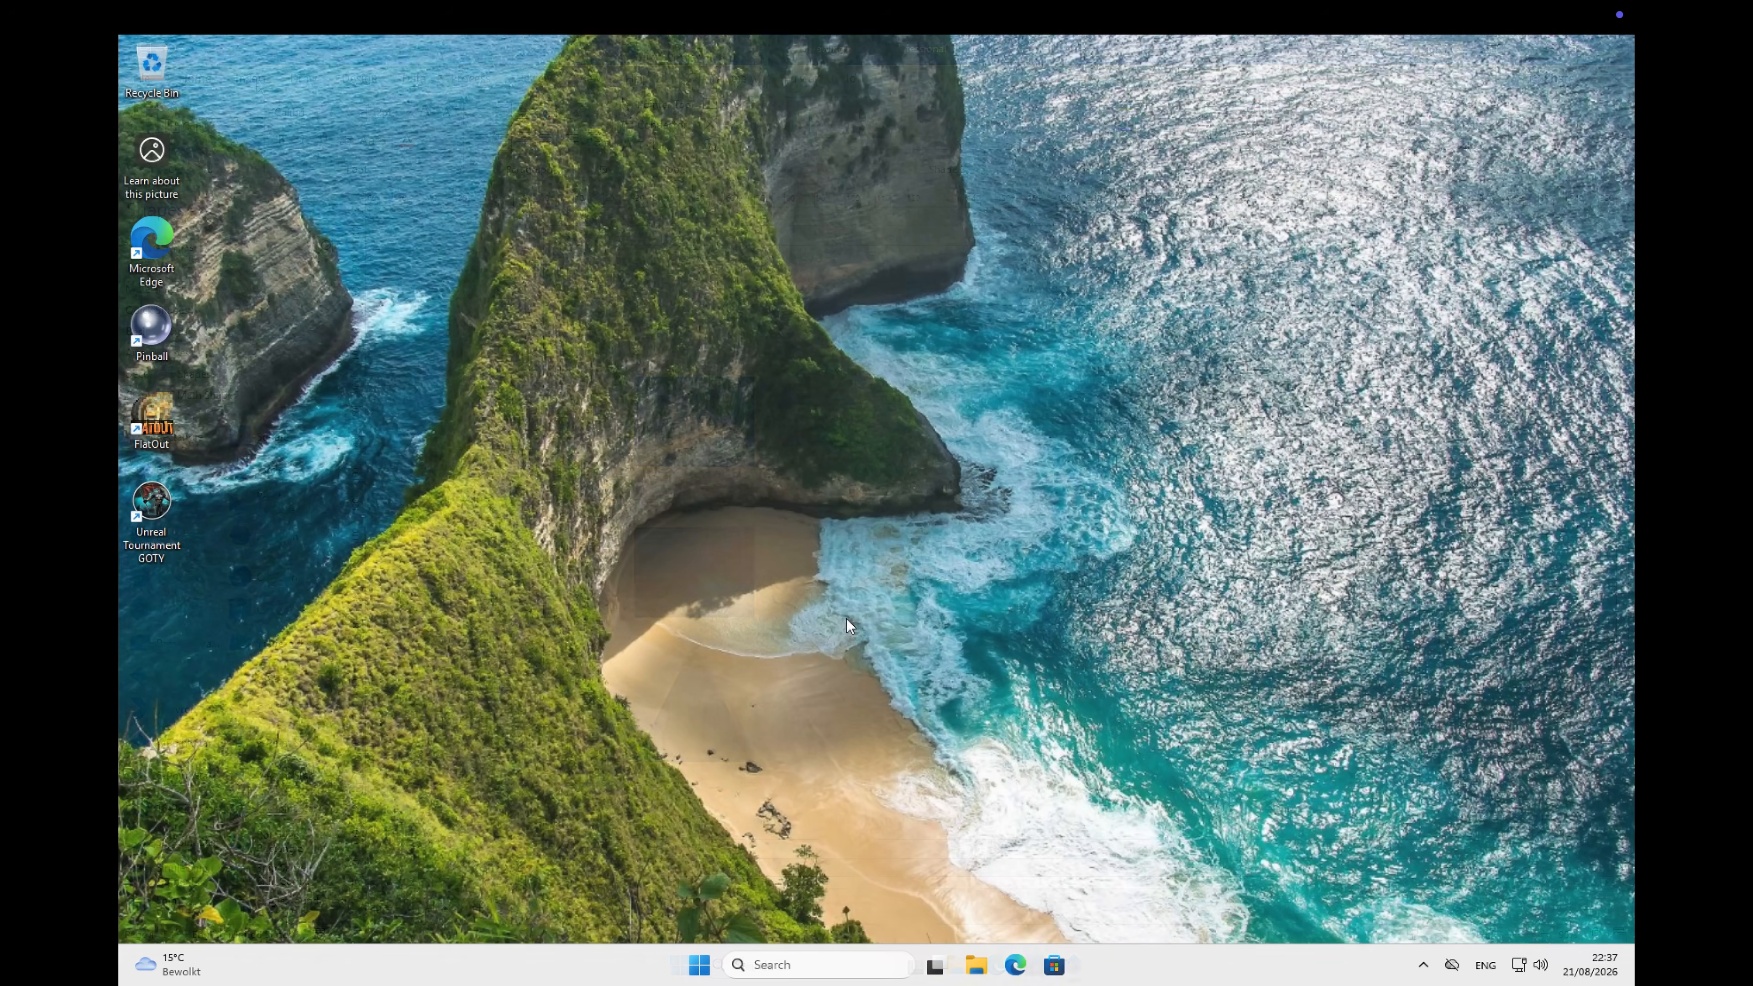
Find and open Access, then create a database named Database1 from the Northwind starter edition template.
key(super)
text(access)
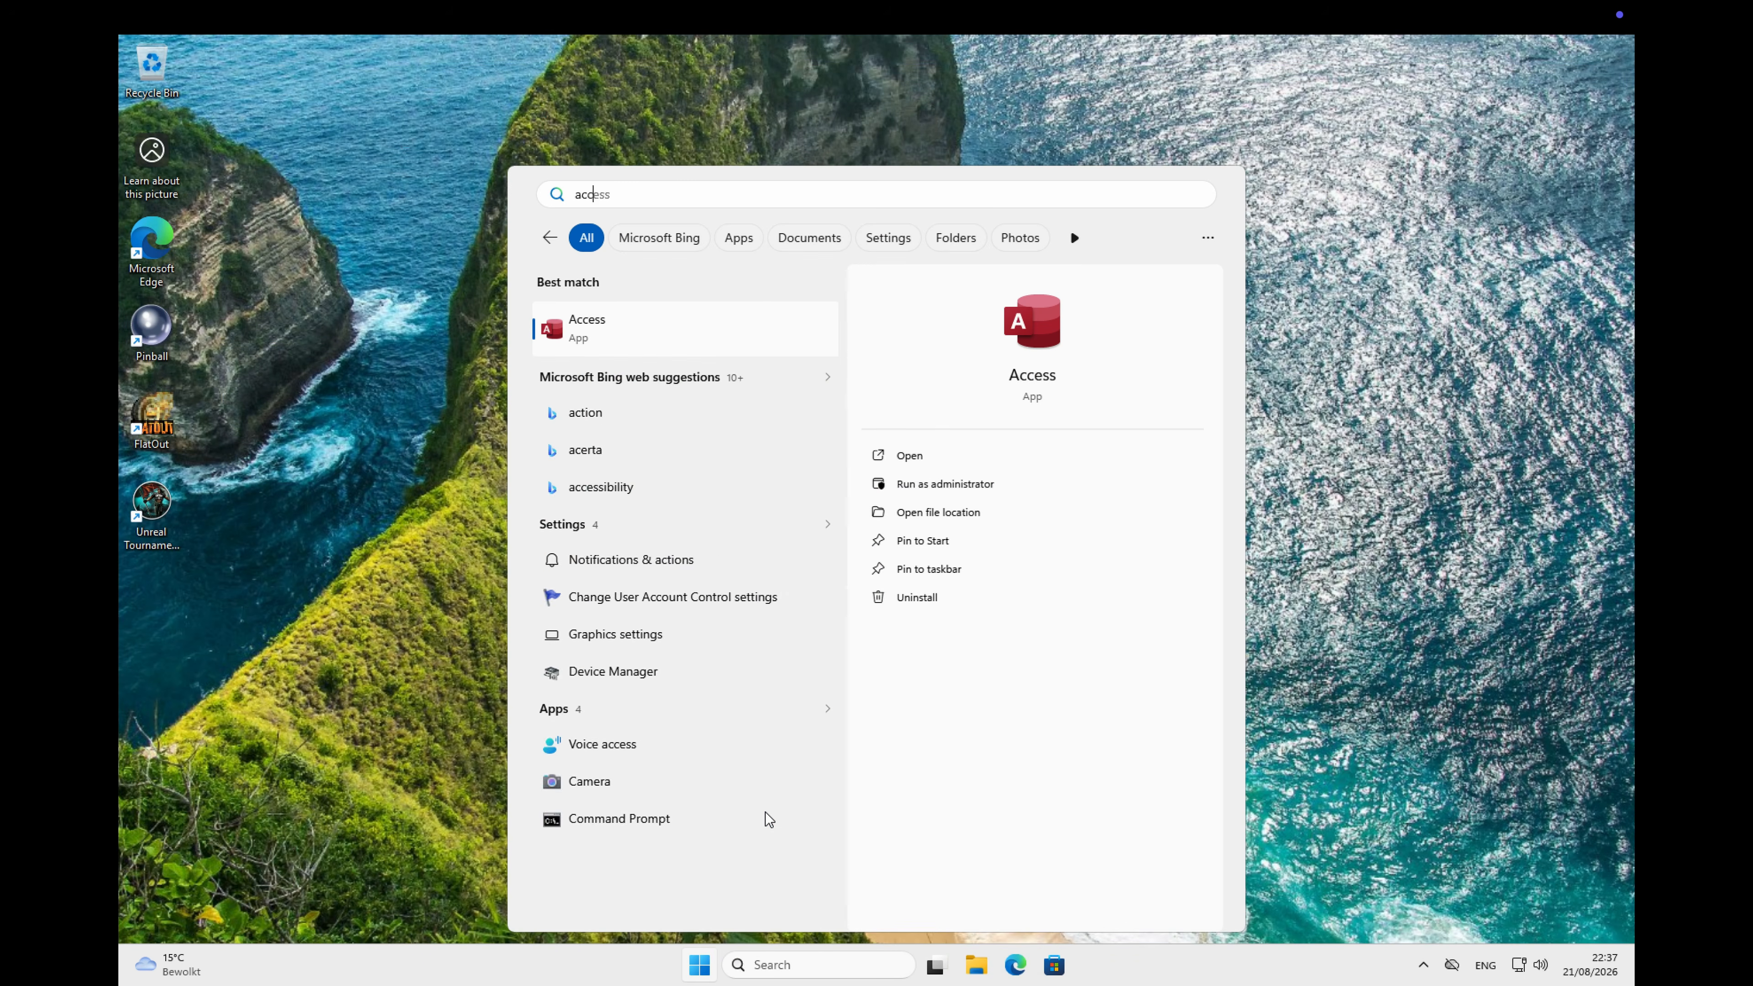
key(Return)
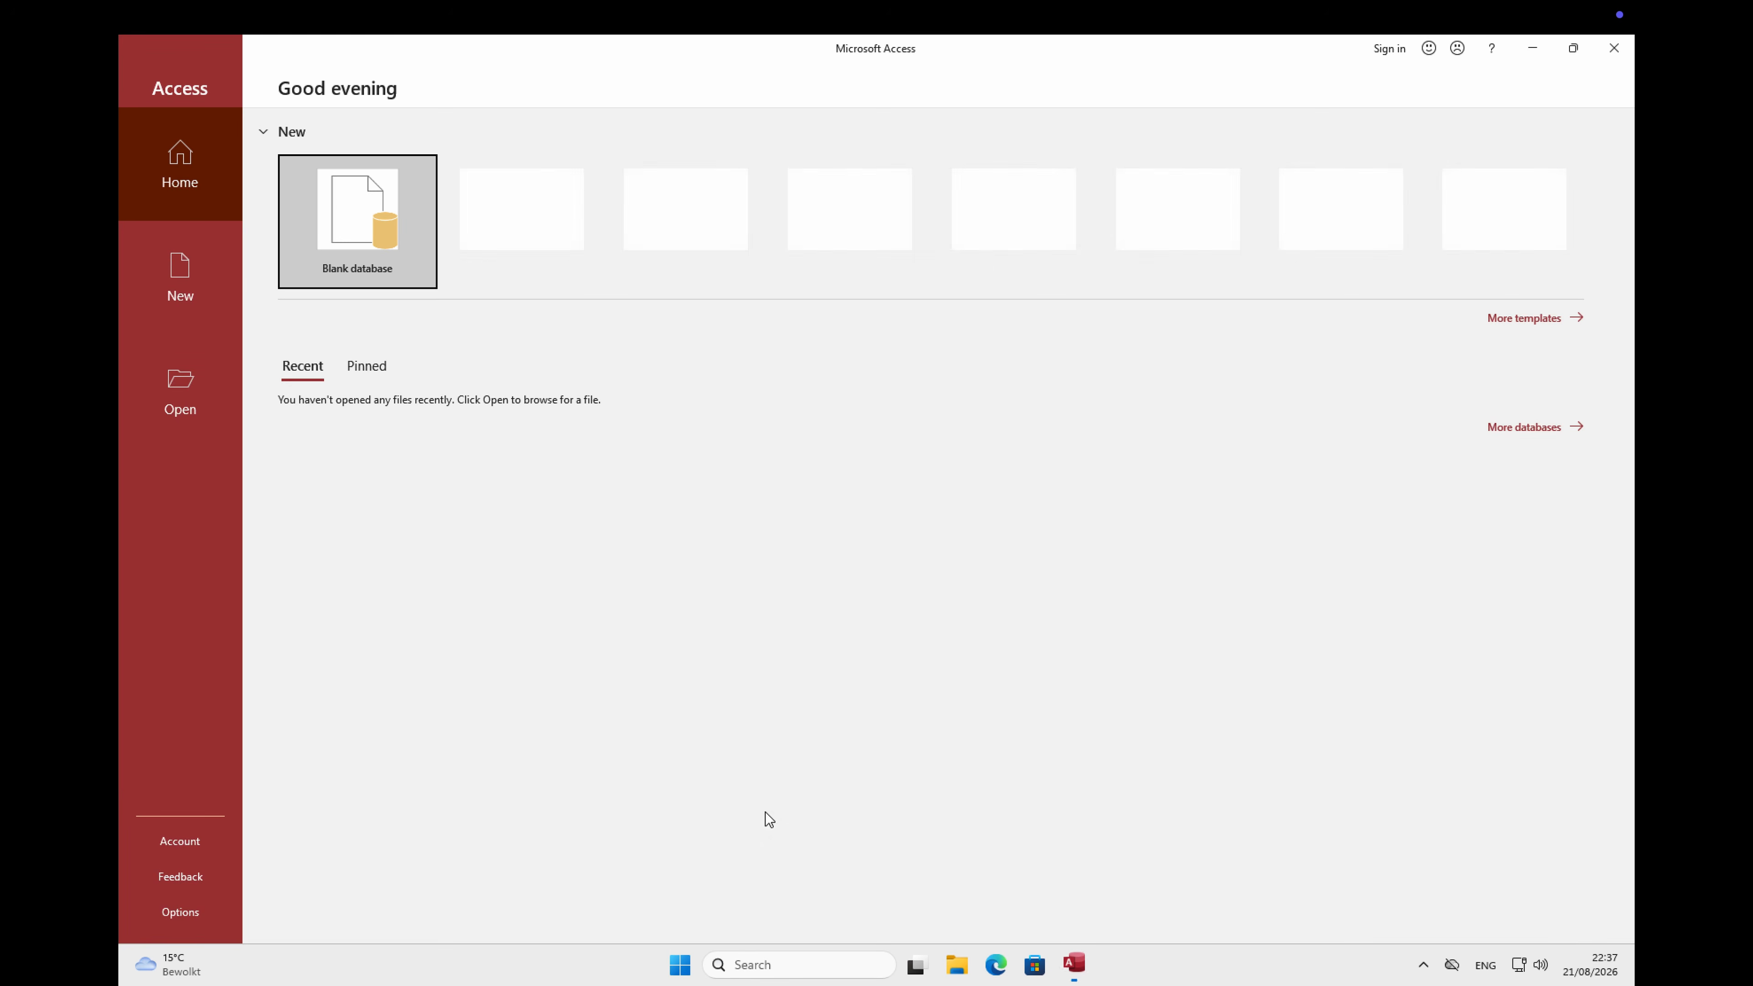
click(519, 247)
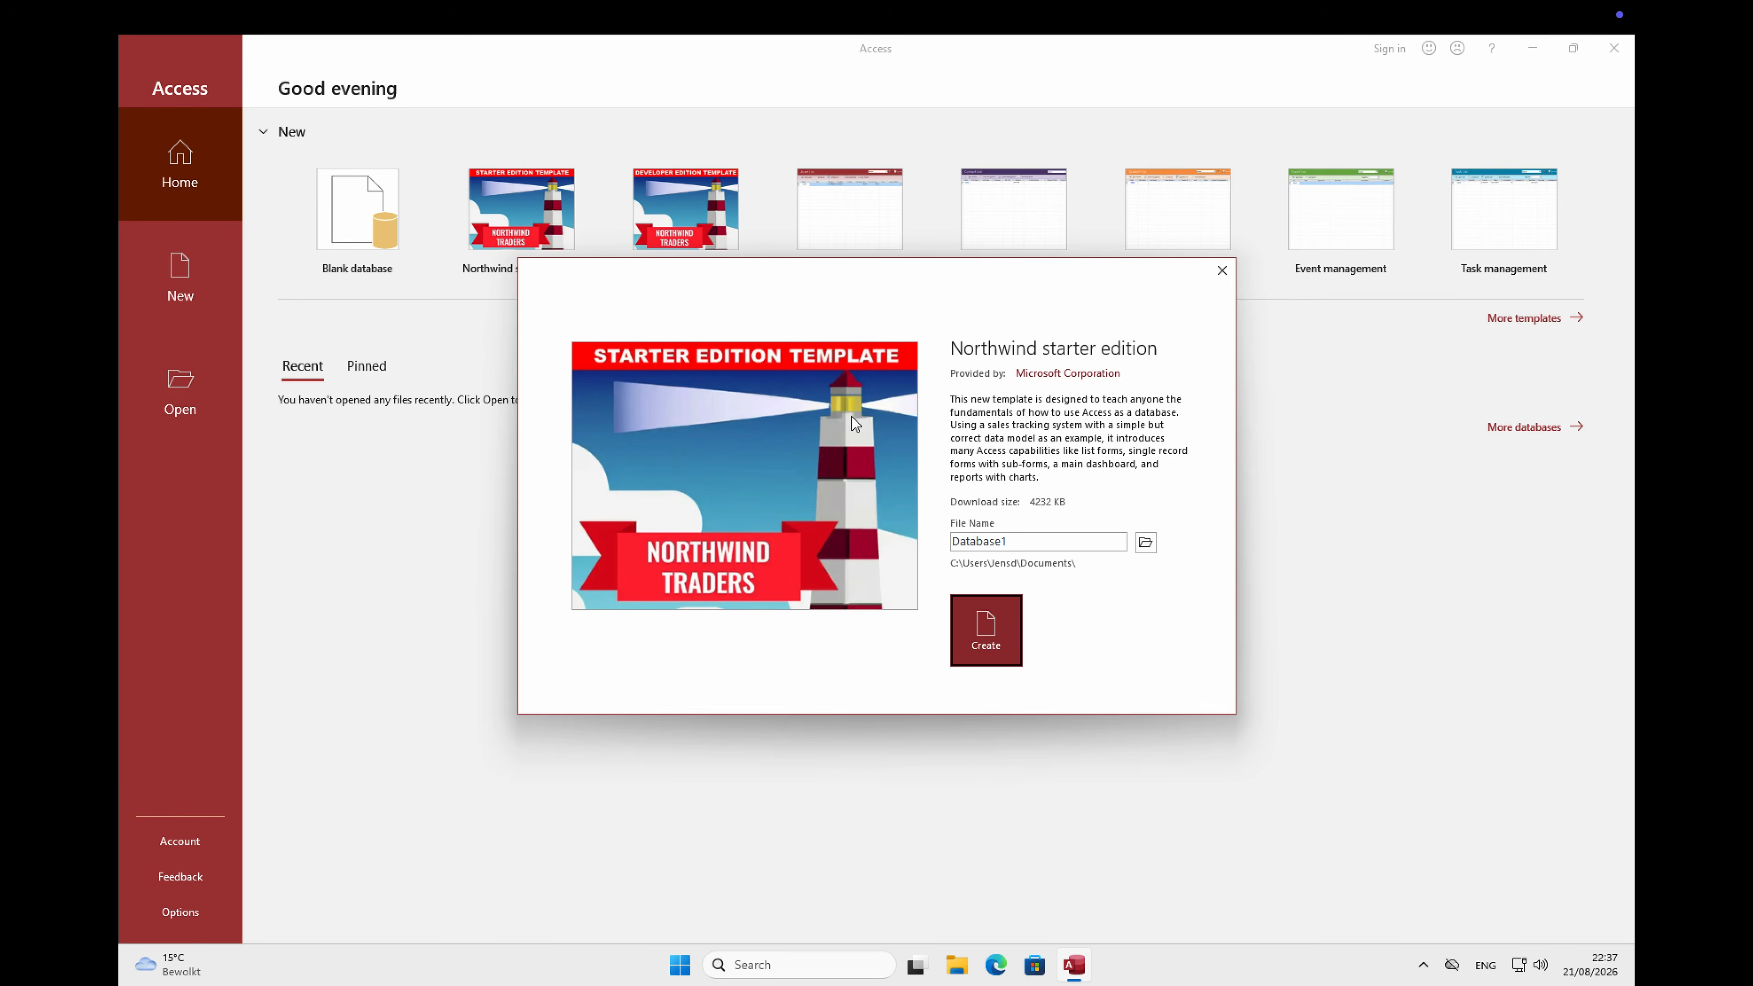
click(986, 637)
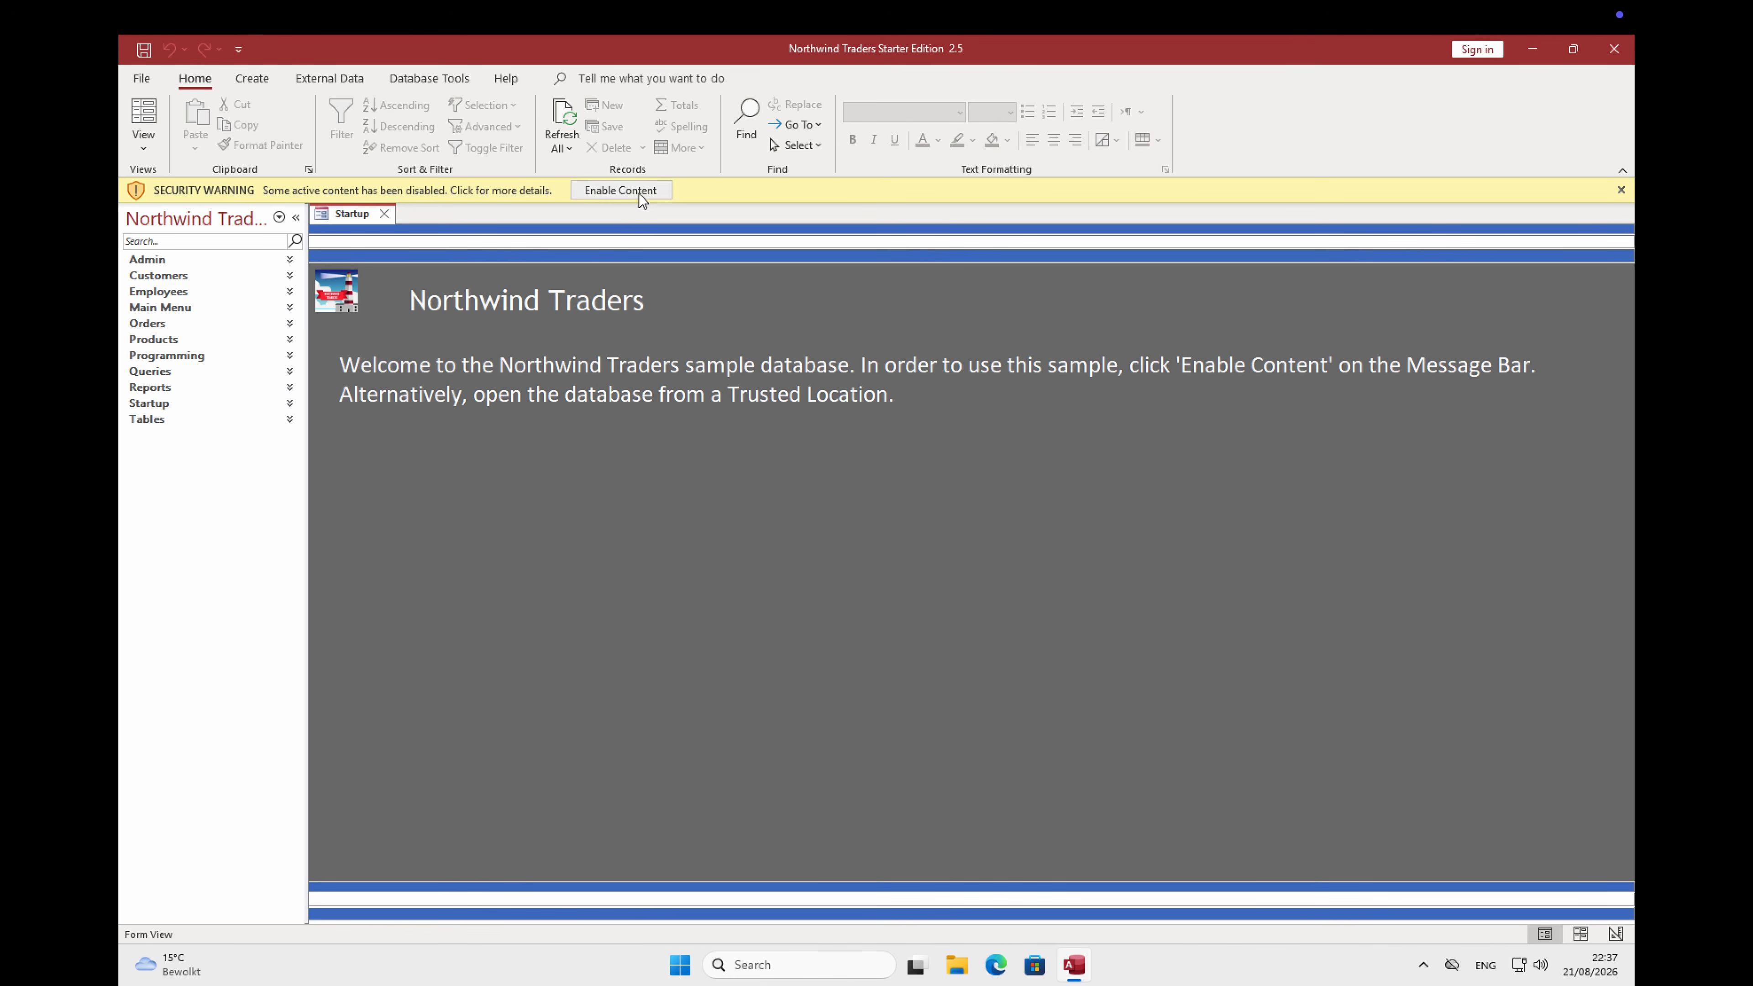
Enable the database's active content, continue past the welcome form and register a new employee with first name, last name and job title Dontknow.
click(635, 197)
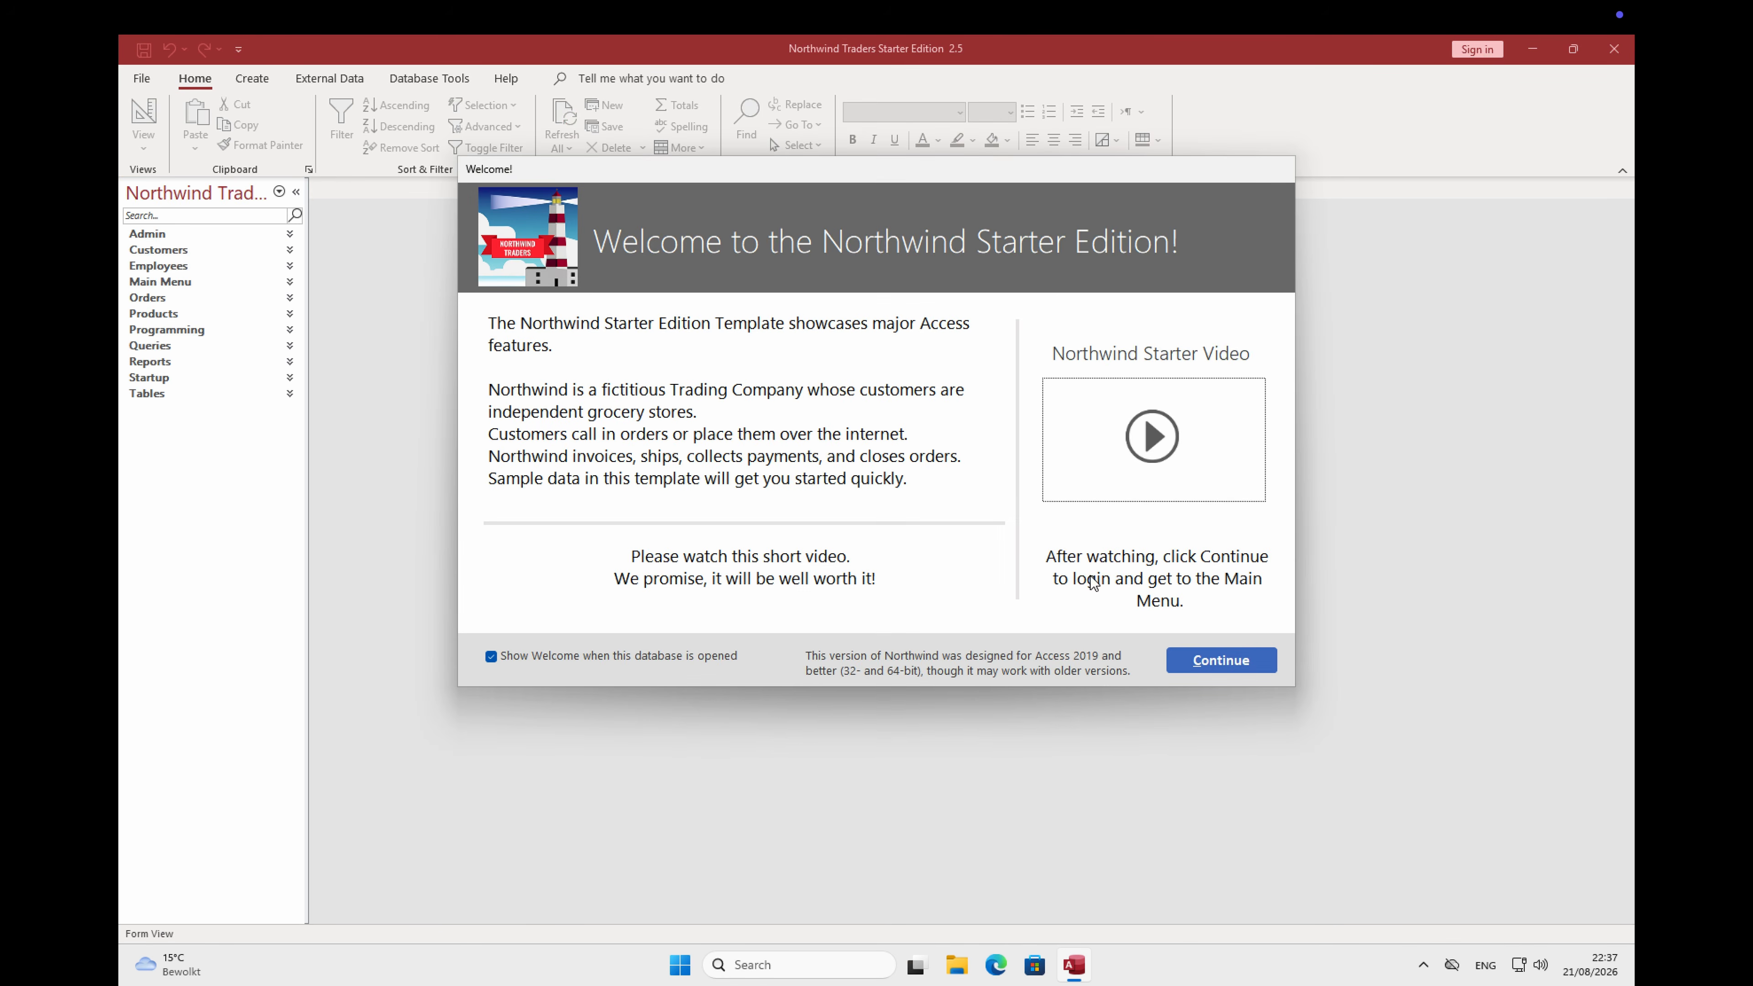
click(1183, 657)
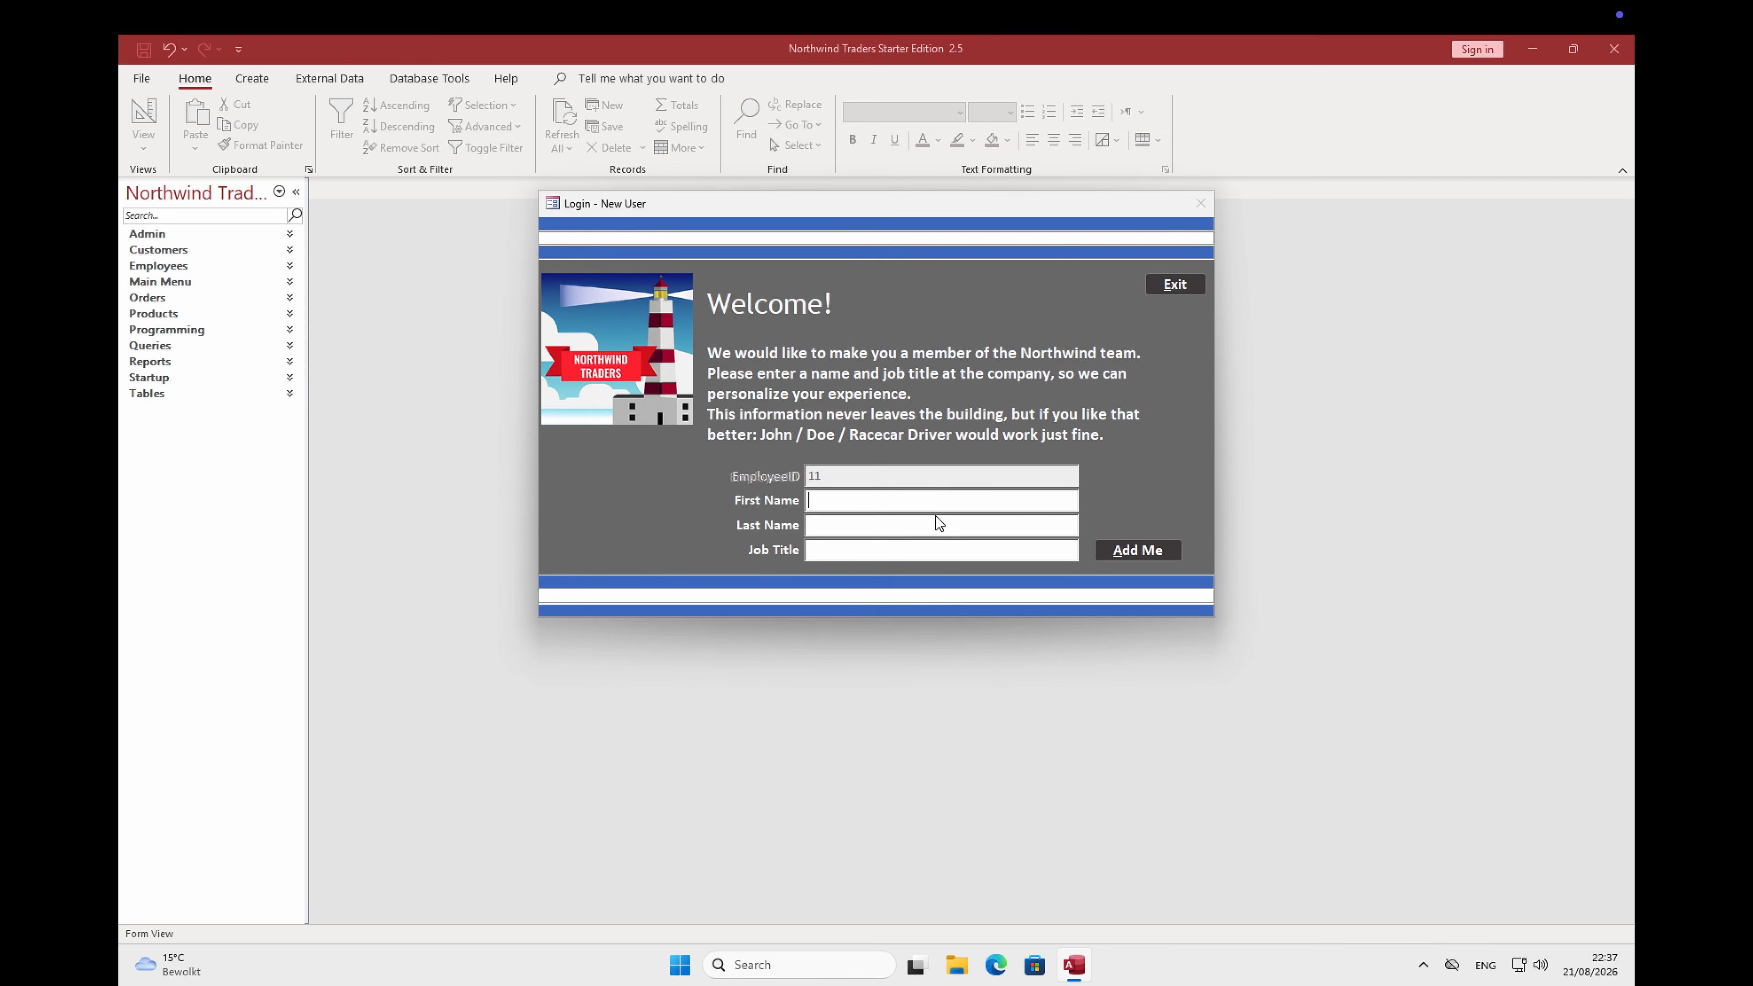
key(Tab)
text(D)
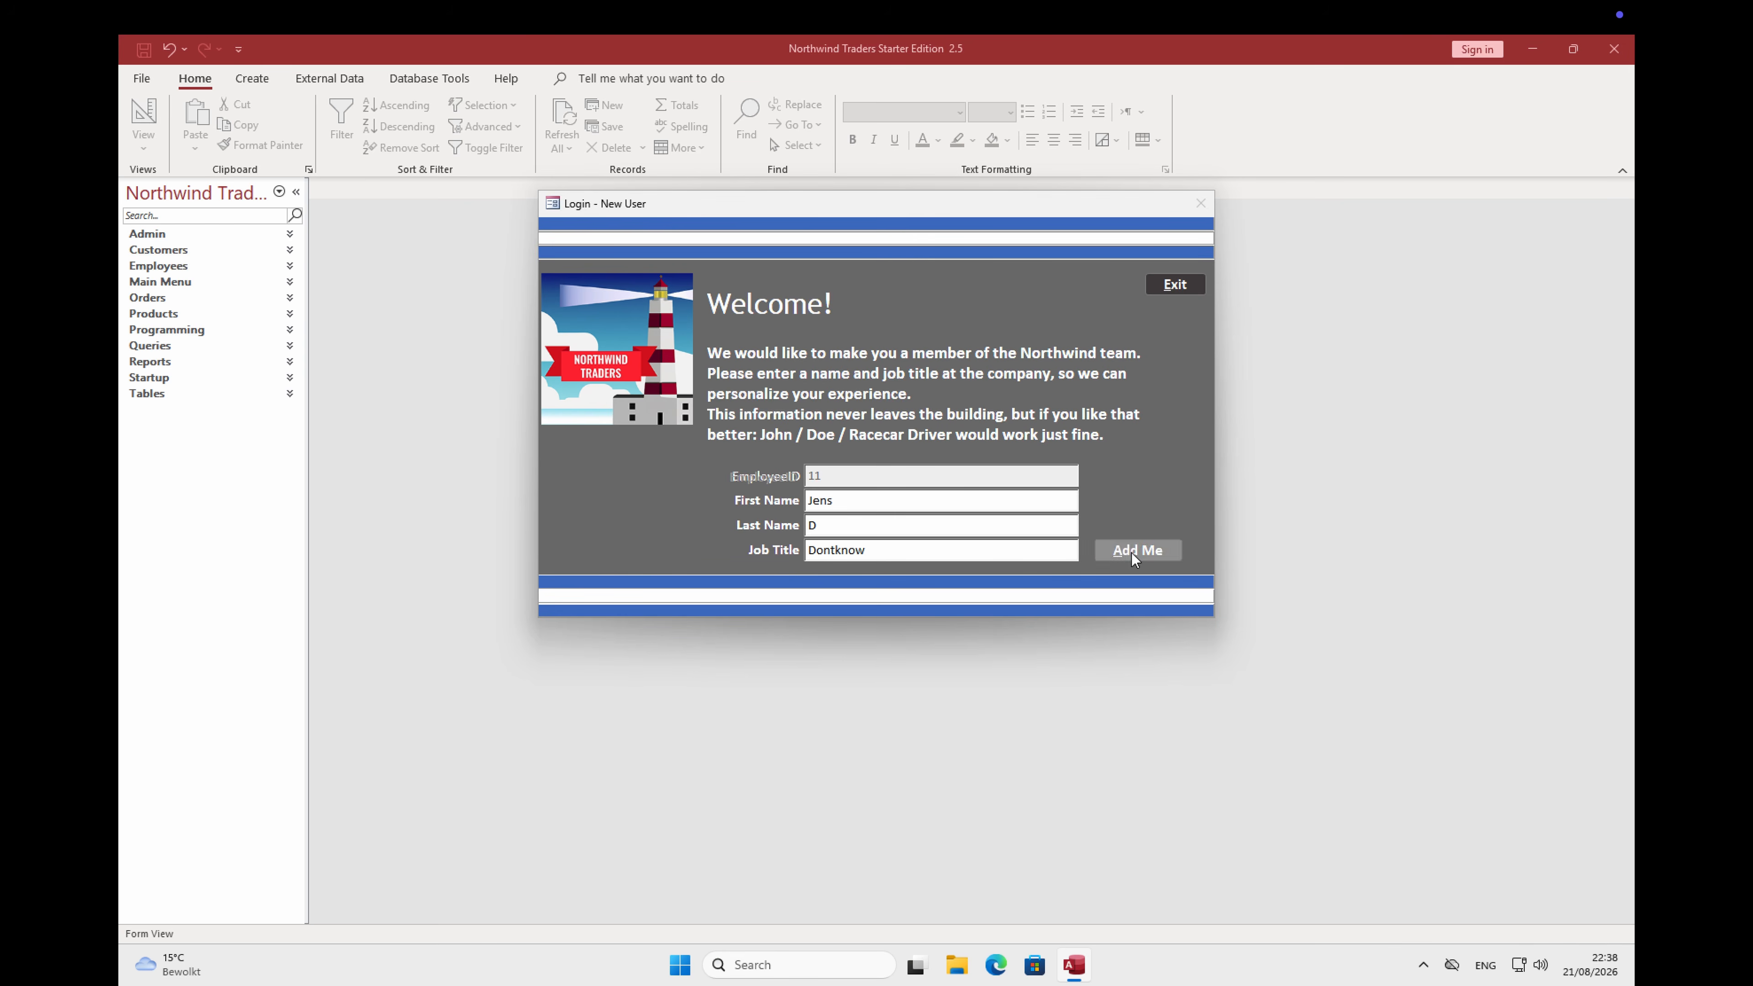
click(1115, 553)
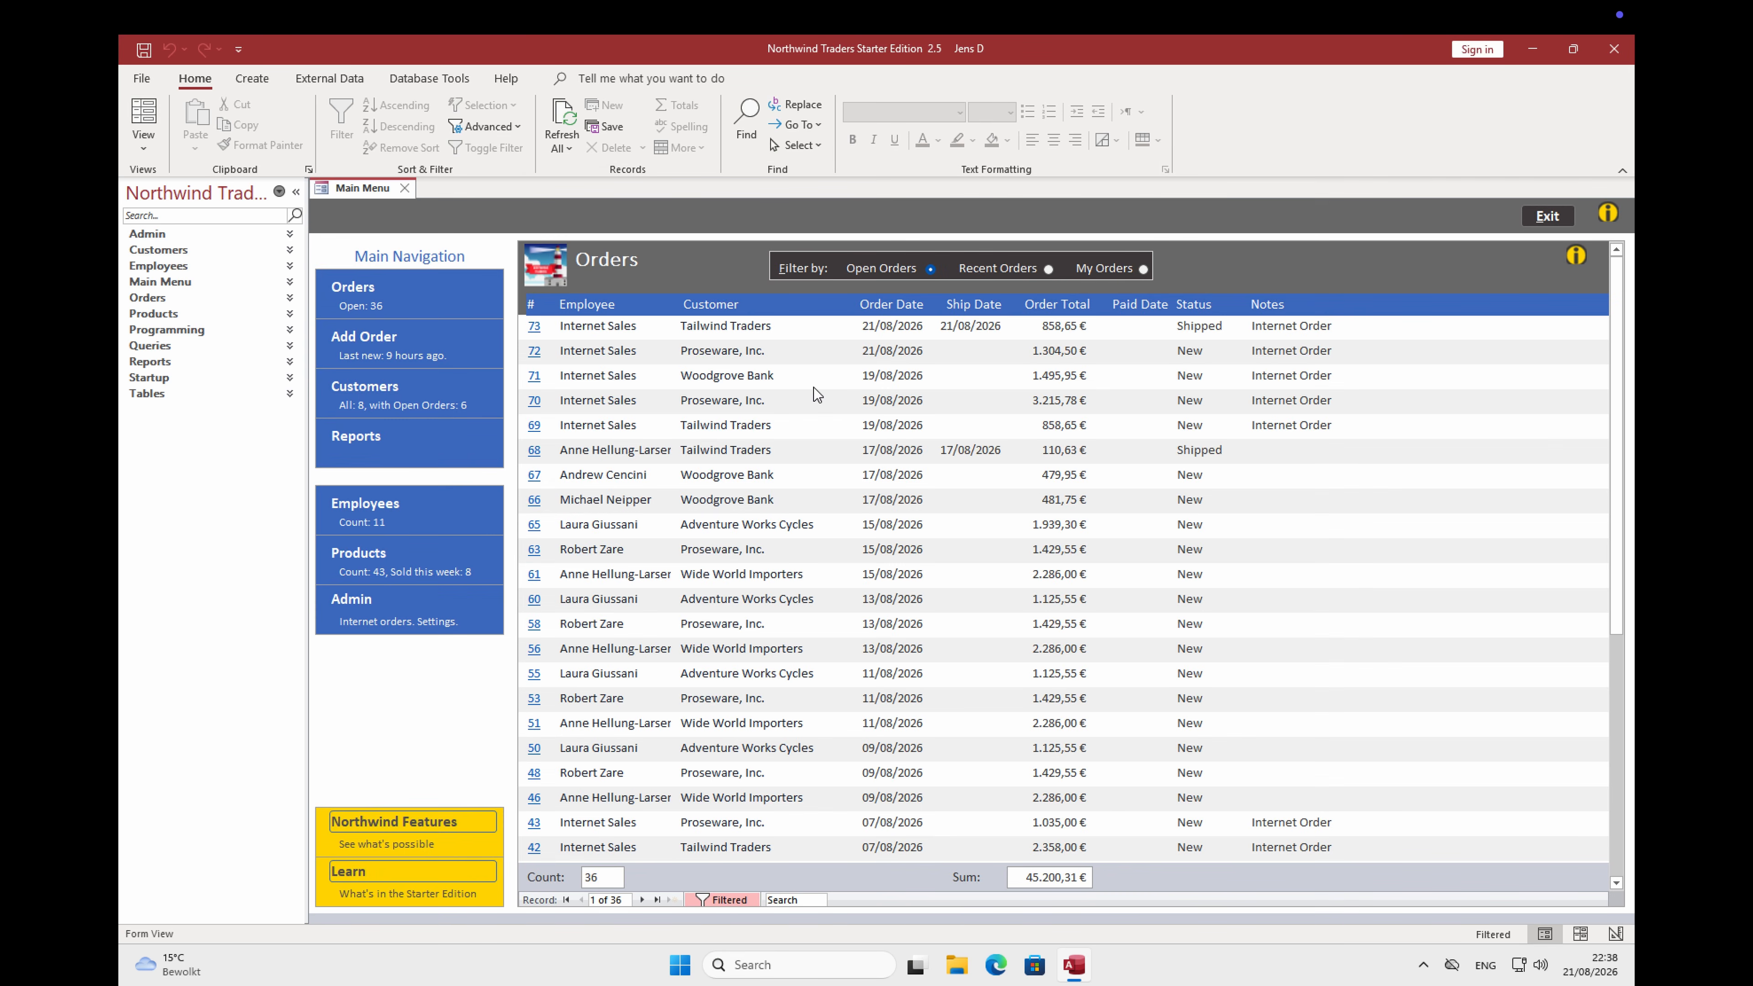
Look through the open orders list, view the Products table, and close Access.
scroll(816, 393, down, 5)
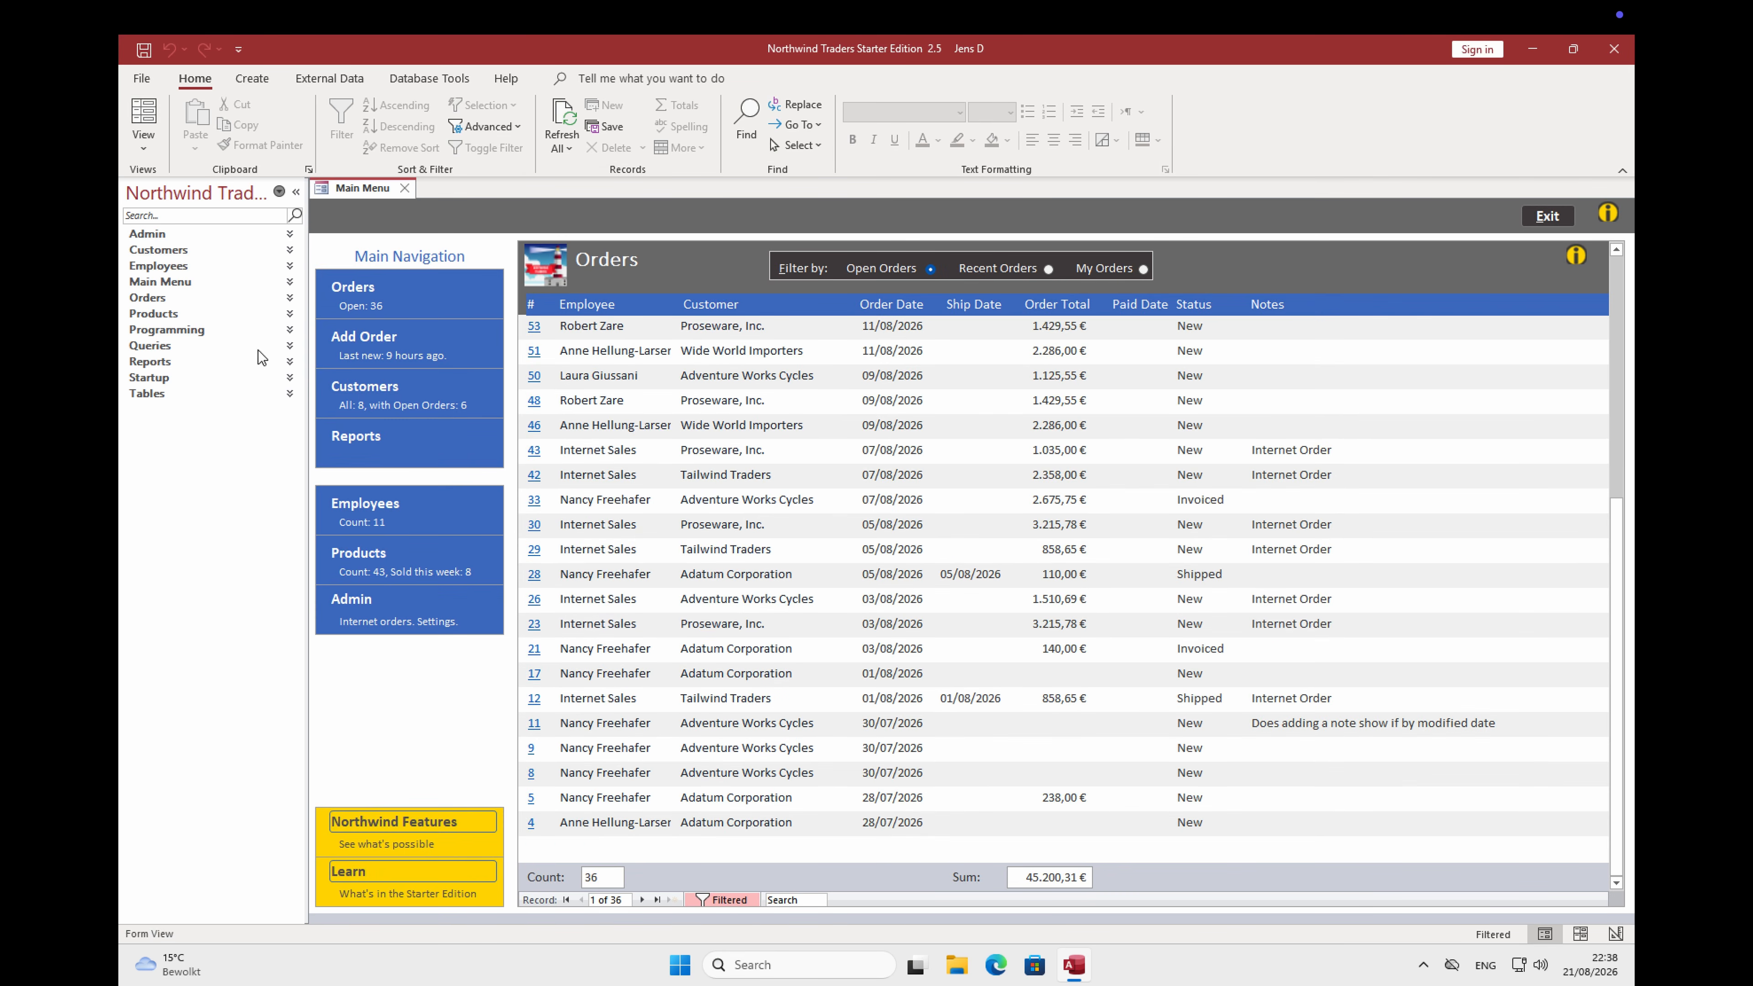
click(234, 317)
double_click(210, 352)
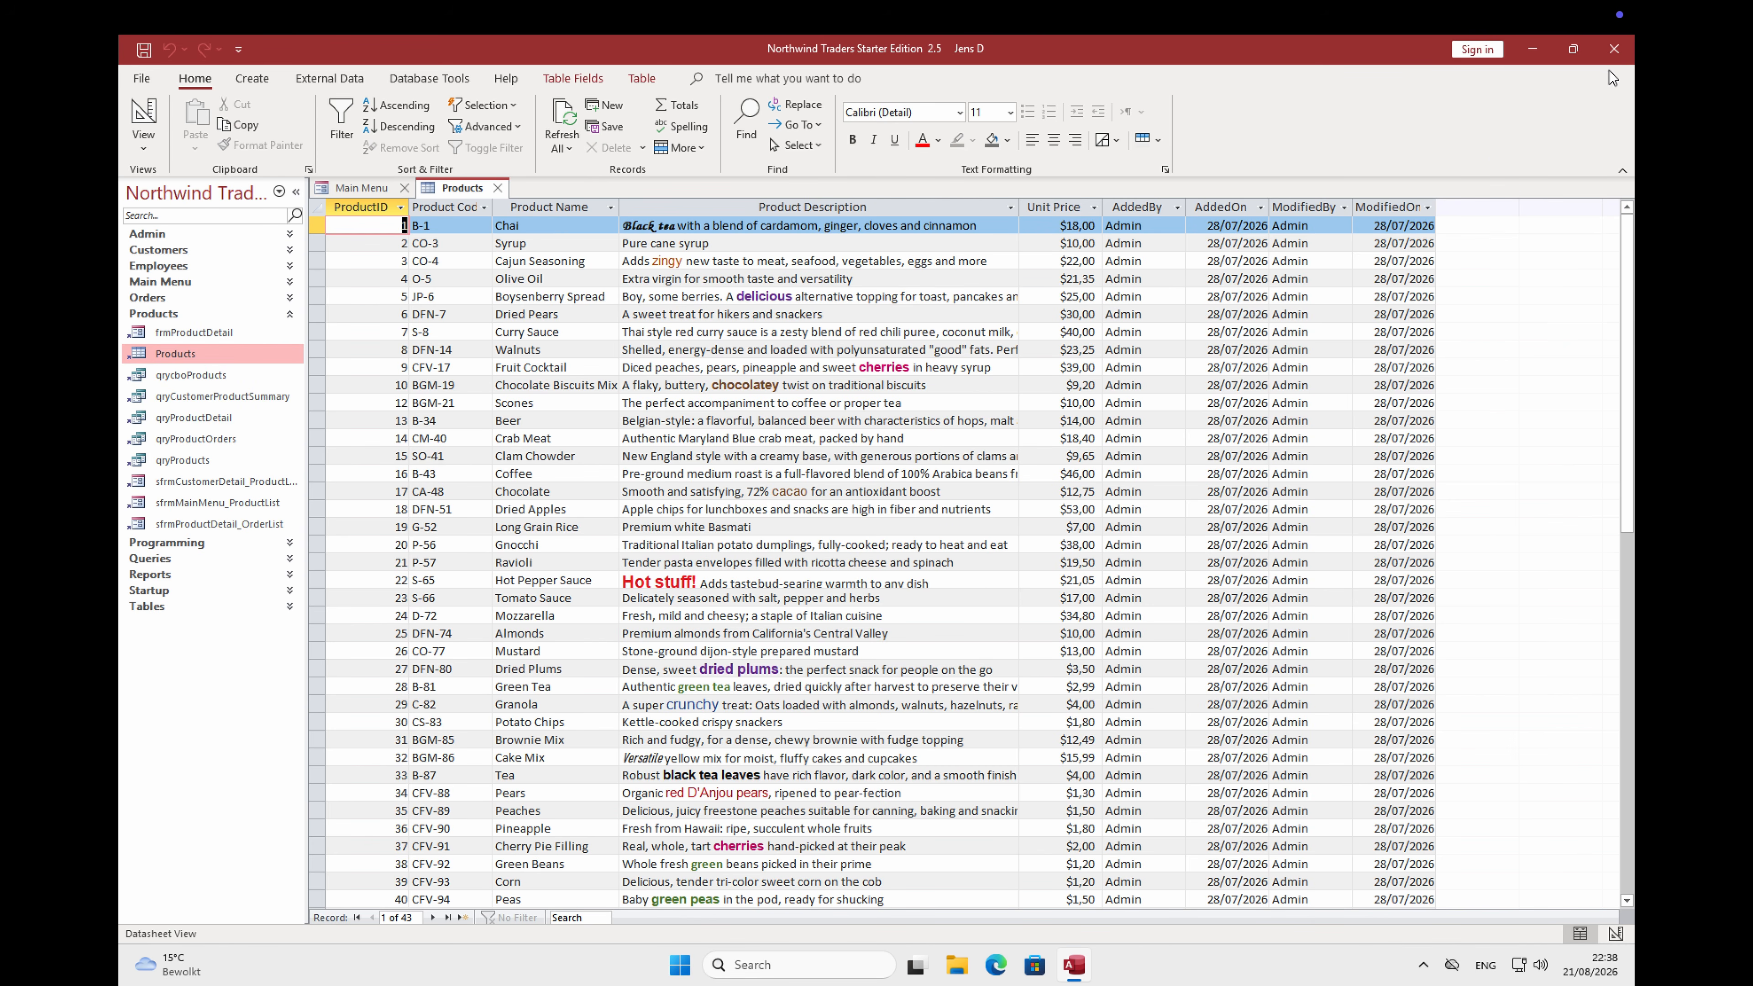
click(1614, 49)
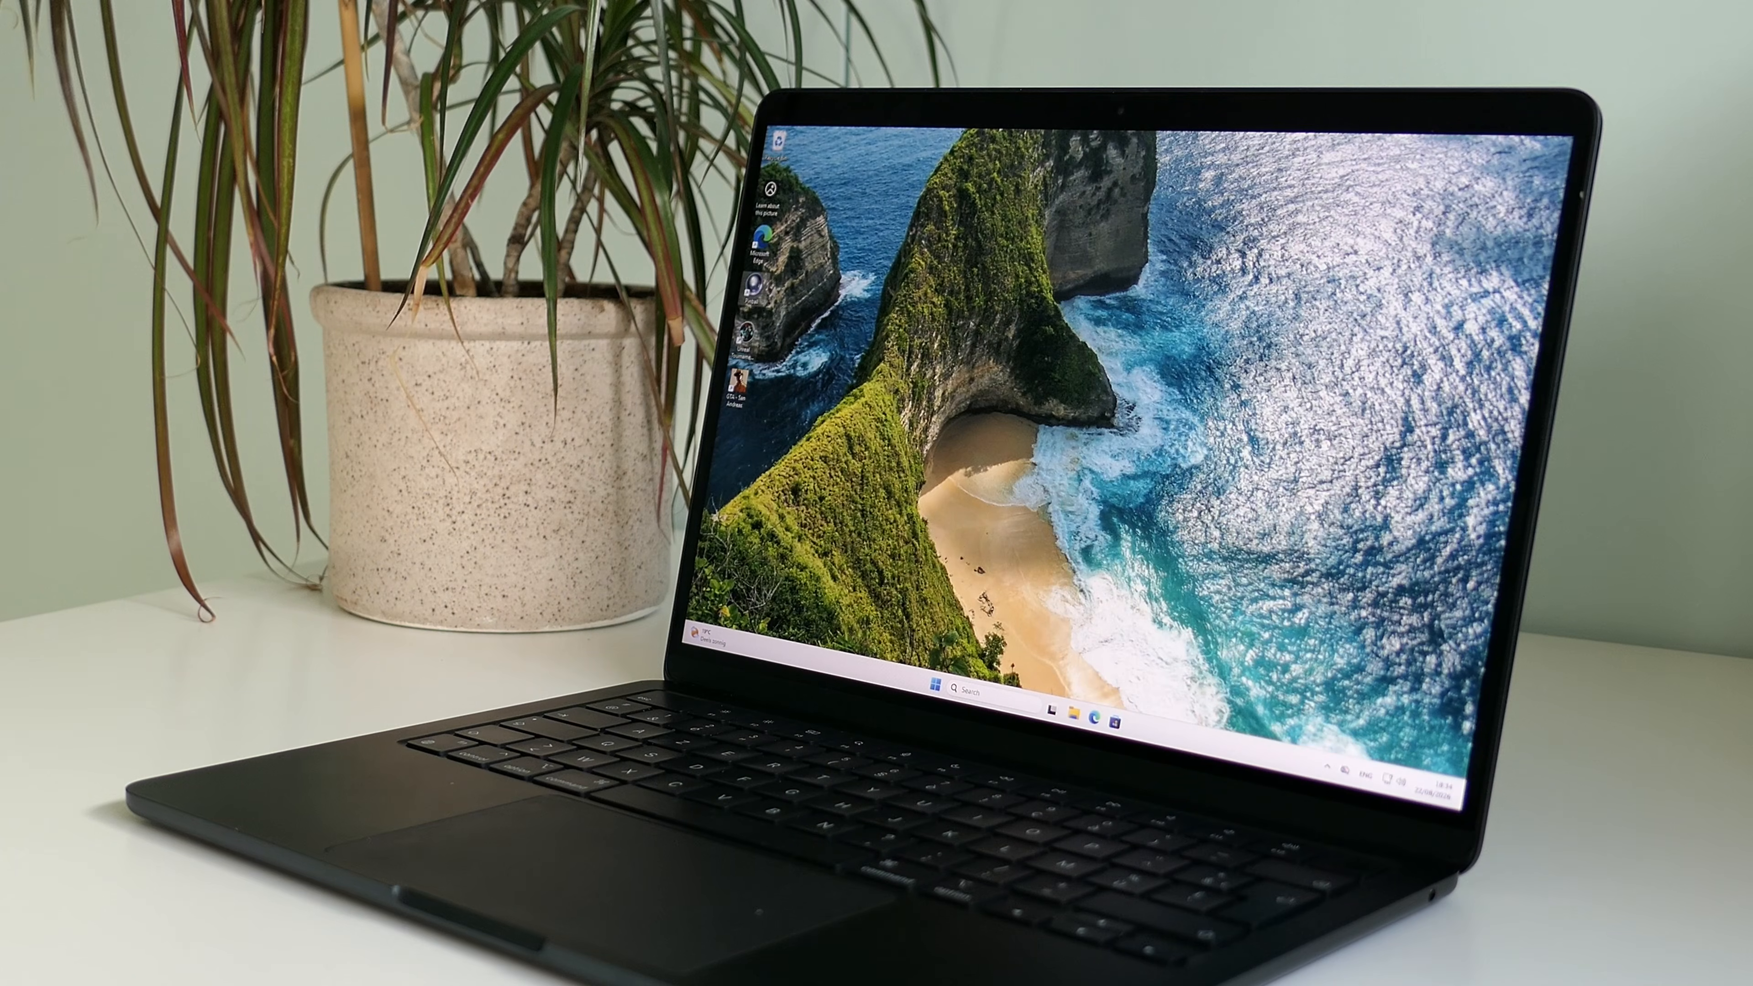
double_click(746, 335)
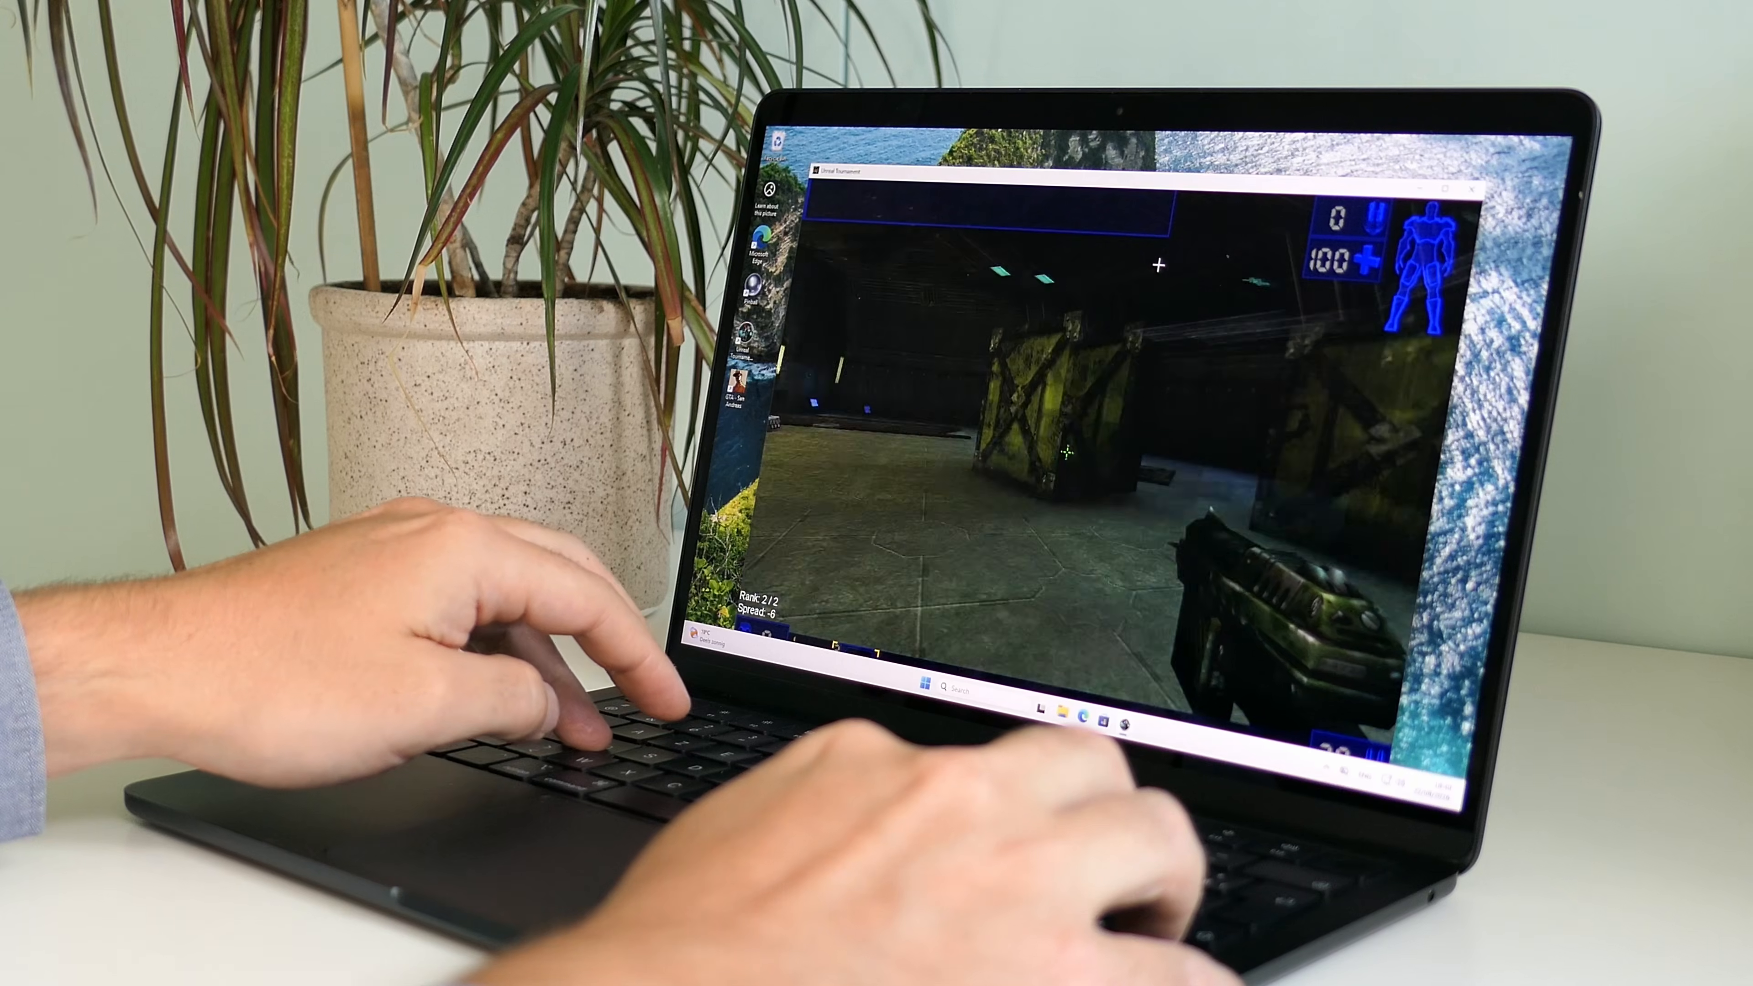
key(w)
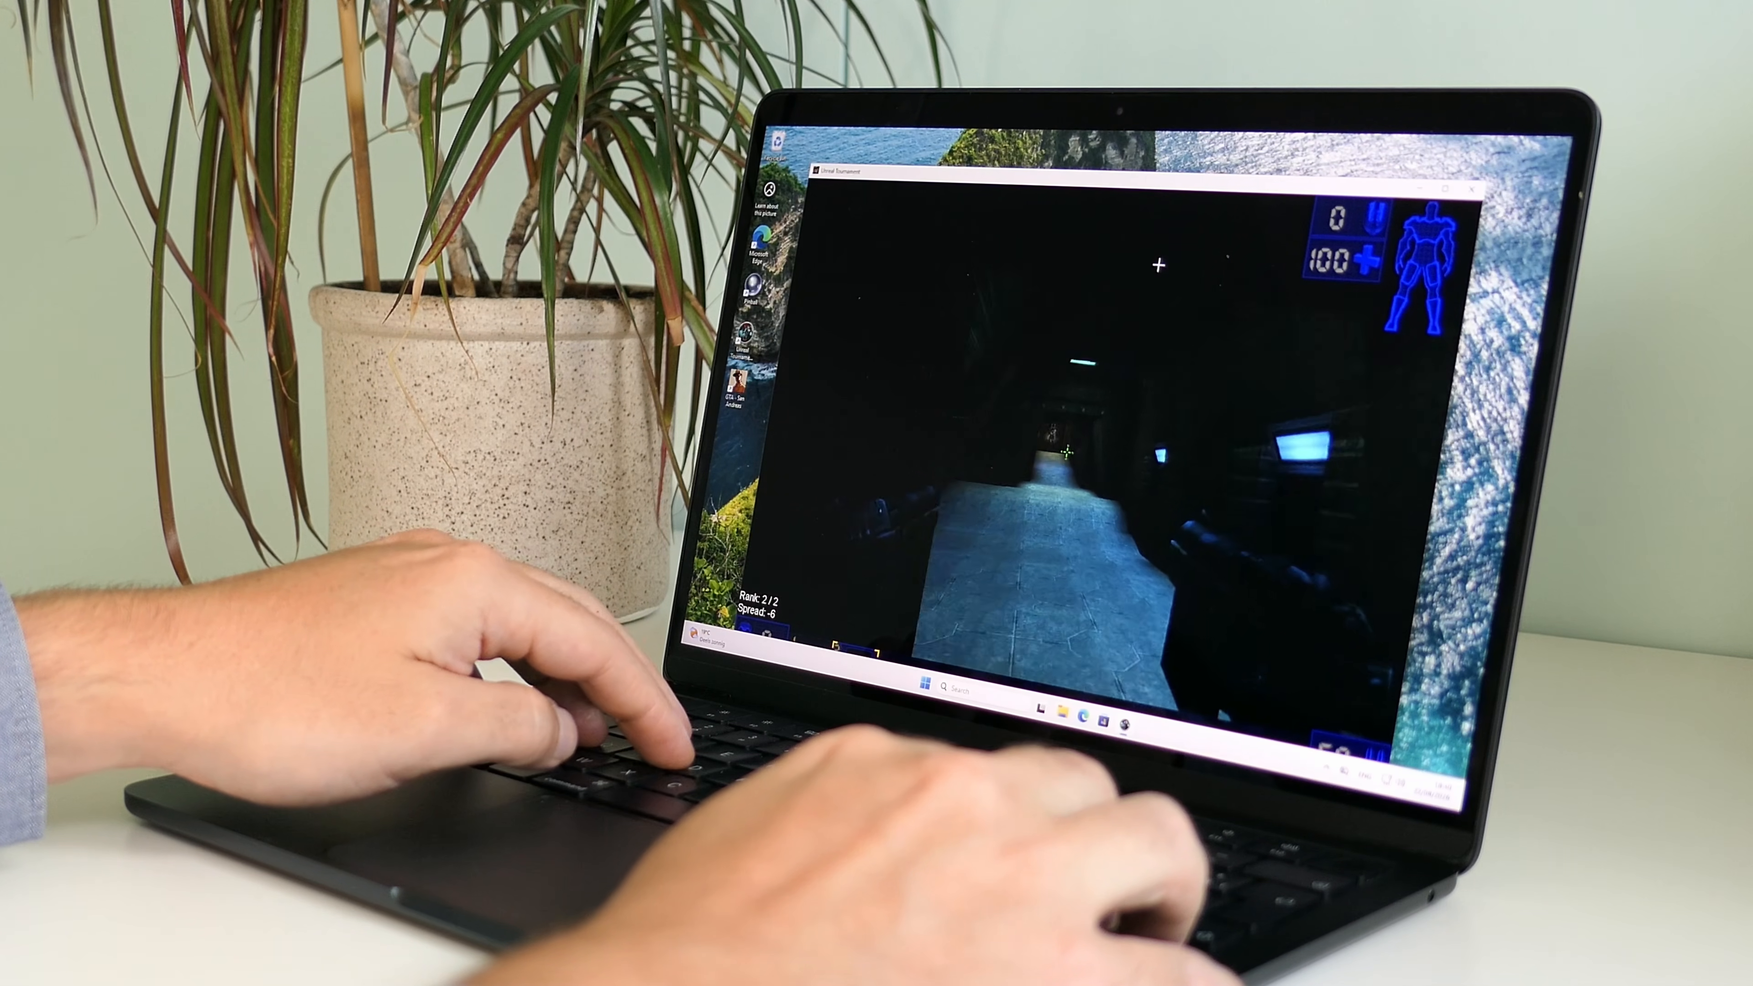
key(w)
key(w)
click(1159, 266)
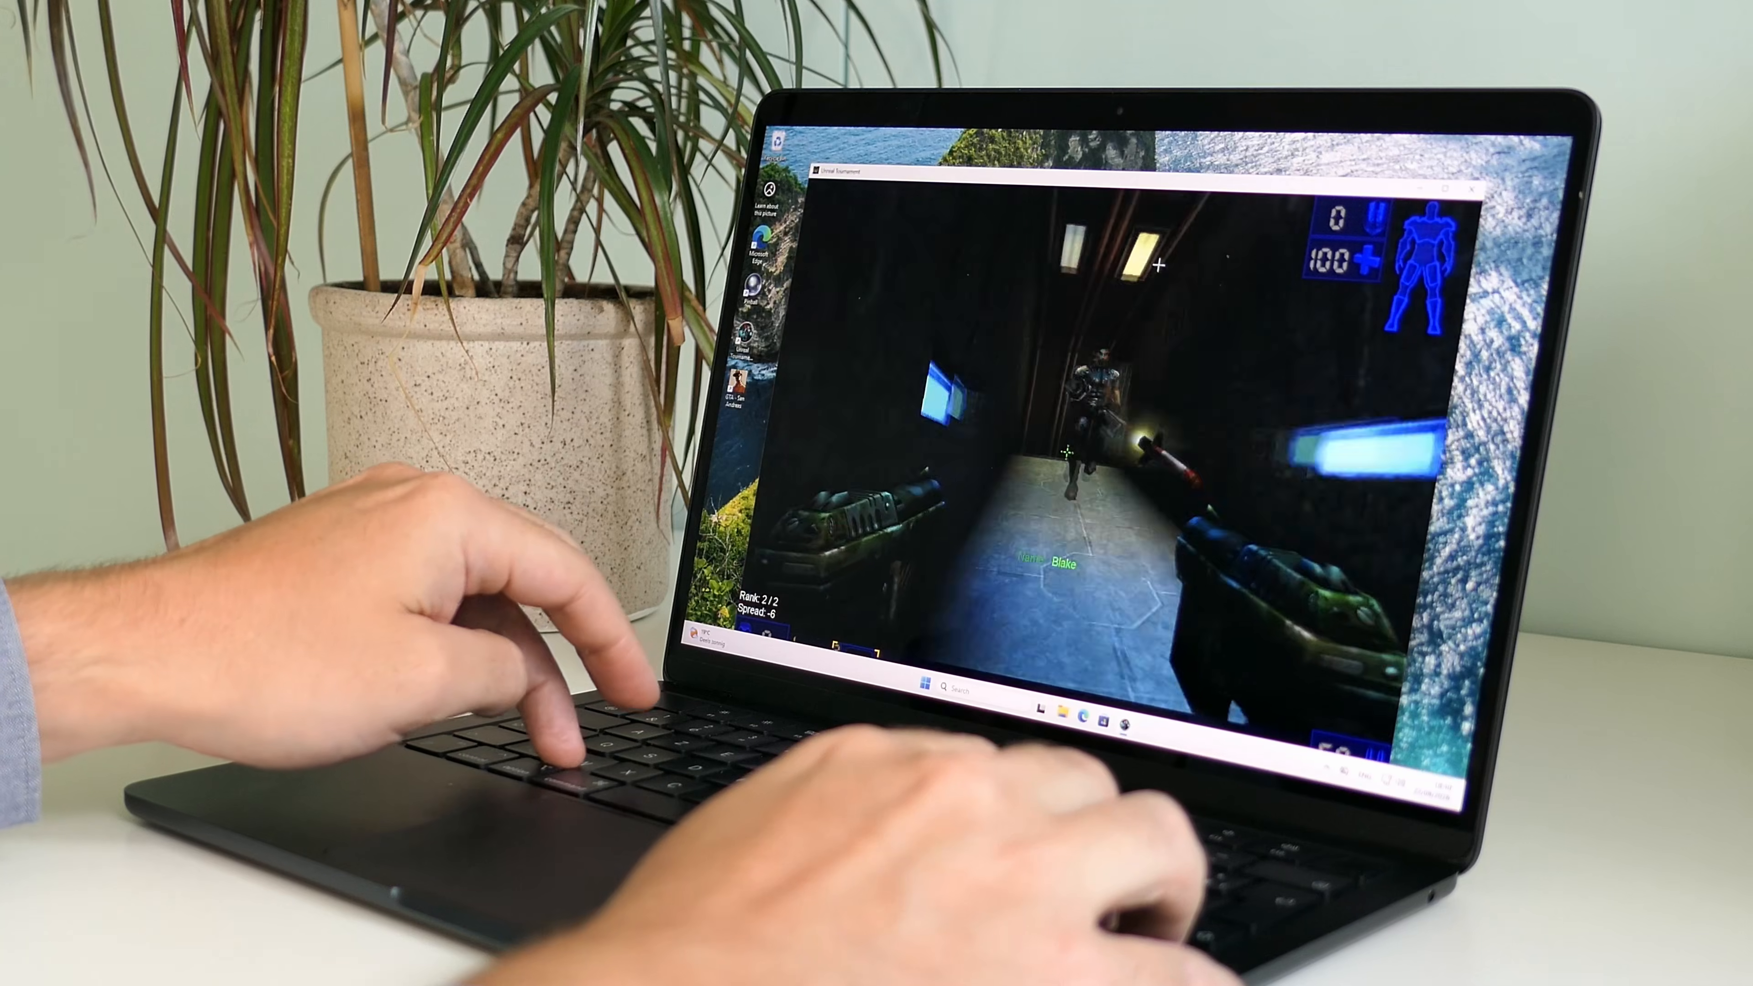
key(w)
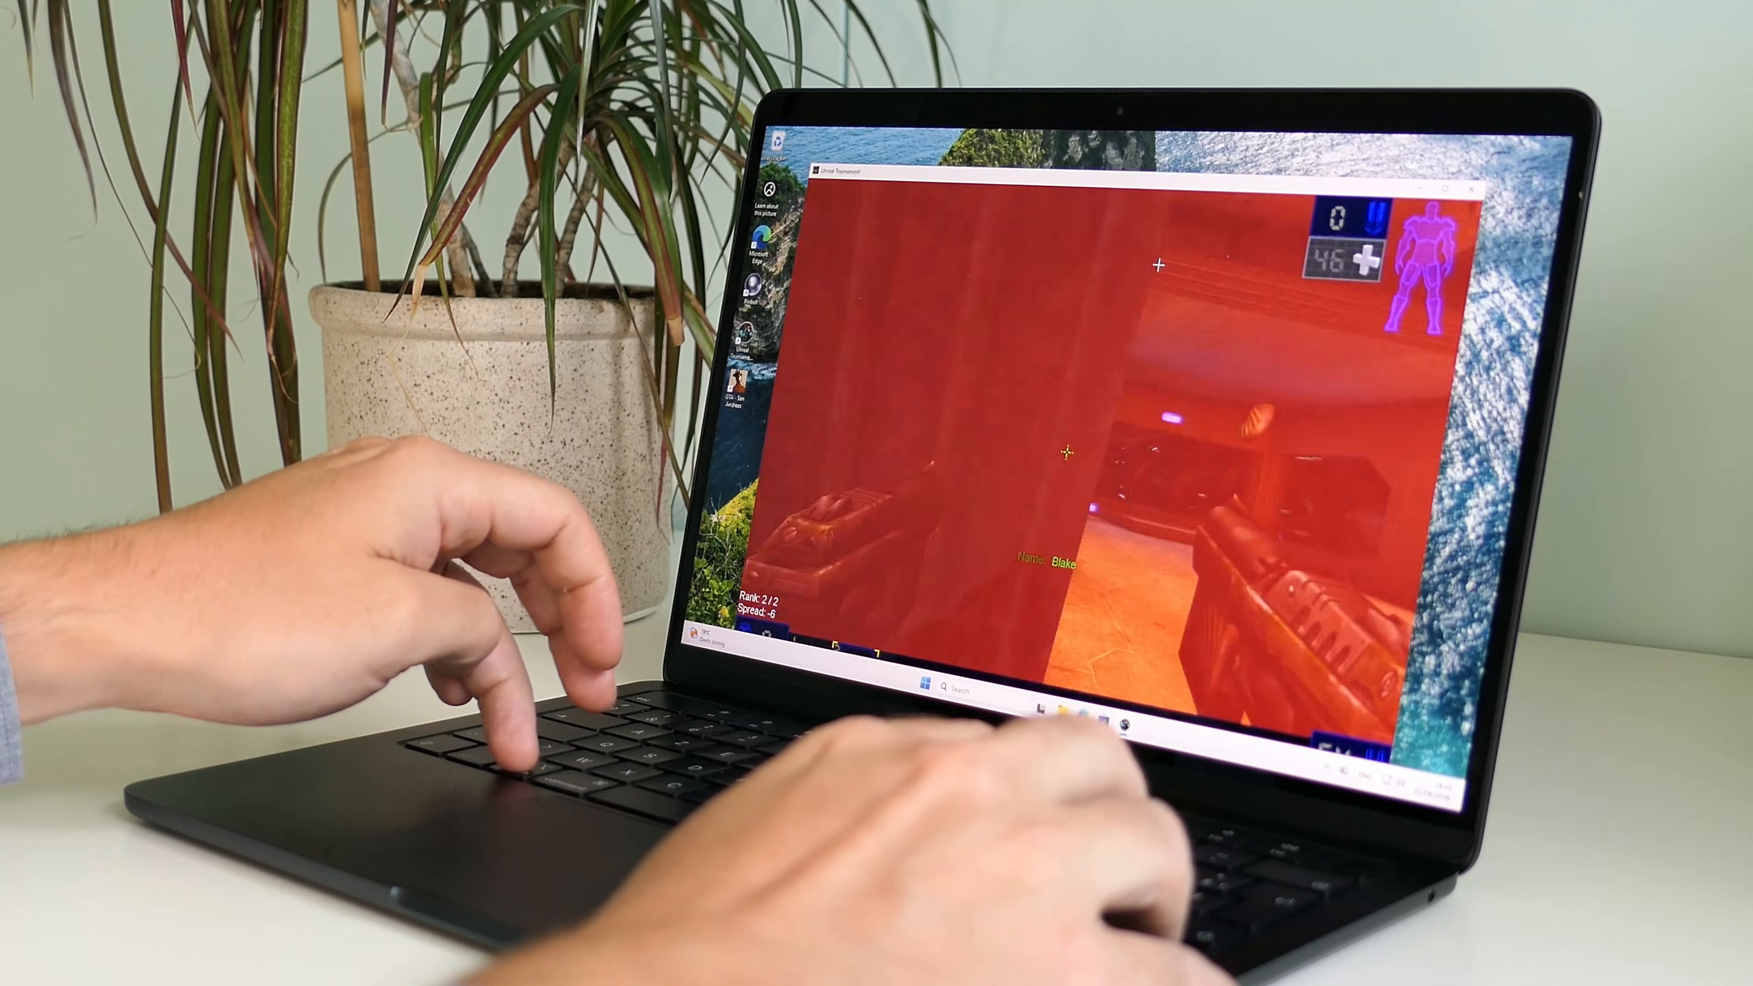
click(1158, 266)
key(w)
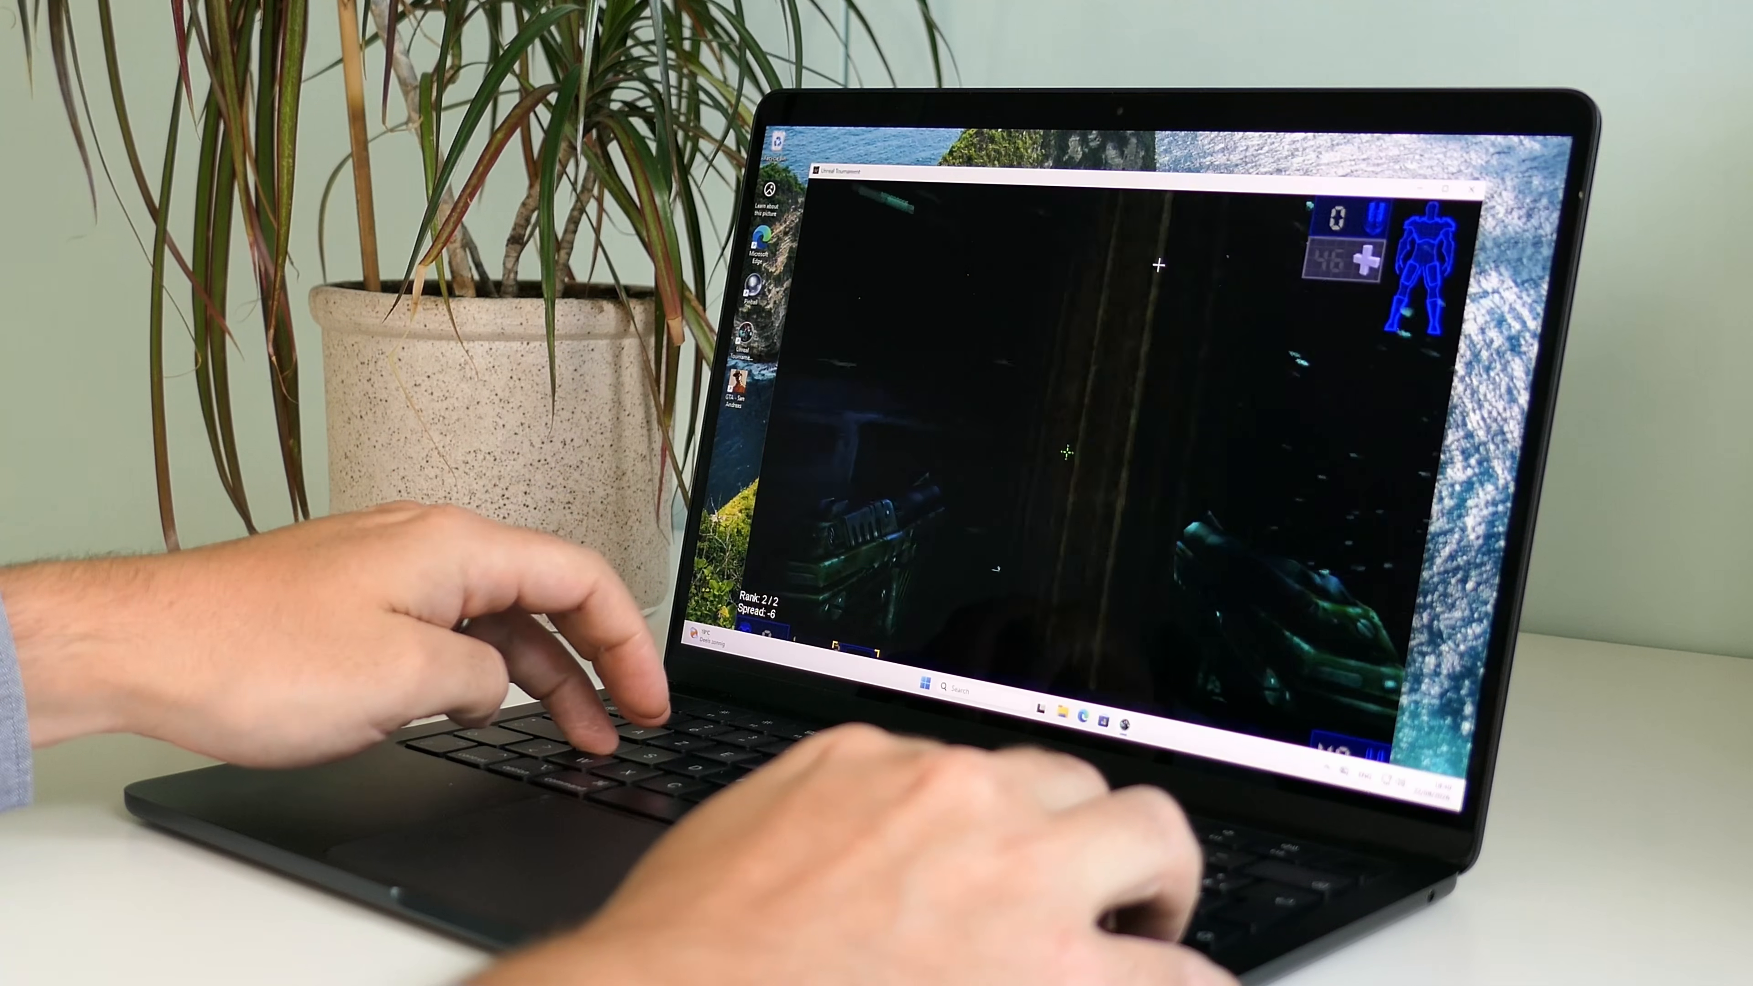
click(1159, 265)
key(w)
click(1158, 265)
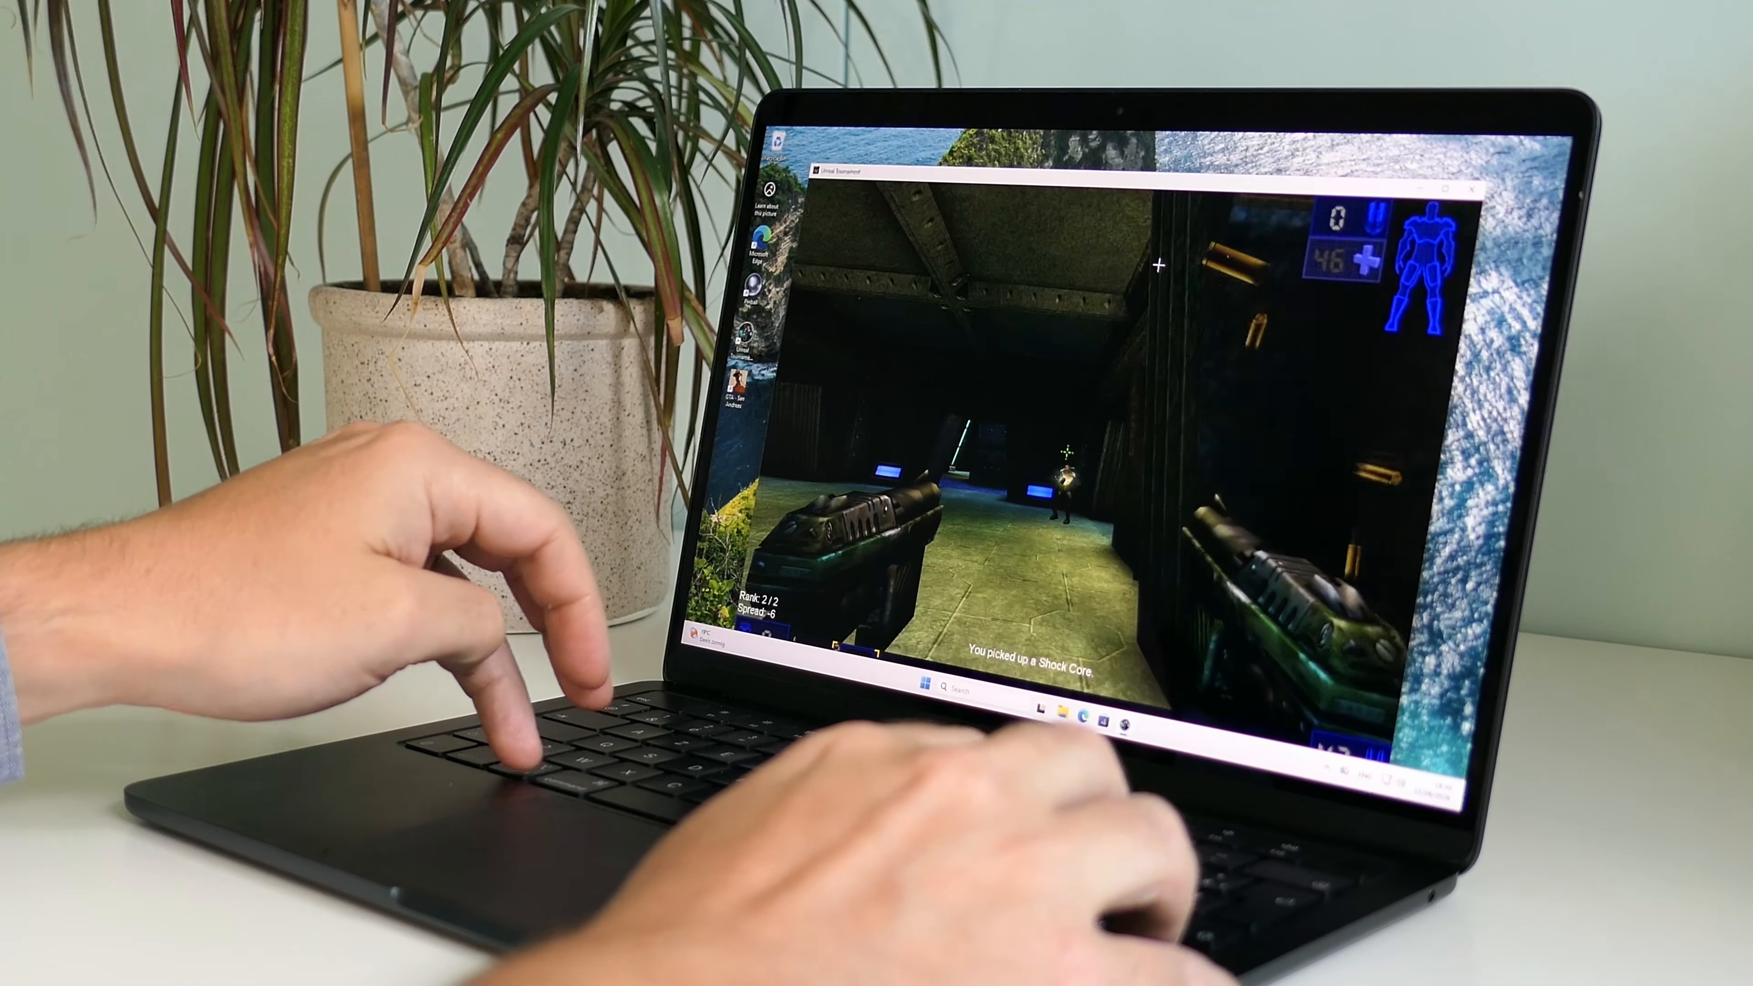
key(w)
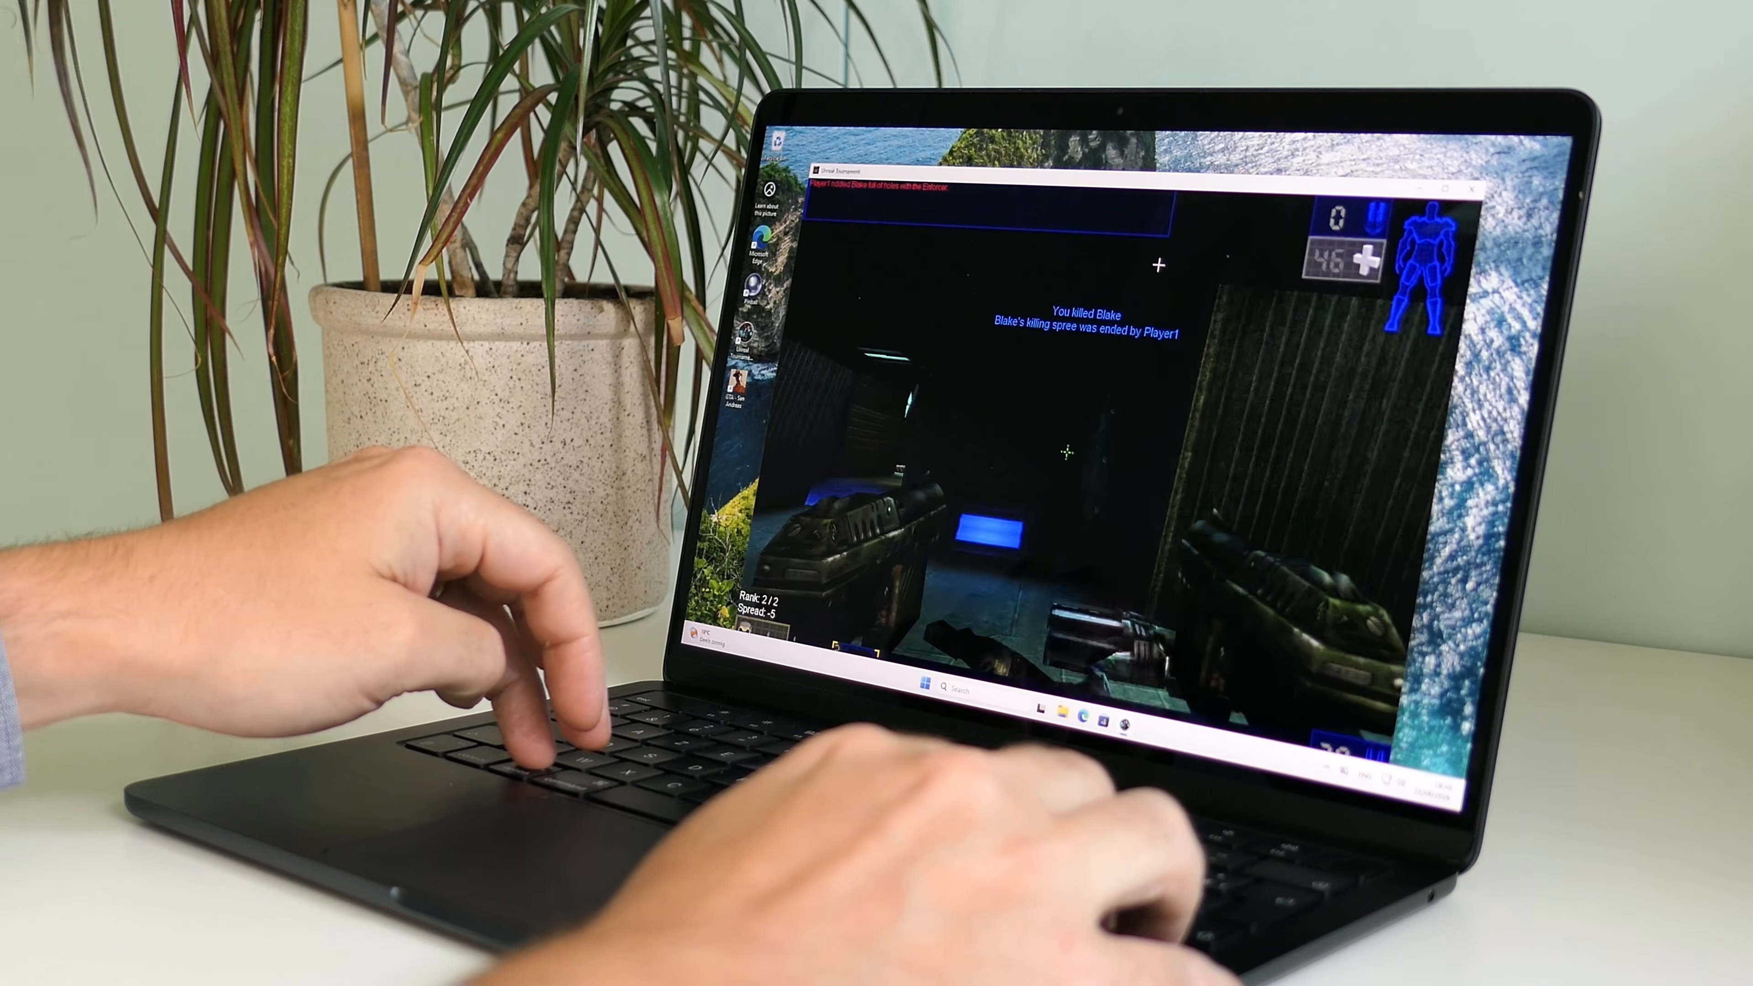
key(w)
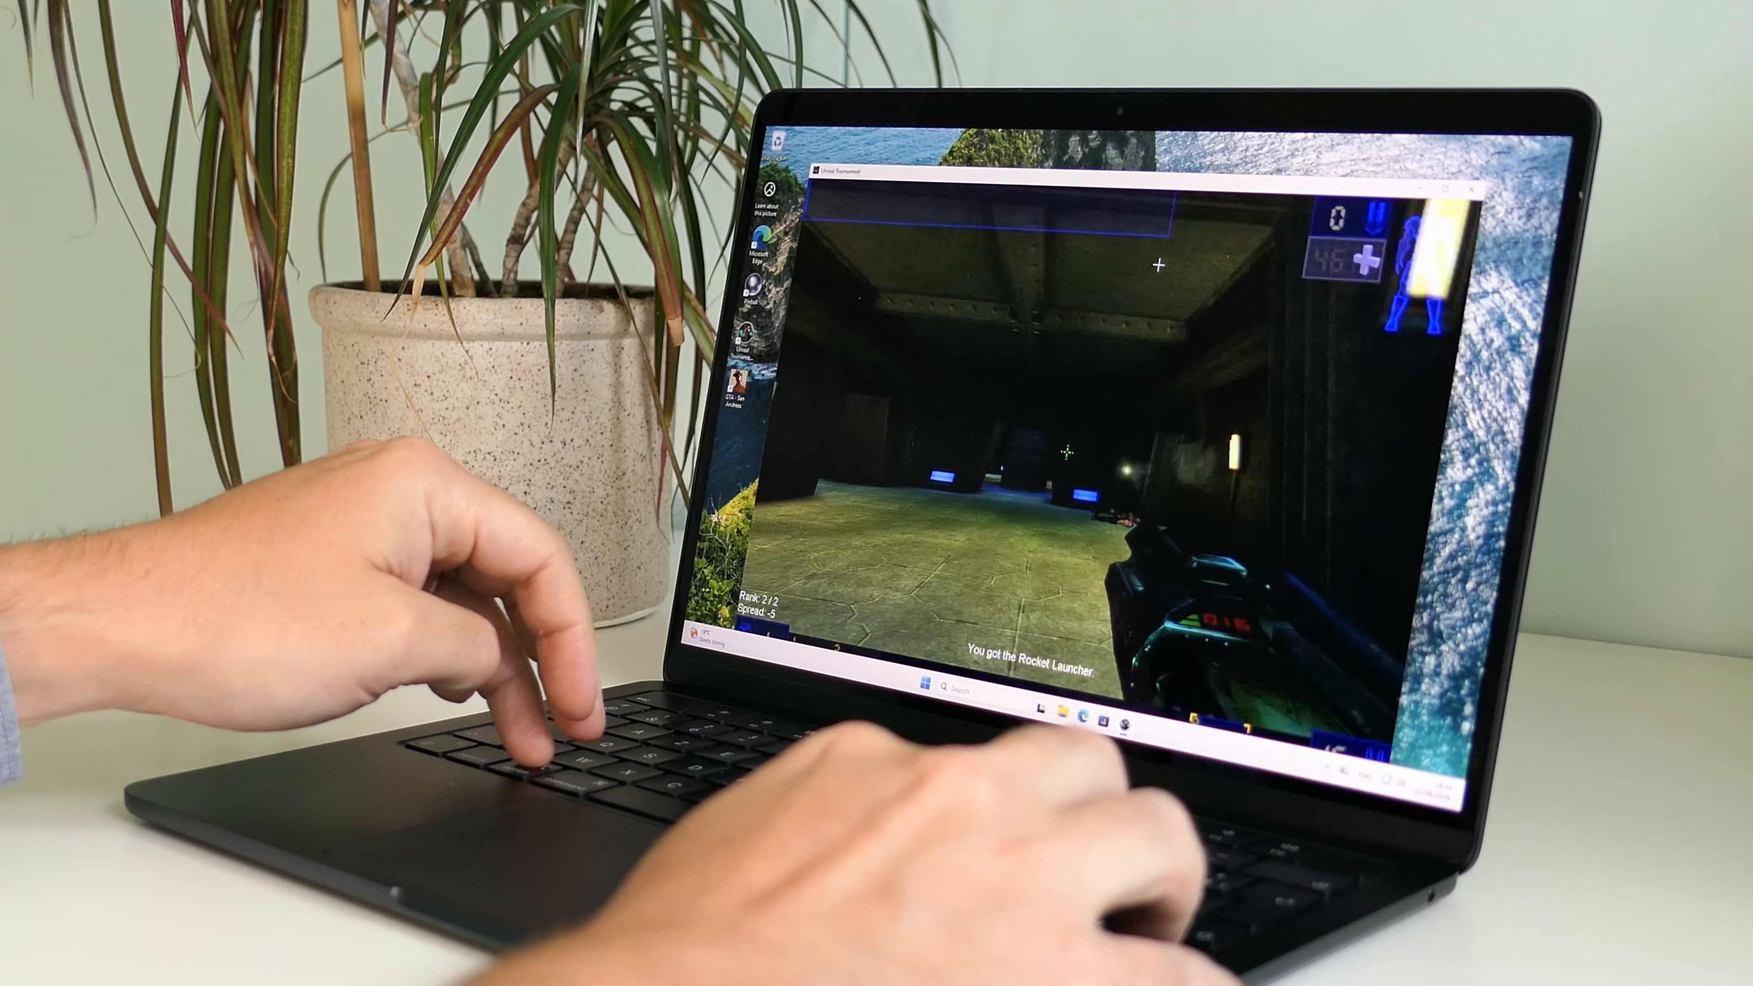
click(1159, 265)
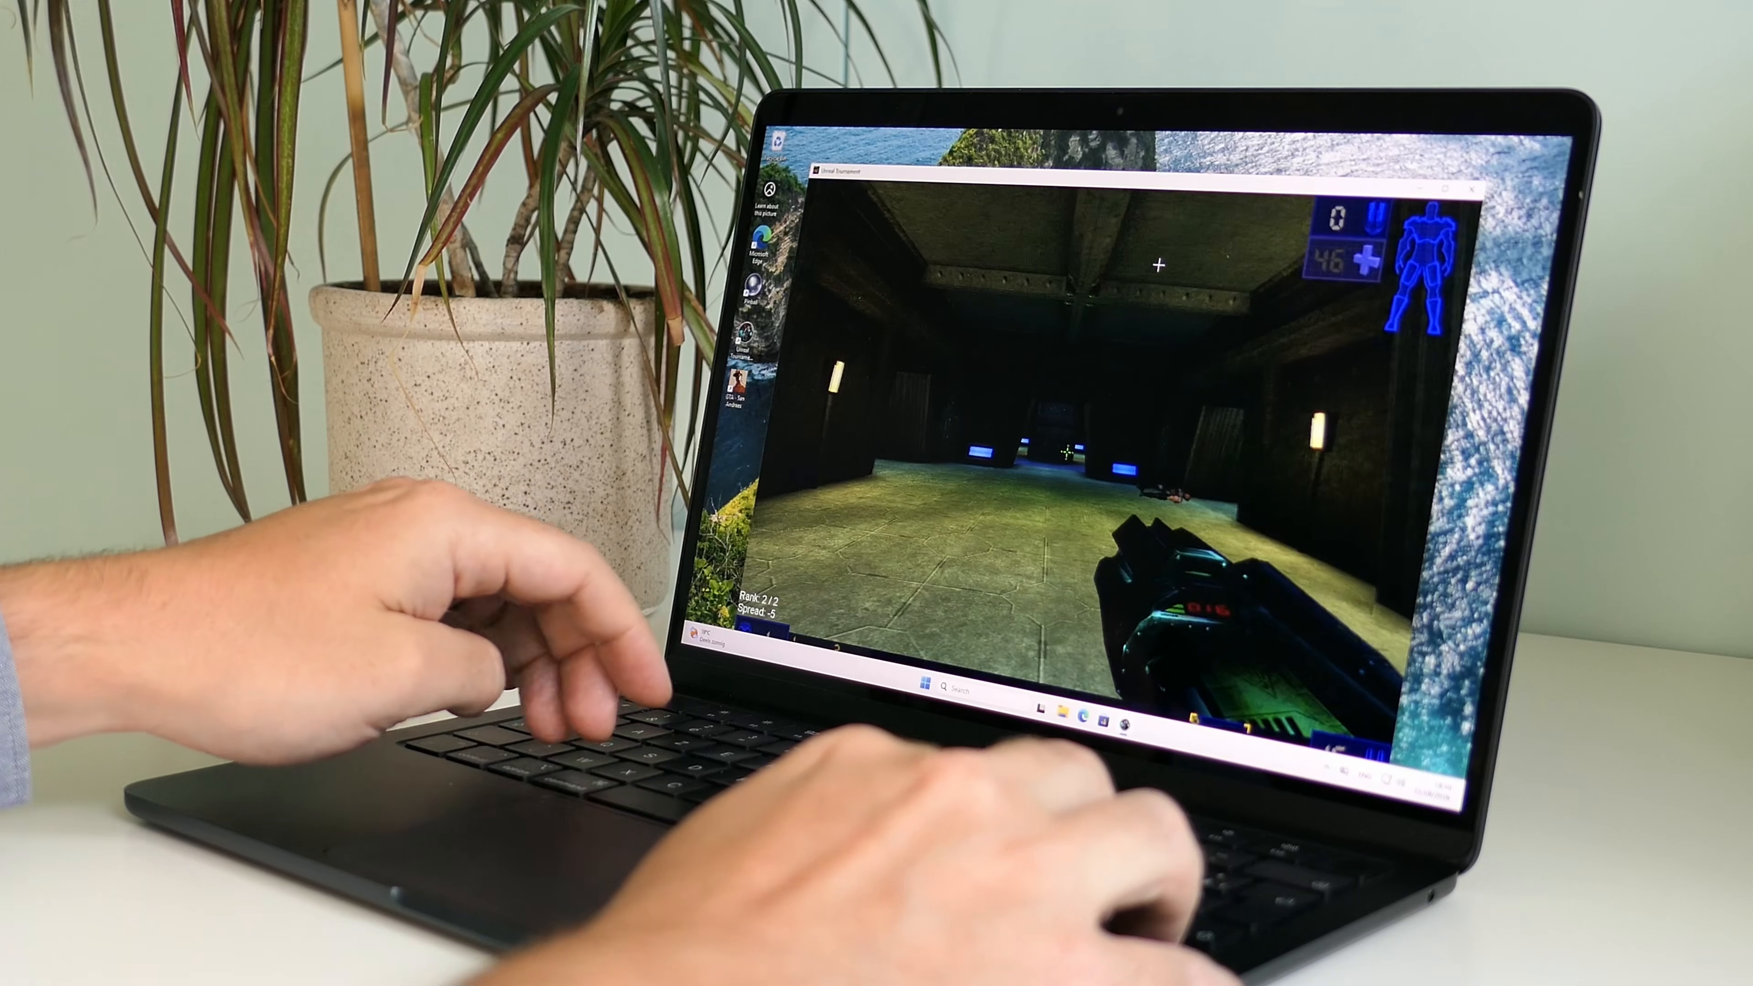
click(1159, 265)
key(w)
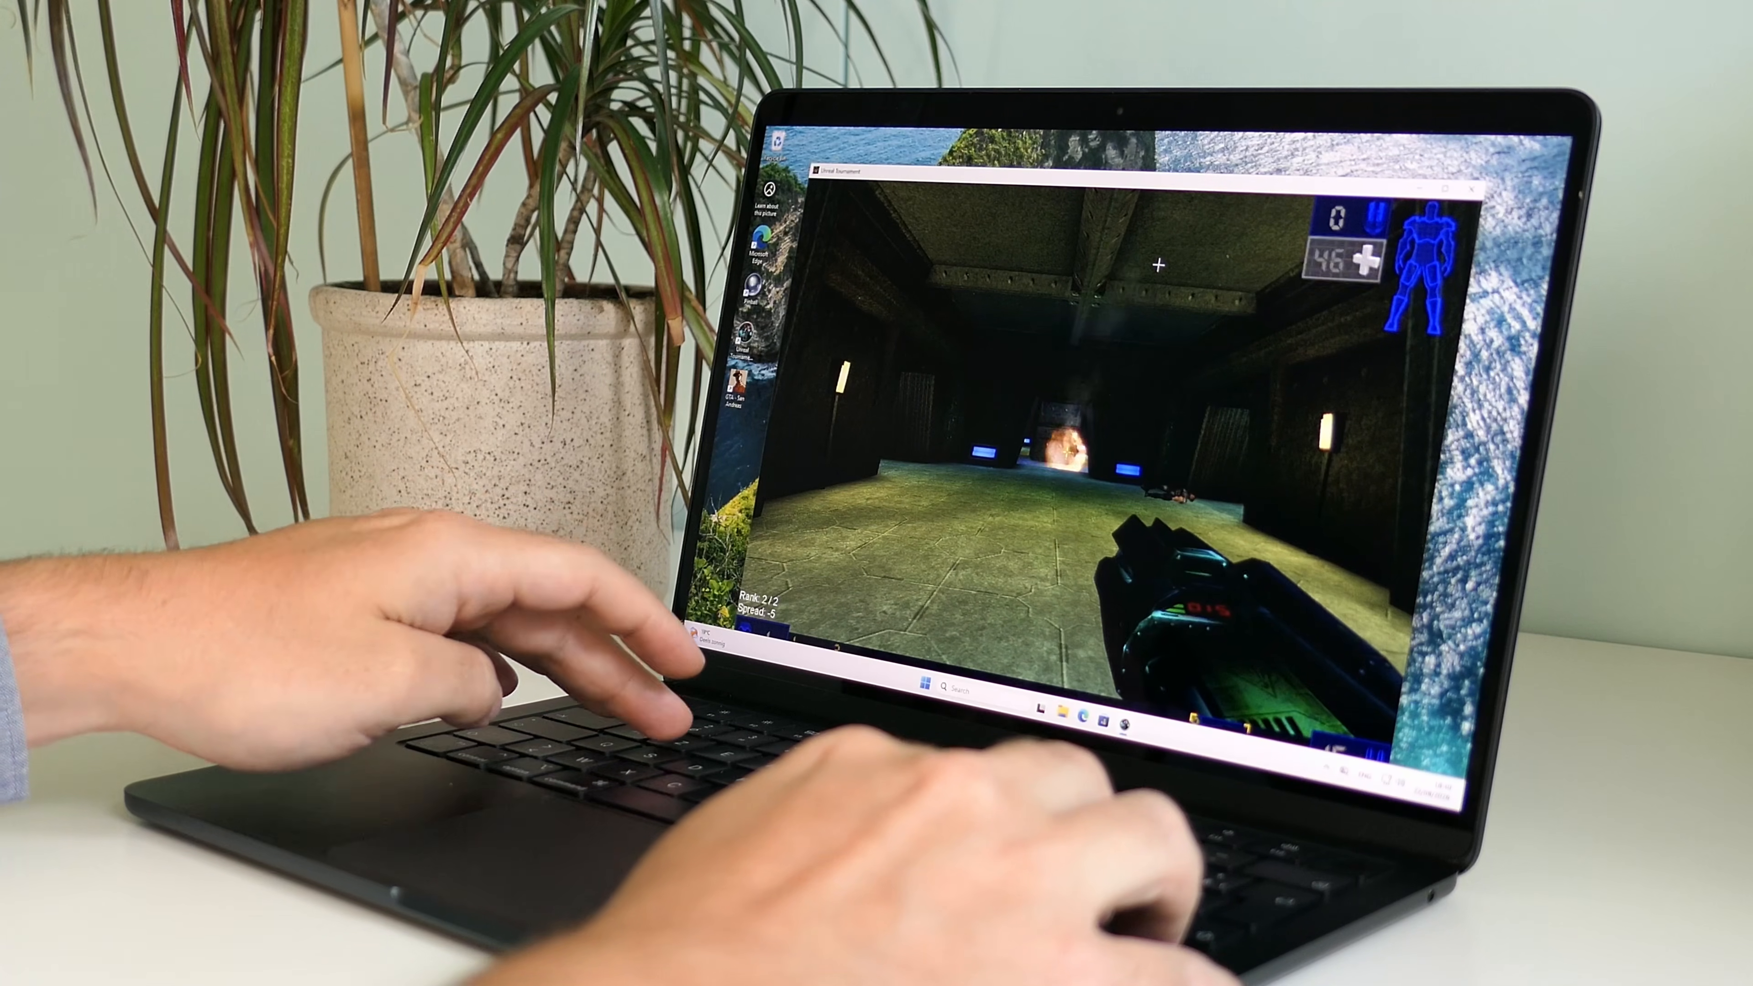
key(w)
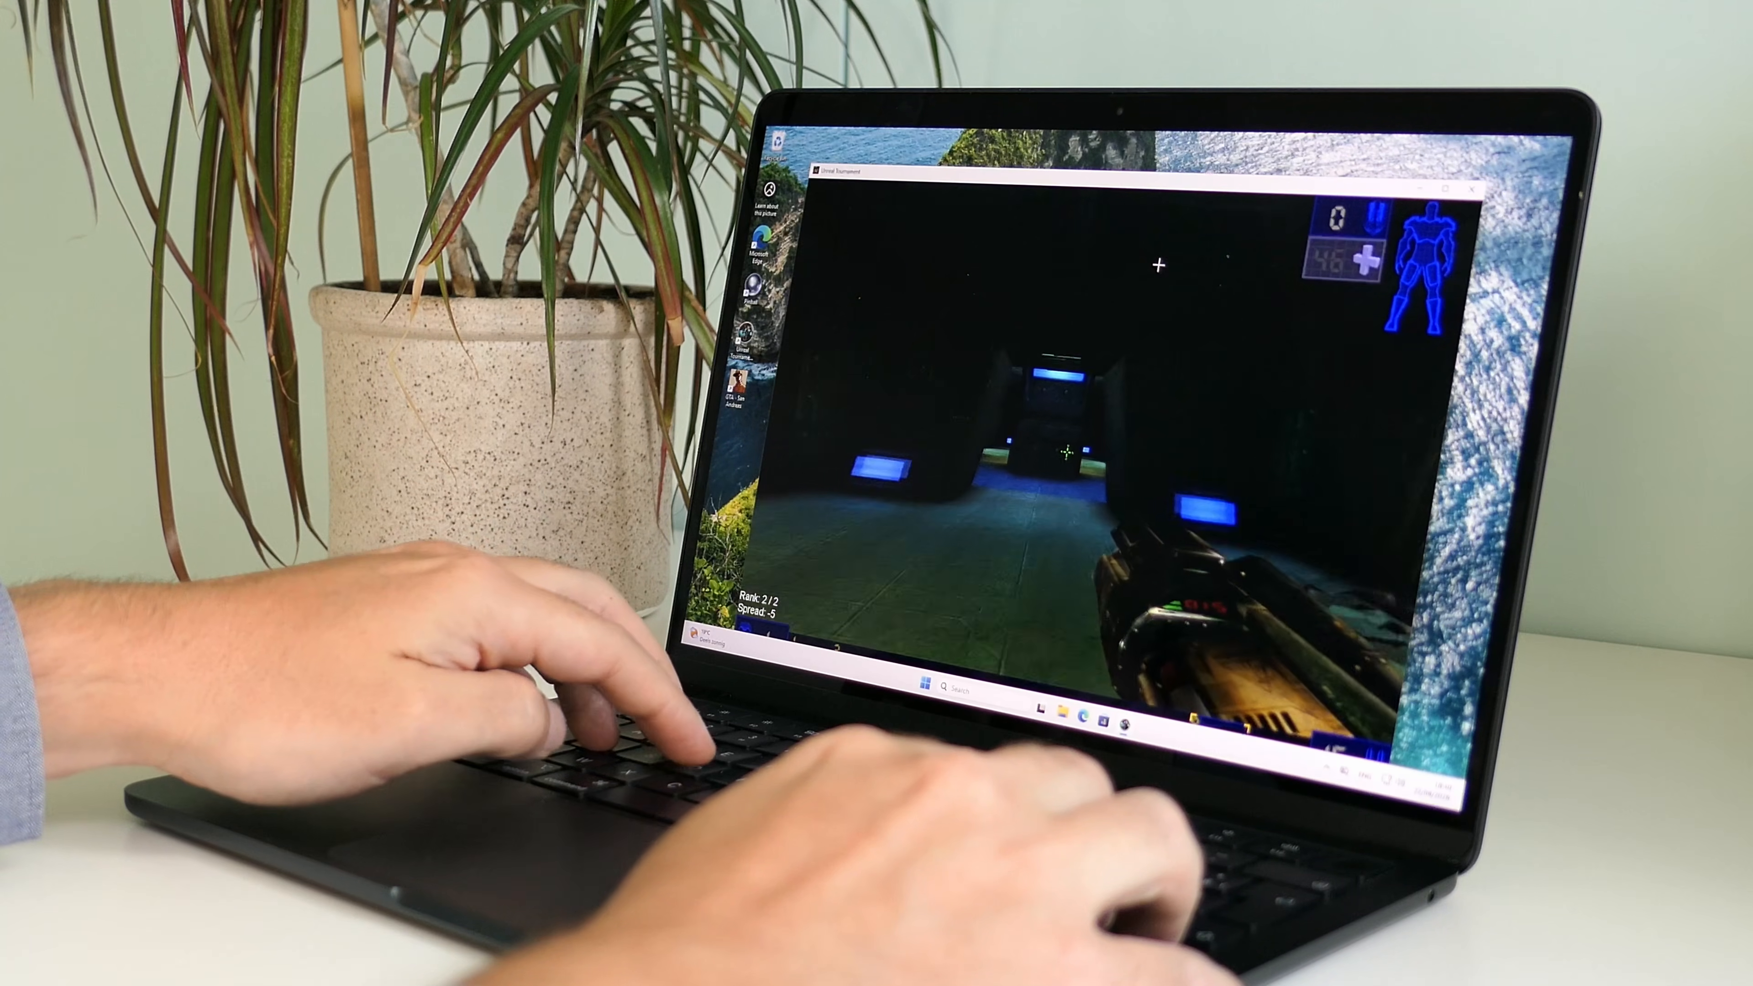
key(w)
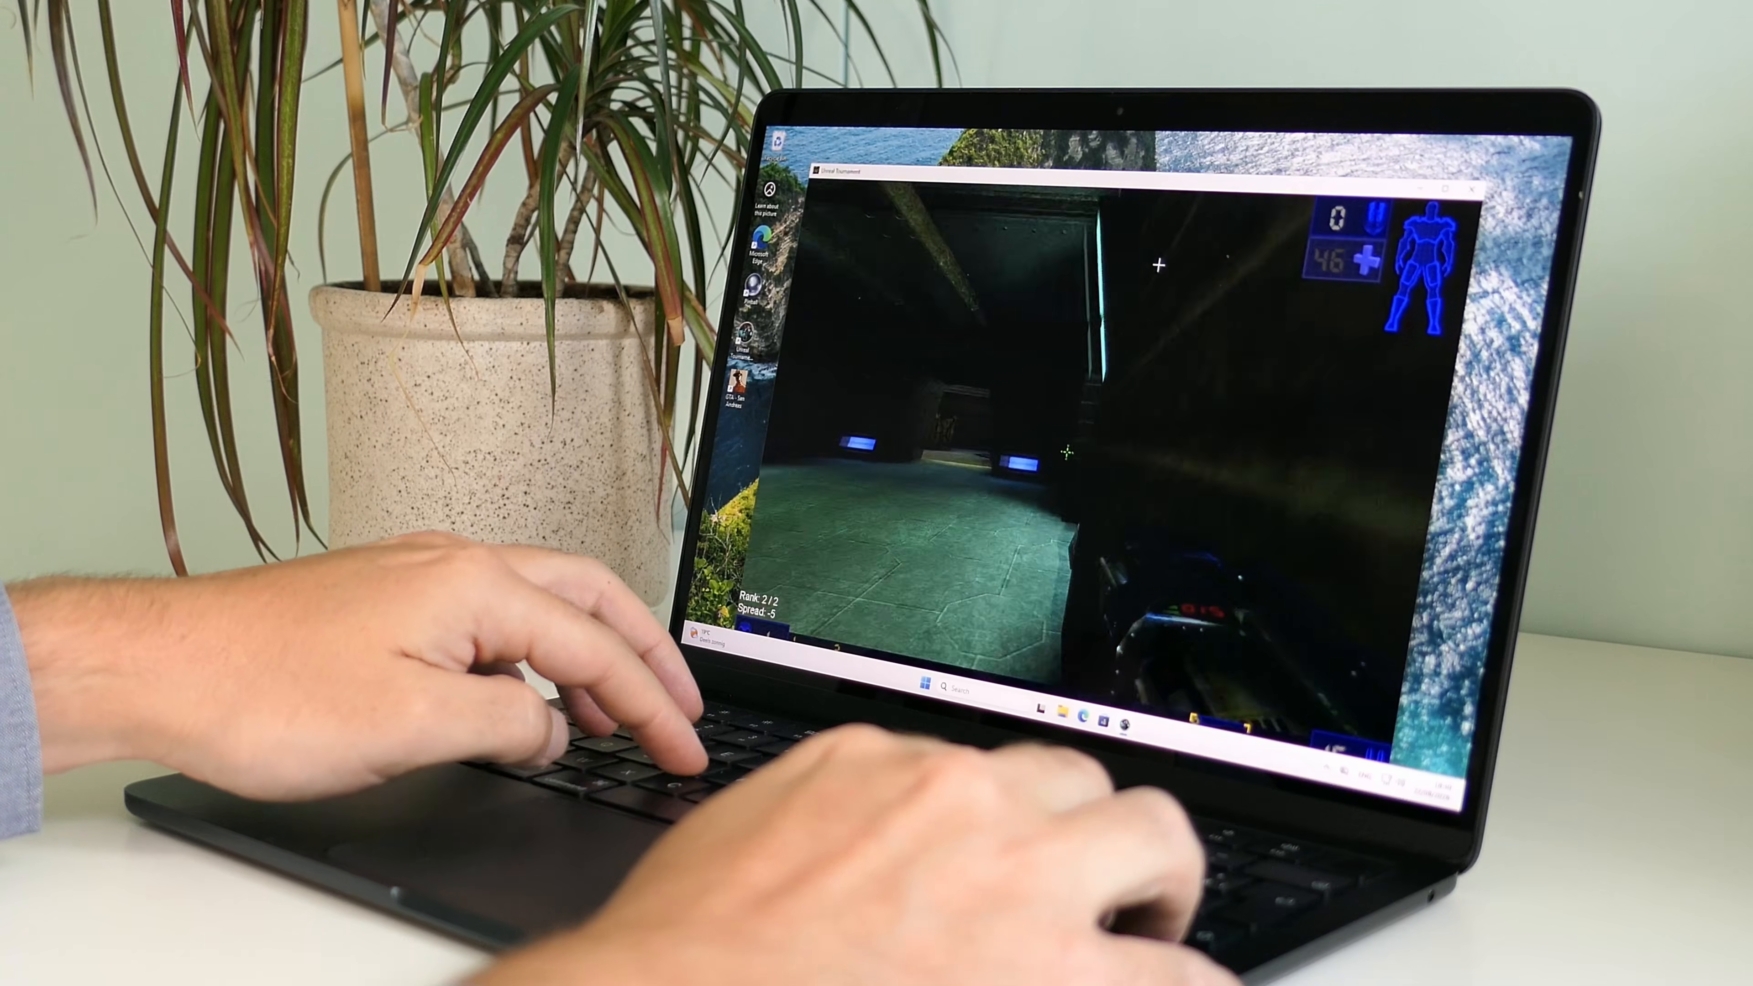
key(Left)
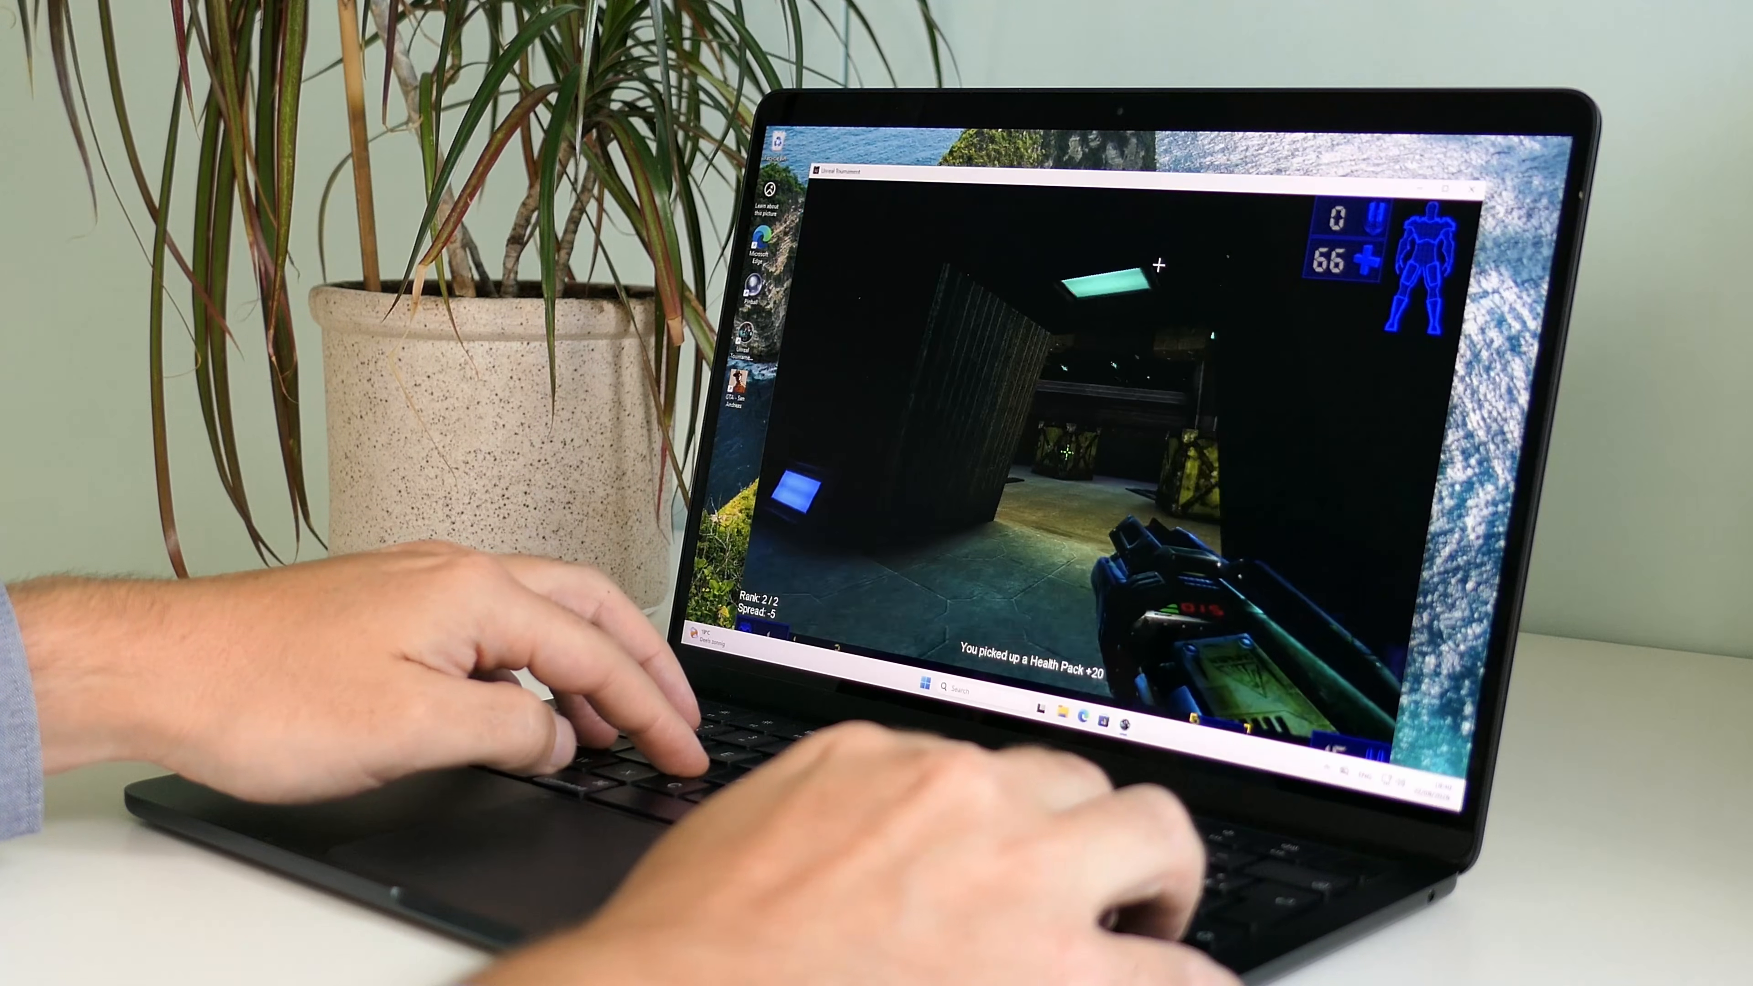
key(w)
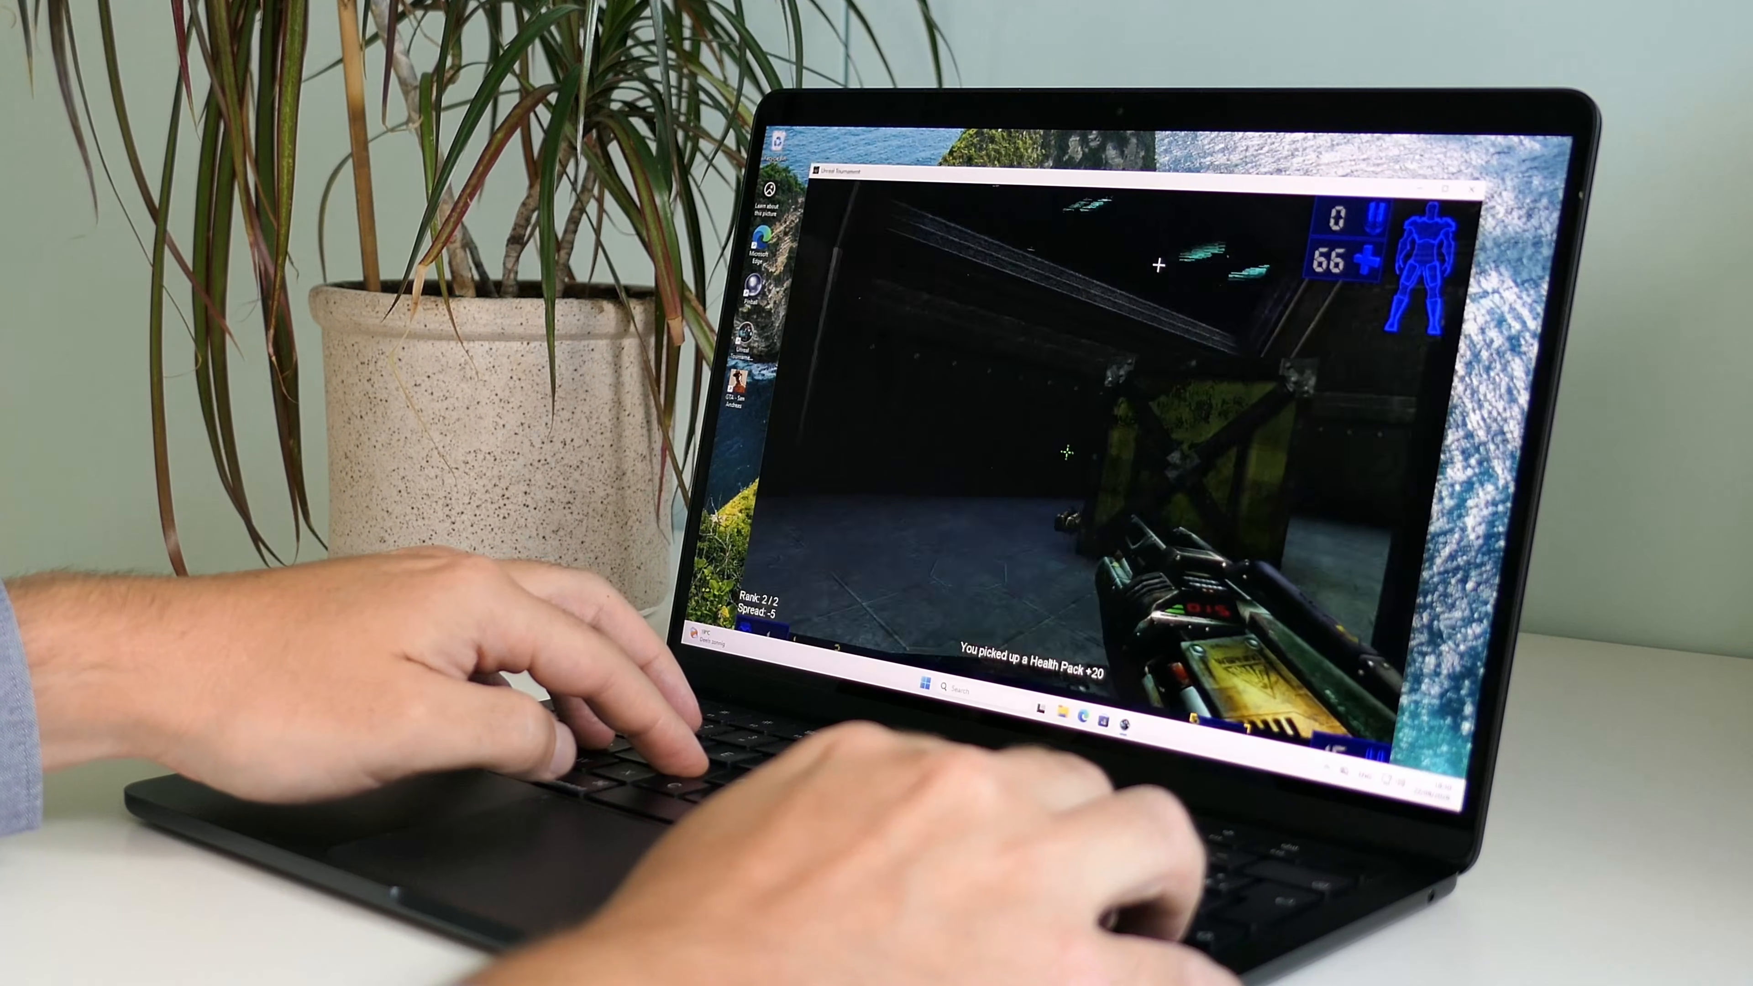
key(w)
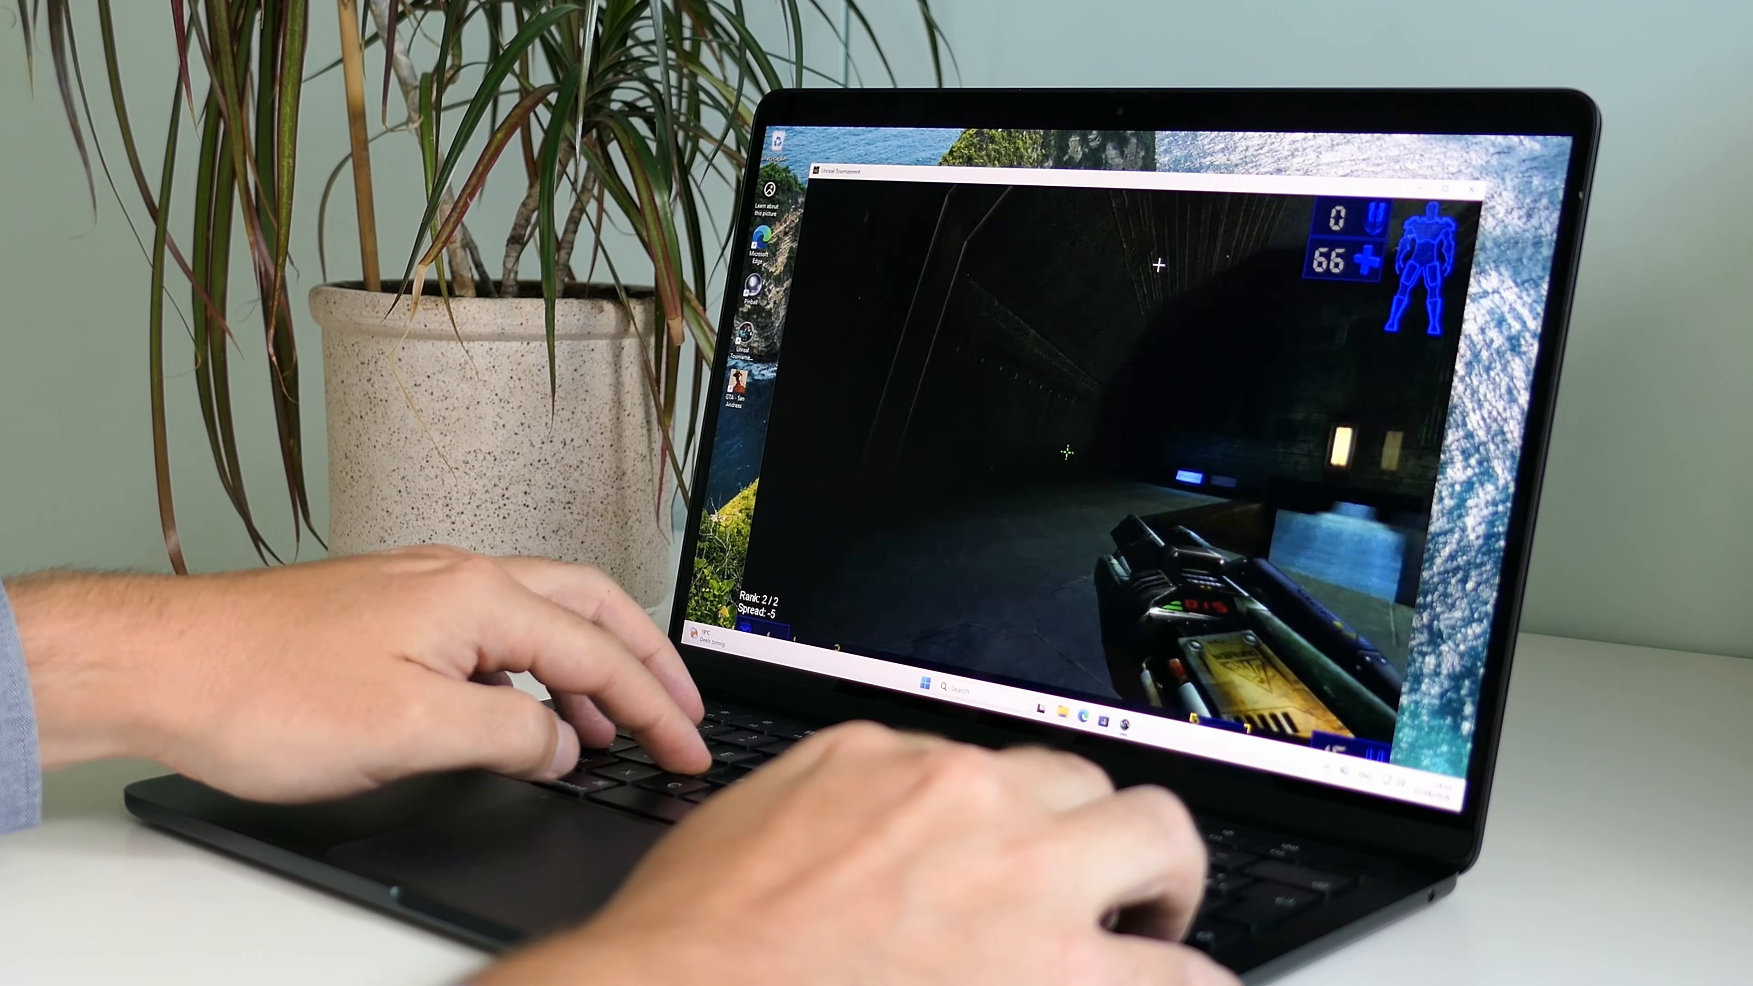
key(w)
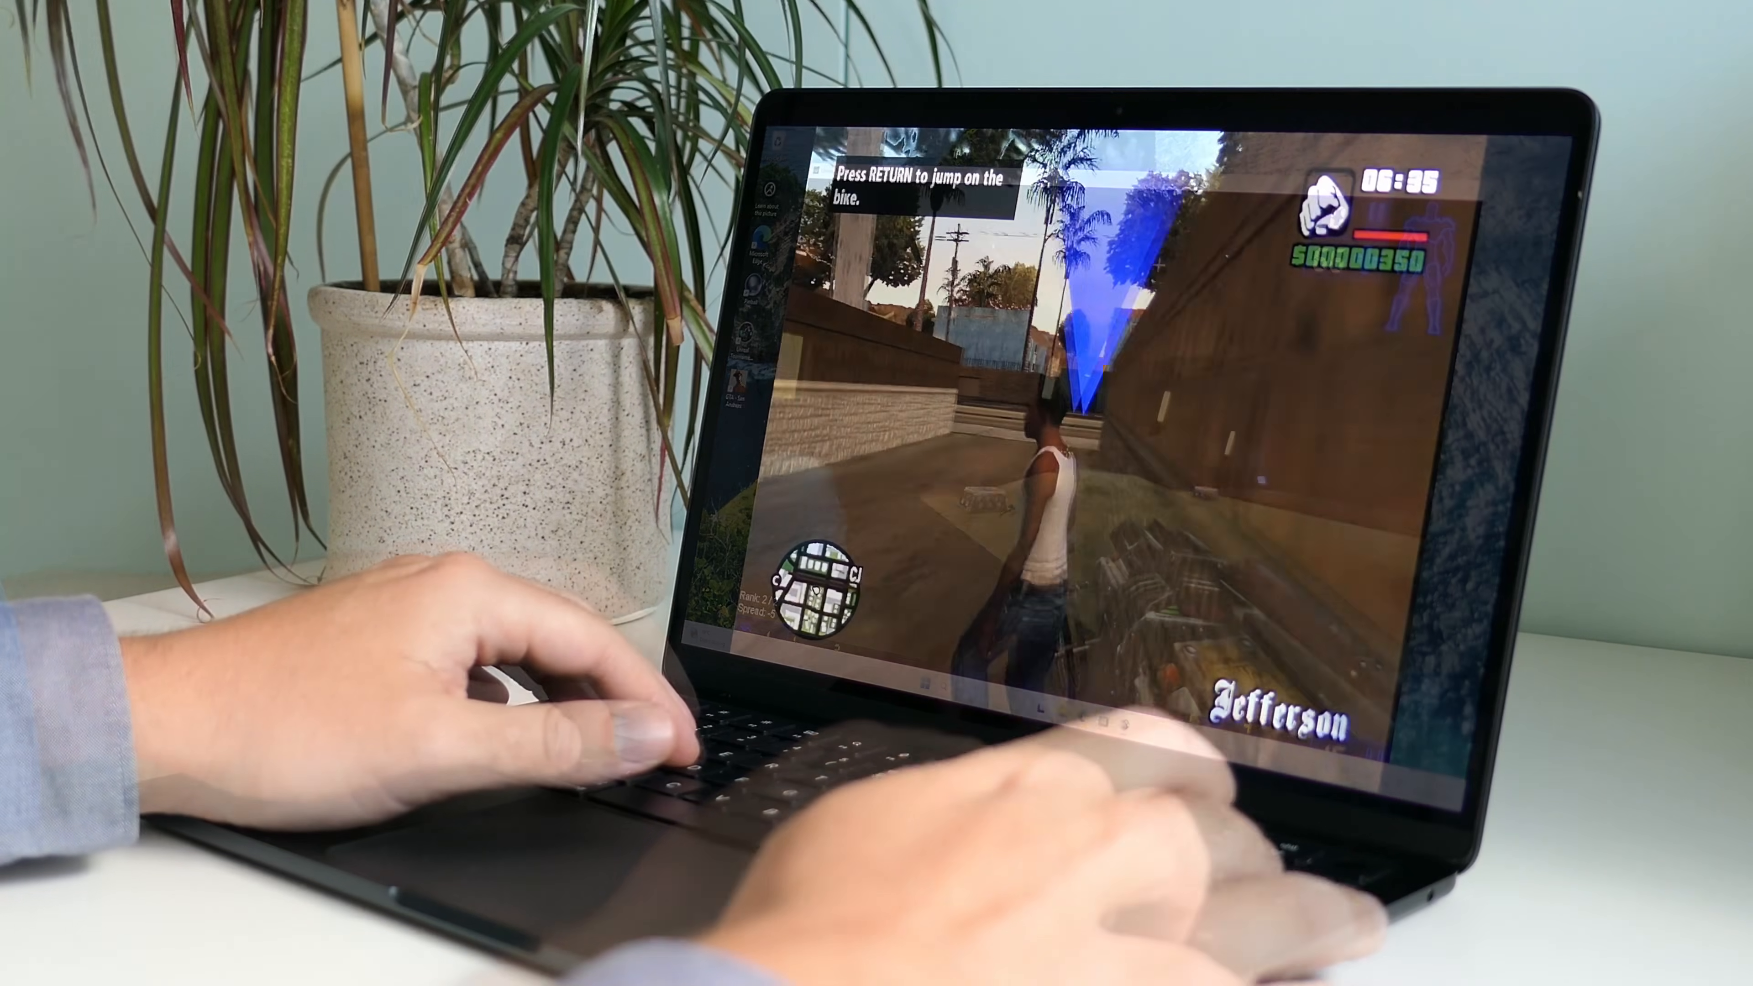
key(w)
key(w)
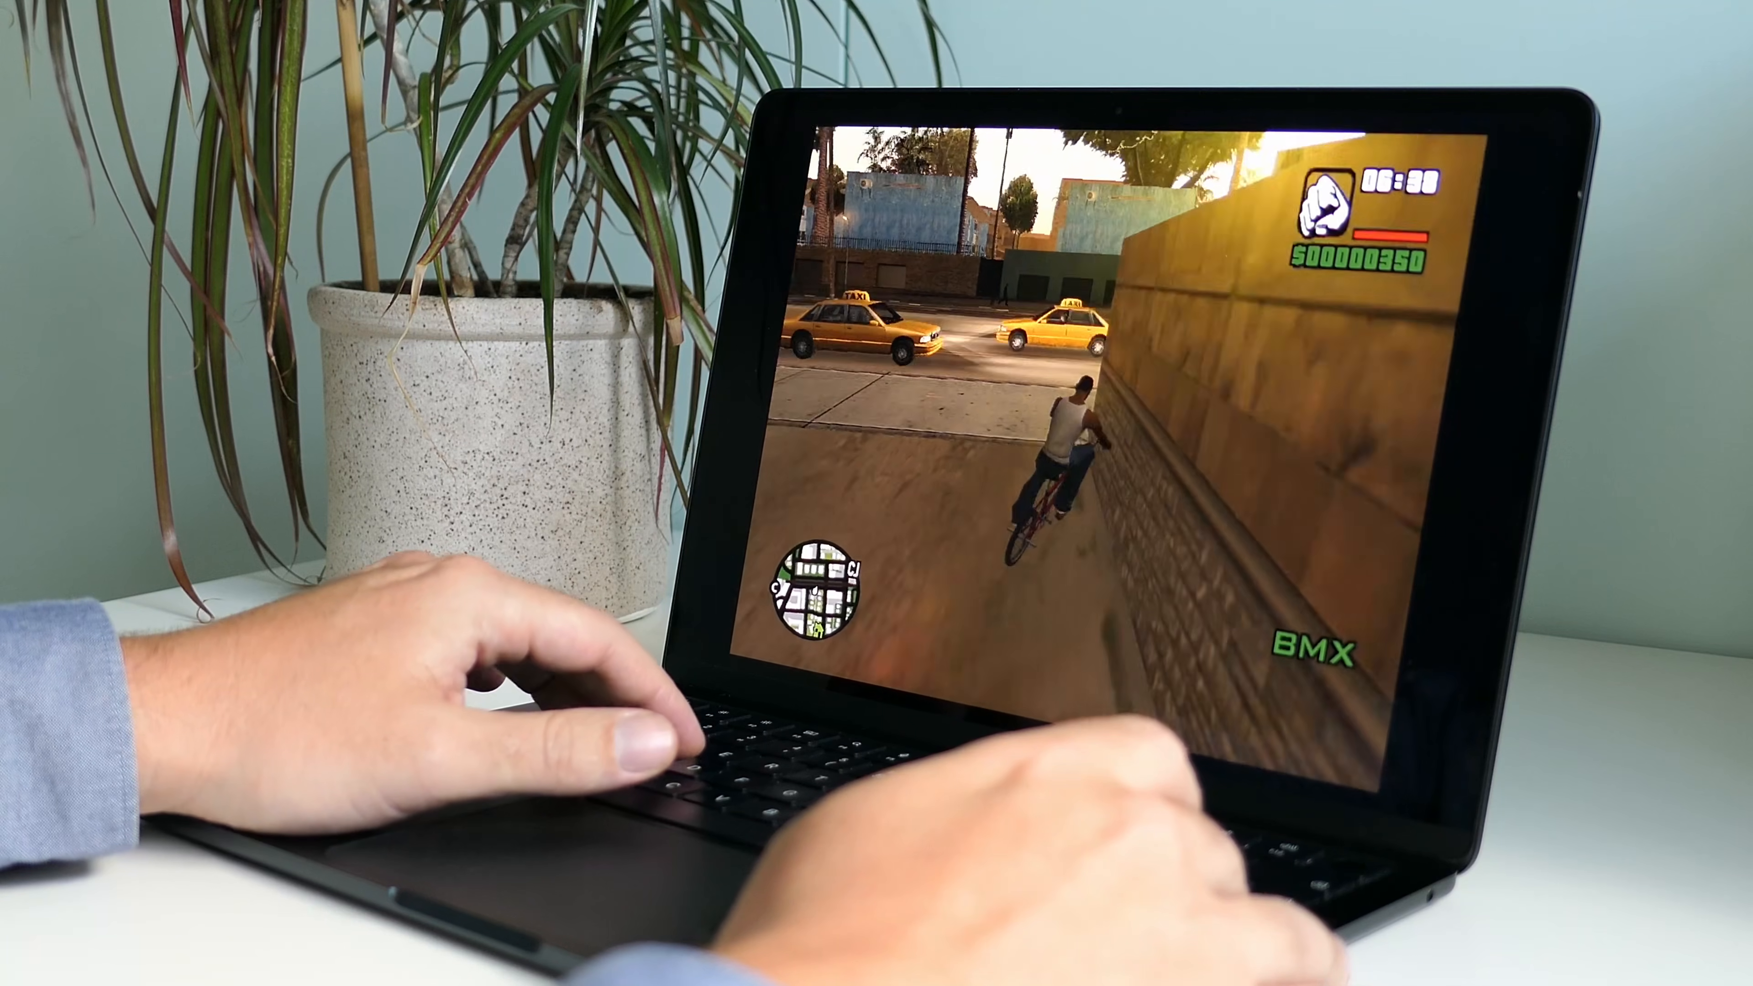
key(w)
key(w)
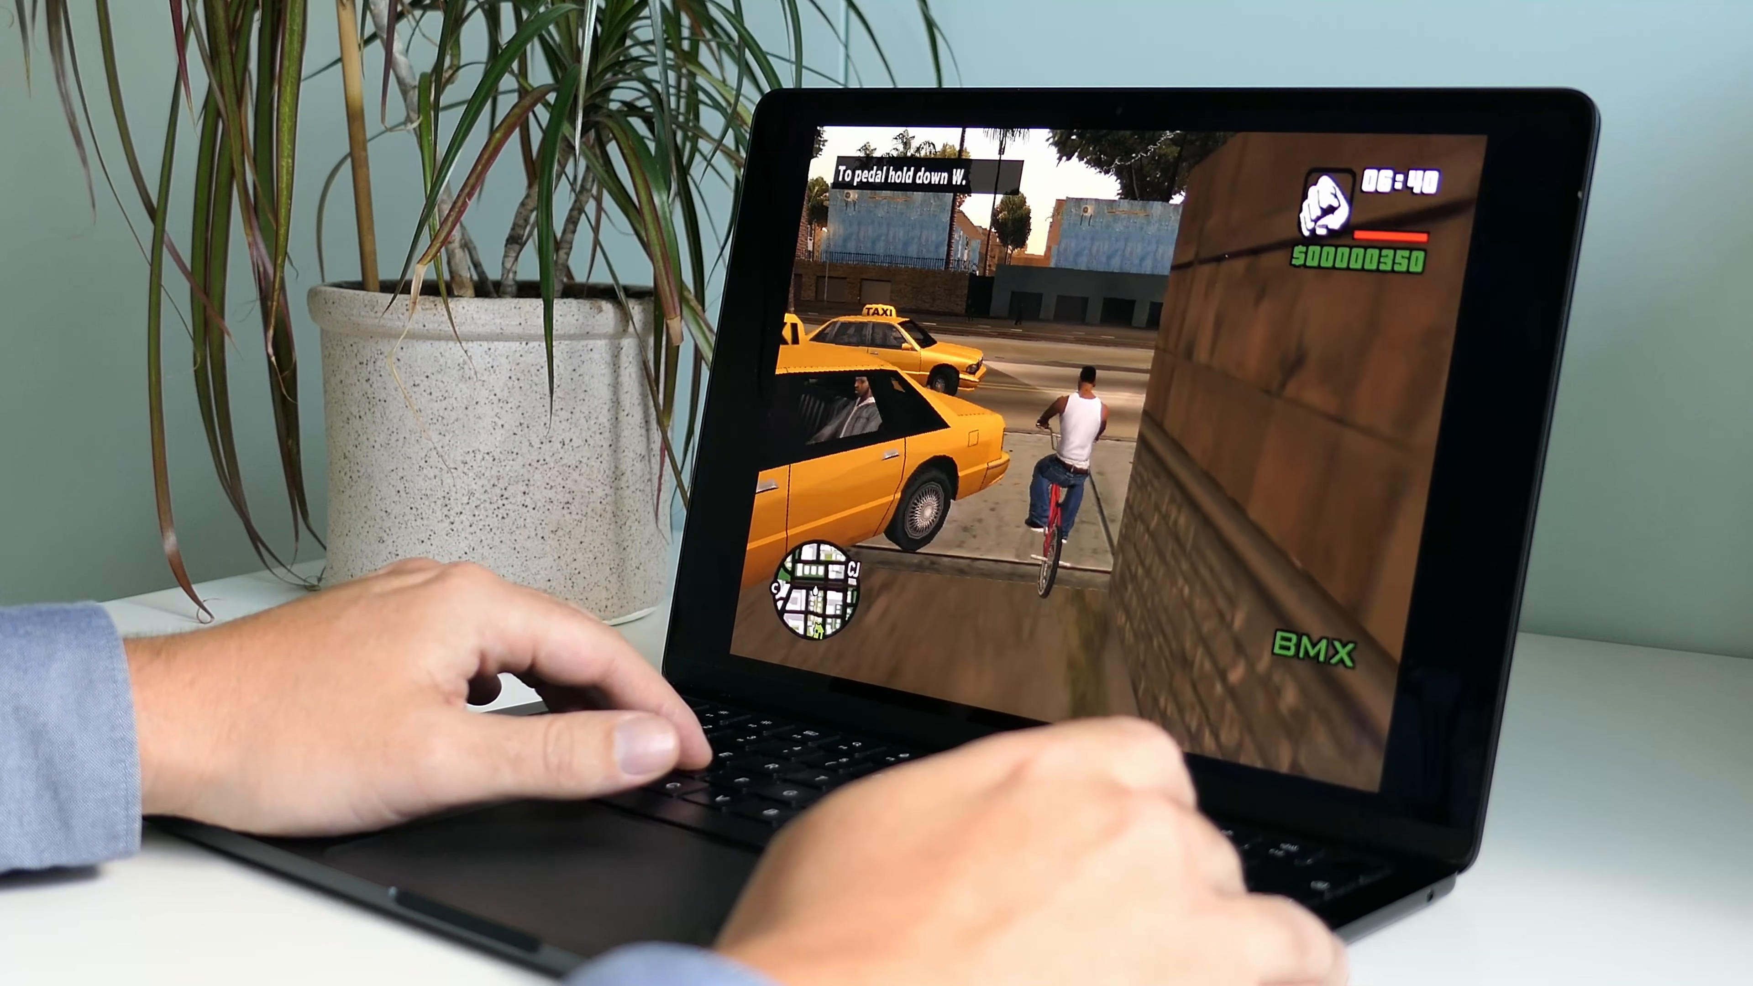
key(d)
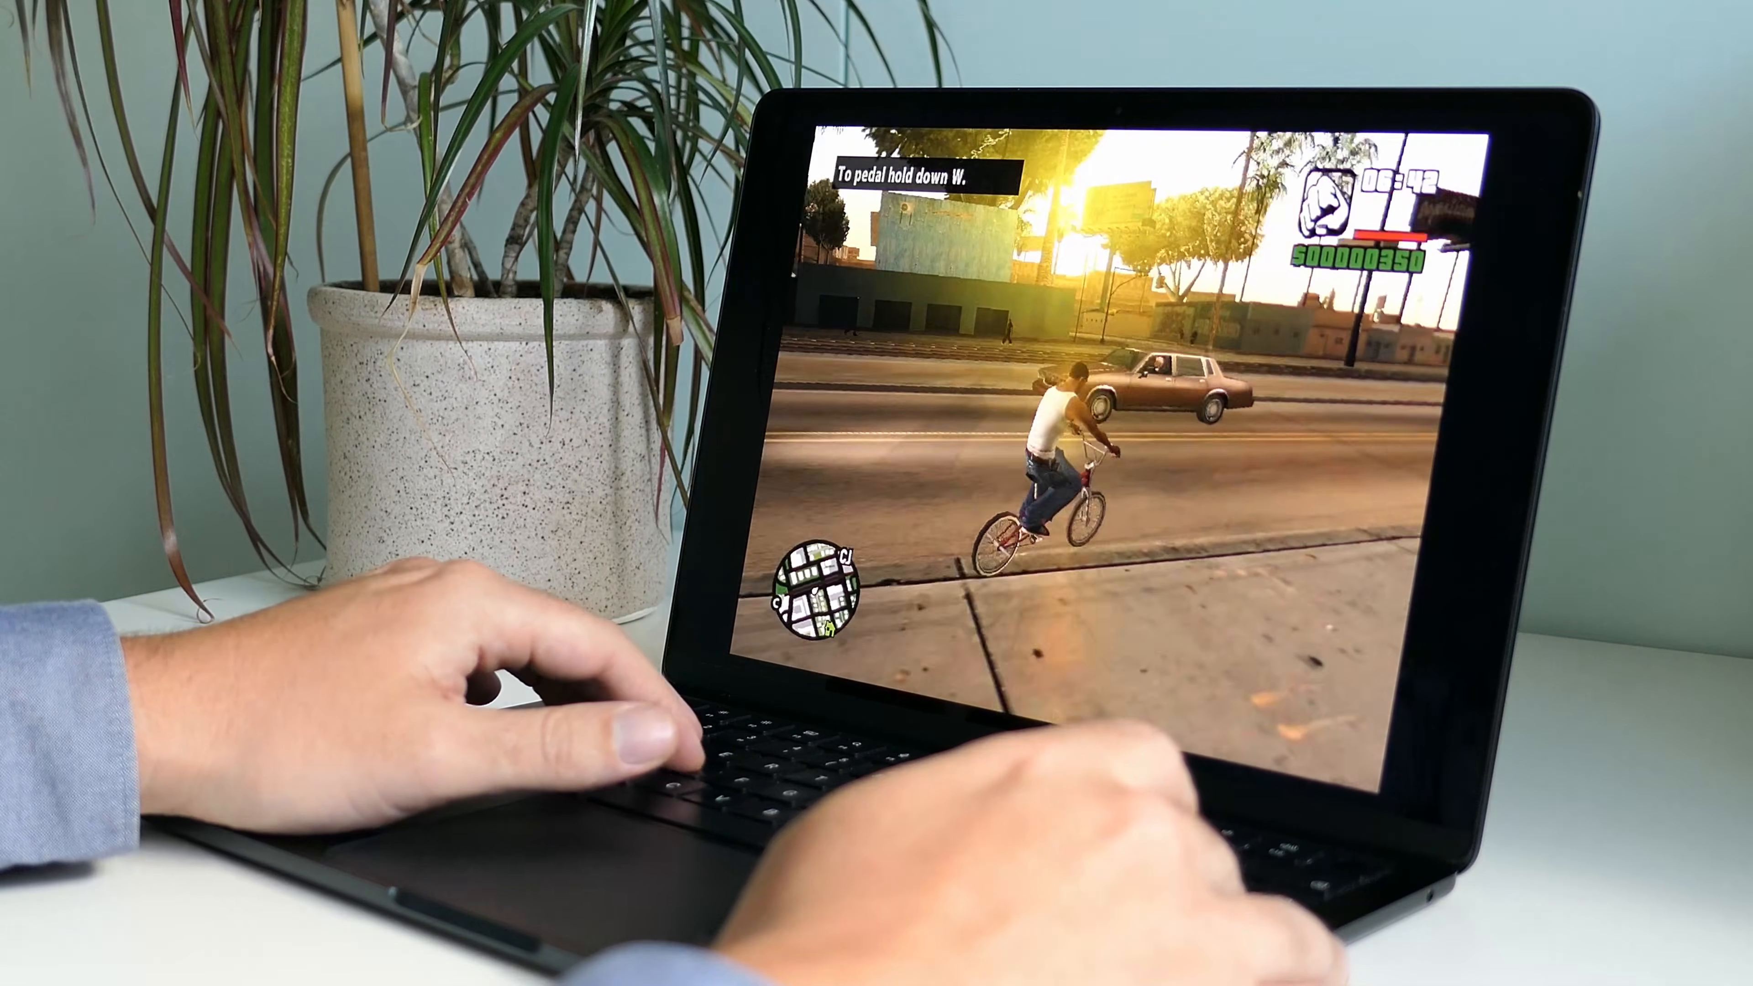
key(w)
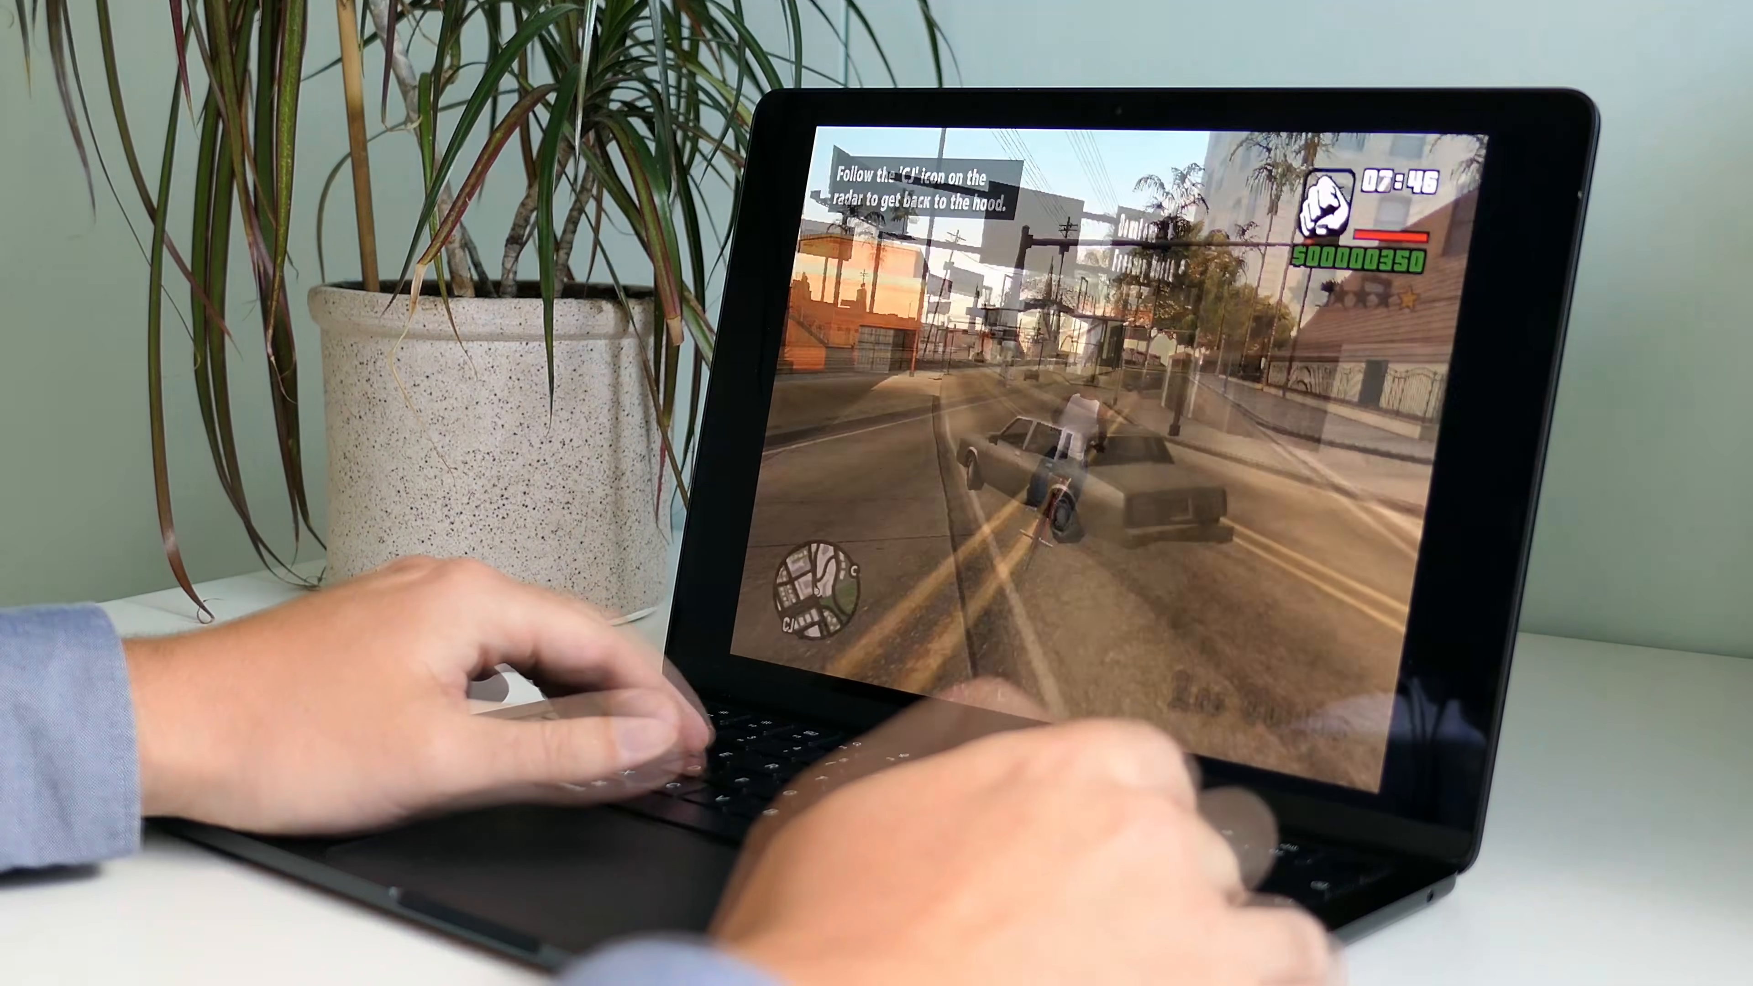
key(w)
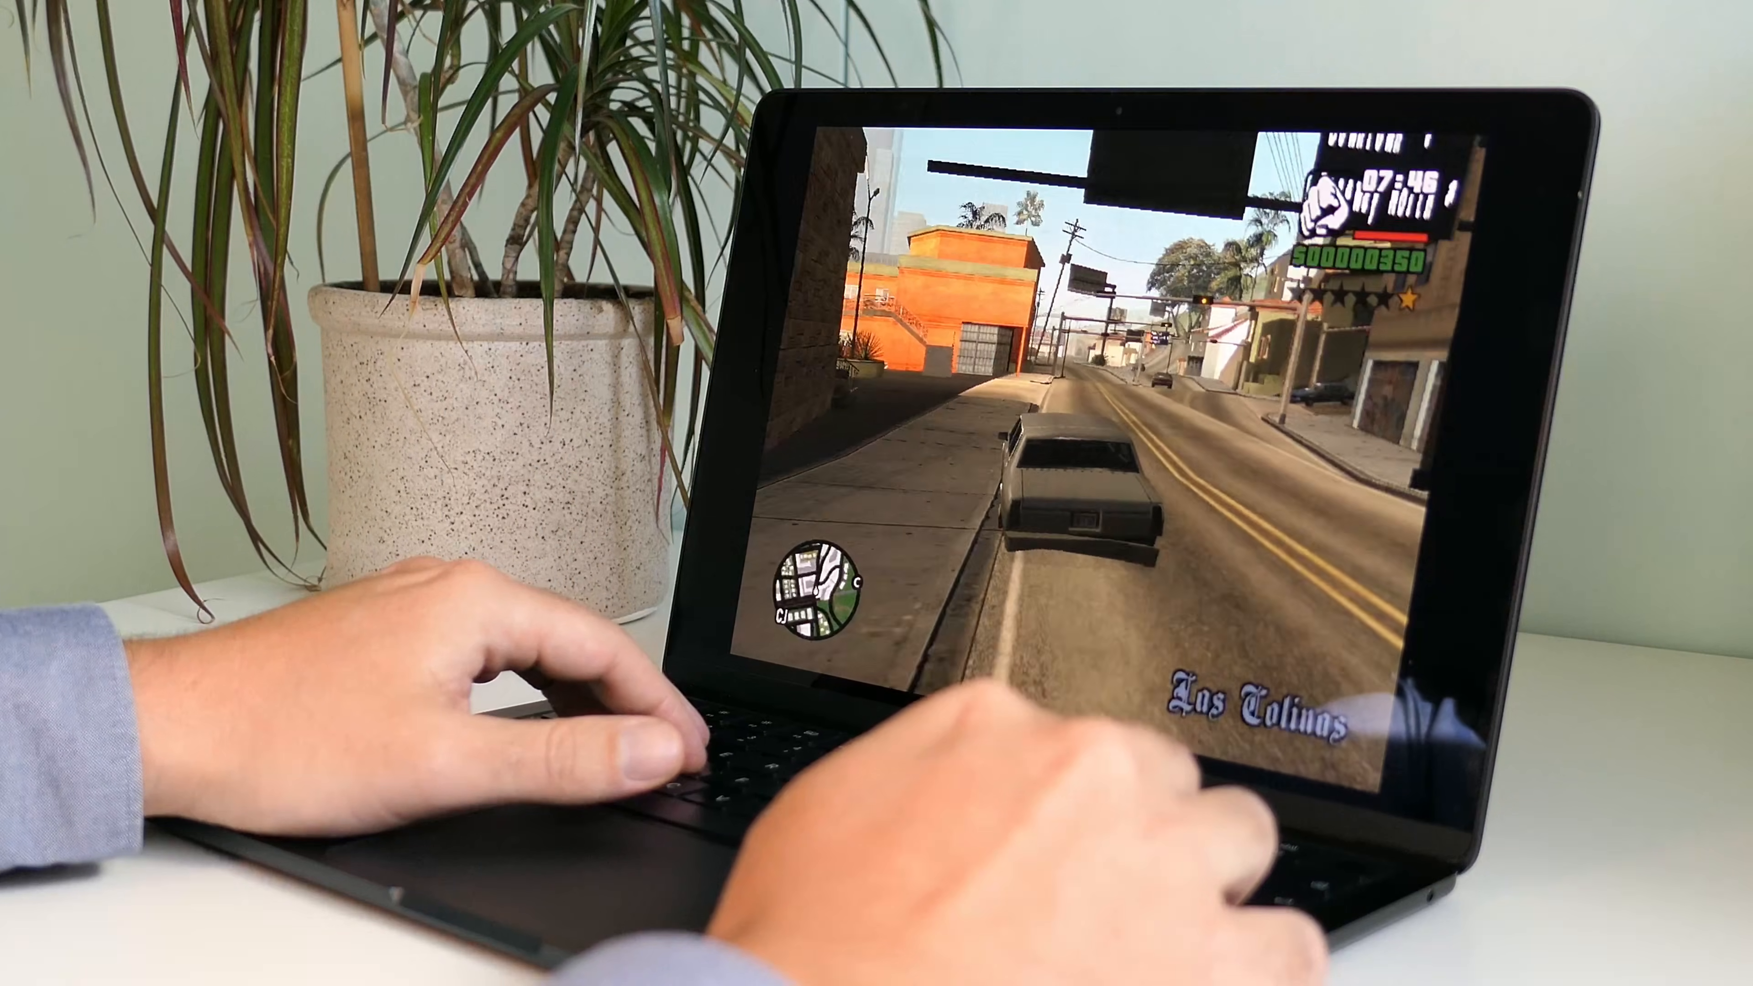
key(w)
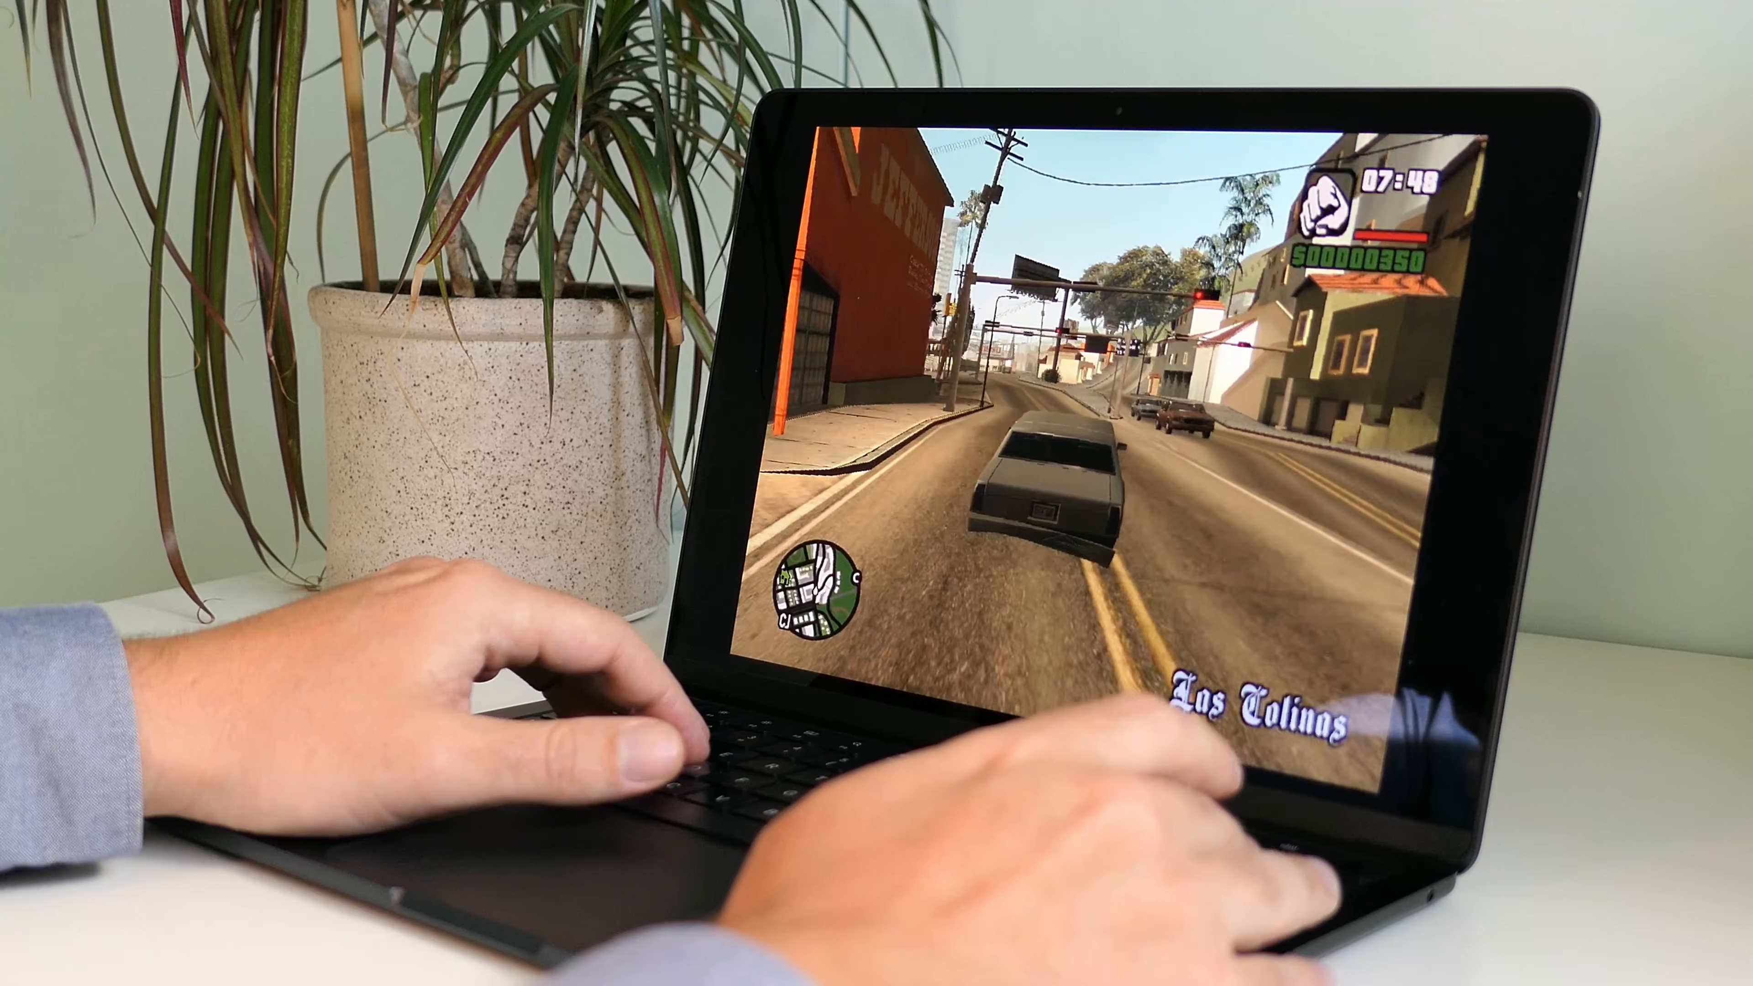
key(w)
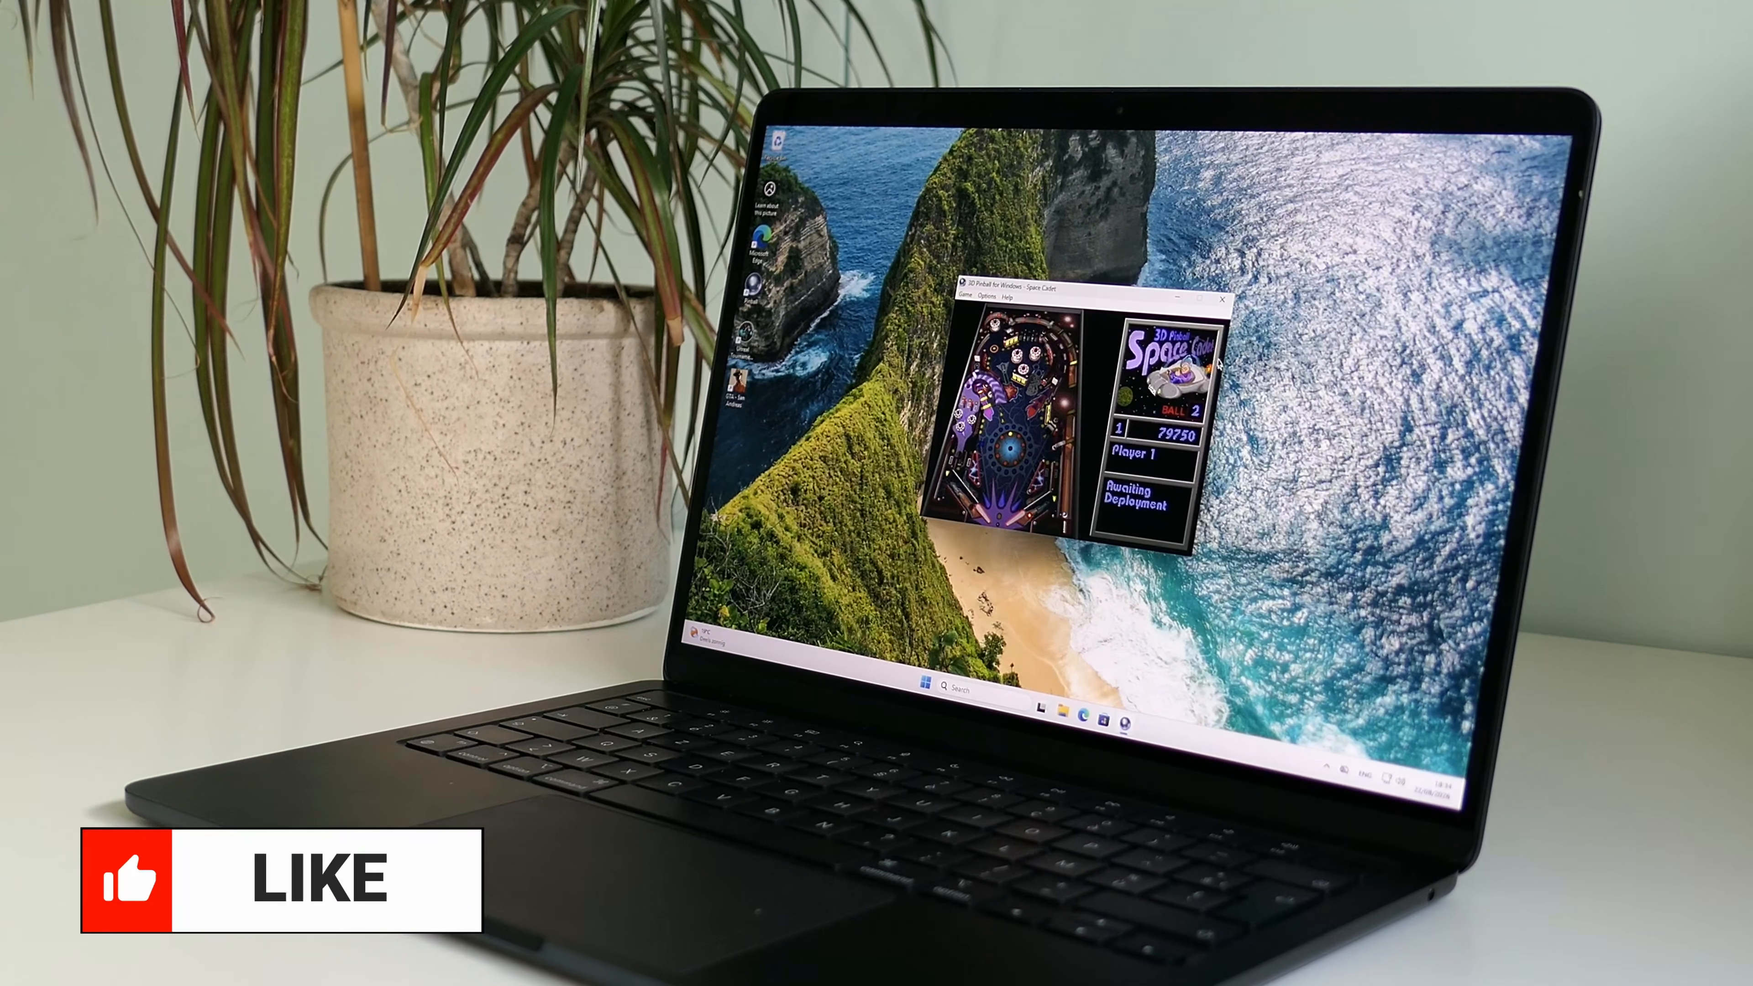
Close the 3D Pinball game and shut down Windows.
click(1224, 303)
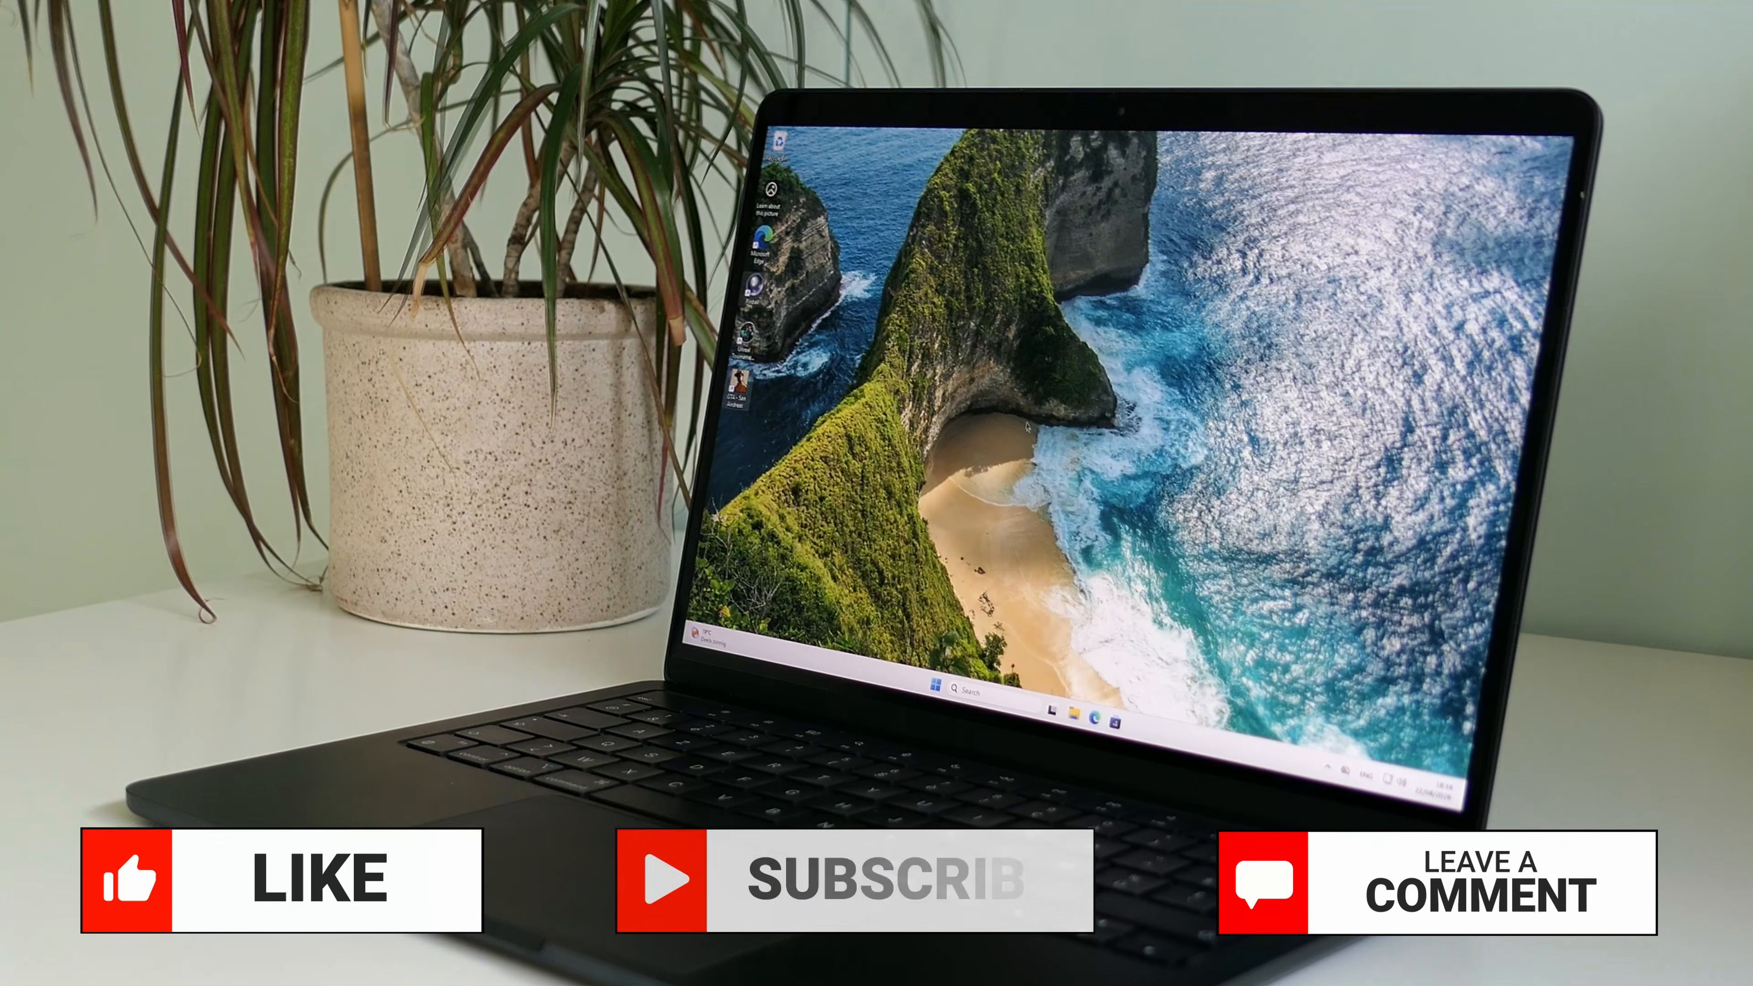
click(936, 686)
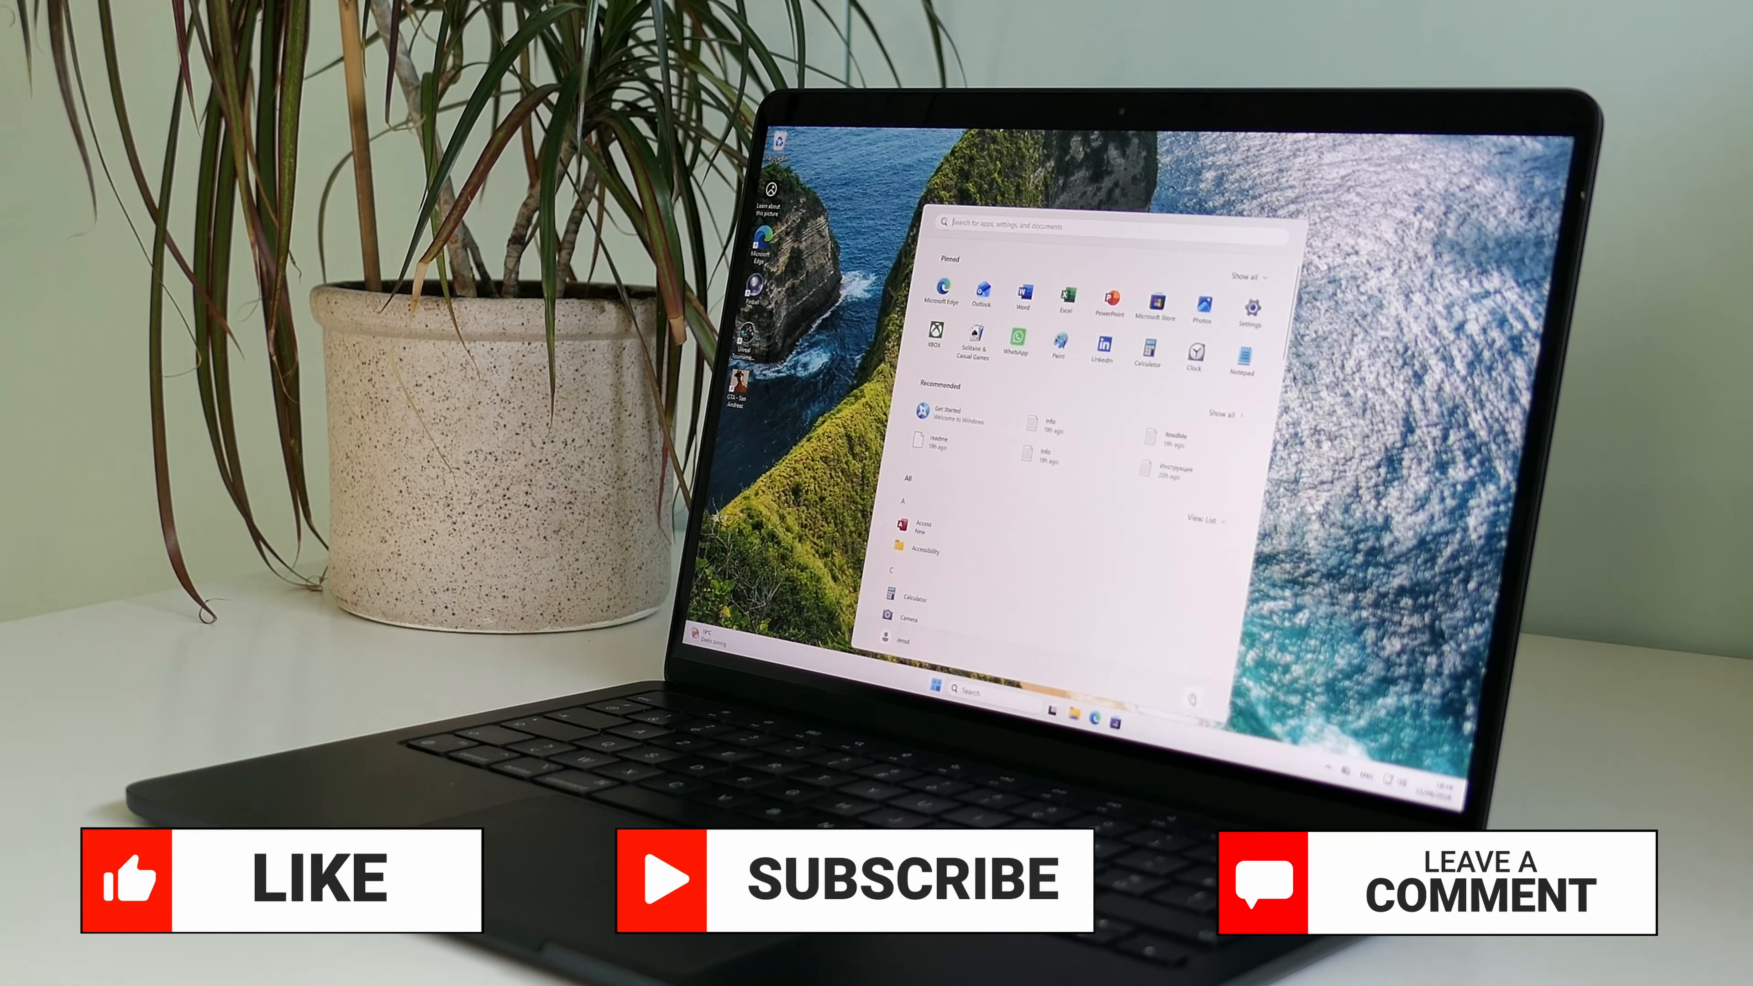
click(1197, 661)
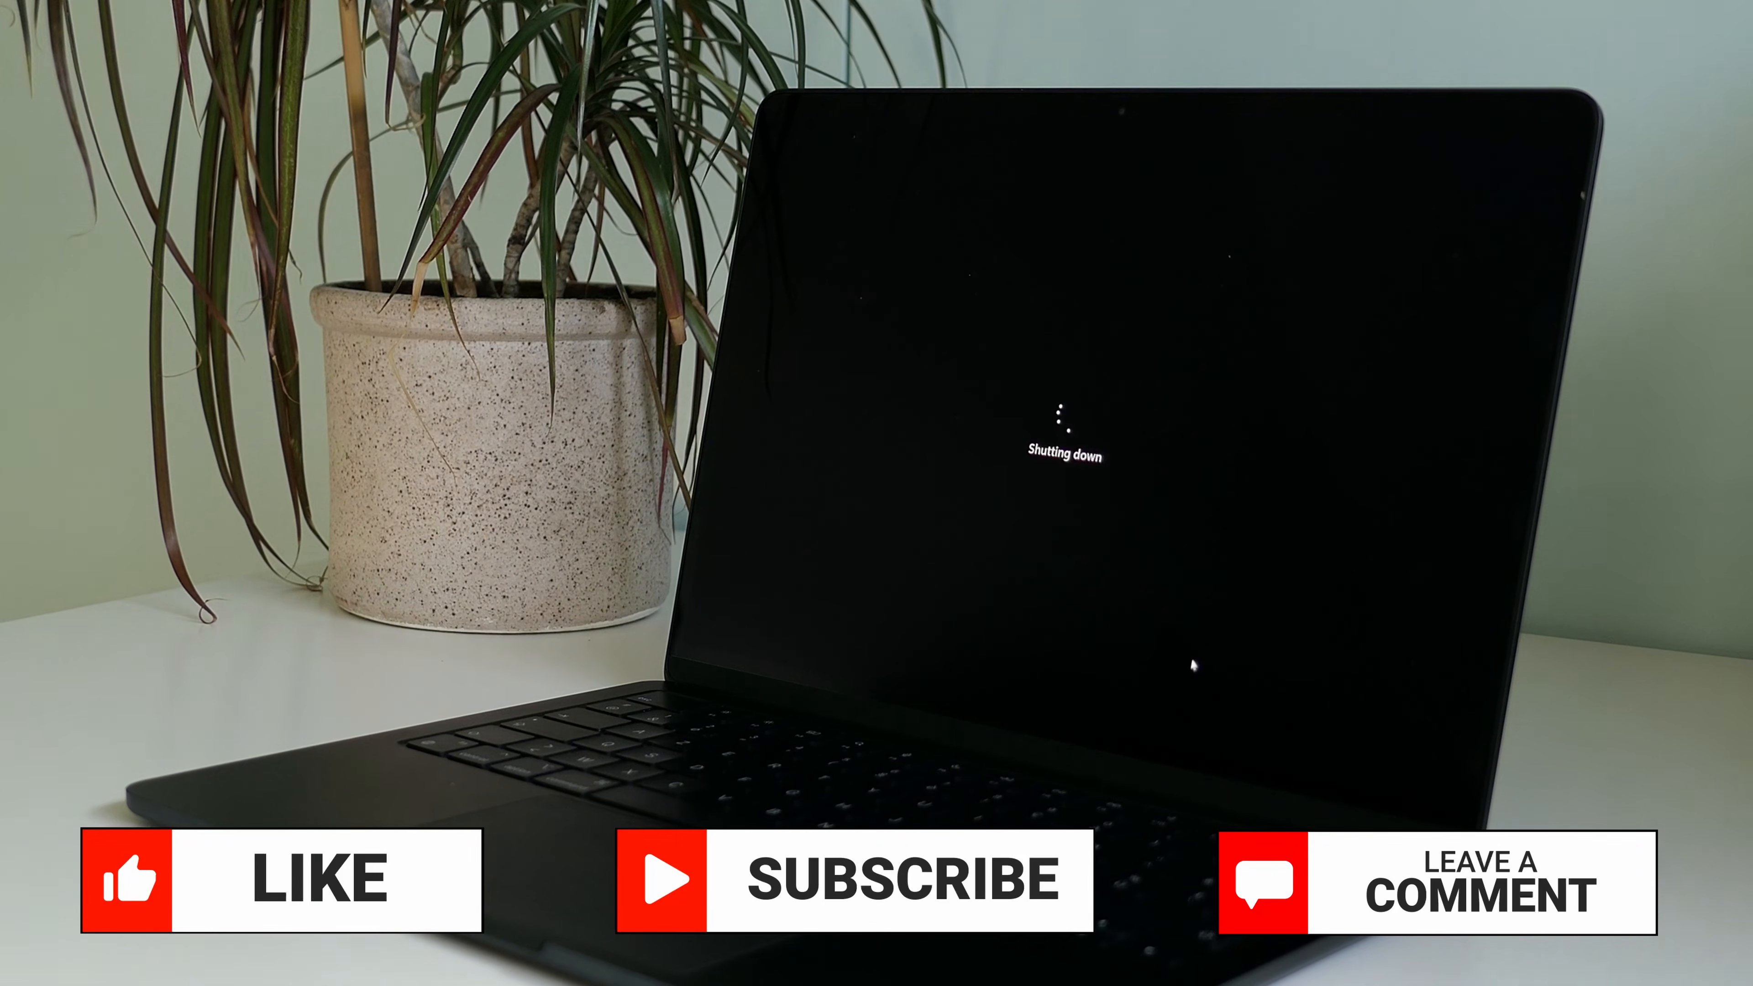